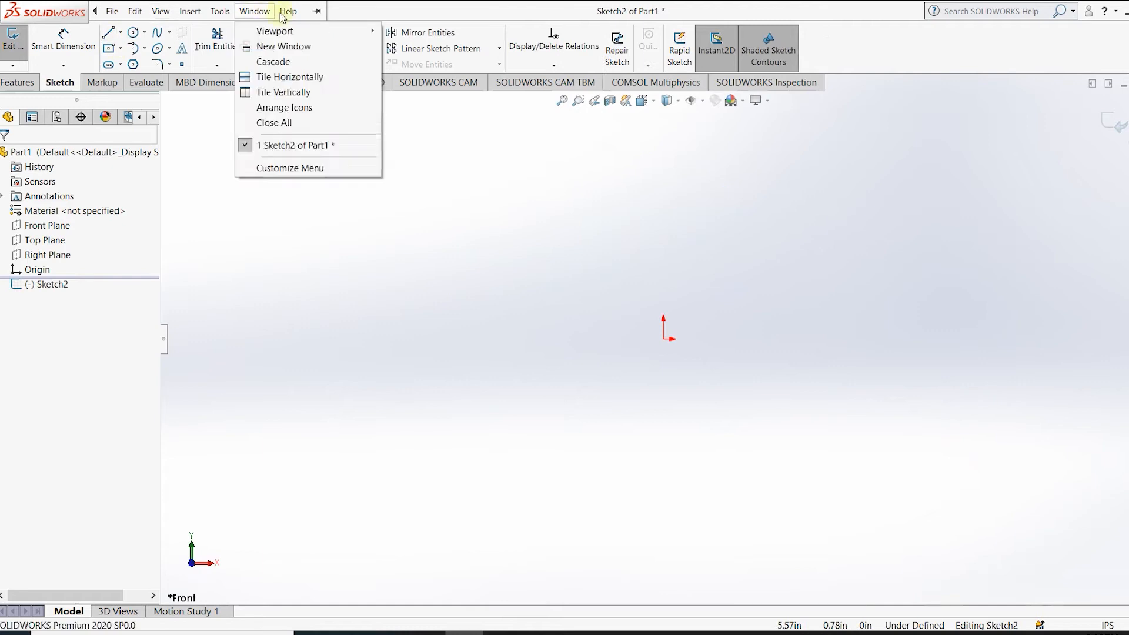
Check the unit settings in the document properties without changing them.
click(422, 107)
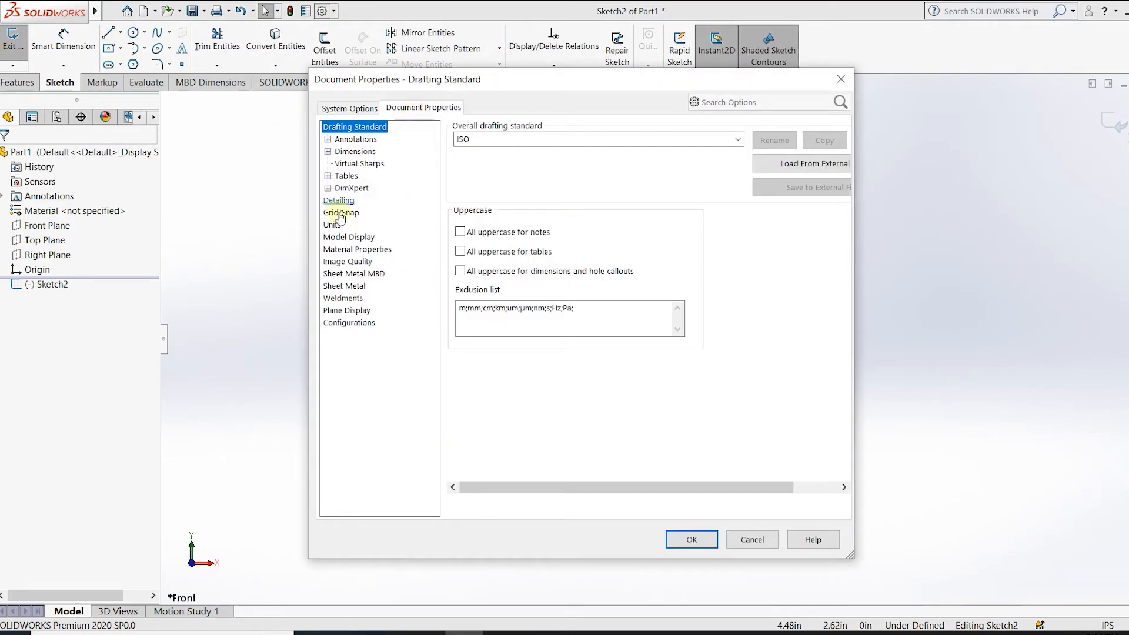
click(332, 224)
click(752, 539)
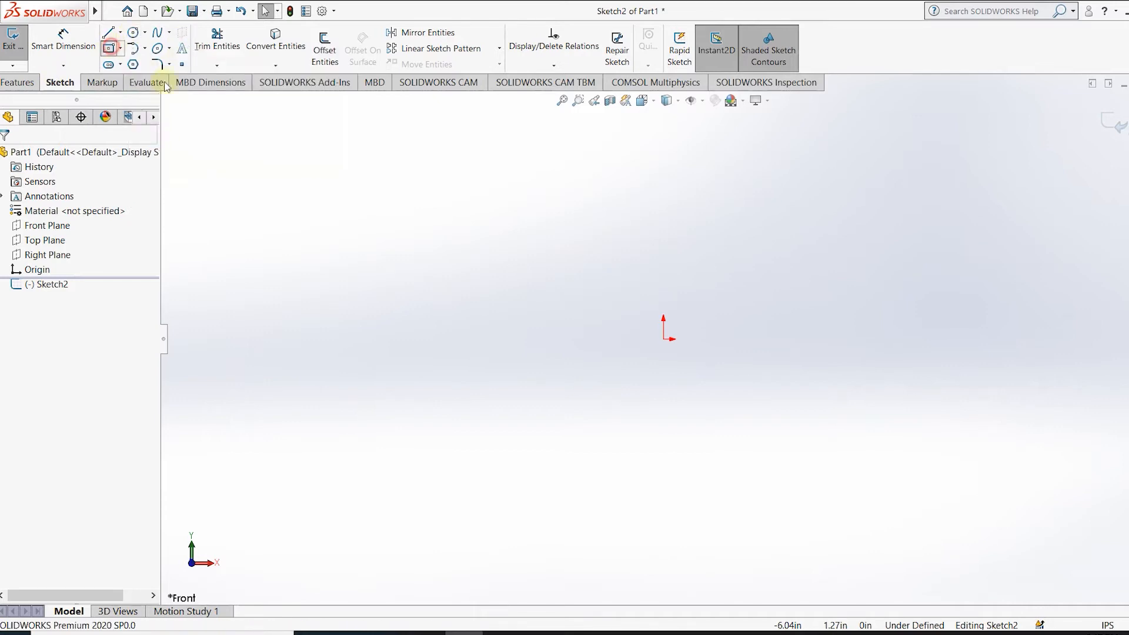
Sketch a wide center rectangle on the origin and a vertical centerline about 2.66 in long through it.
click(664, 339)
click(875, 307)
click(120, 32)
click(144, 64)
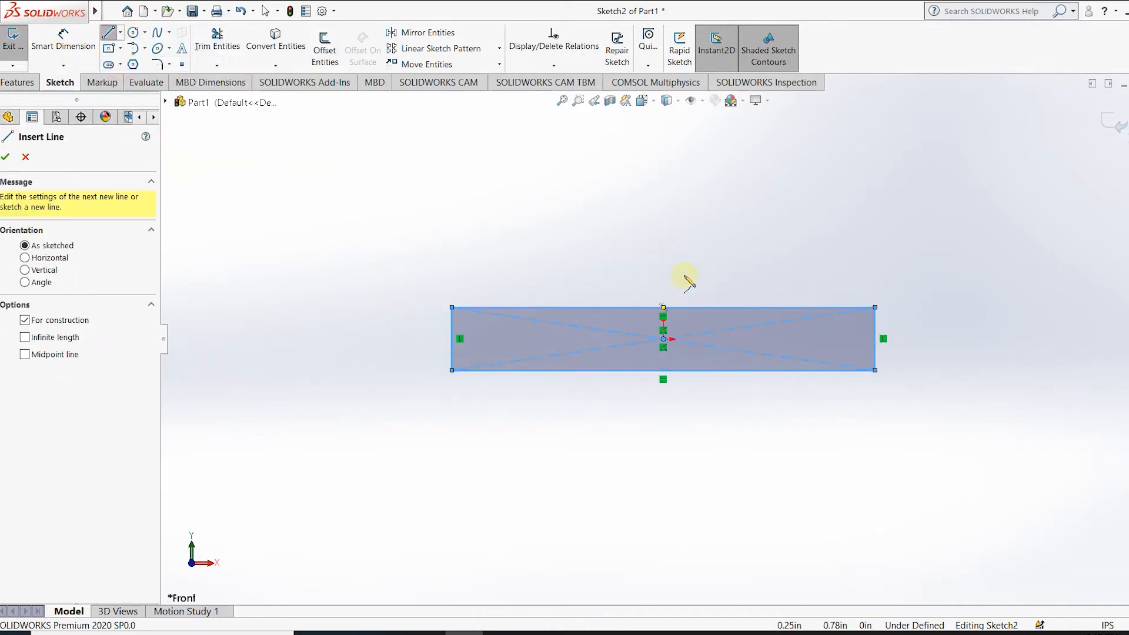
click(664, 231)
click(664, 449)
key(Escape)
Trim away the half of the rectangle to the right of the centerline.
click(217, 46)
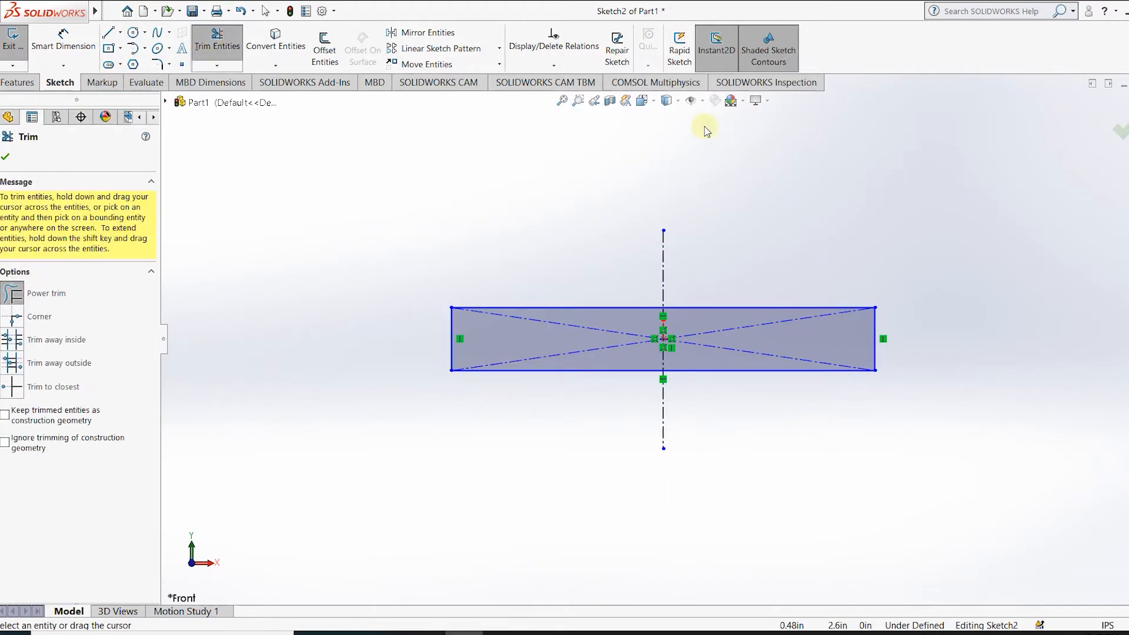
drag(722, 249, 869, 340)
click(64, 40)
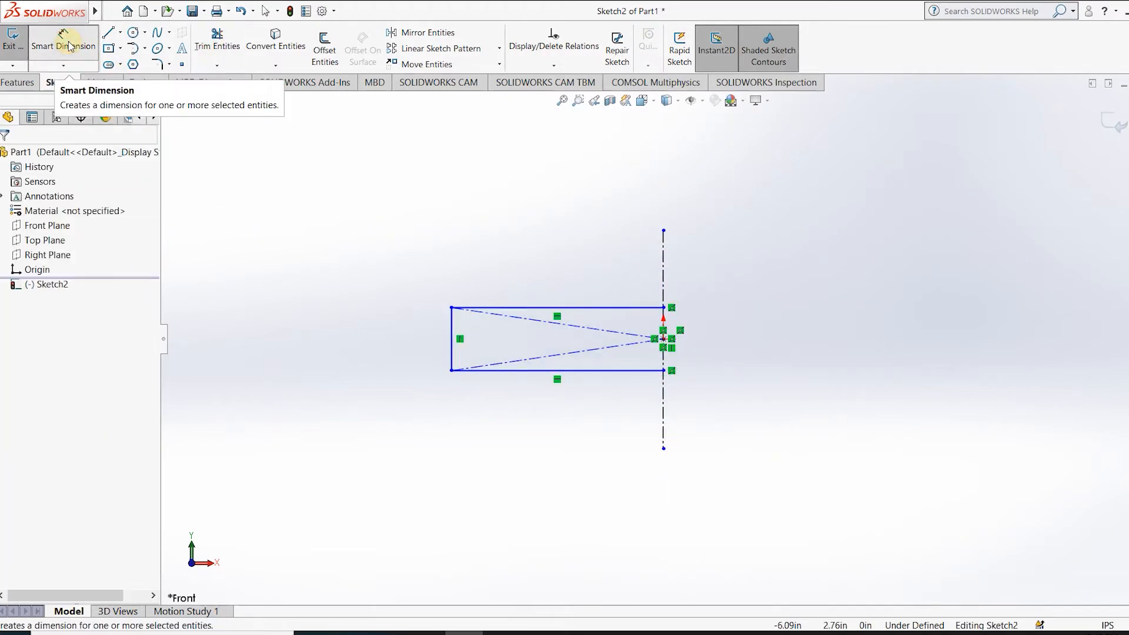
Sketch a tapered leg from the rectangle's lower edge: a slanted line, a short horizontal base level with the centerline's end, and a vertical line up to the top edge.
key(l)
click(557, 371)
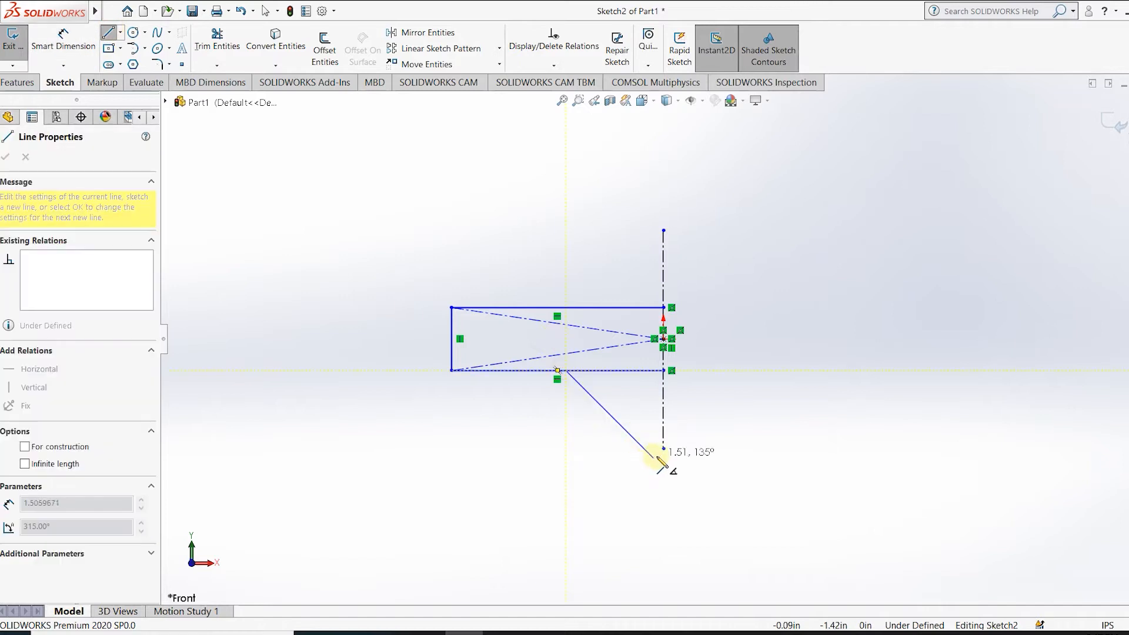
click(604, 449)
click(641, 449)
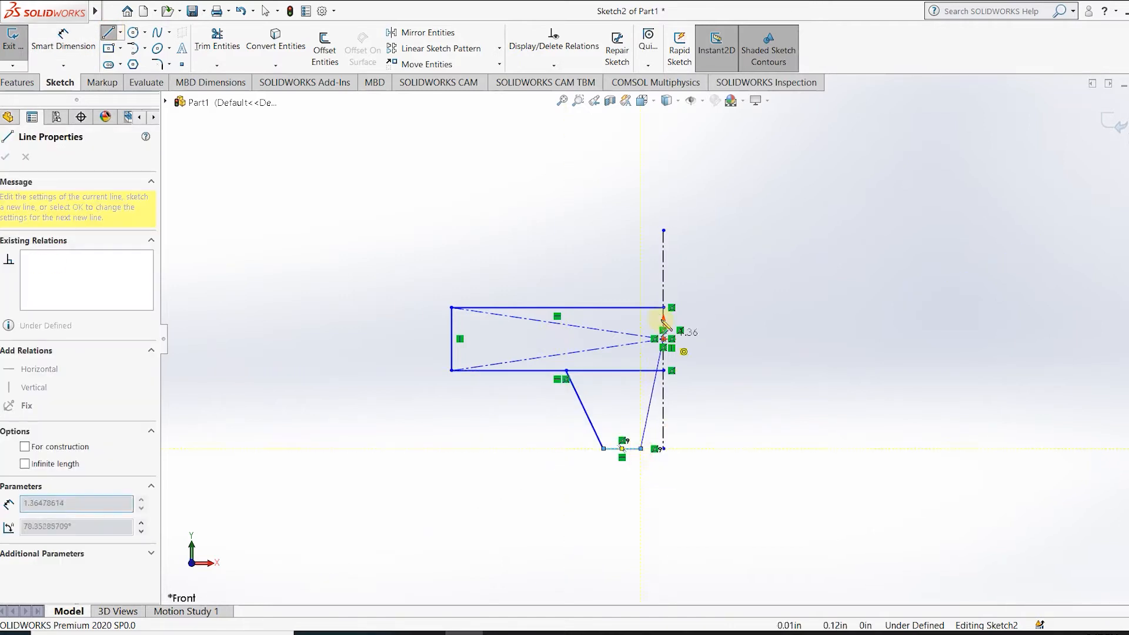
click(642, 307)
key(Escape)
Trim the horizontal and diagonal line segments between the leg's vertical line and the centerline.
click(209, 39)
scroll(625, 294, down, 2)
drag(667, 294, 665, 420)
click(703, 100)
click(692, 254)
click(599, 253)
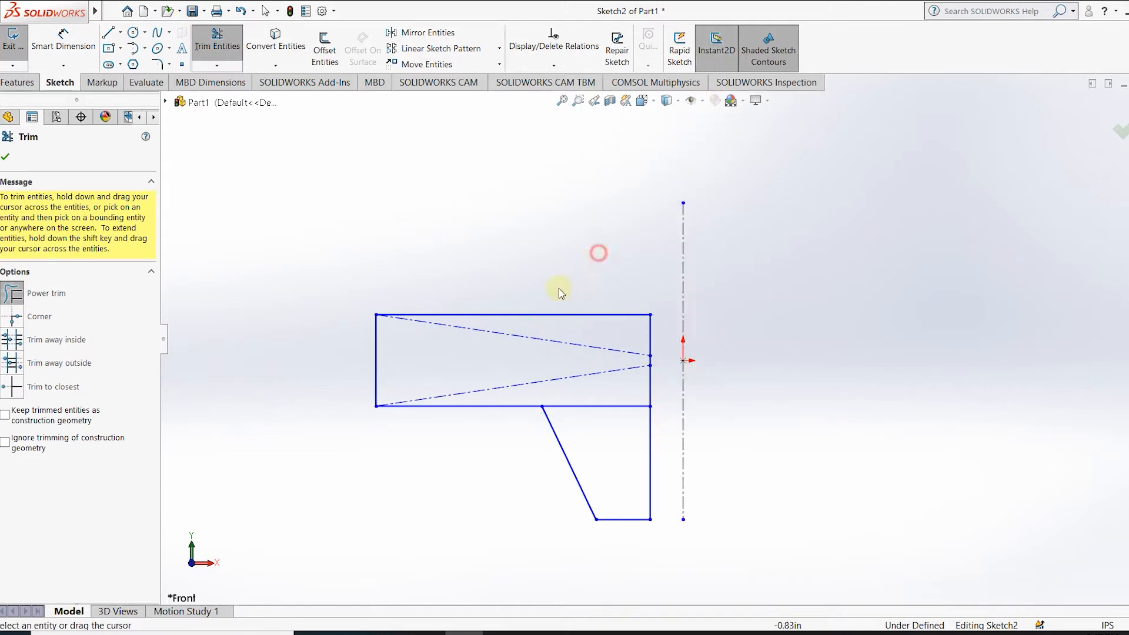
Delete the two construction diagonals and trim the lower rectangle edge inside the profile to leave one closed outline.
scroll(559, 293, up, 1)
key(Escape)
click(563, 340)
key(Delete)
click(586, 369)
key(Delete)
click(217, 39)
drag(615, 408, 568, 361)
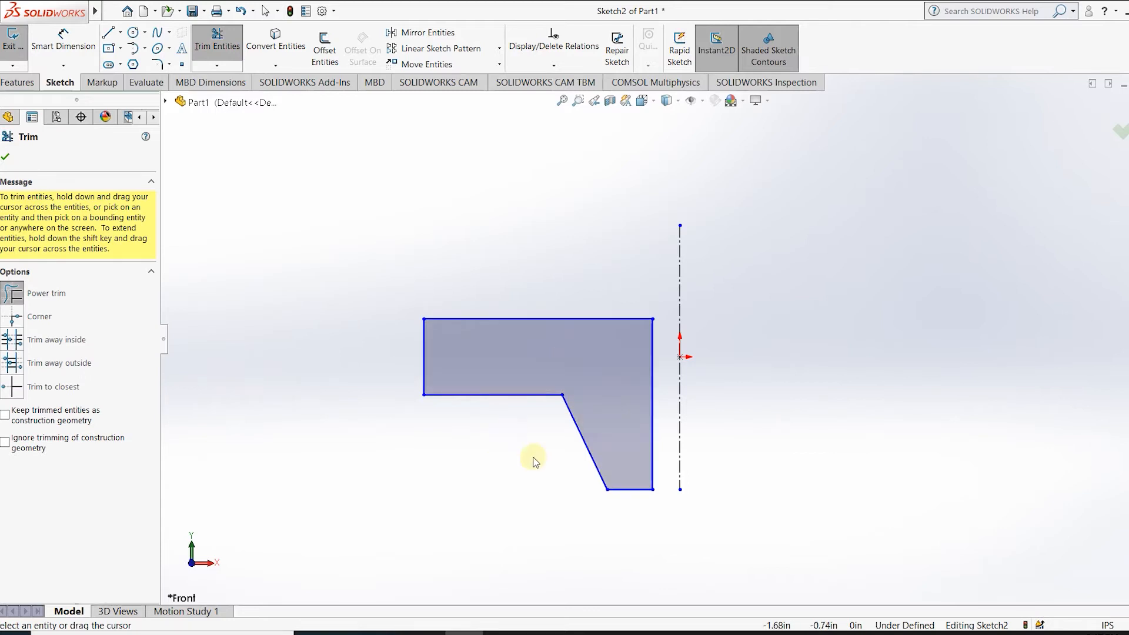
Dimension the profile's inner vertical edge 0.5 in from the centerline.
click(70, 39)
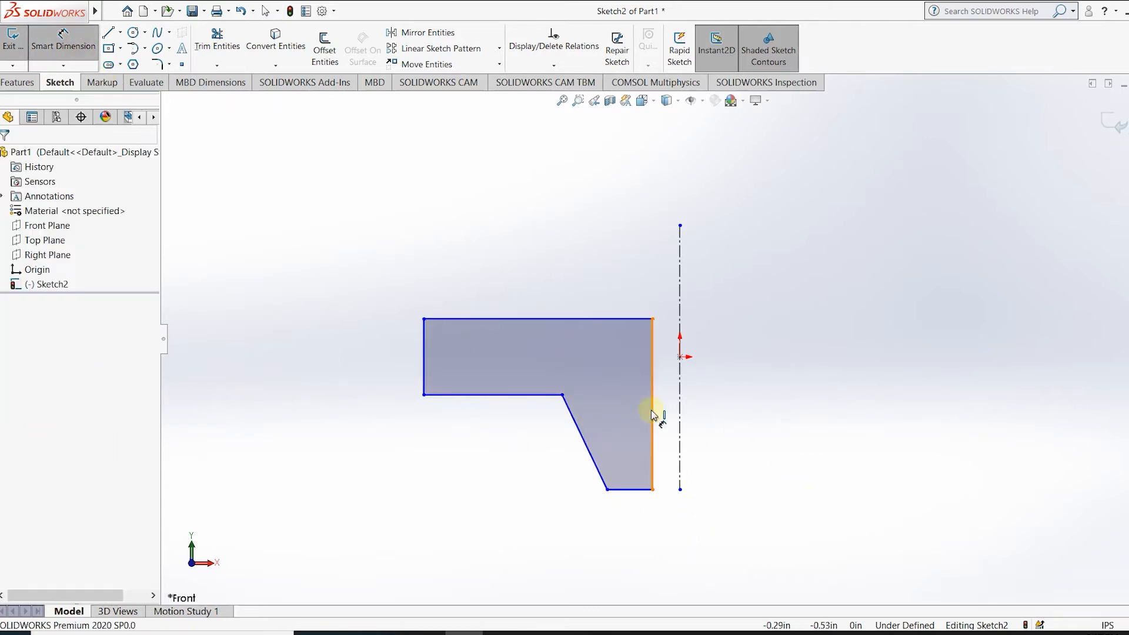
click(653, 411)
click(680, 422)
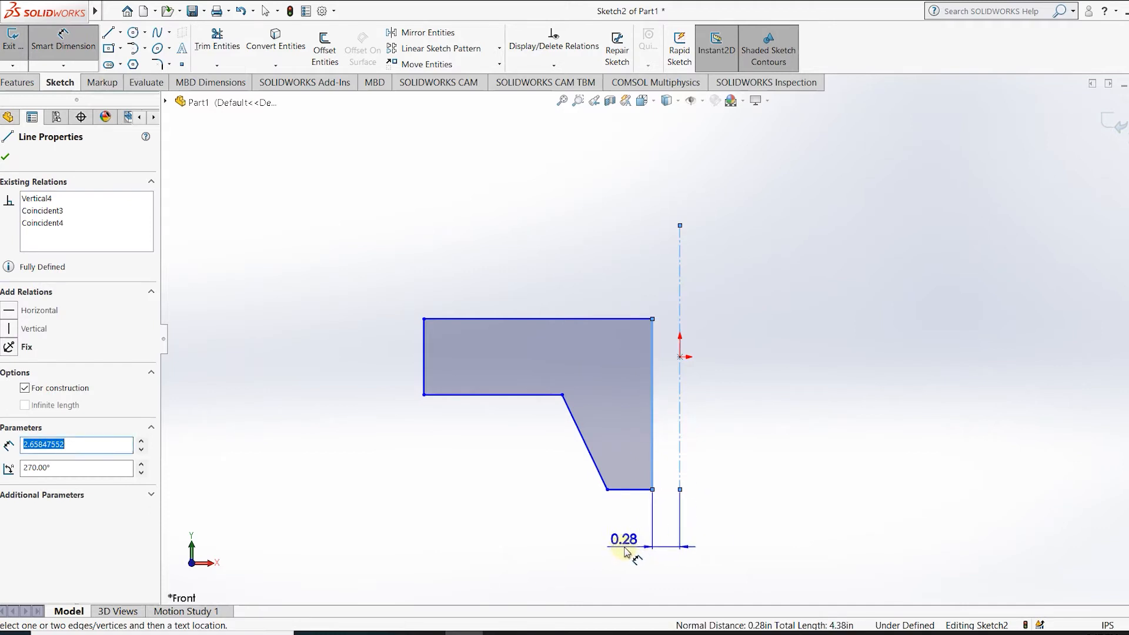
click(625, 553)
text(0.5)
key(Return)
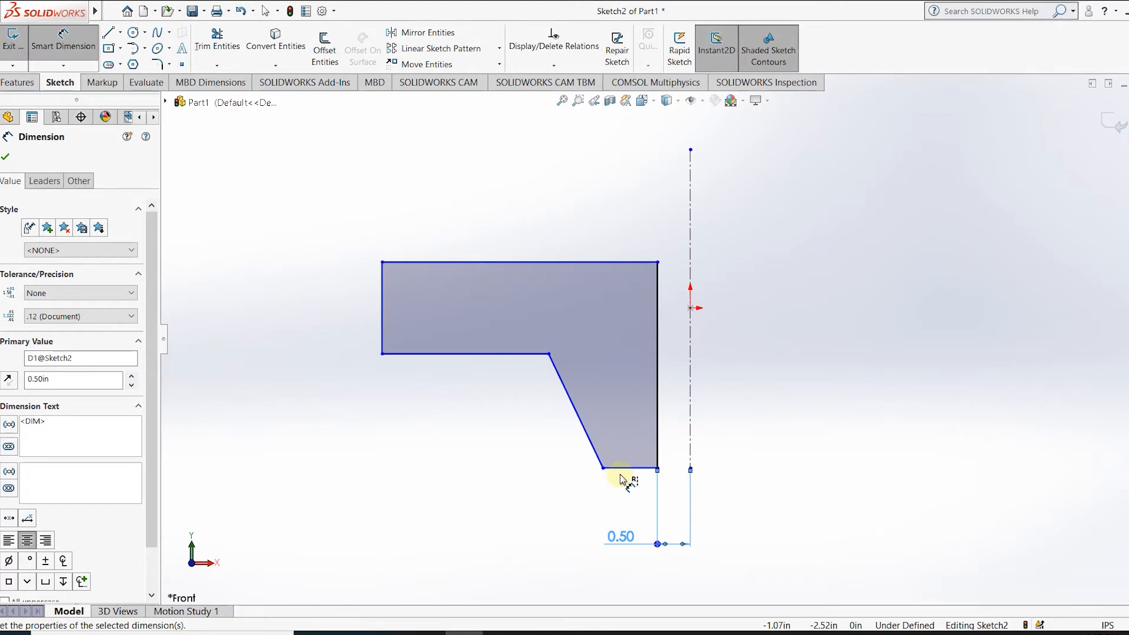
Dimension the lower end of the slanted line 1 in from the centerline.
click(603, 468)
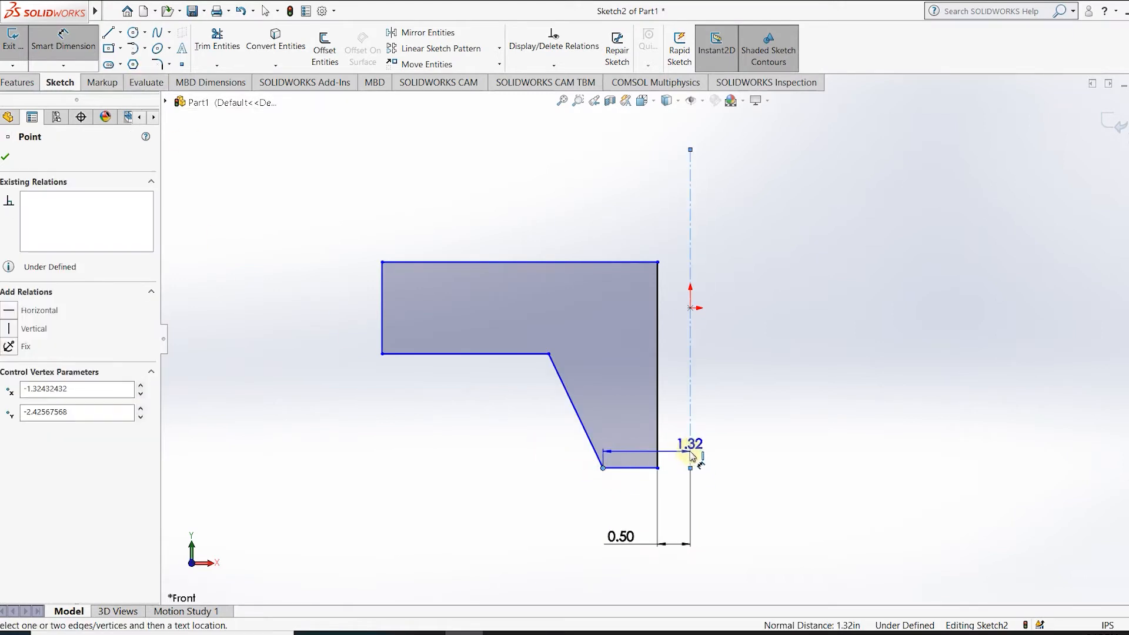
click(690, 447)
click(645, 579)
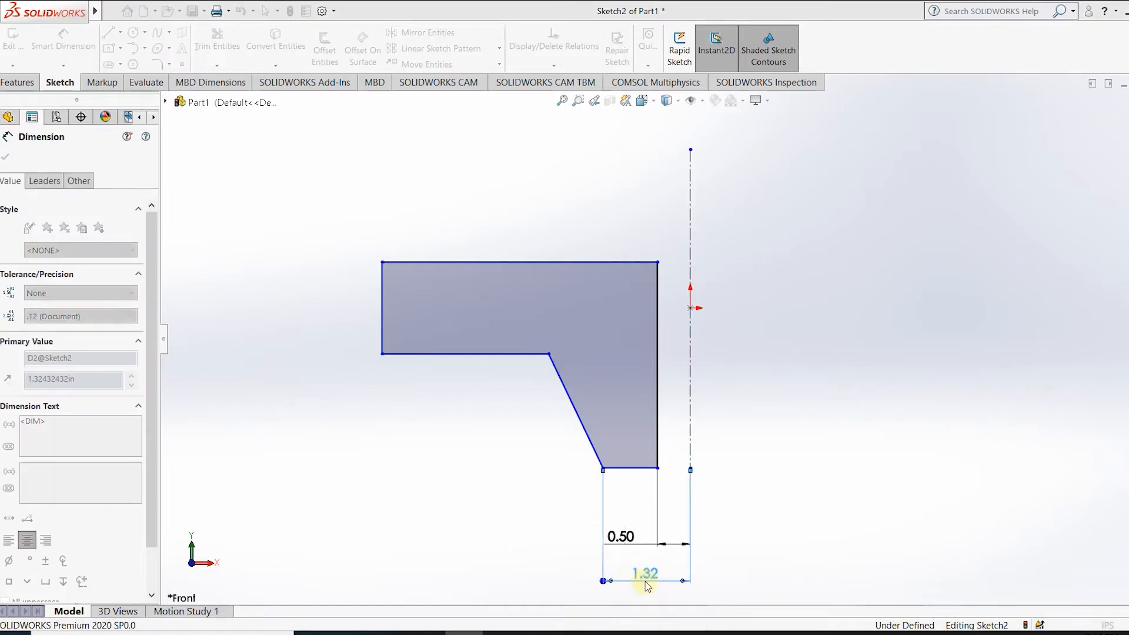
text(1)
key(Return)
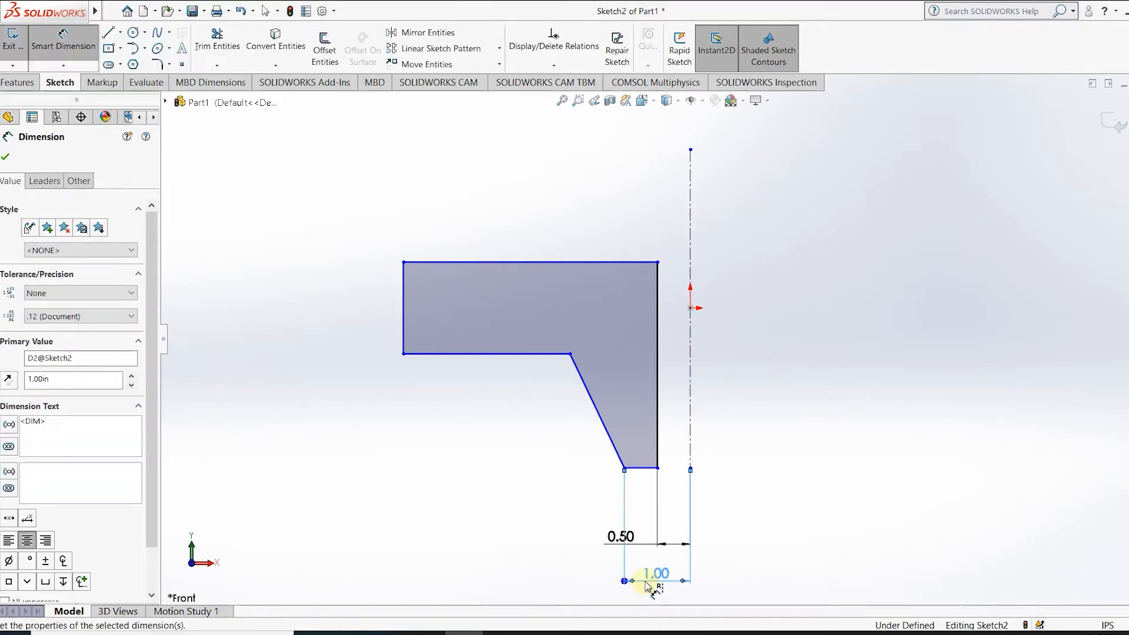
Dimension the upper end of the slanted line 1.75 in from the centerline.
click(570, 353)
scroll(676, 475, up, 3)
click(645, 521)
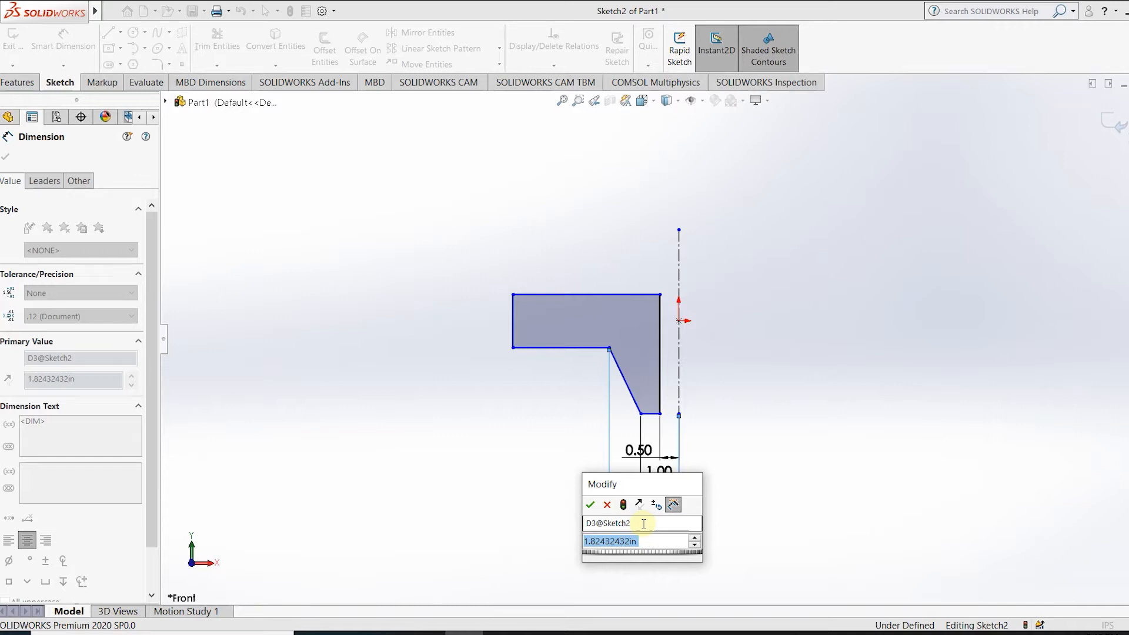
text(1.75)
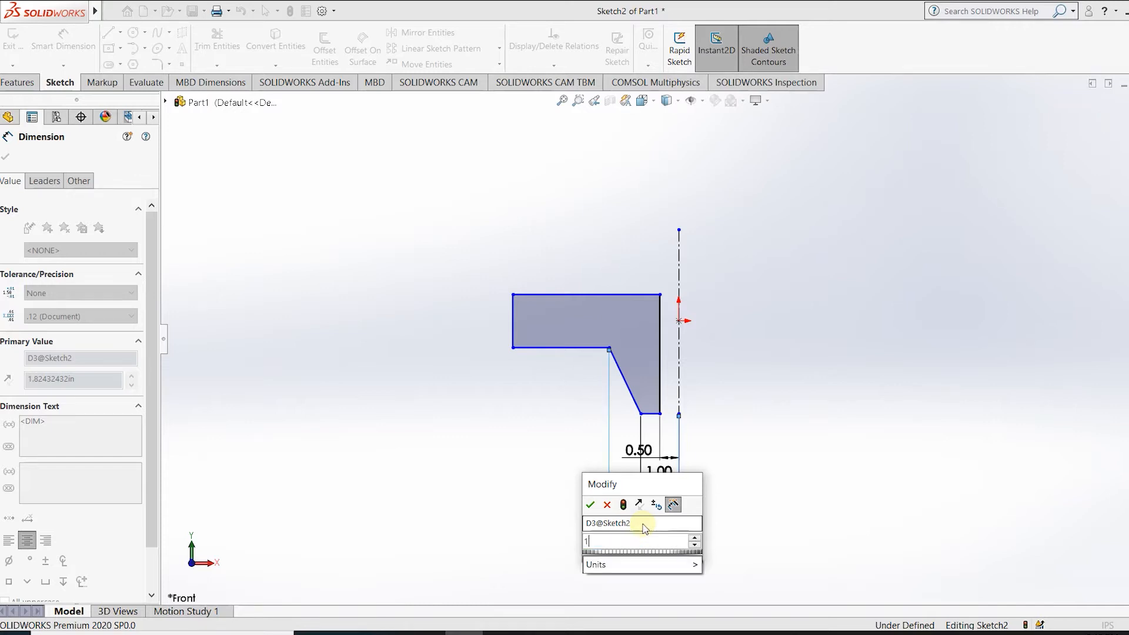
key(Return)
scroll(623, 500, down, 2)
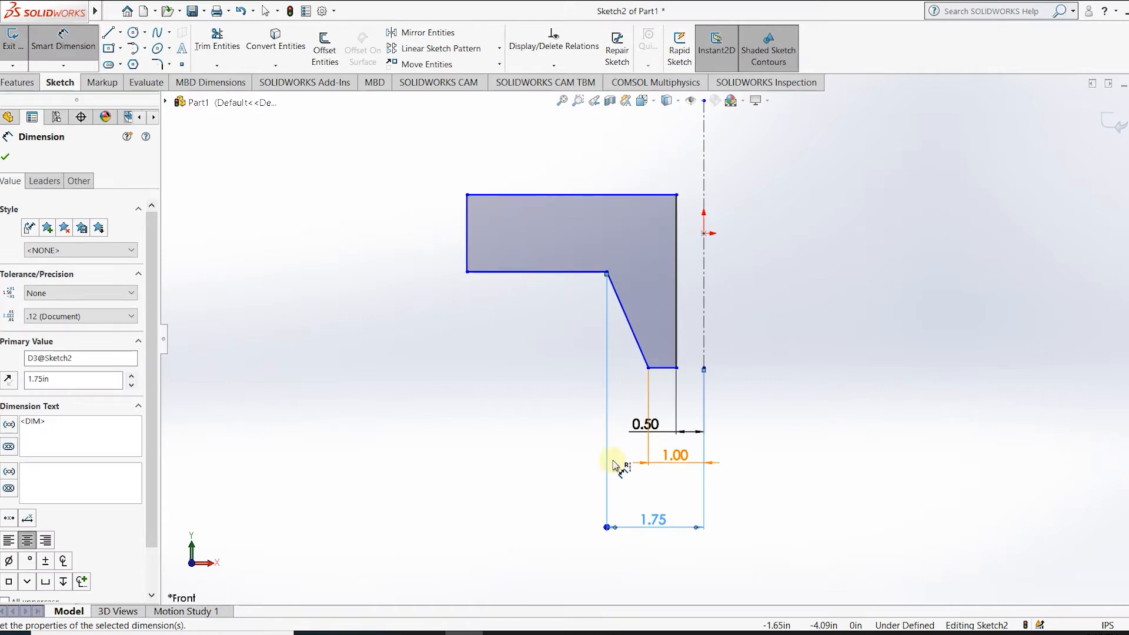
Dimension the profile's outer vertical edge 3.5 in from the centerline.
click(469, 235)
click(704, 265)
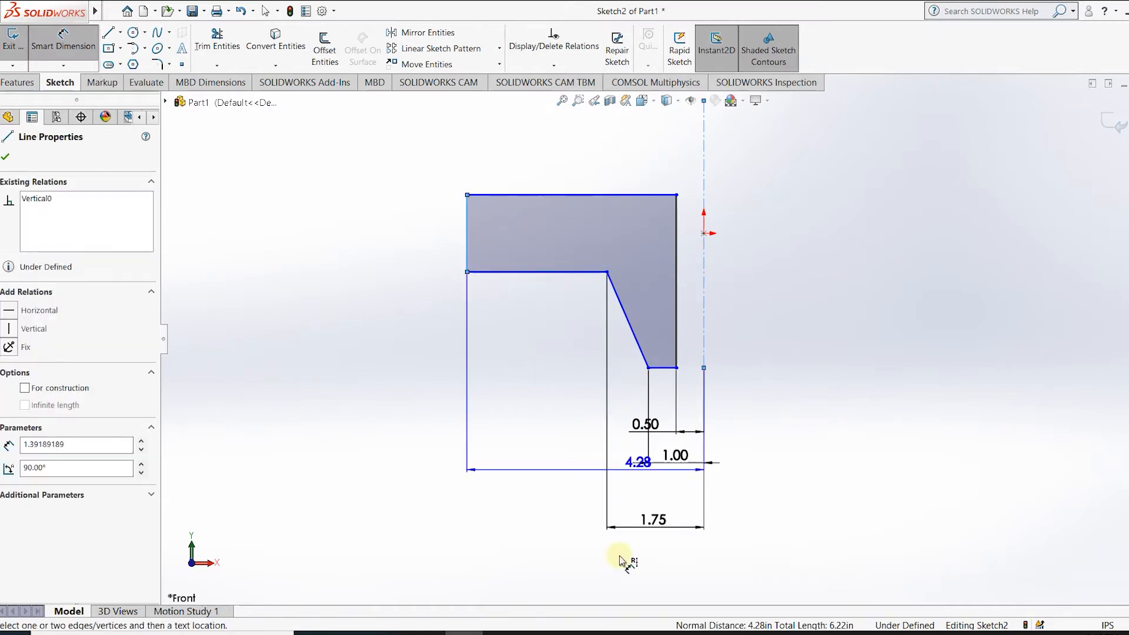
click(600, 563)
text(3.5)
key(Return)
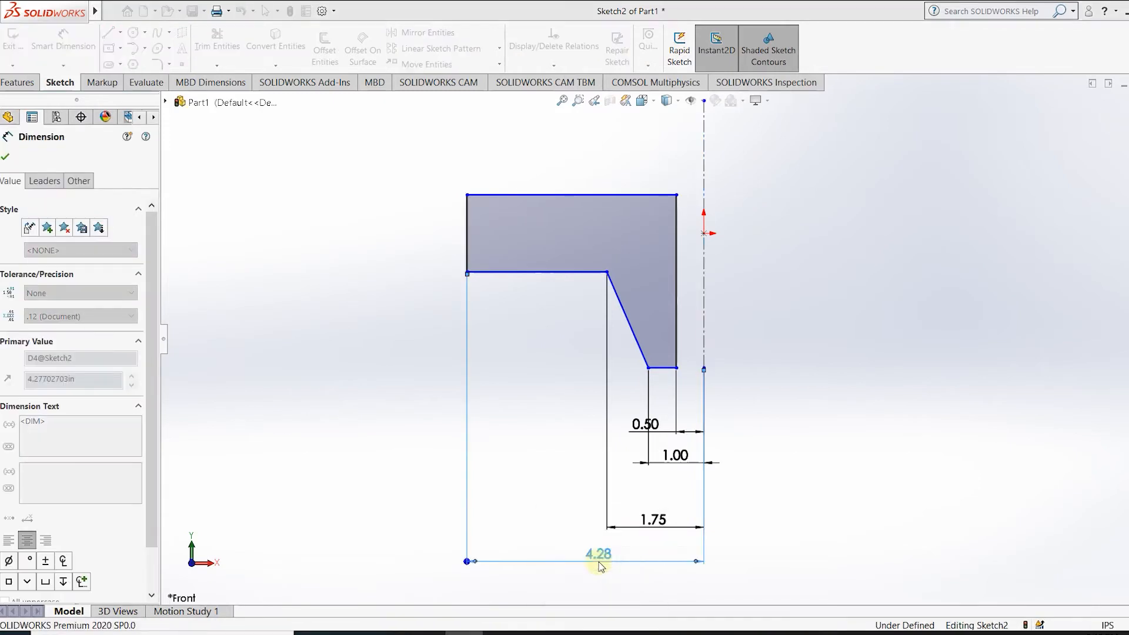
Set the vertical distance from the slanted line's upper end to the bottom edge to 1.75 in.
click(607, 272)
click(663, 368)
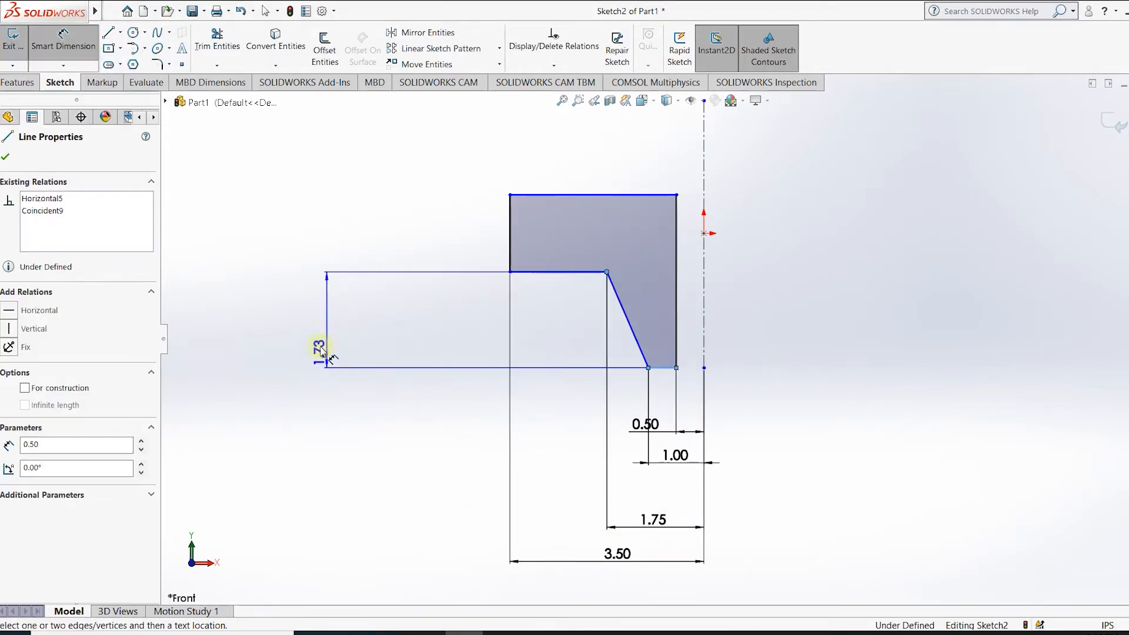
click(310, 328)
text(1.75)
key(Return)
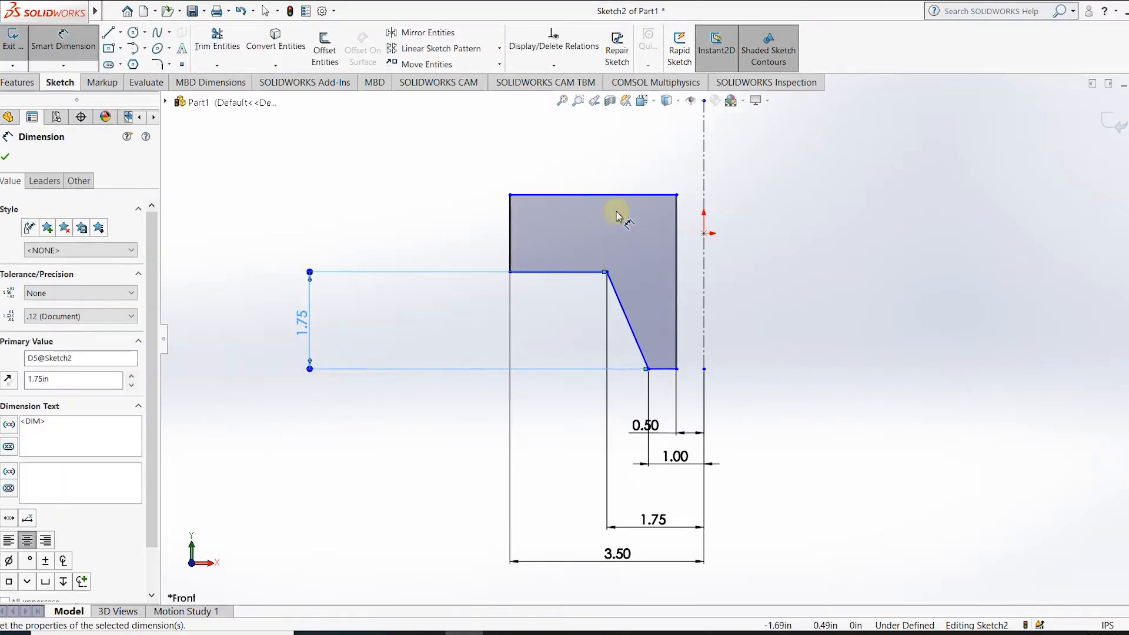
Set the profile's overall height between its top and bottom edges to 2.5 in.
scroll(613, 214, down, 2)
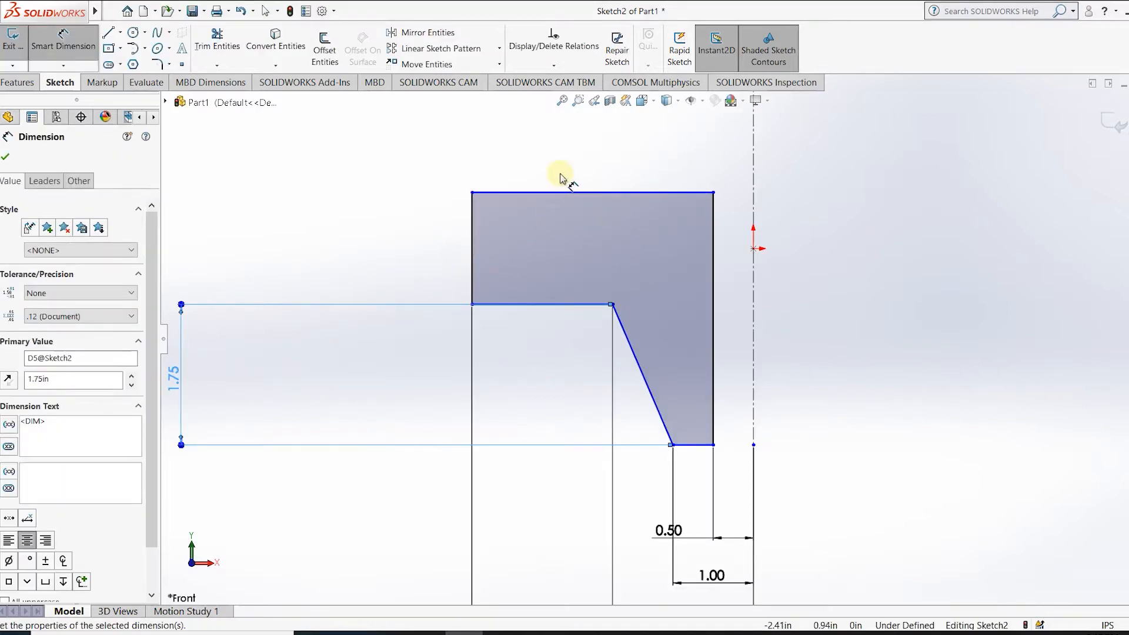
click(563, 192)
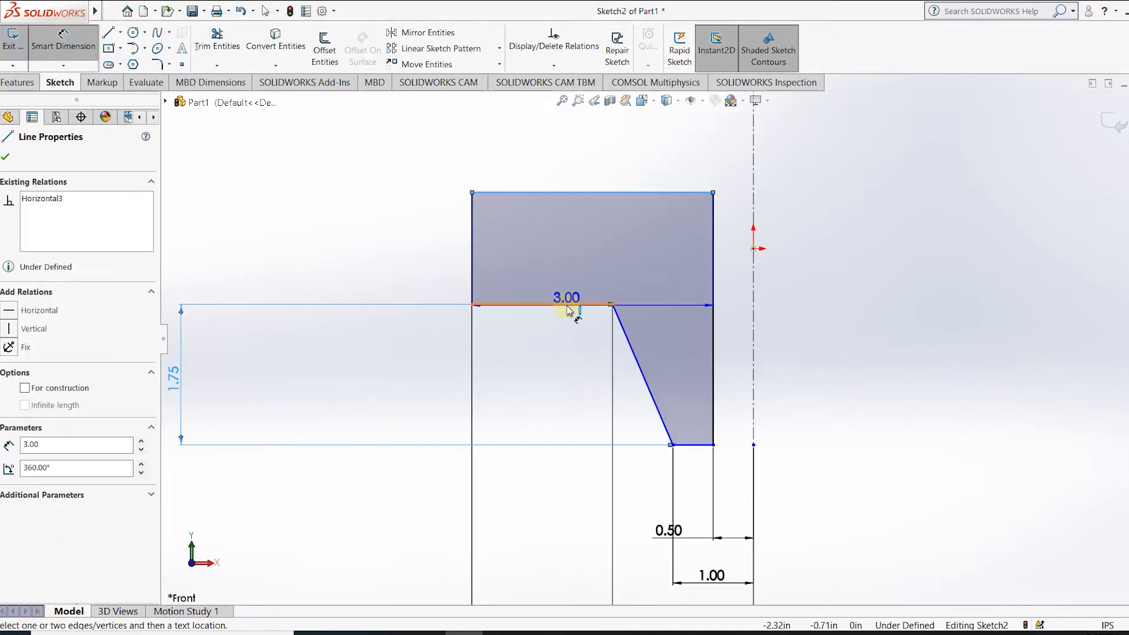
click(683, 445)
scroll(376, 406, up, 3)
click(351, 331)
text(2.5)
key(Return)
scroll(658, 306, down, 3)
scroll(511, 341, up, 2)
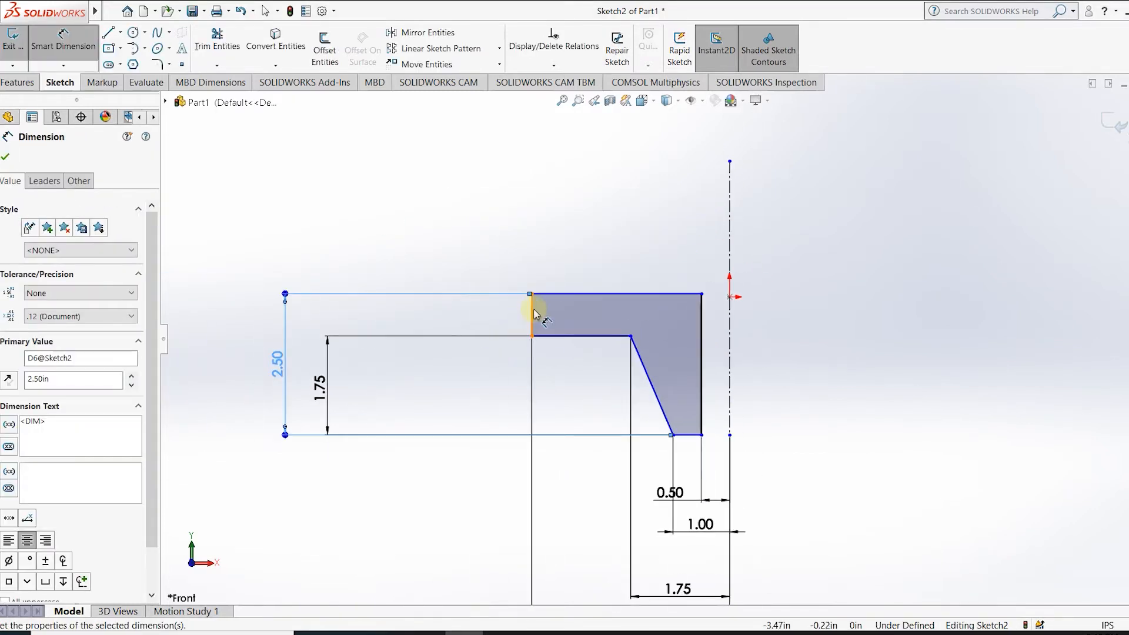
scroll(647, 365, up, 2)
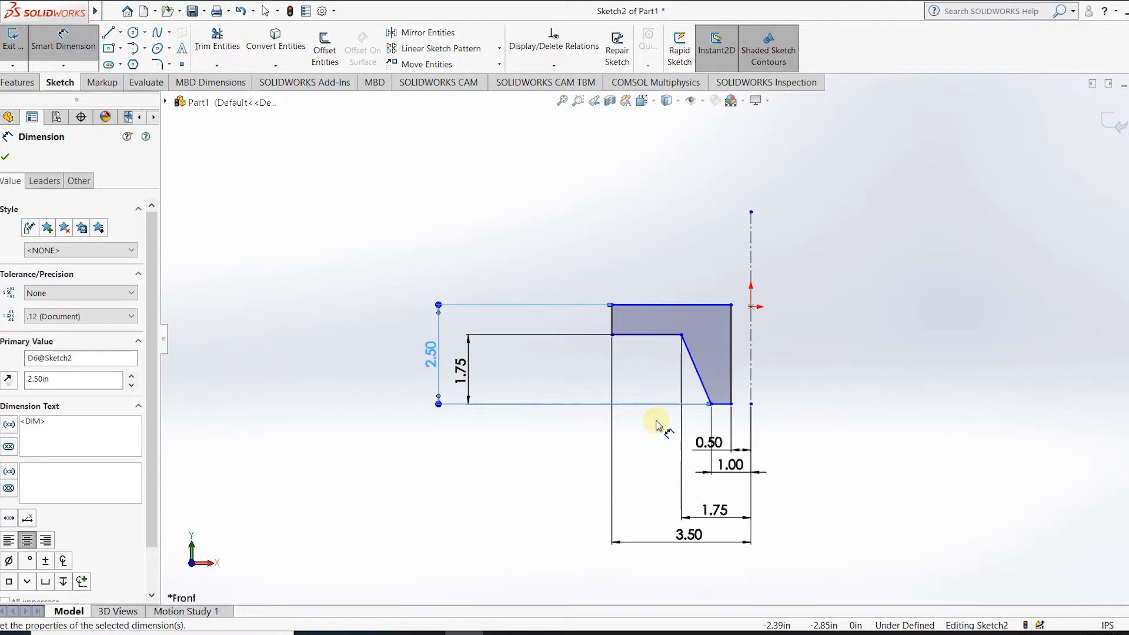
scroll(657, 425, up, 2)
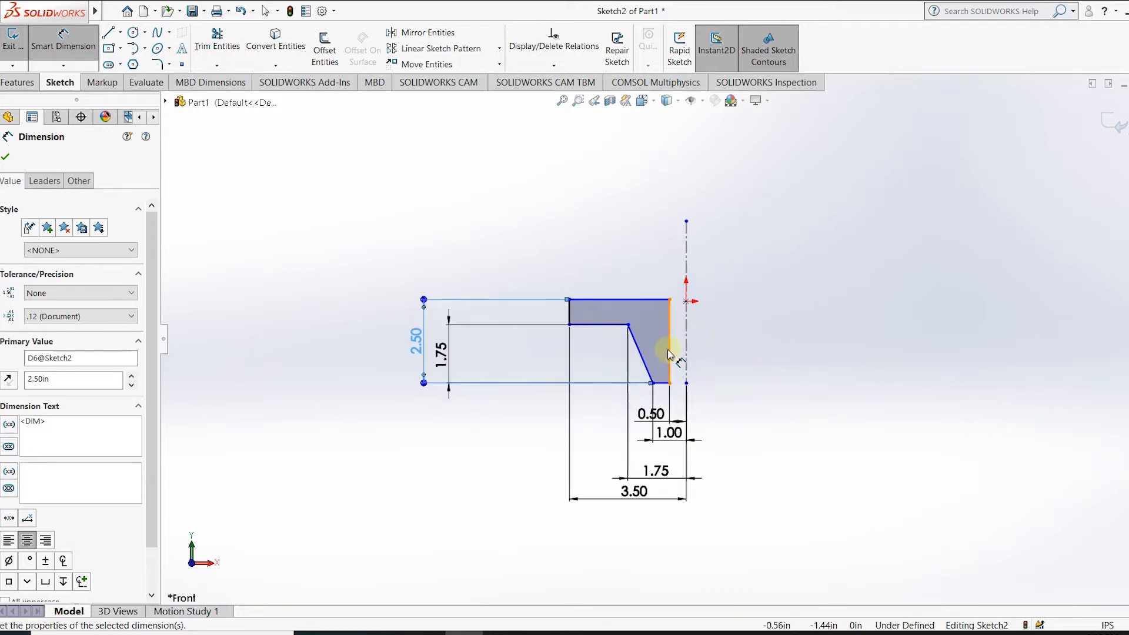
Revolve the closed profile around the centerline into a solid body.
click(18, 82)
click(62, 47)
click(1109, 120)
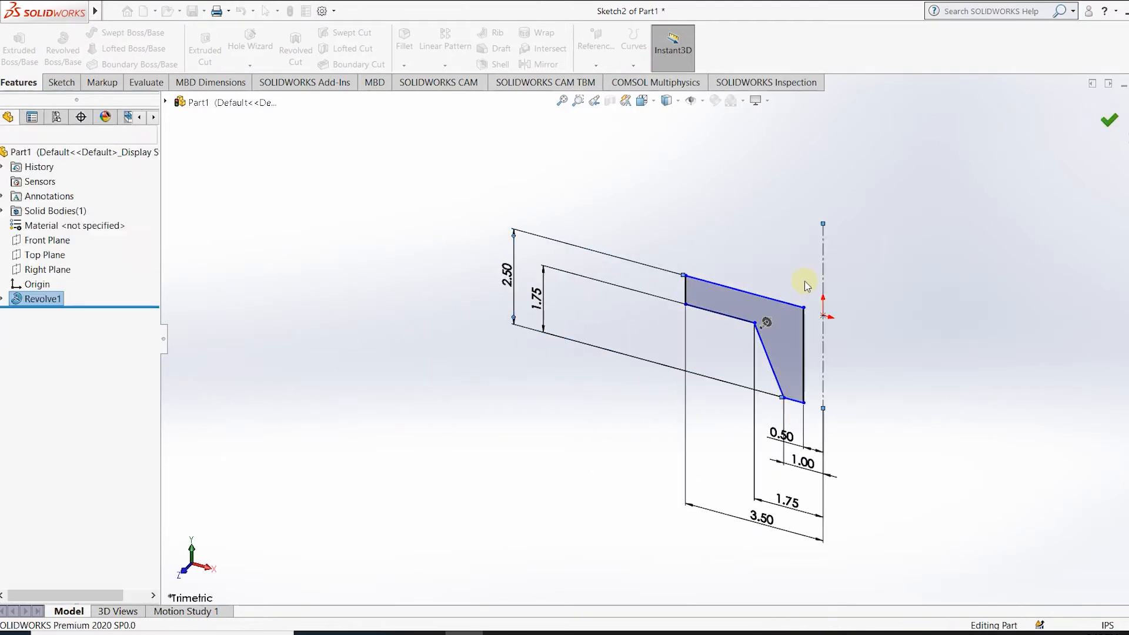
Start a new sketch on the flat top face of the revolved body.
middle_drag(858, 193, 870, 227)
right_click(830, 238)
click(853, 266)
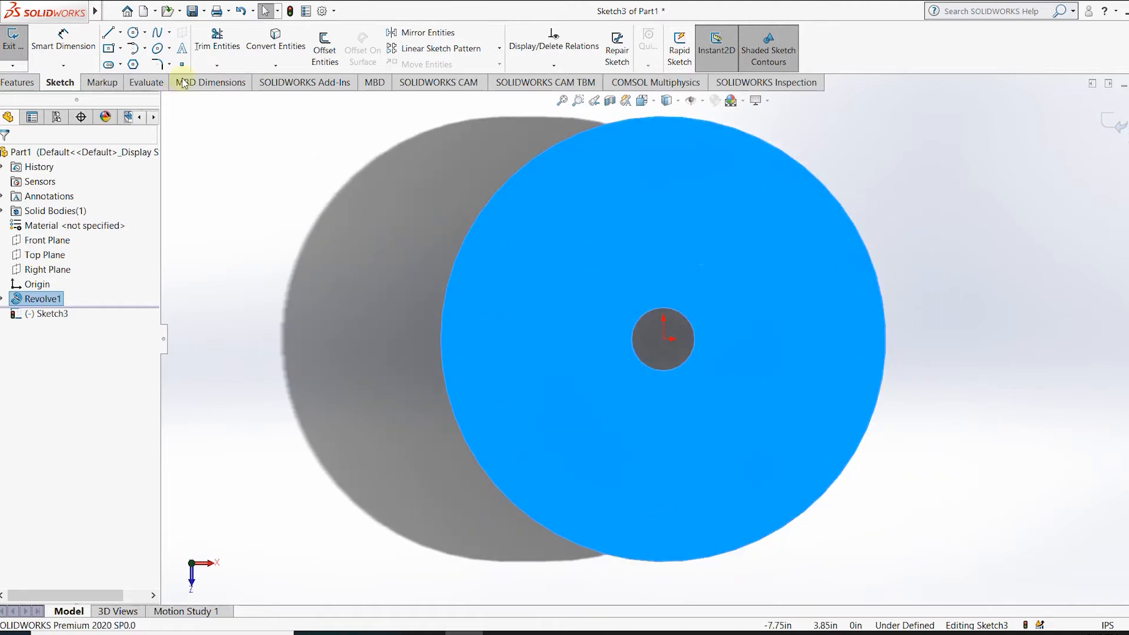
Sketch a circle about 5.18 in in diameter centered on the origin of the top face.
click(133, 32)
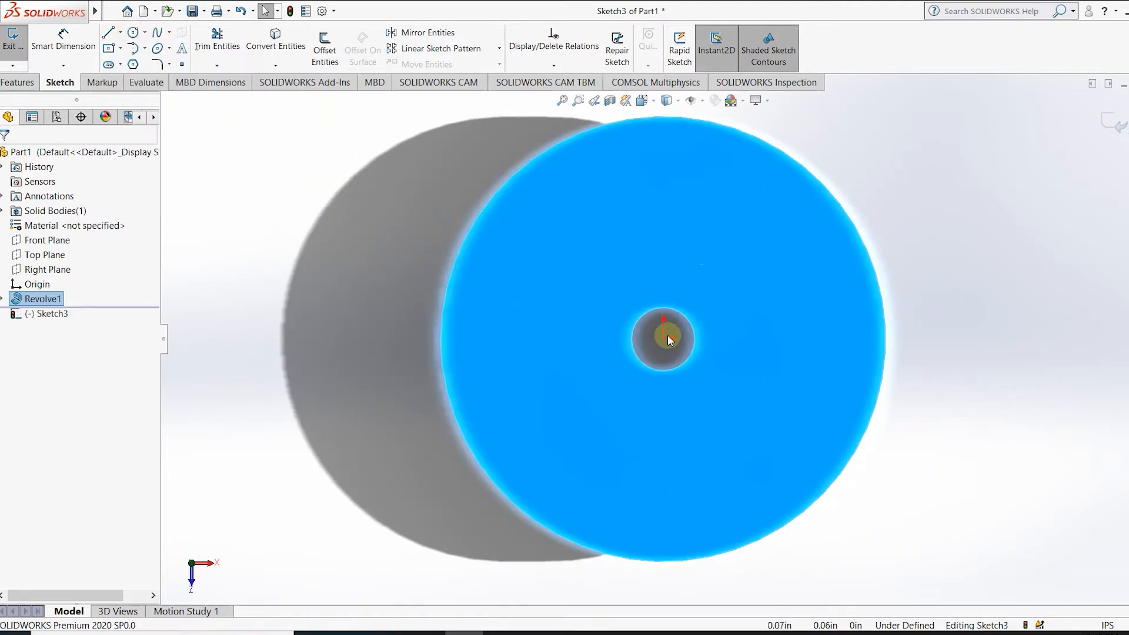
click(668, 335)
click(135, 34)
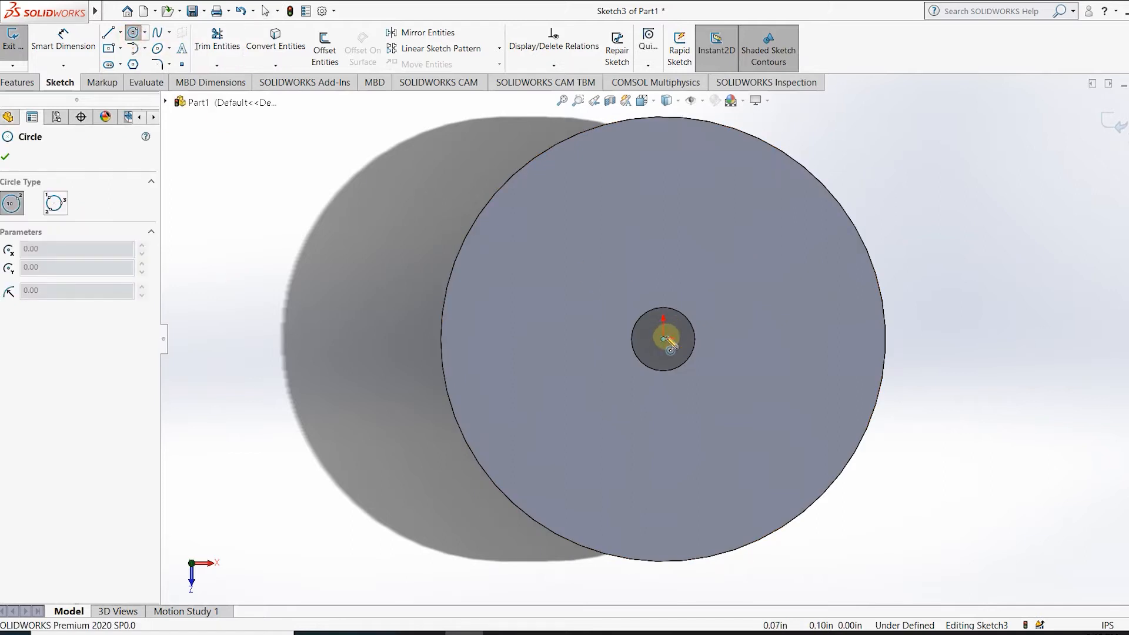
click(665, 339)
click(785, 227)
Set the diameter of the sketched circle to 5 in.
key(d)
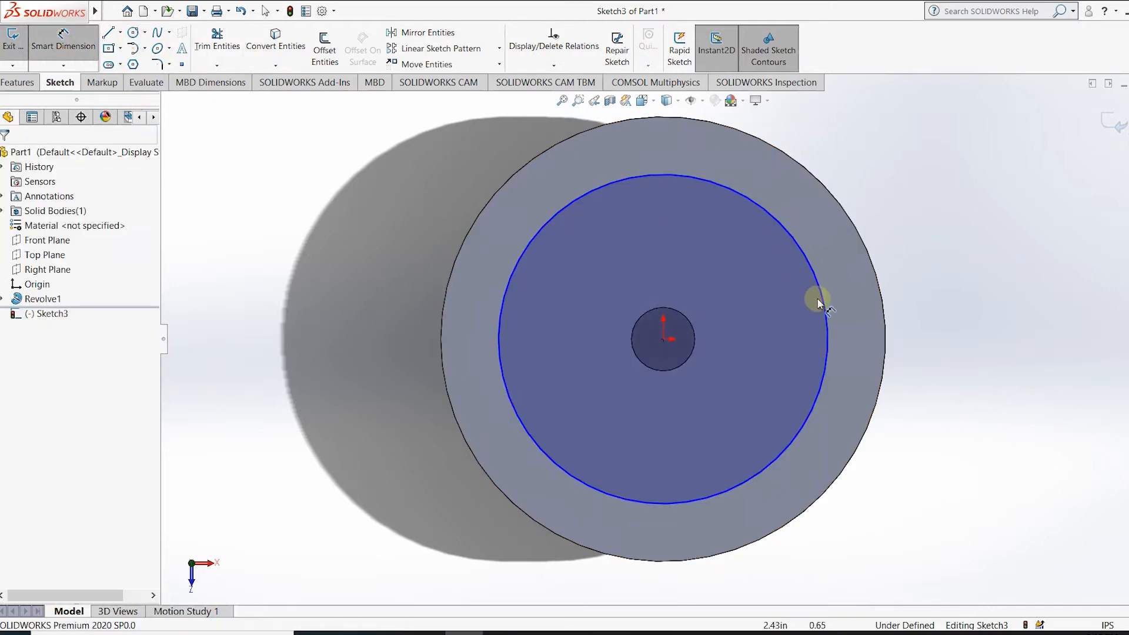
click(818, 302)
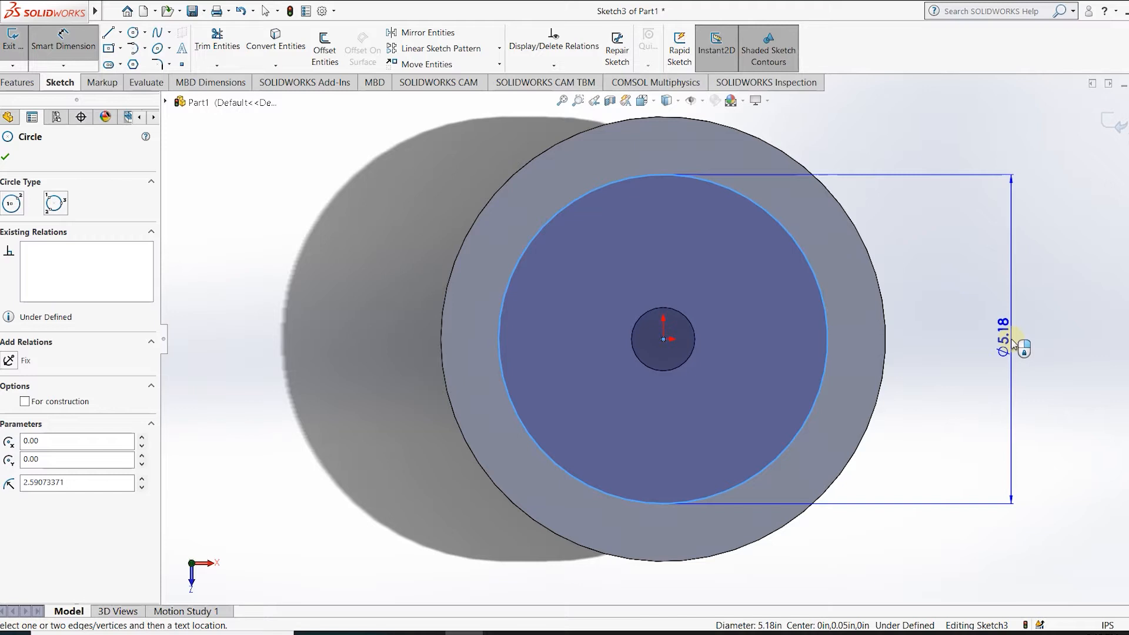
click(1014, 345)
text(5)
key(Return)
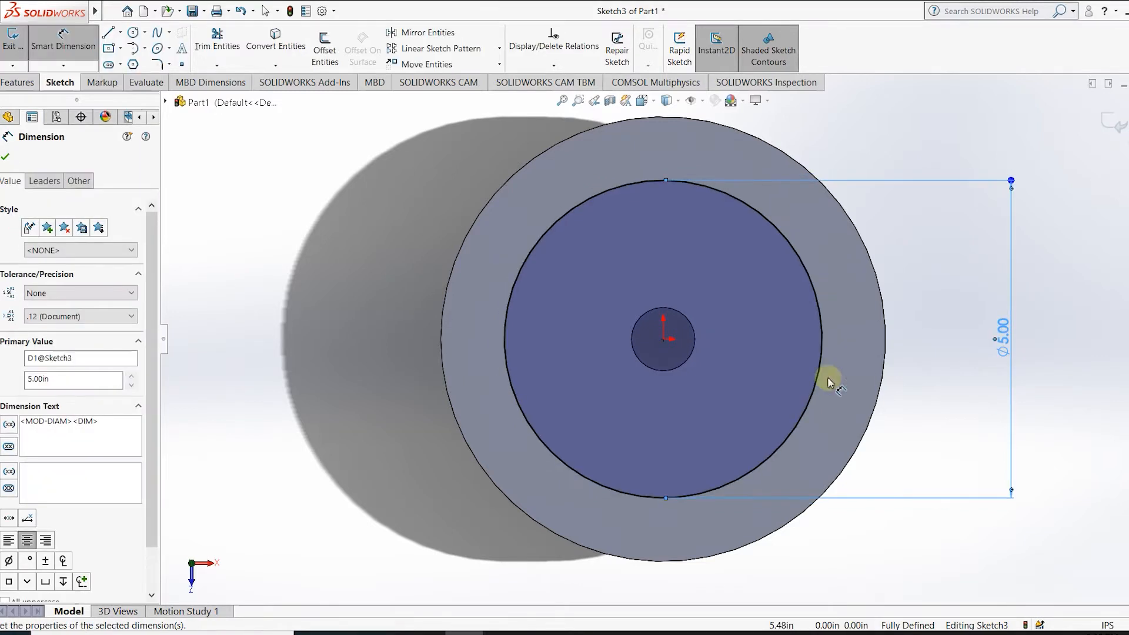
scroll(47, 424, down, 2)
click(59, 39)
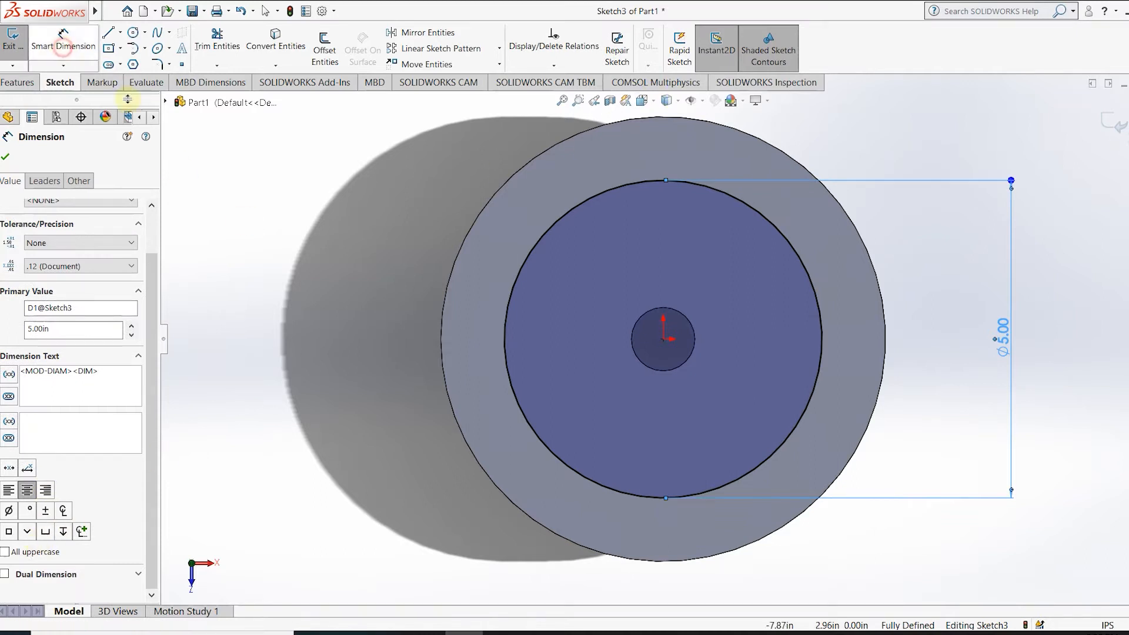
Convert the 5 in circle into construction geometry.
click(567, 217)
click(50, 352)
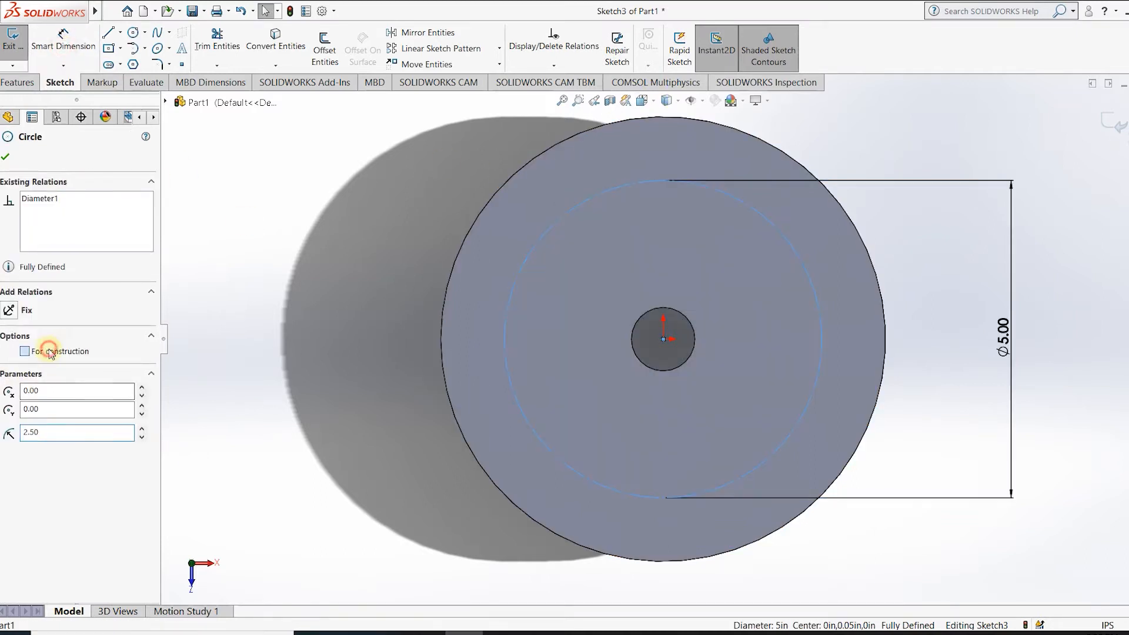
click(8, 158)
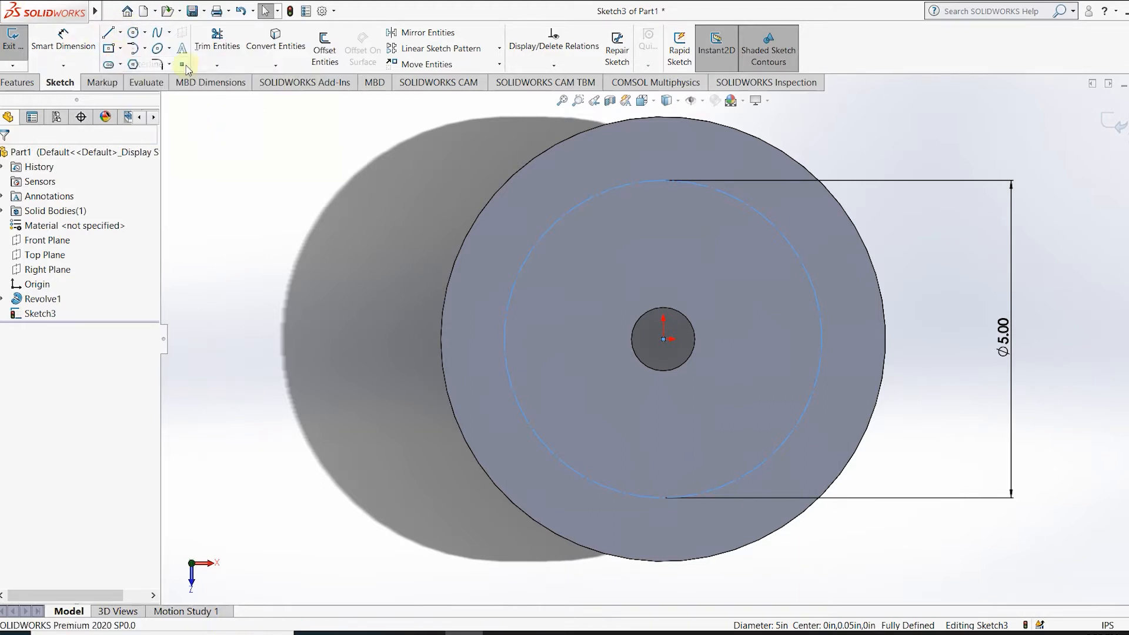
Sketch construction lines from the top quadrant of the 5 in circle to the origin and on to its right quadrant.
click(110, 33)
click(663, 180)
click(663, 339)
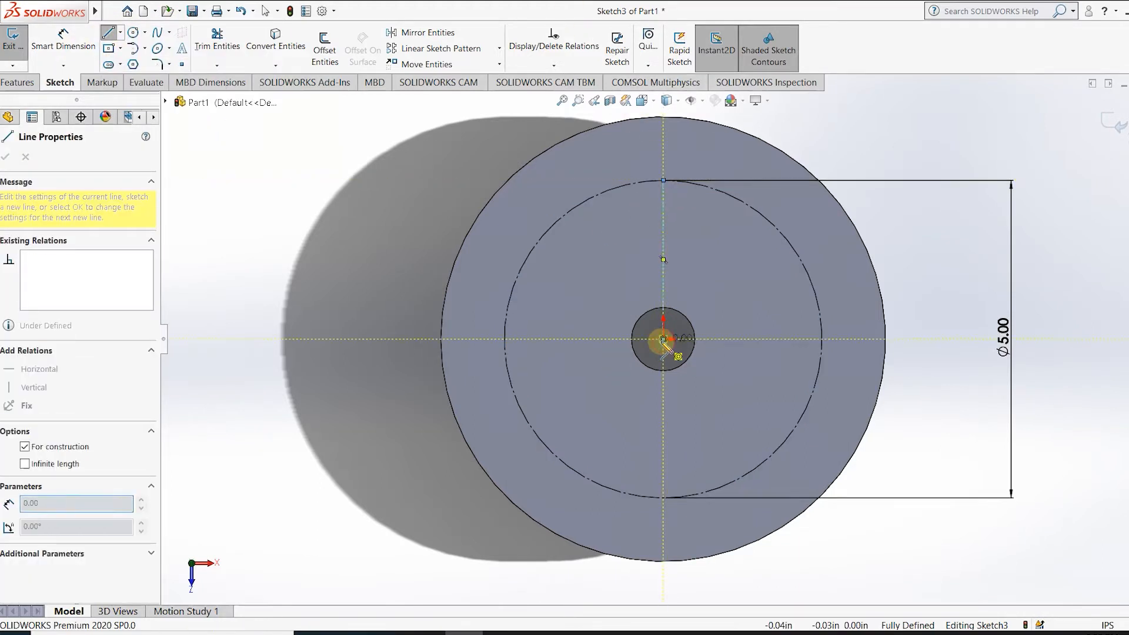
click(822, 338)
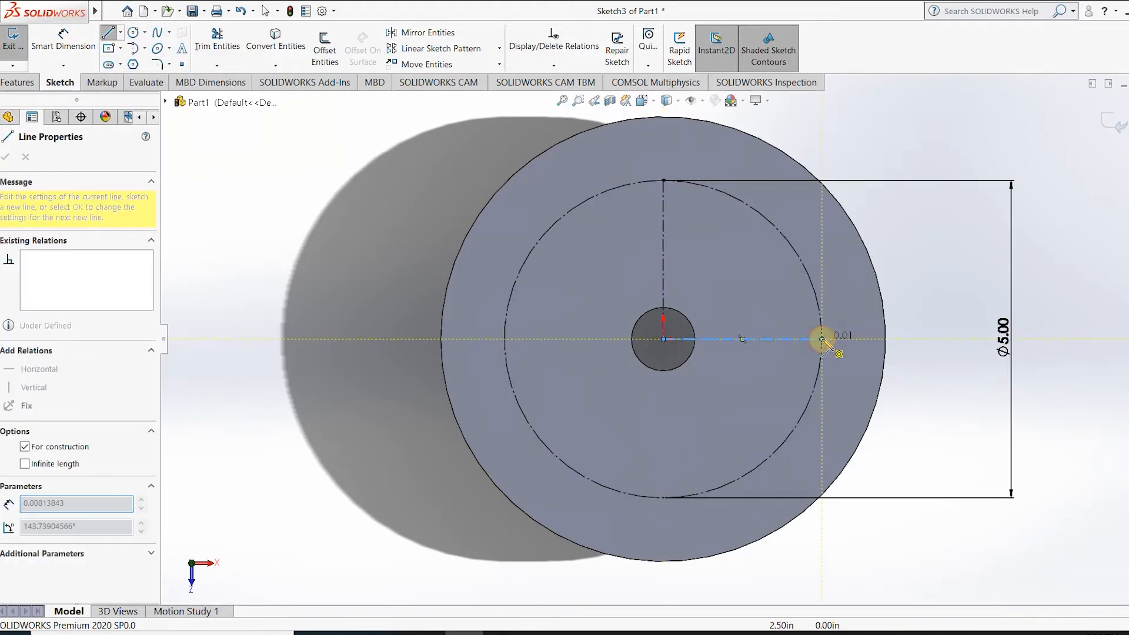
right_click(771, 307)
click(796, 318)
Sketch a diagonal construction line from the origin to the upper-right part of the 5 in construction circle.
click(121, 31)
click(143, 64)
drag(663, 340, 781, 234)
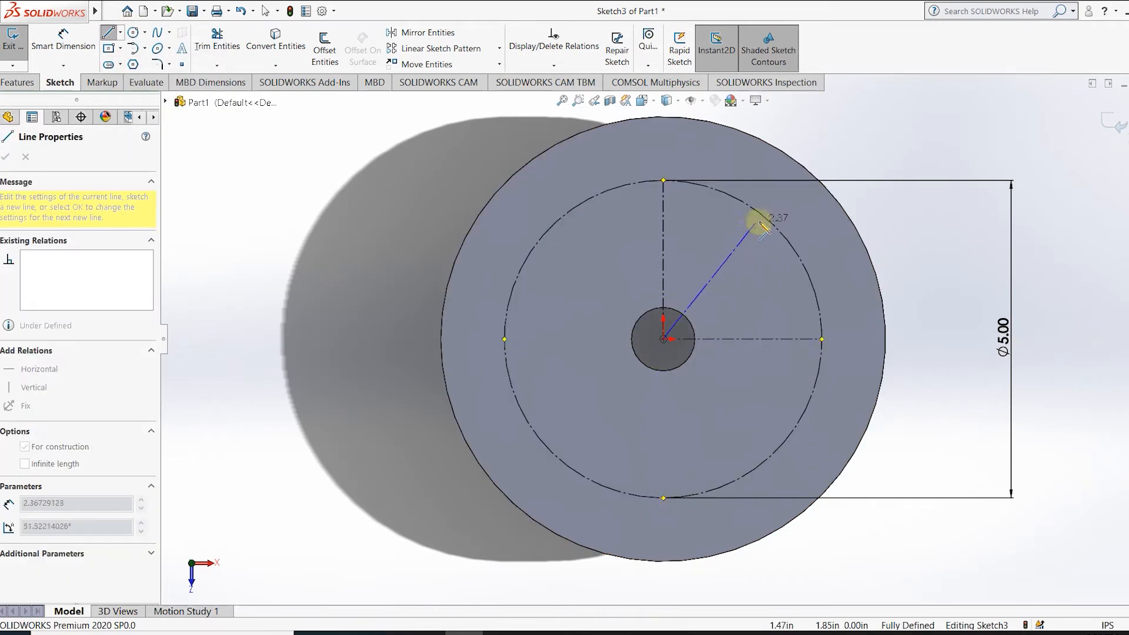
click(788, 241)
key(Escape)
Set the angle between the diagonal and horizontal construction lines to 45 degrees.
click(69, 50)
click(743, 277)
click(743, 338)
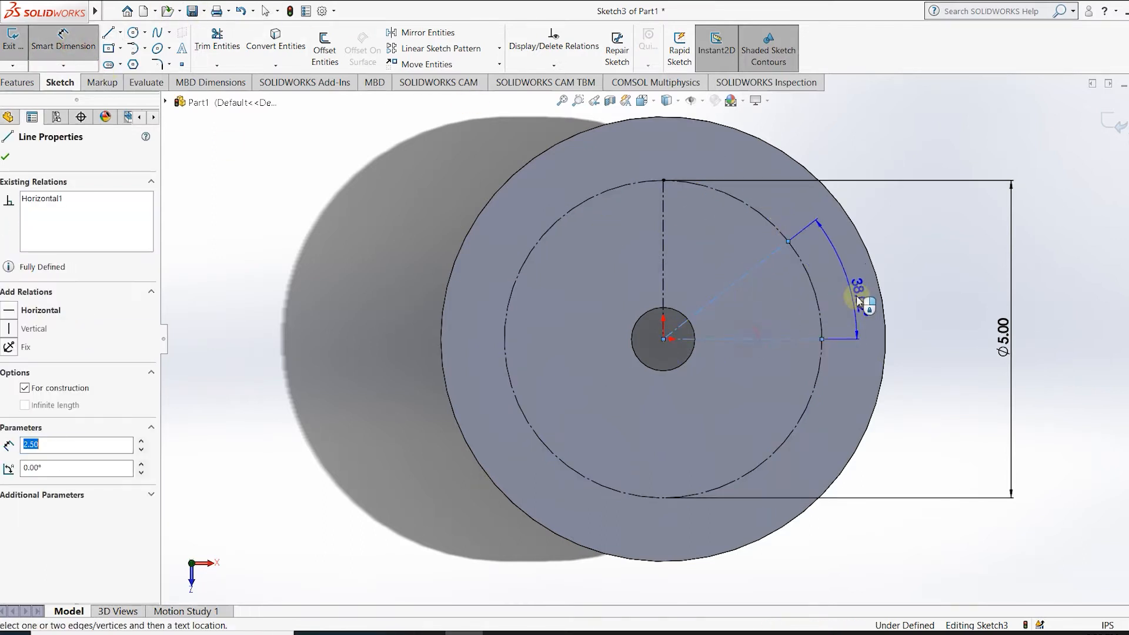
click(861, 295)
text(45)
key(Return)
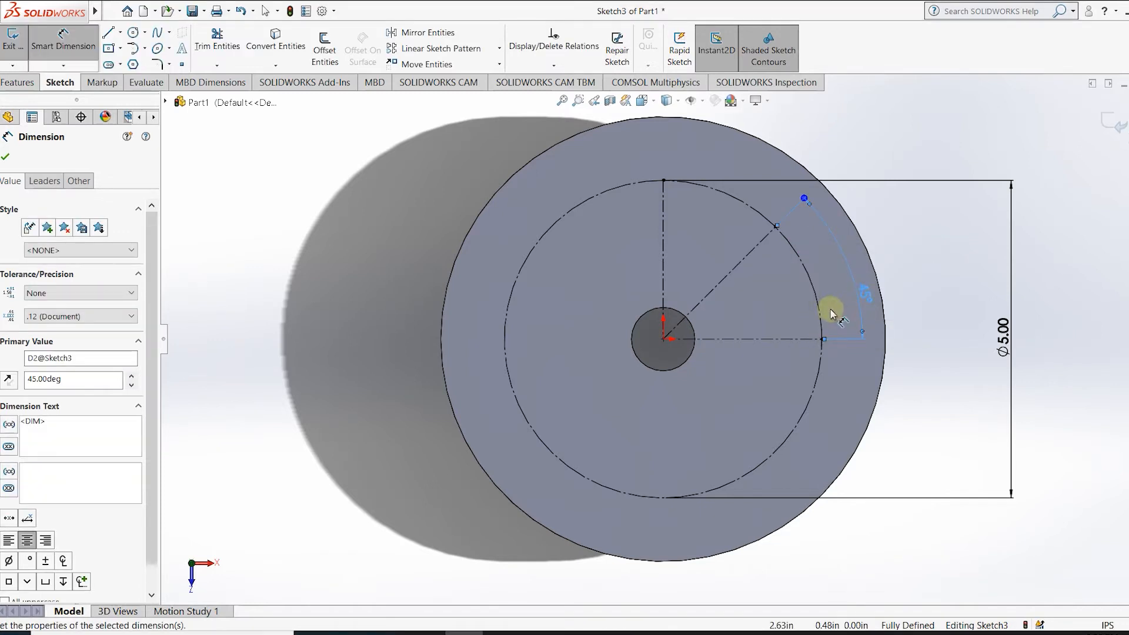
Sketch a circle about 0.51 in in diameter centered on the outer end of the diagonal construction line.
click(145, 33)
click(158, 45)
click(776, 226)
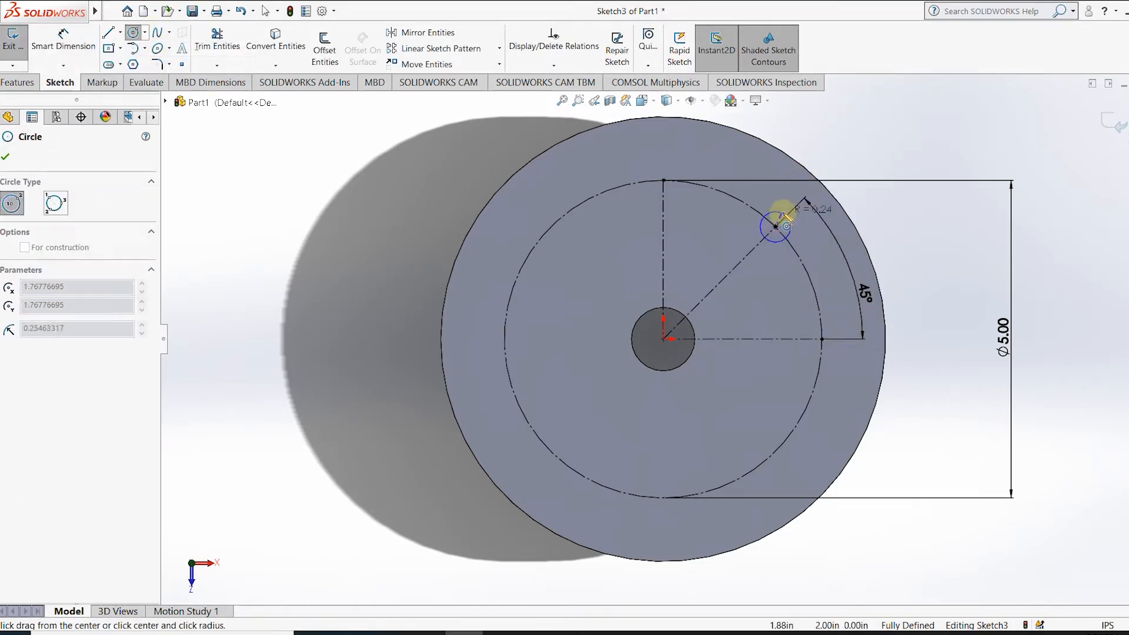
click(784, 212)
Set the diameter of the small circle on the diagonal line to 0.75 in.
click(64, 40)
click(790, 231)
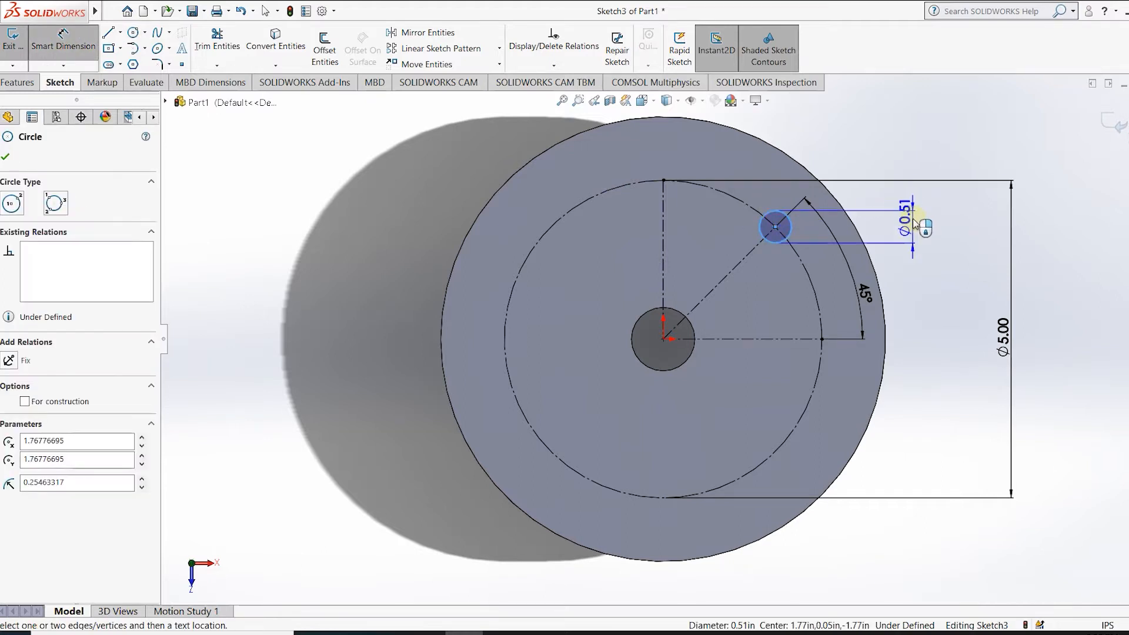
click(914, 223)
text(0.75)
key(Return)
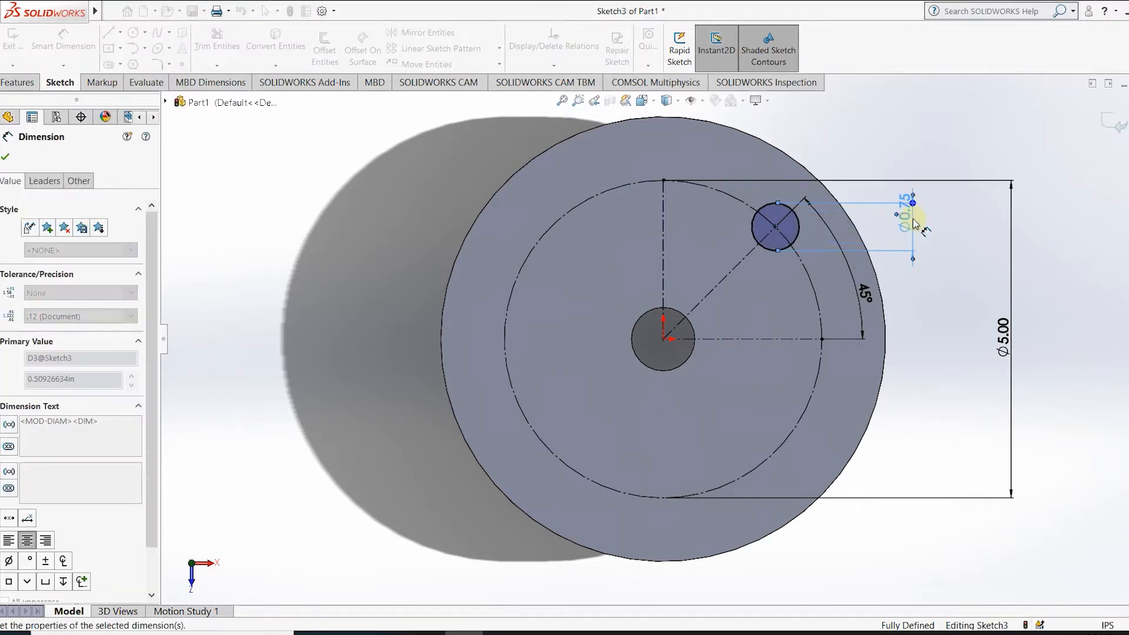
Create a circular sketch pattern of the 0.75 in circle around the origin with 4 equally spaced instances over 360 degrees.
click(499, 48)
click(435, 76)
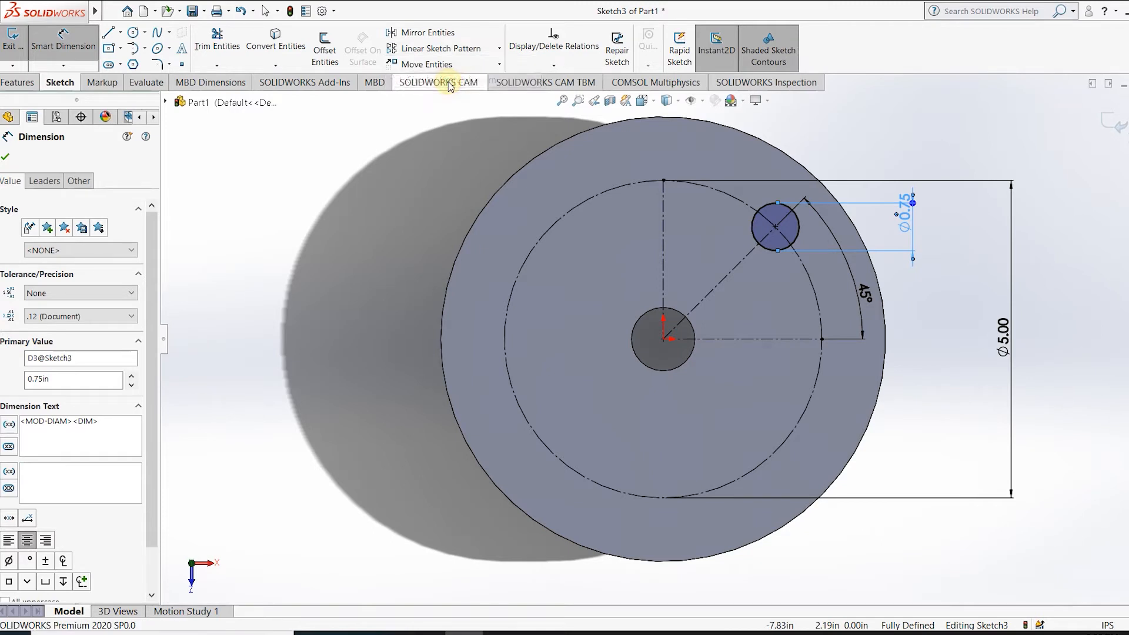
click(726, 190)
click(77, 347)
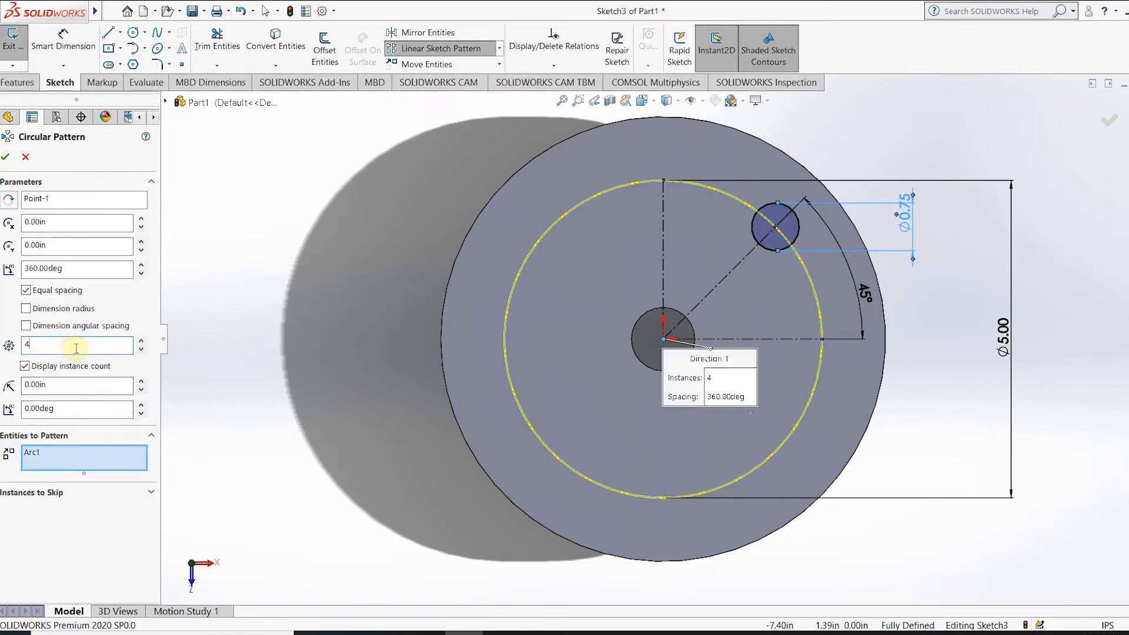
right_click(35, 463)
click(76, 469)
click(755, 214)
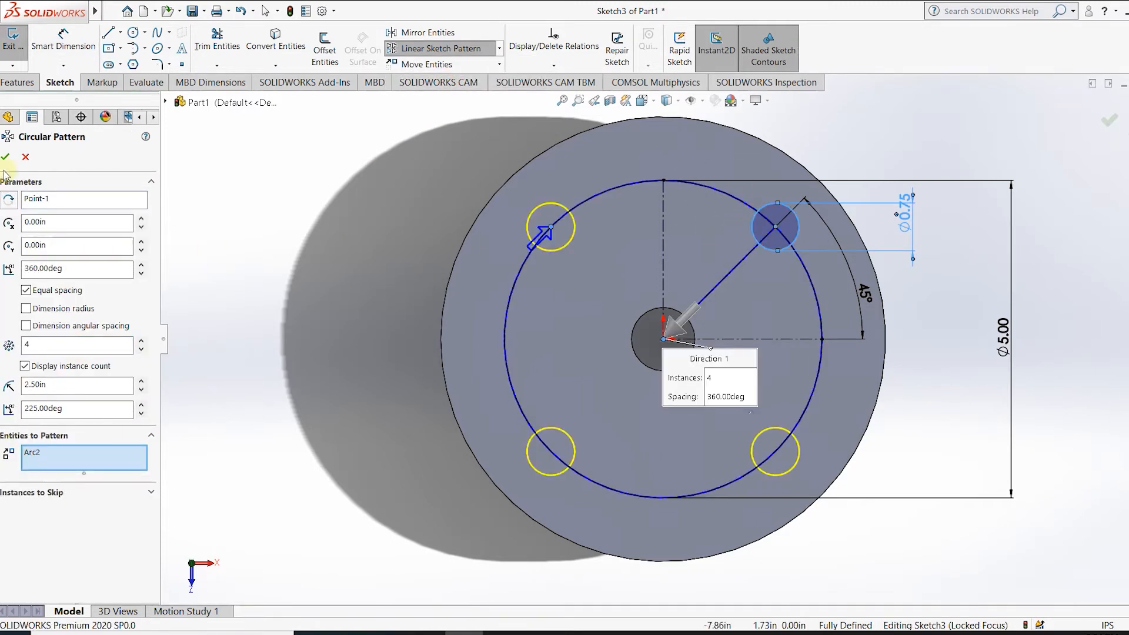
click(5, 157)
Cut the four 0.75 in circles through the whole body with an Extruded Cut set to Through All.
click(18, 82)
click(204, 50)
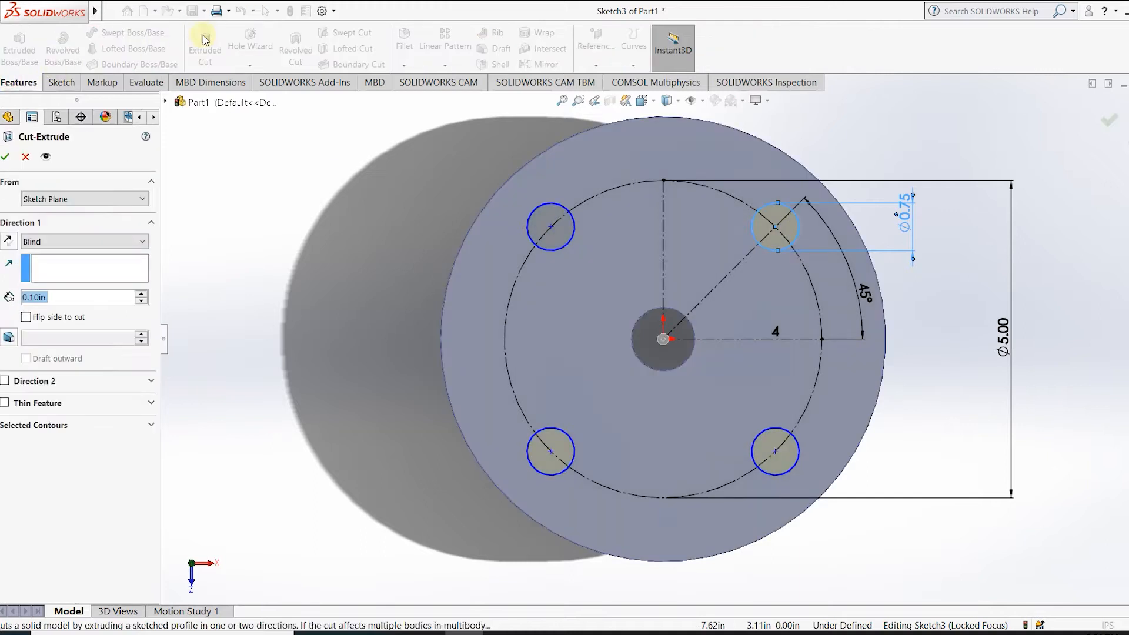
click(50, 241)
click(35, 262)
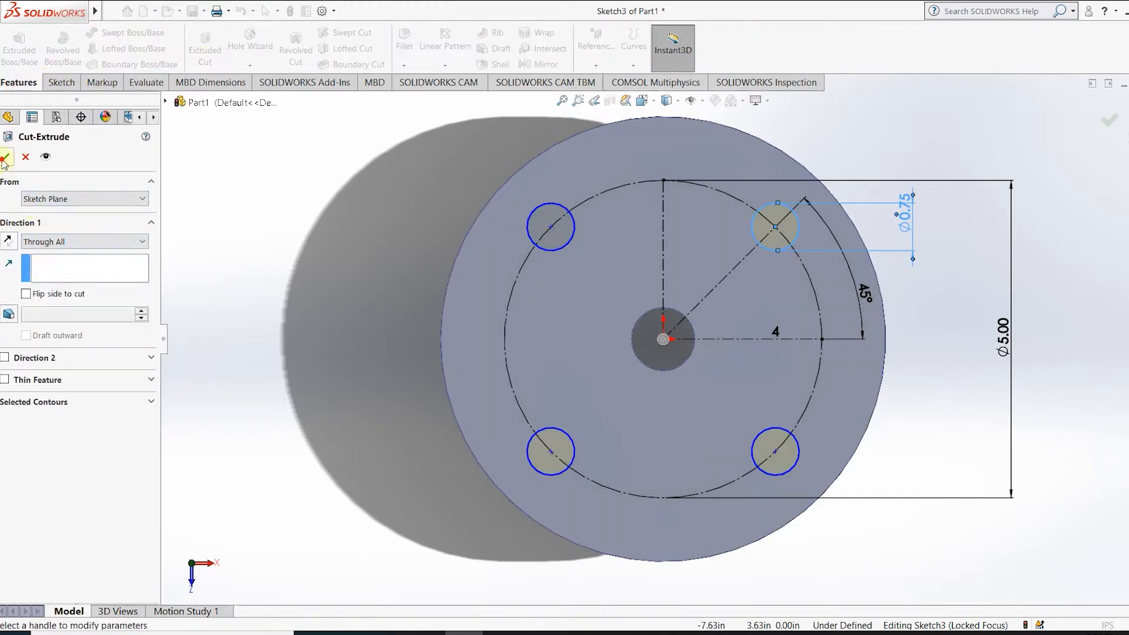
click(5, 156)
Start a new sketch on the flat flange face containing the four holes.
middle_drag(336, 213, 330, 182)
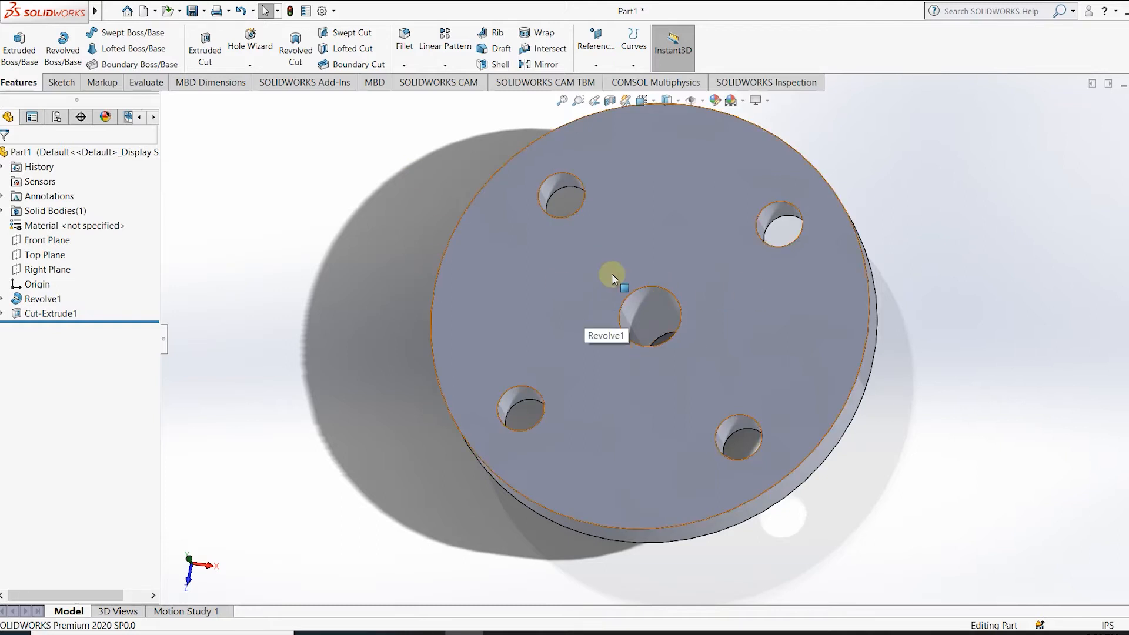
right_click(593, 270)
click(620, 249)
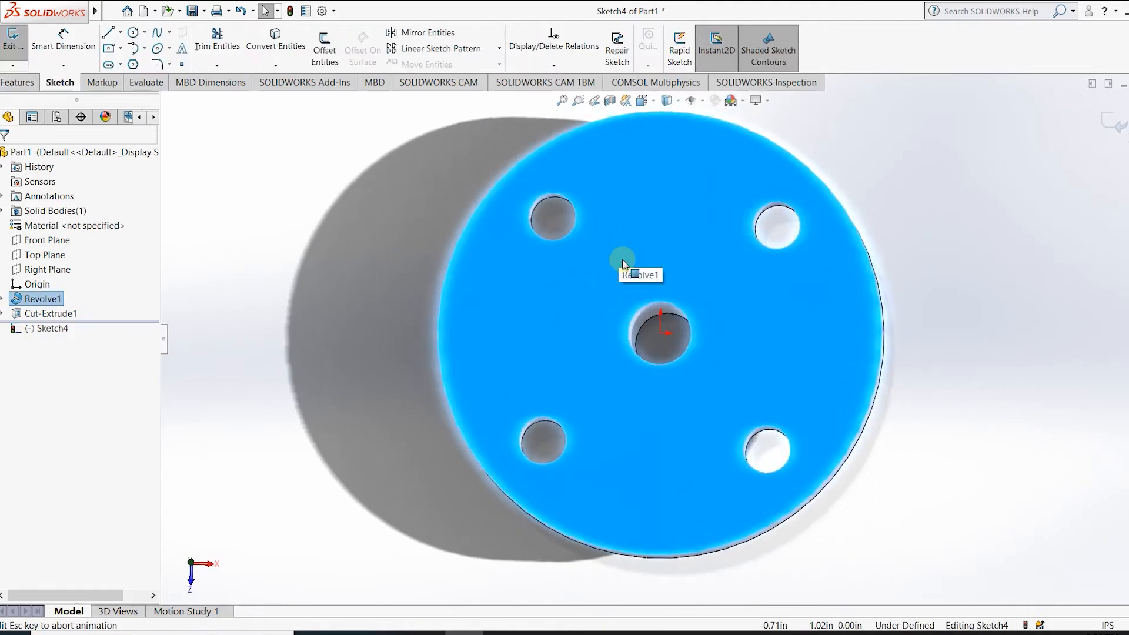
Sketch two concentric circles centered on the origin, about 2 in and 2.76 in in diameter.
click(134, 35)
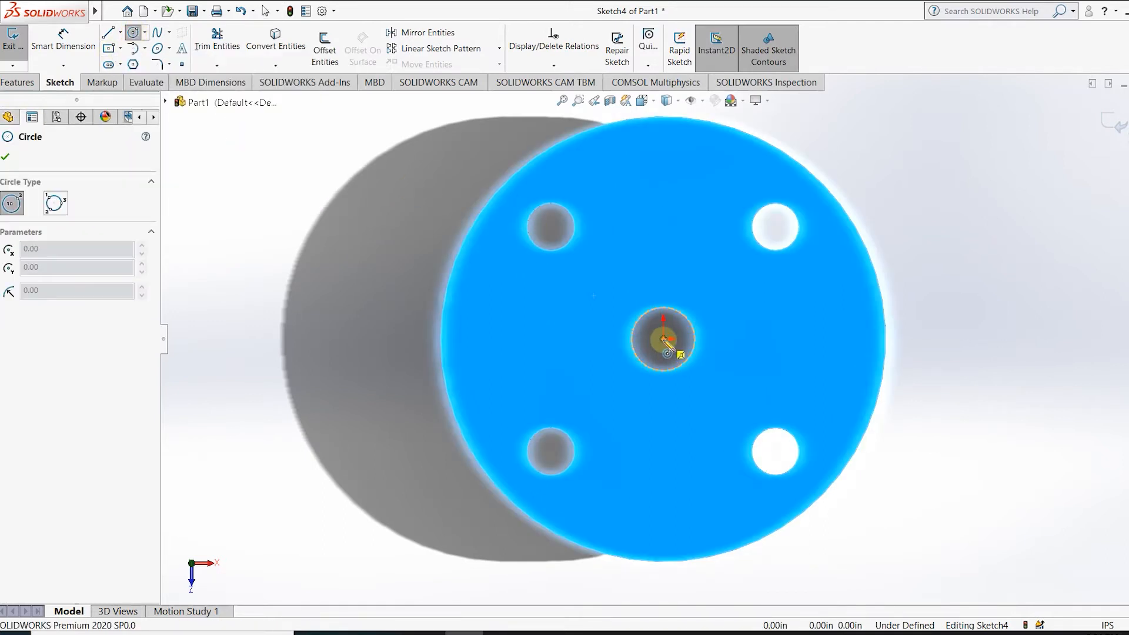
click(664, 340)
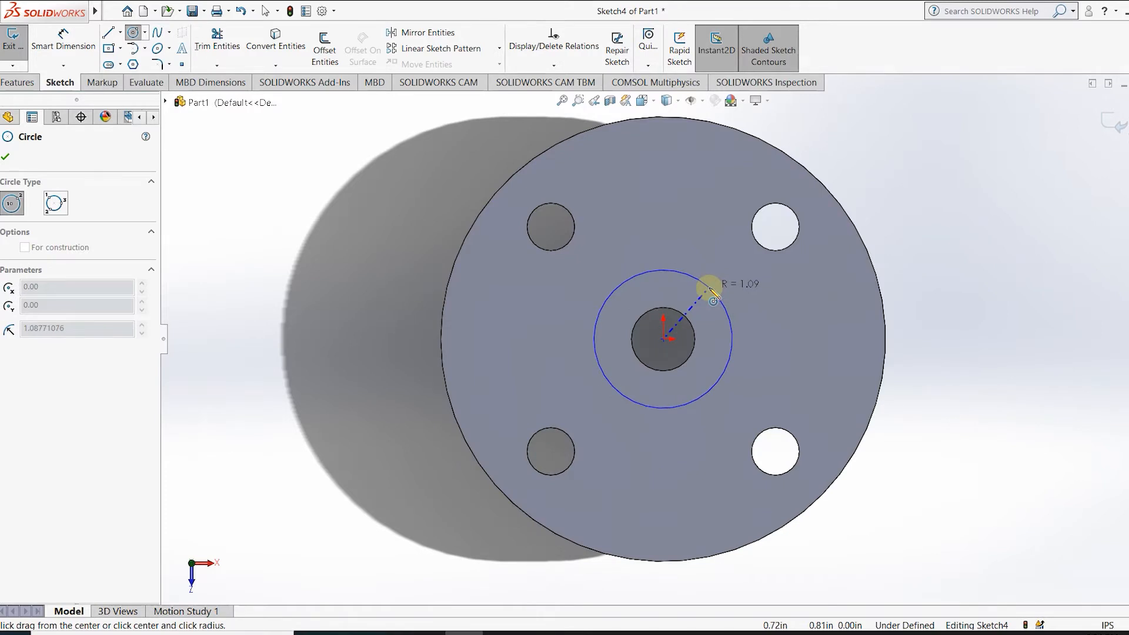
click(713, 292)
click(664, 340)
click(734, 287)
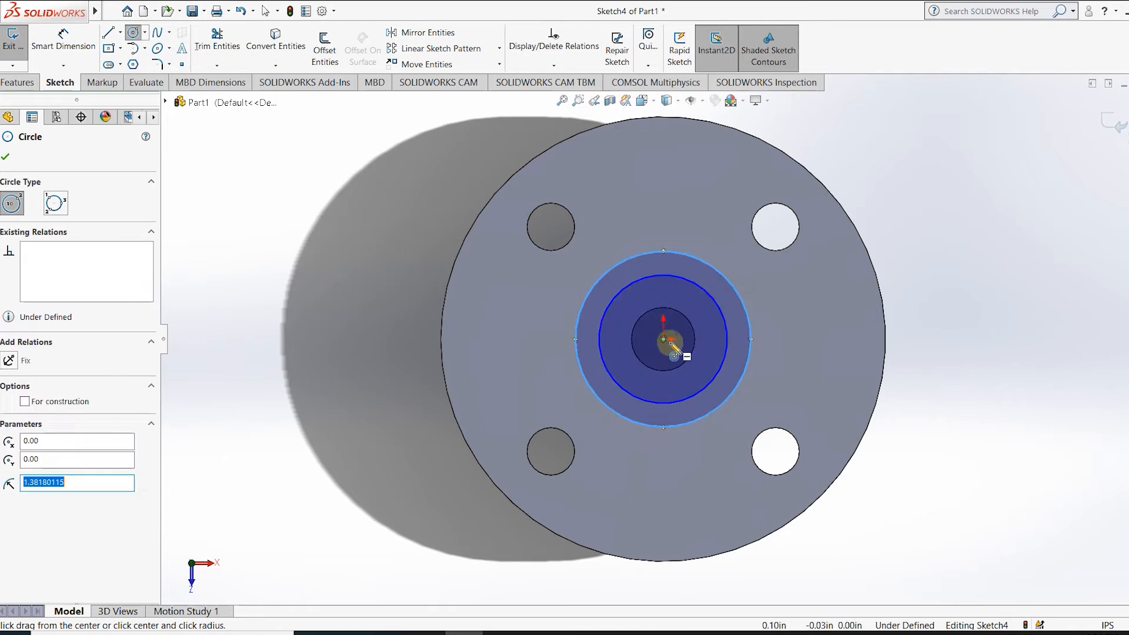
Sketch a separate circle about 0.87 in in diameter, level with the origin and left of the concentric circles.
click(523, 339)
click(542, 323)
key(Escape)
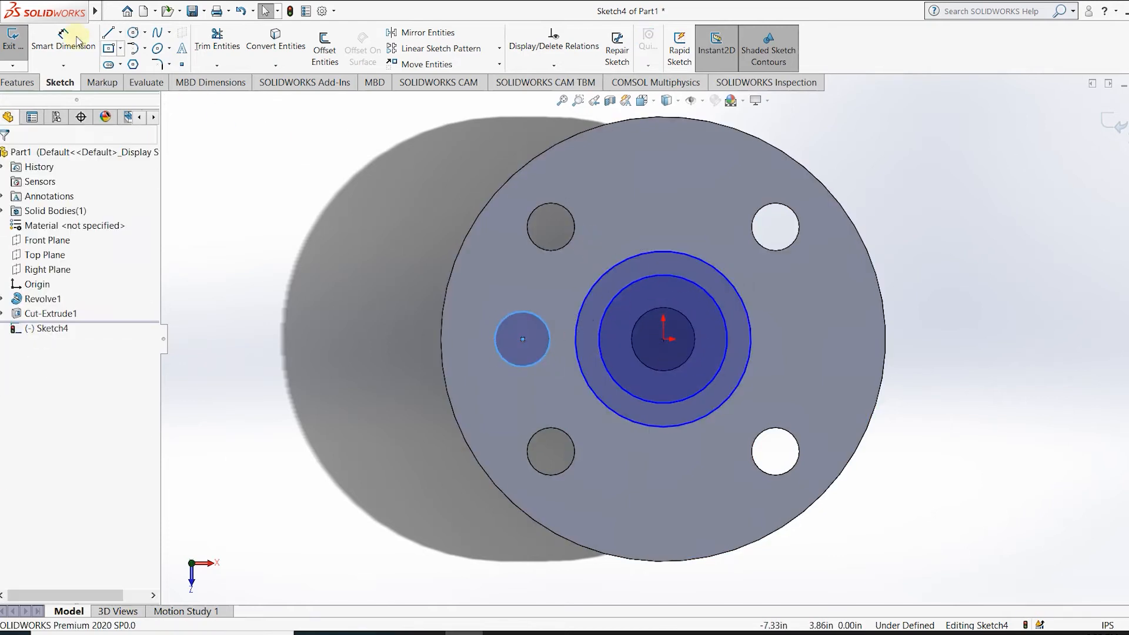
Dimension the separate circle left of the origin with a diameter of 0.75 in.
click(63, 41)
click(494, 339)
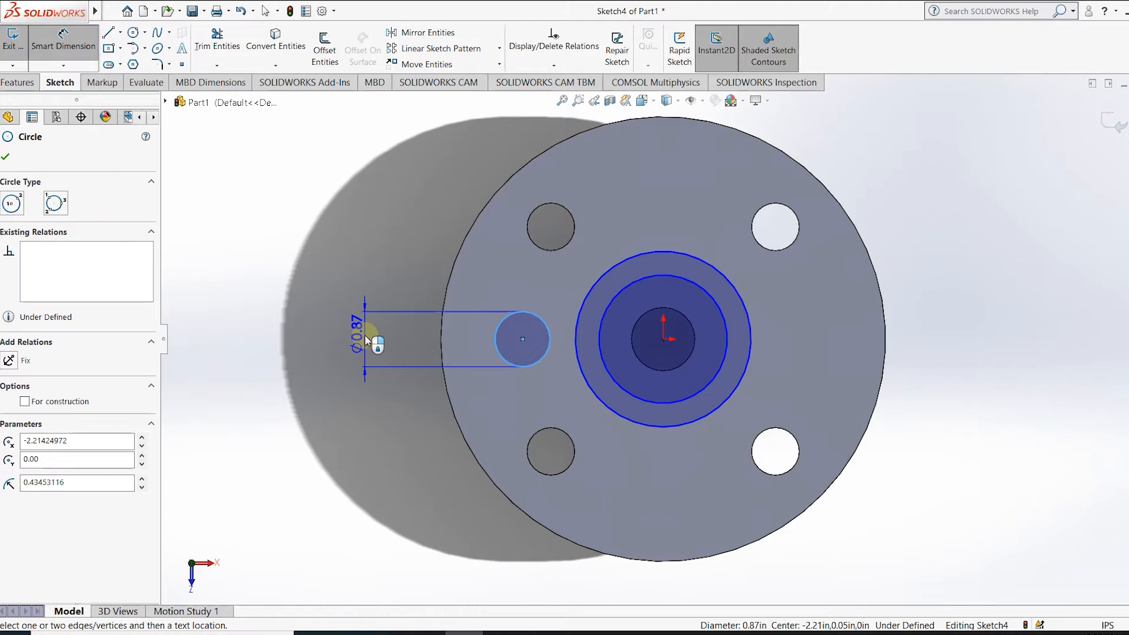
click(366, 340)
text(0.75)
key(Return)
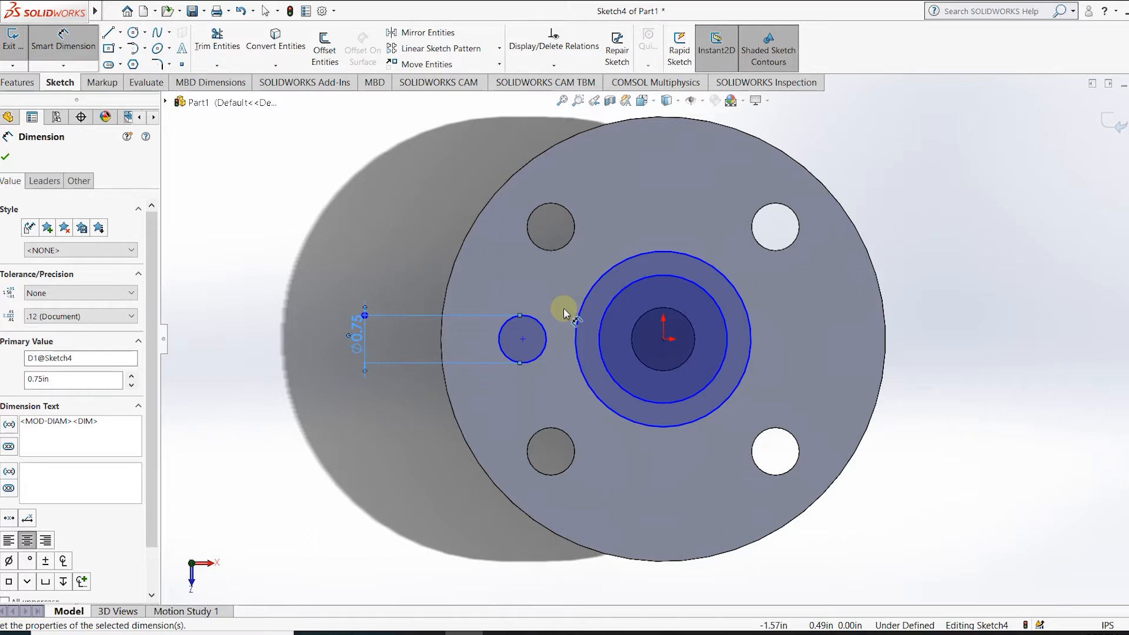
Change the diameter of the separate left circle to 1.5 in.
double_click(356, 330)
text(1.5)
key(Return)
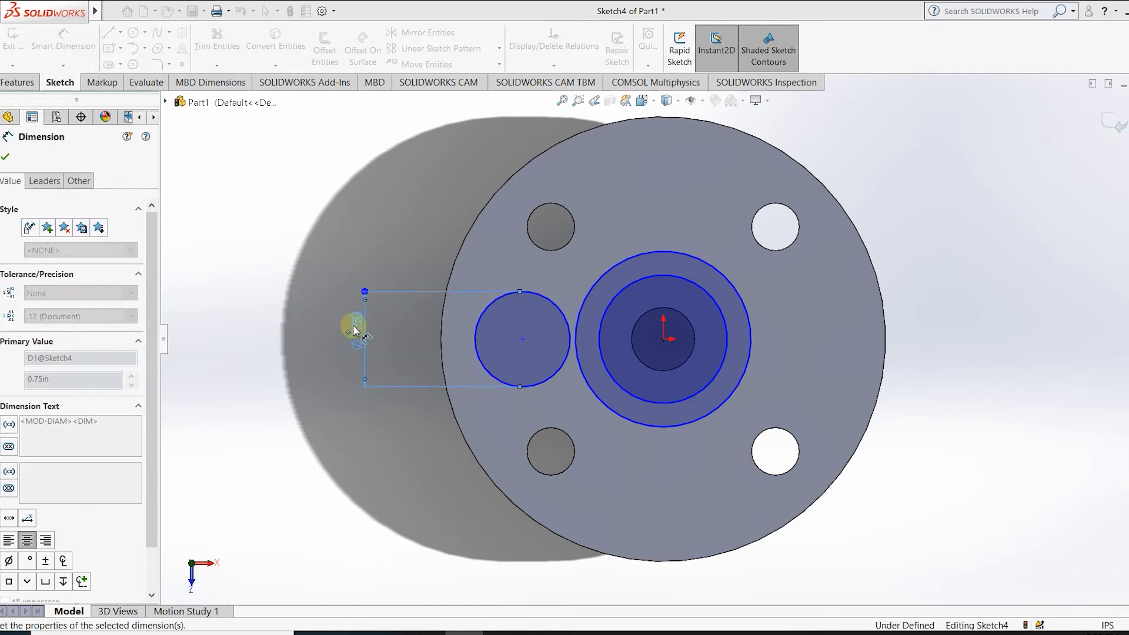
Set the diameter of the inner concentric circle to 1 in and of the outer one to 1.5 in.
click(619, 289)
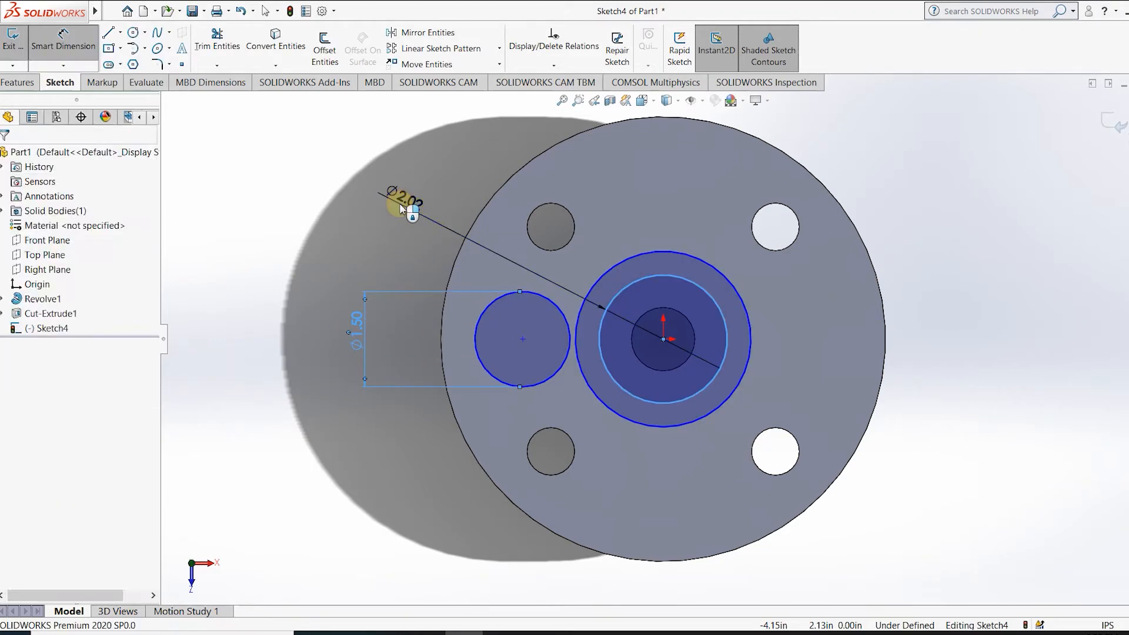
click(401, 209)
text(1)
key(Return)
click(595, 284)
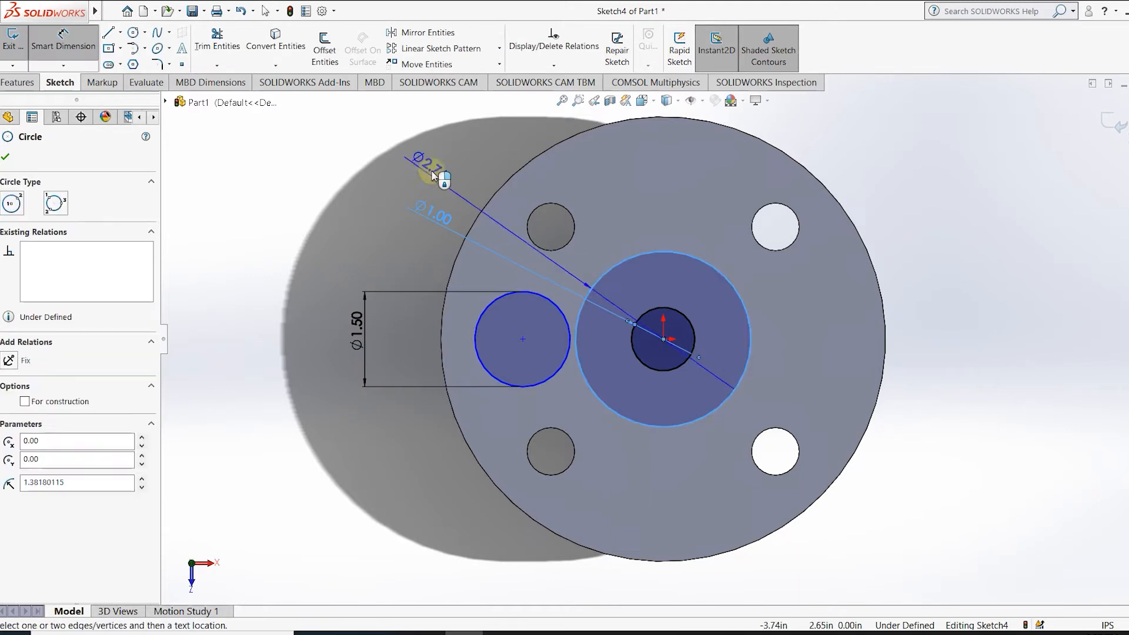
click(450, 166)
text(1.5)
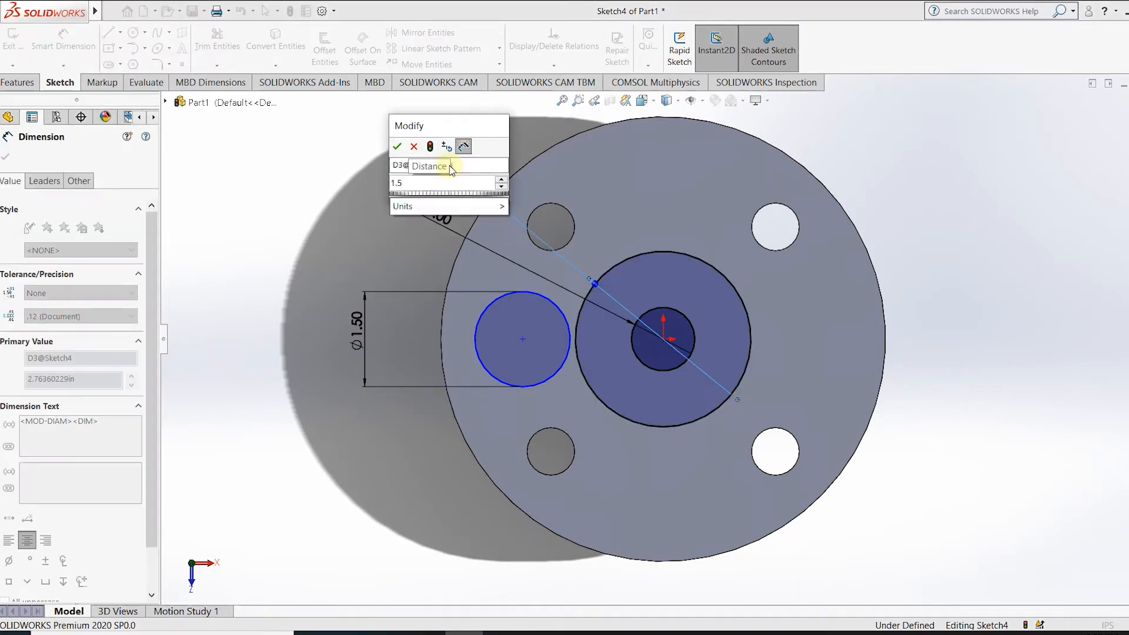
key(Return)
Sketch a third concentric circle about 2.77 in in diameter centered on the origin.
click(134, 34)
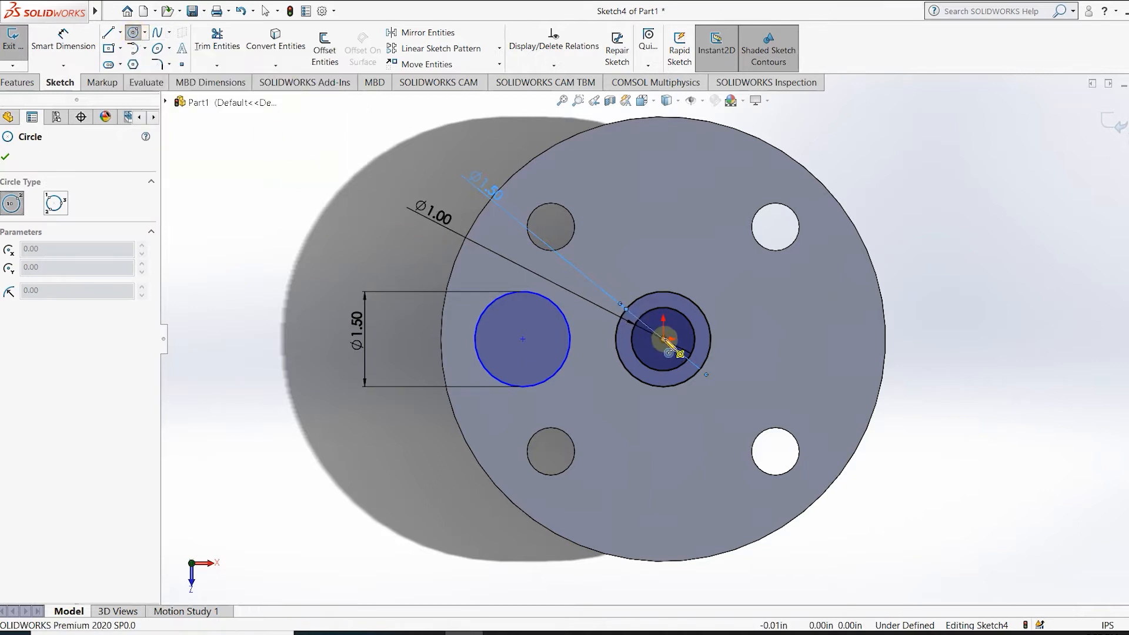
click(664, 339)
click(721, 273)
Dimension the largest concentric circle with a diameter of 2 in.
click(63, 41)
click(677, 247)
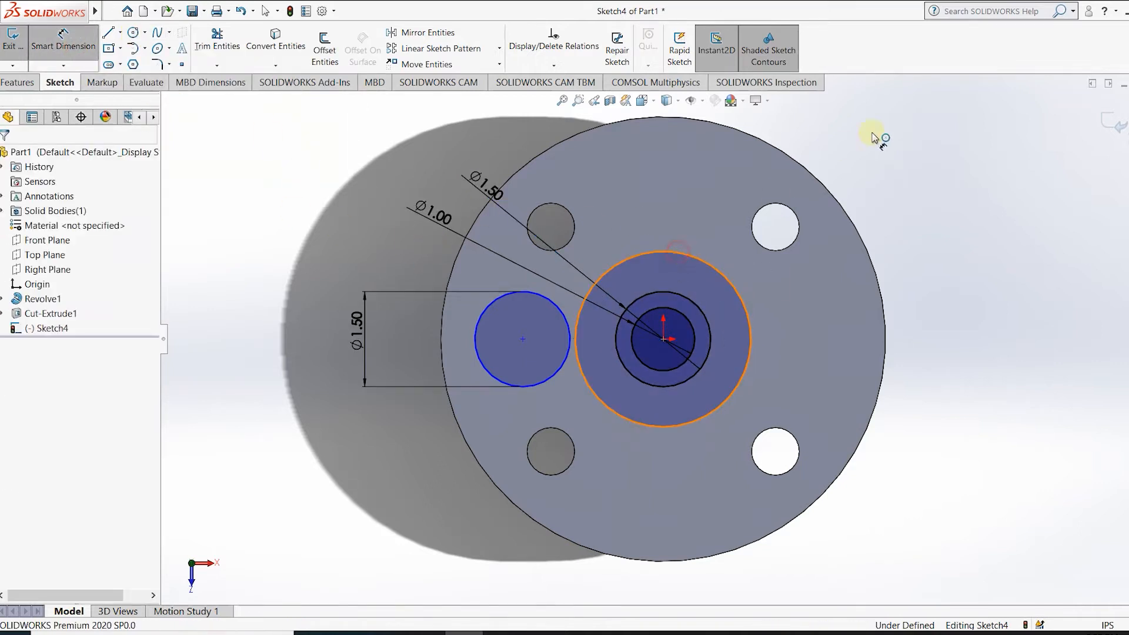
click(898, 152)
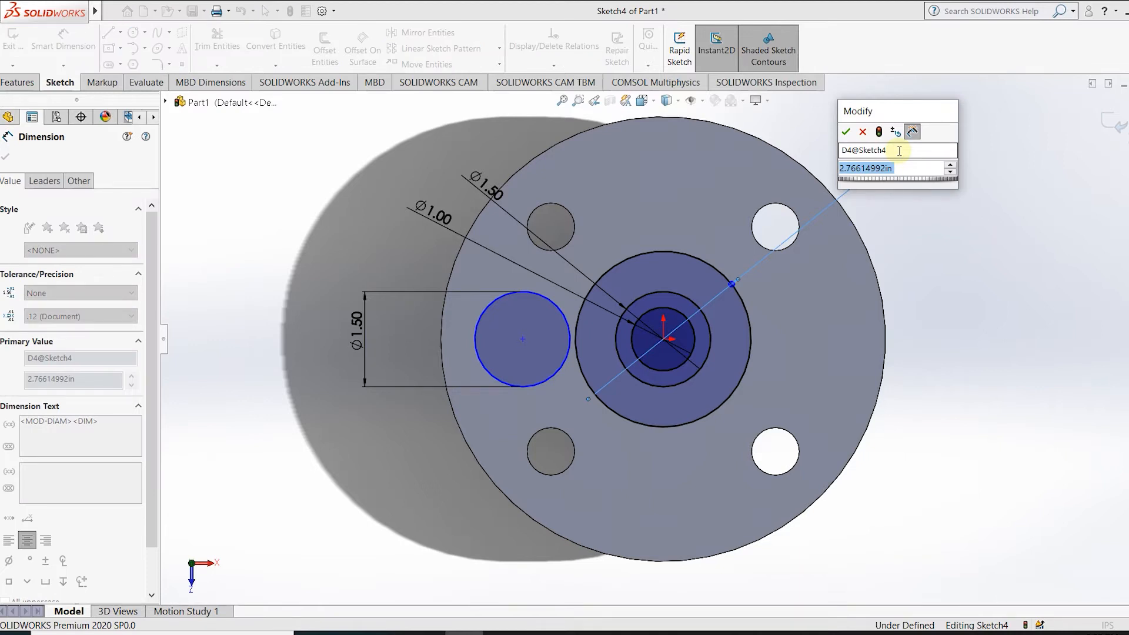
text(2)
key(Return)
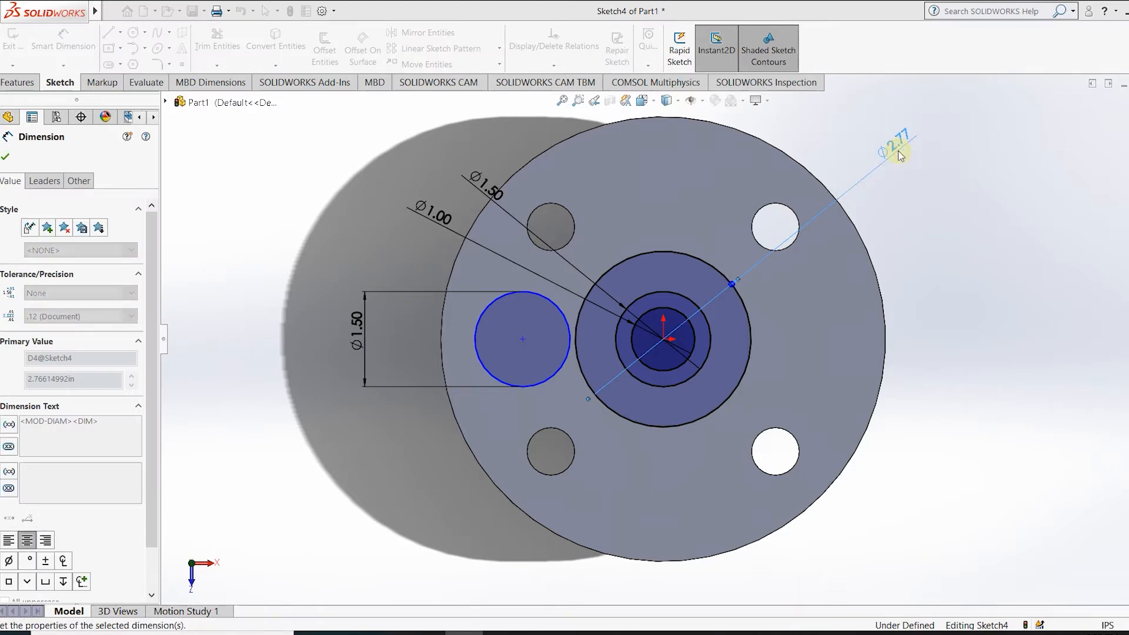
Change the diameter of the largest concentric circle to 2.76 in.
double_click(873, 161)
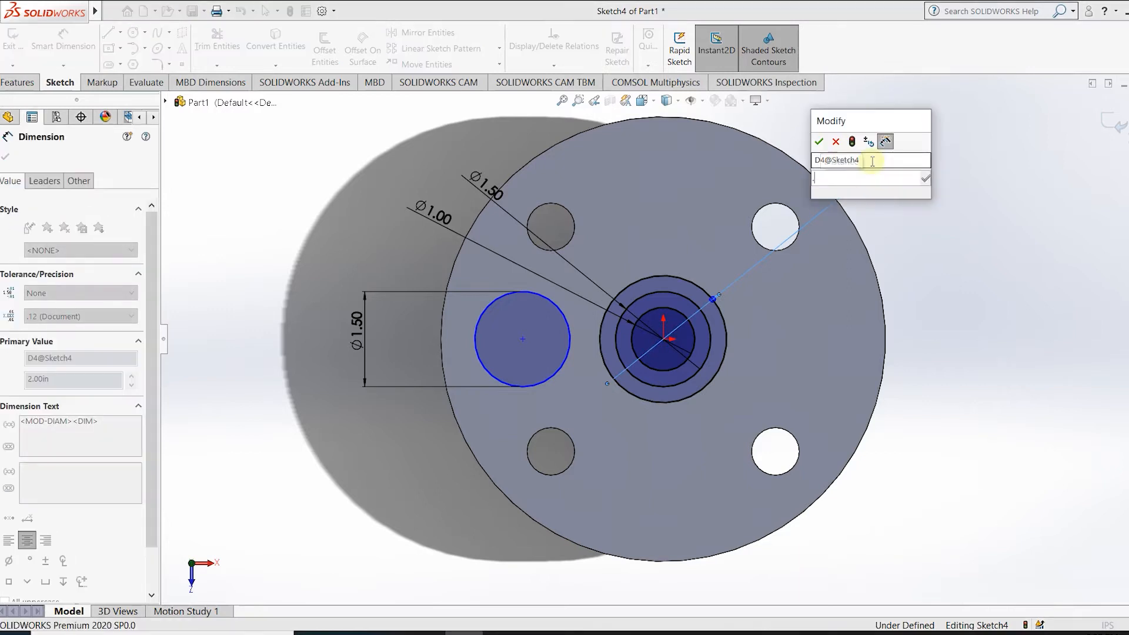
text(2.76)
key(Return)
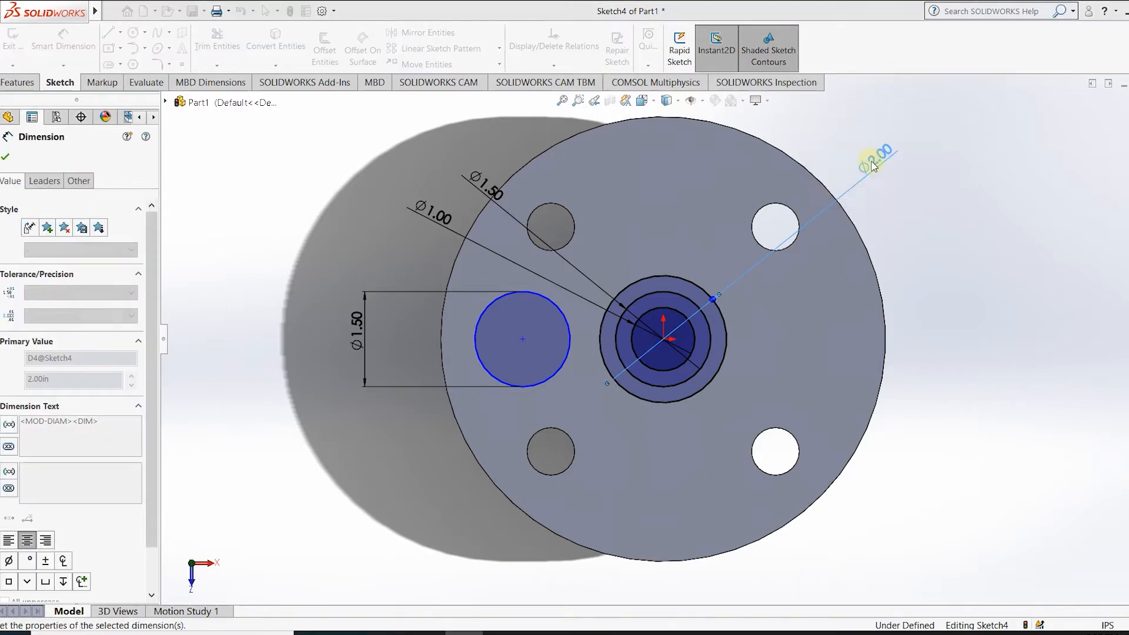
Sketch a rising slanted line from just above the separate left circle to above the concentric circles.
click(108, 33)
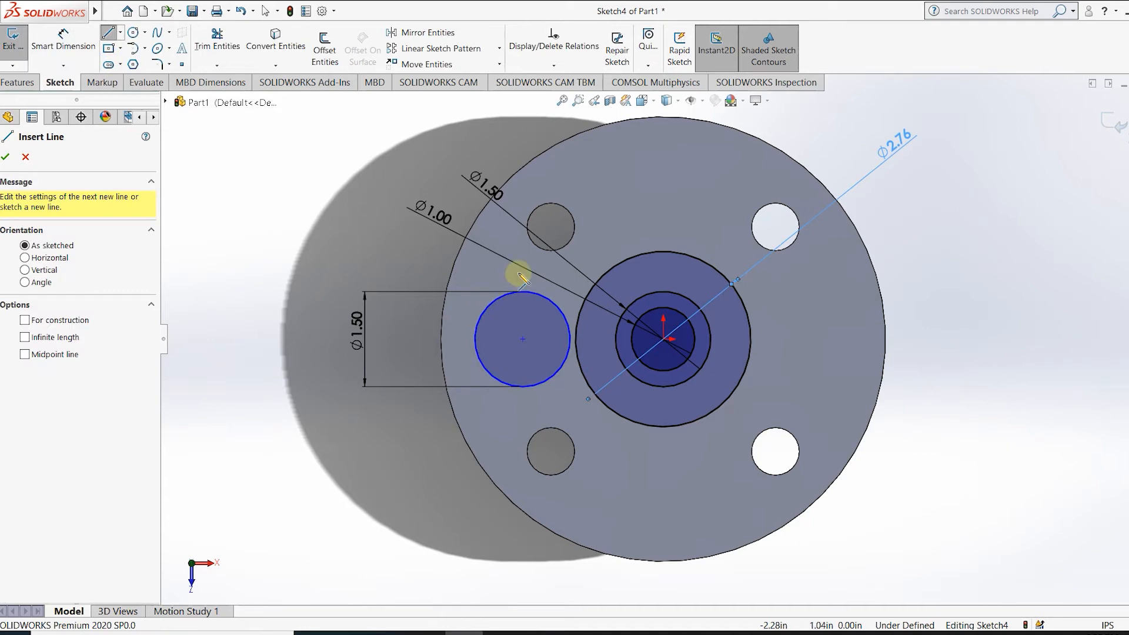
click(491, 286)
click(696, 217)
key(Escape)
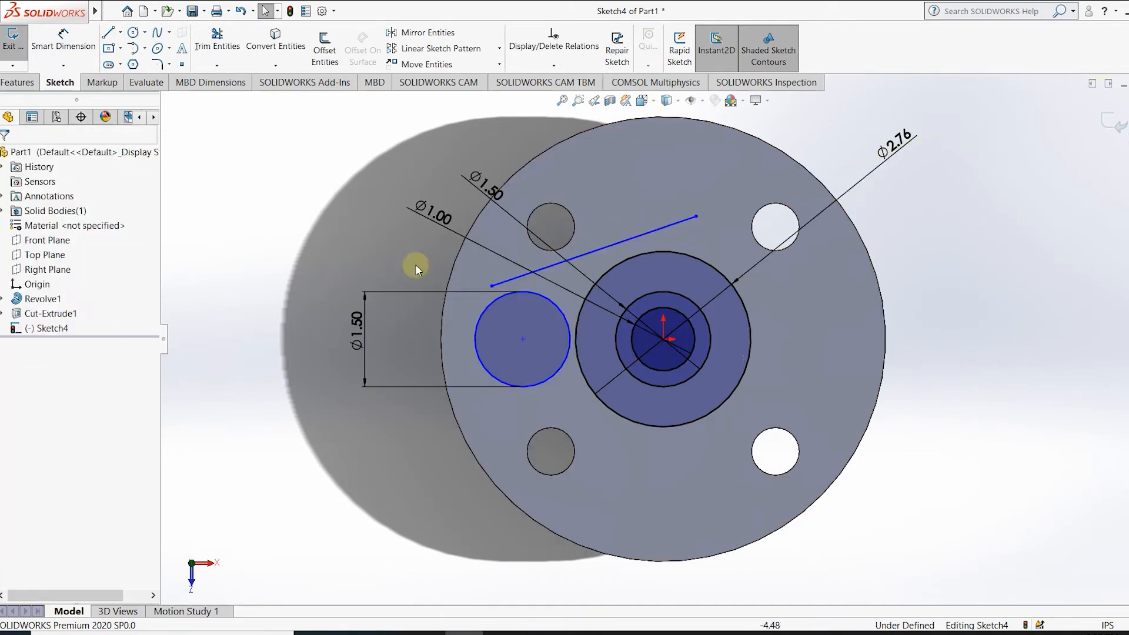
Try to make the slanted line tangent to the separate left circle.
click(524, 293)
ctrl+click(529, 273)
click(8, 374)
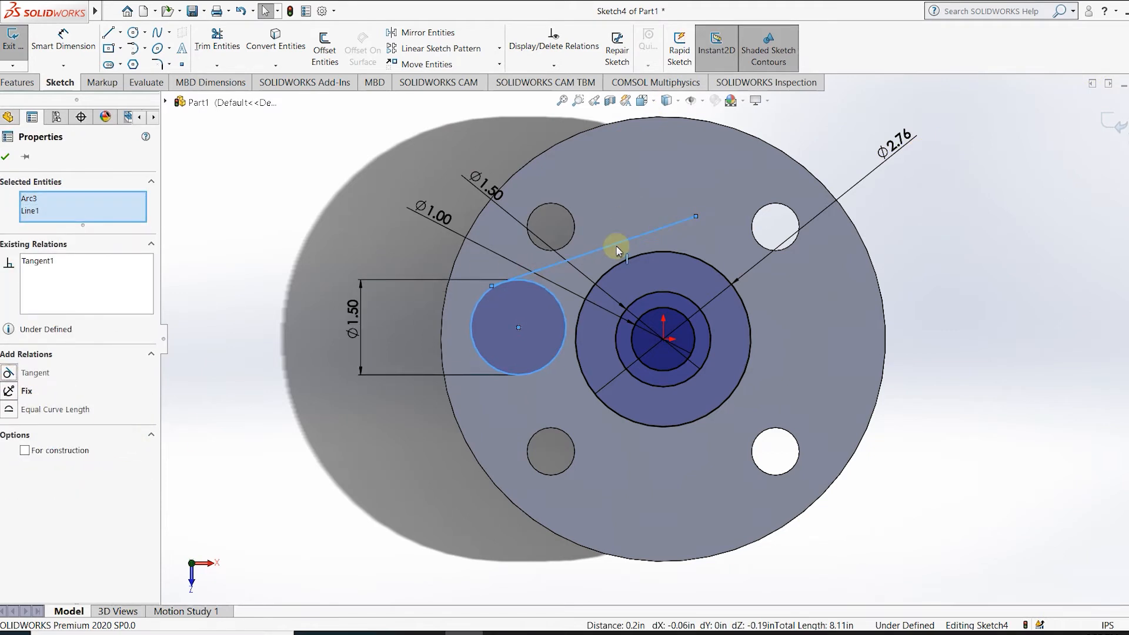
Fix the separate left circle's center point and make the slanted line tangent to that circle.
click(598, 262)
click(523, 339)
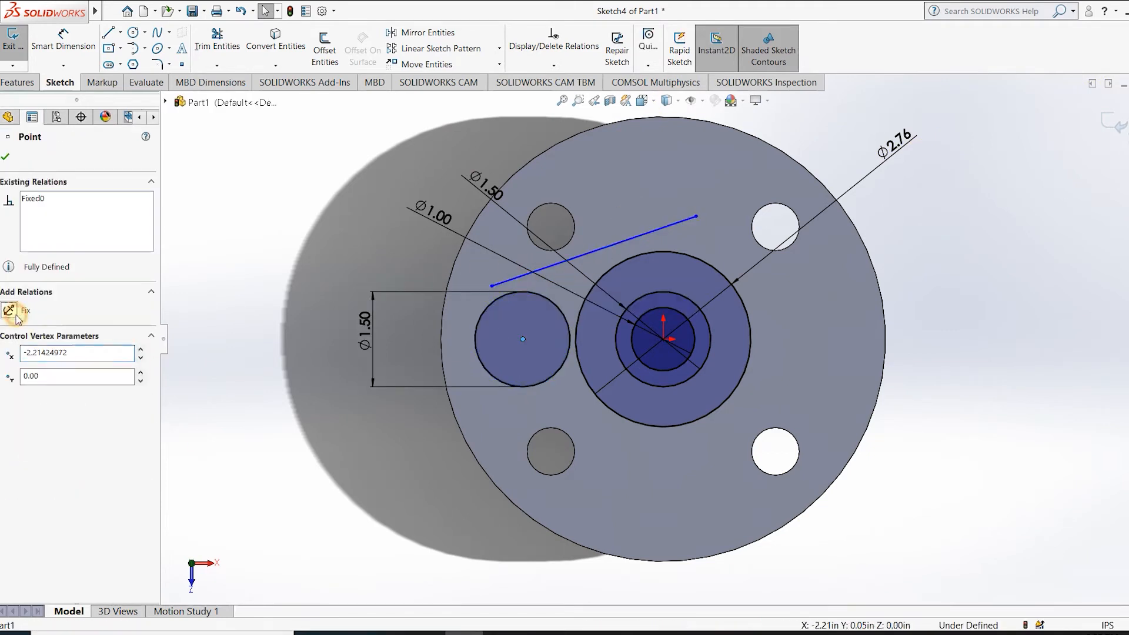
click(503, 281)
ctrl+click(505, 296)
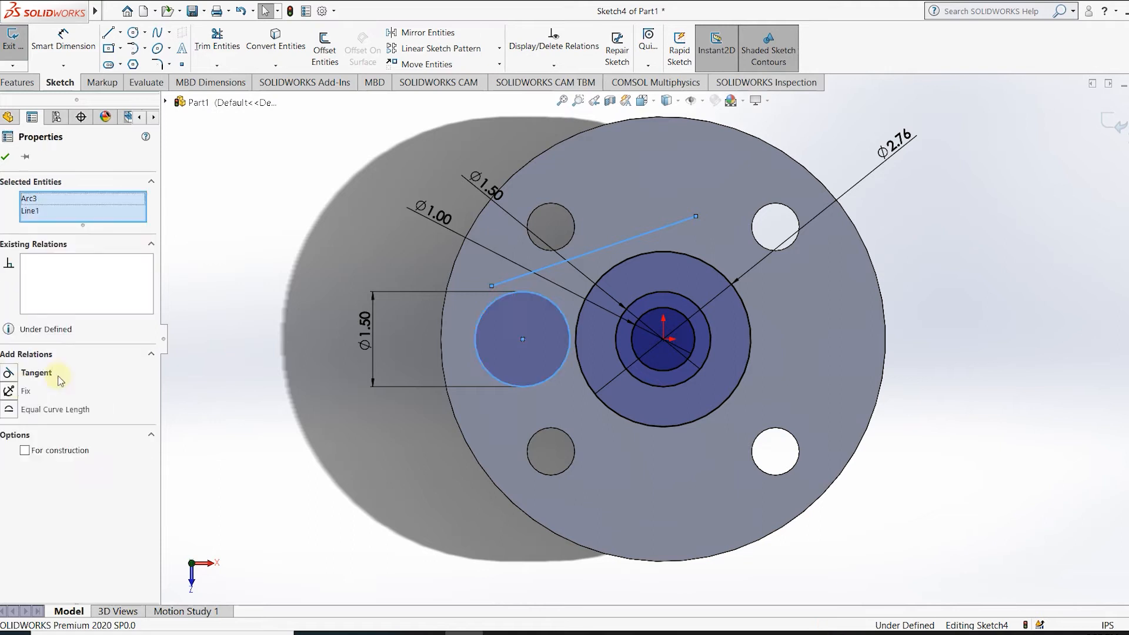
click(12, 376)
Make the slanted line tangent to the largest concentric circle as well.
click(673, 187)
click(667, 252)
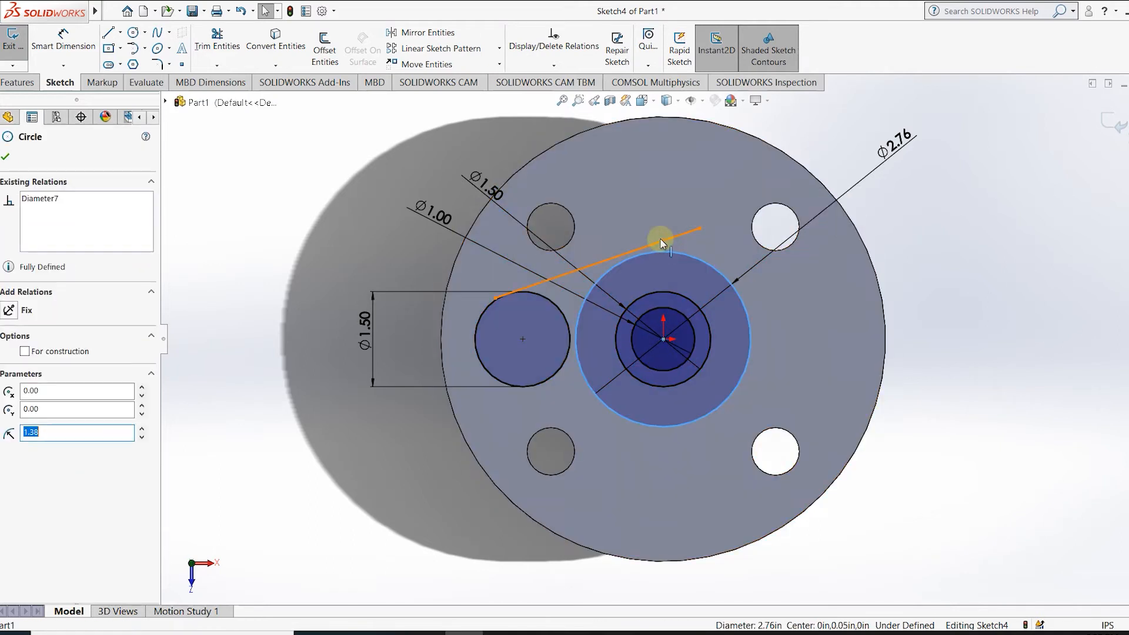
ctrl+click(661, 242)
click(13, 374)
click(935, 176)
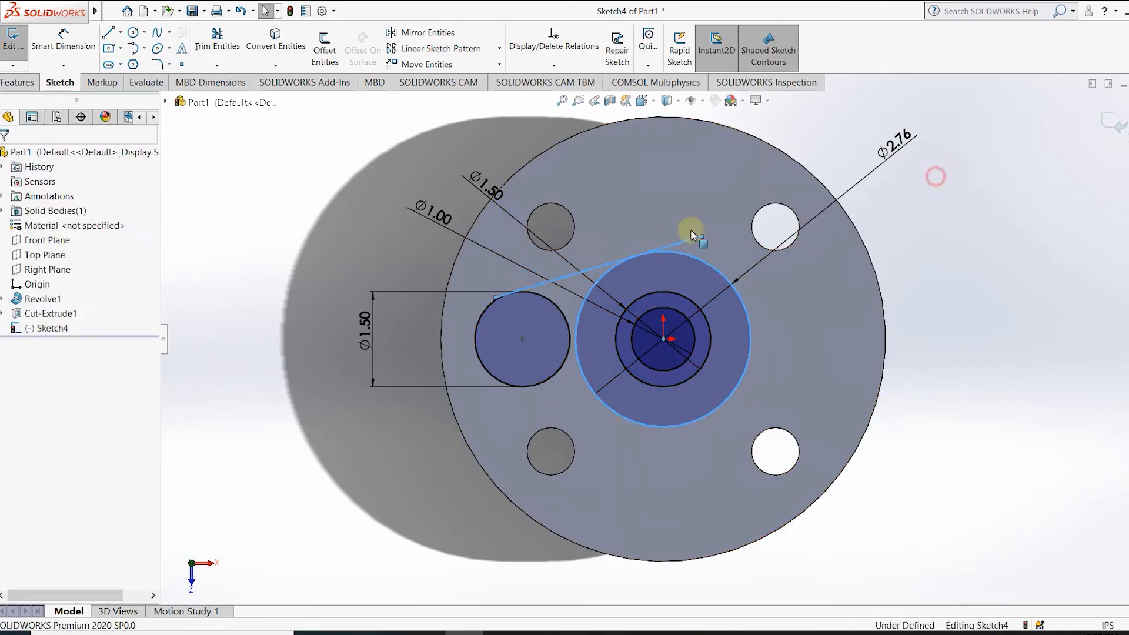
Trim both ends of the slanted line that overhang its tangent points on the two circles.
click(224, 40)
scroll(672, 252, up, 2)
scroll(673, 256, down, 4)
drag(681, 254, 694, 270)
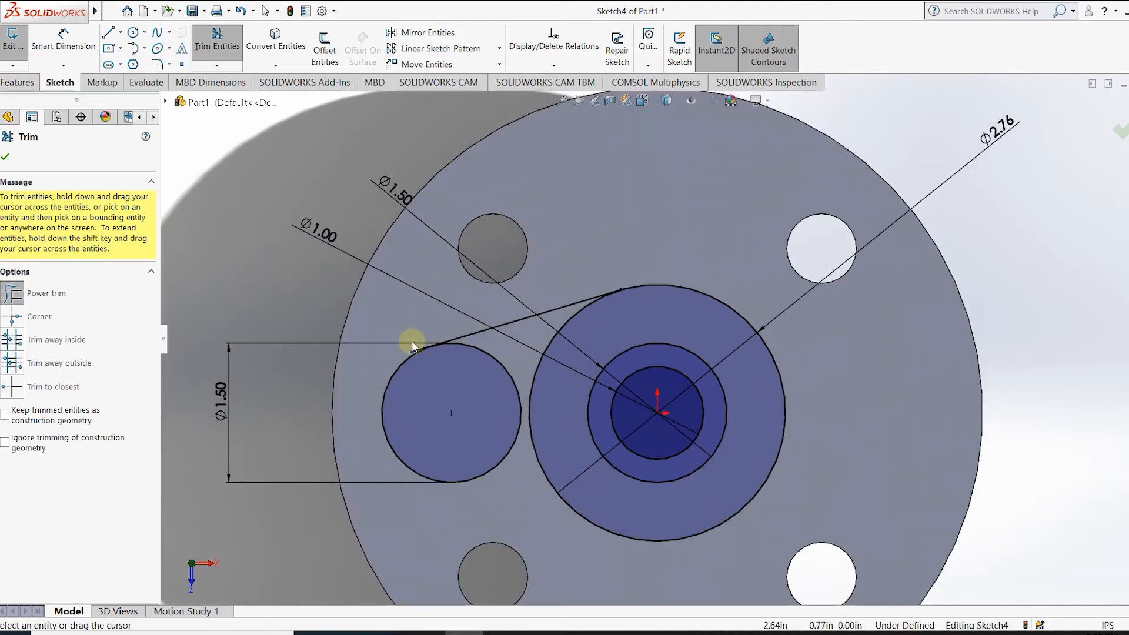
scroll(412, 342, down, 6)
drag(658, 348, 747, 345)
scroll(768, 332, up, 7)
click(231, 41)
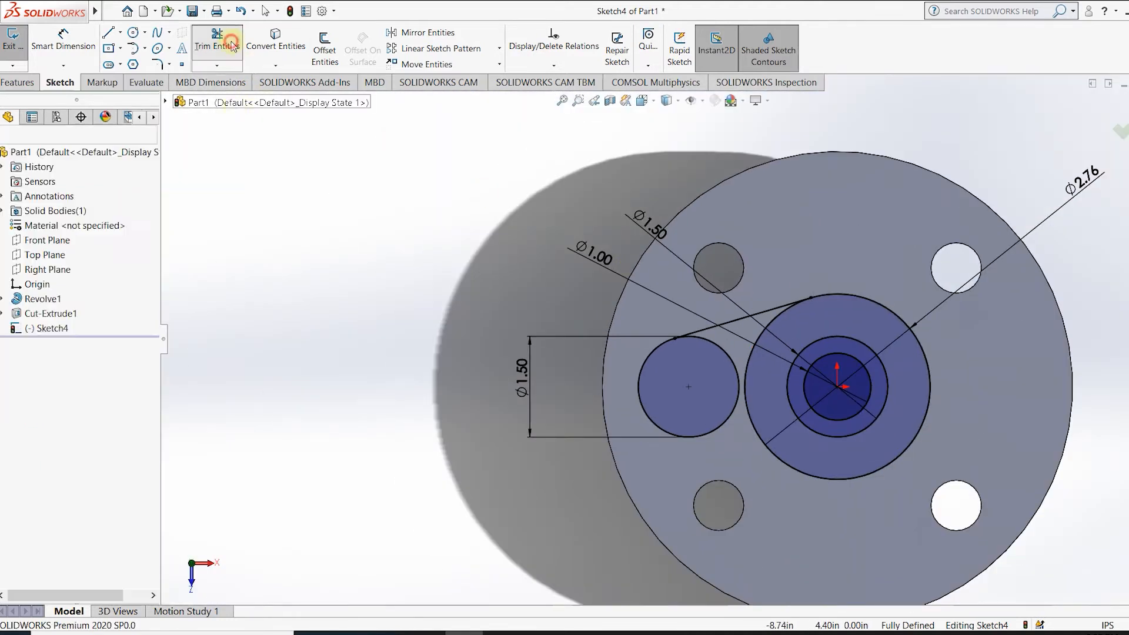
Mirror the tangent line about the Front Plane, keeping the original.
click(428, 32)
click(739, 320)
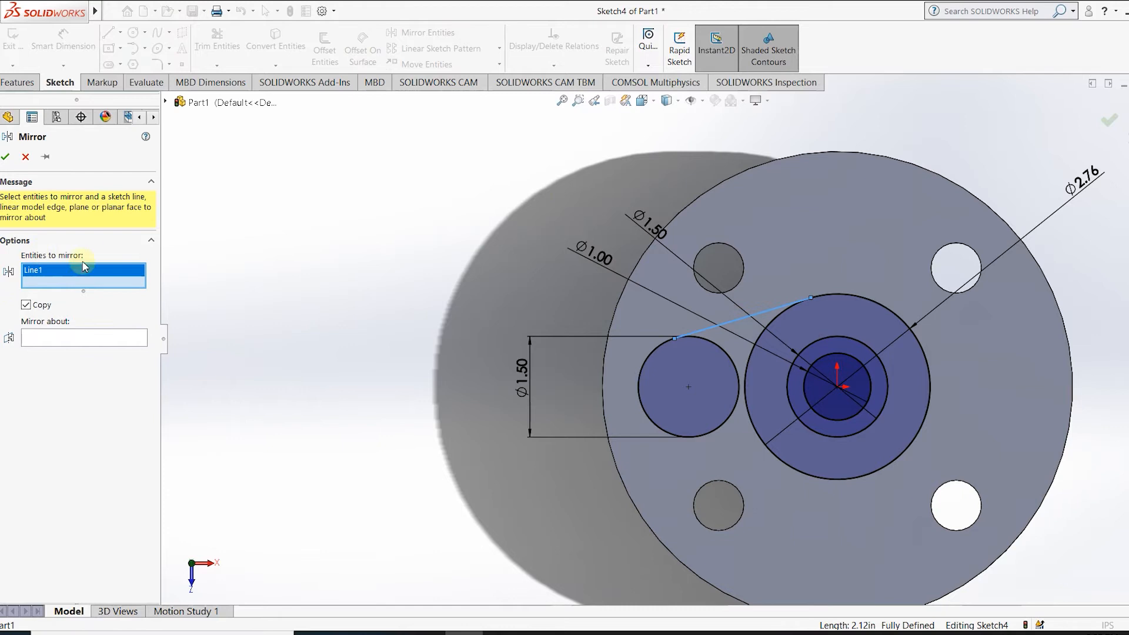
click(68, 337)
click(166, 102)
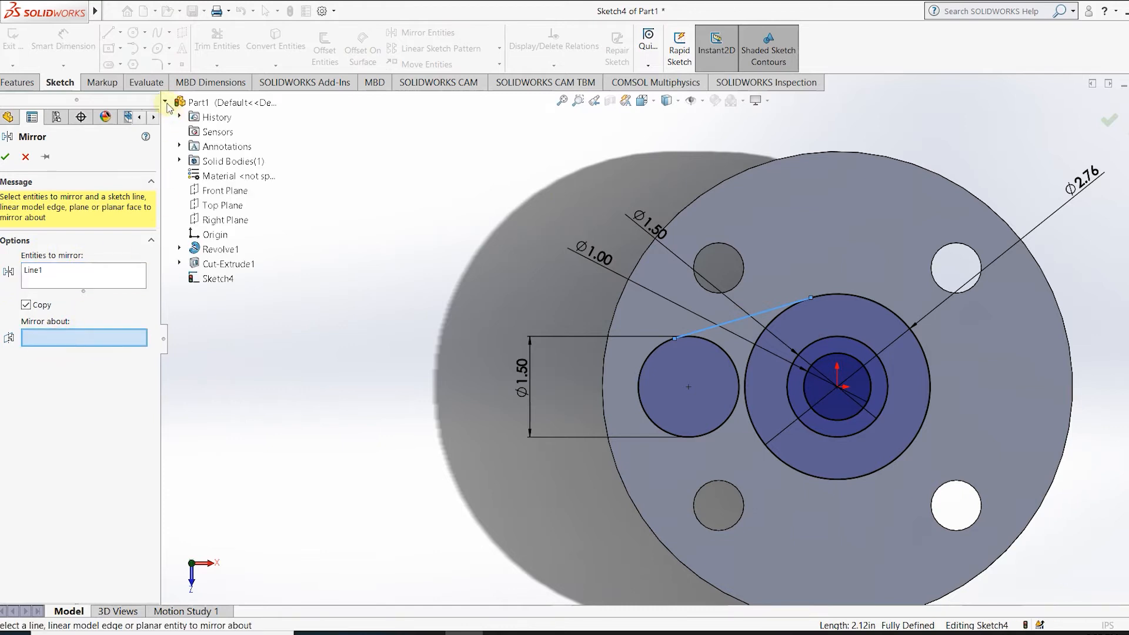
click(225, 190)
click(26, 156)
Try to trim away the inner arcs of the left circle and the largest concentric circle between the tangent lines.
scroll(647, 447, up, 2)
click(217, 40)
mouse_move(773, 354)
mouse_down()
mouse_move(686, 309)
mouse_move(722, 317)
mouse_move(758, 380)
mouse_up()
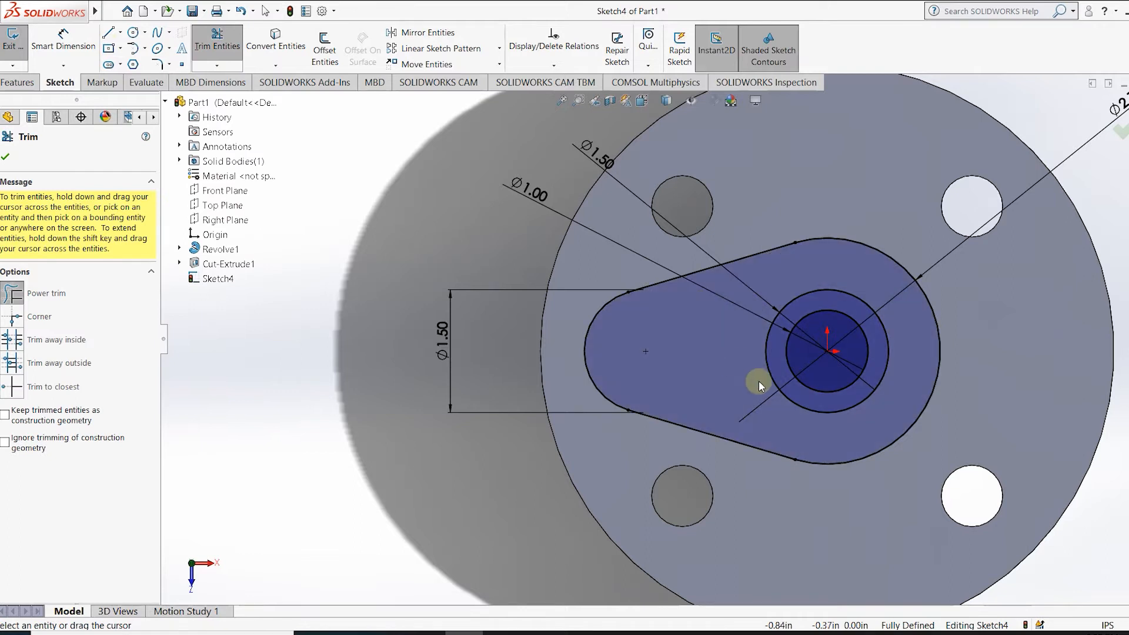
scroll(725, 329, down, 2)
scroll(647, 347, up, 3)
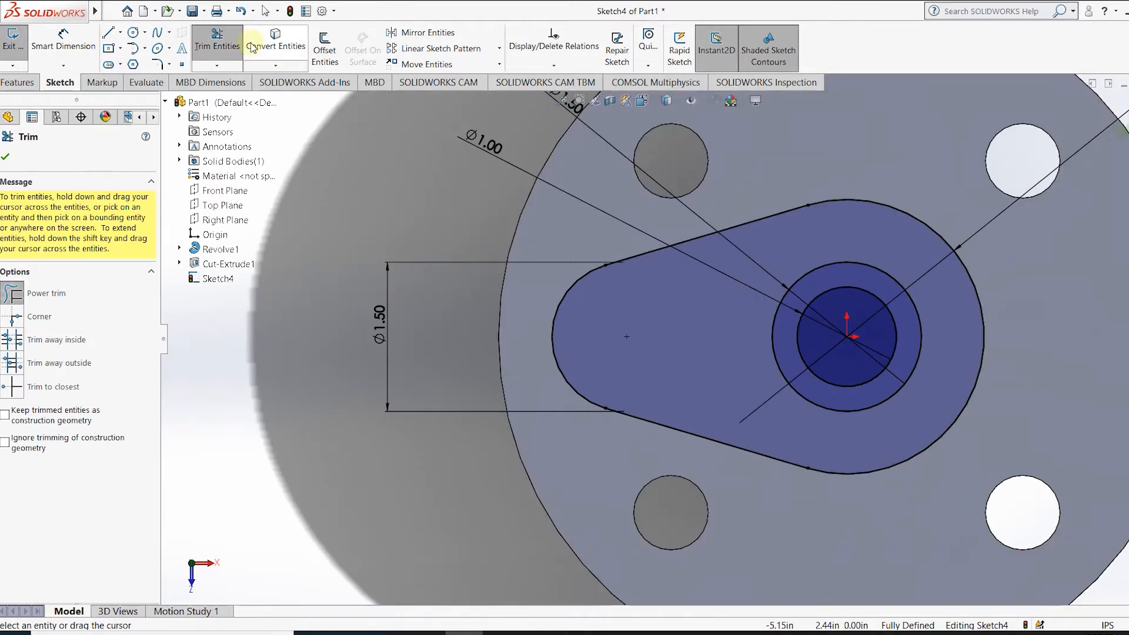
key(ctrl+z)
Add a driven horizontal dimension between the left circle's center and the origin.
click(63, 44)
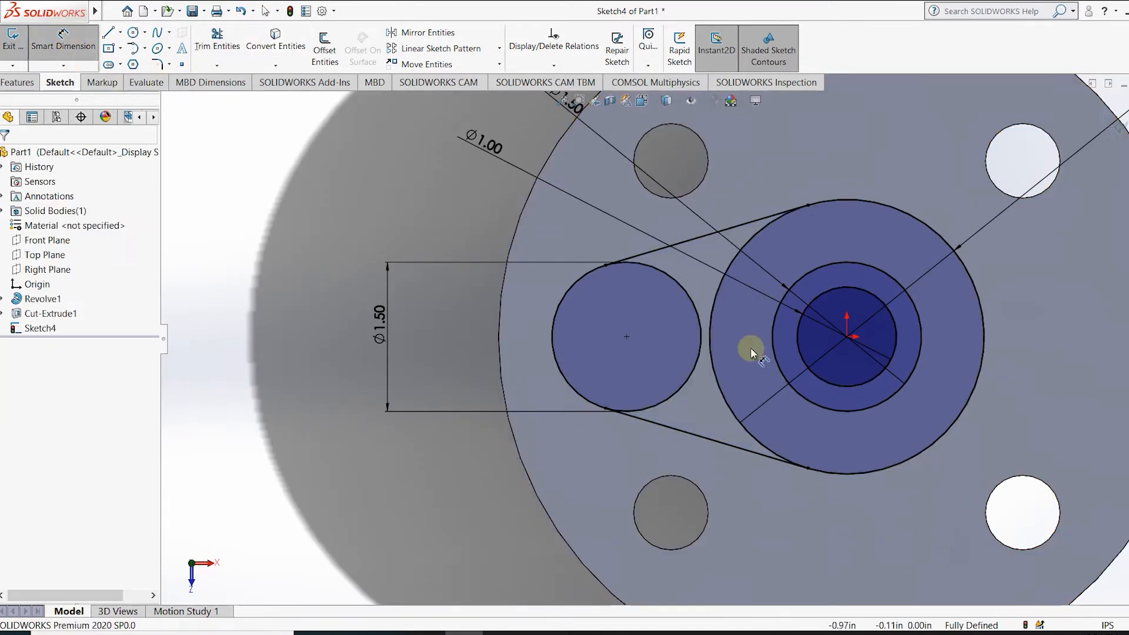
click(626, 338)
click(847, 339)
click(725, 512)
click(663, 317)
Remove the Fixed relation from the left circle's center point.
click(627, 339)
click(63, 41)
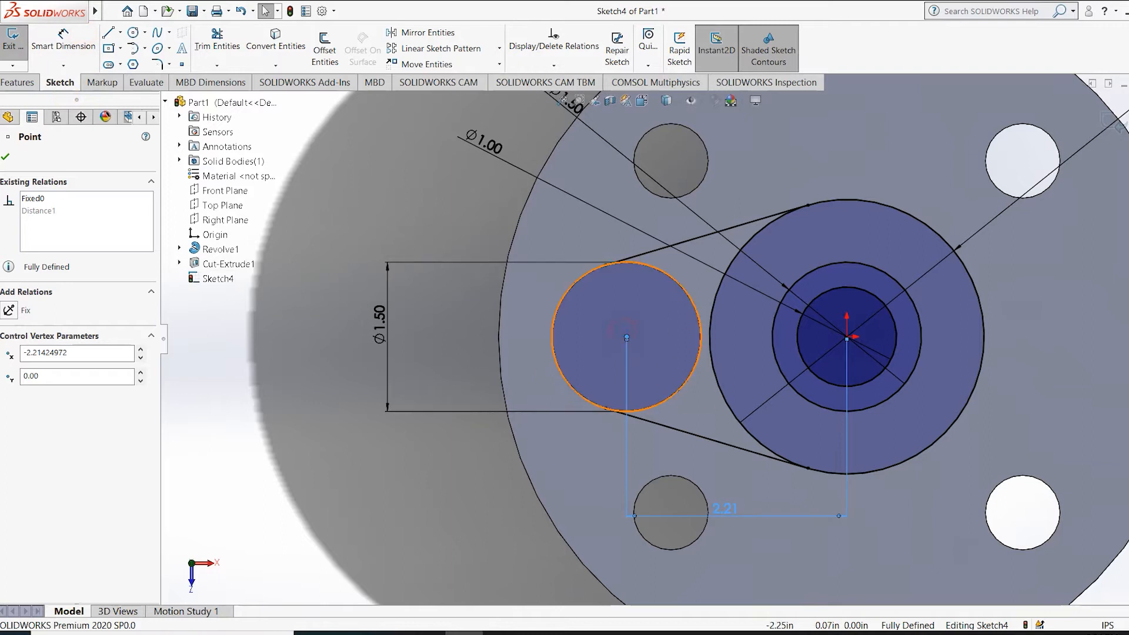
click(623, 321)
click(627, 339)
click(626, 348)
click(631, 345)
click(627, 339)
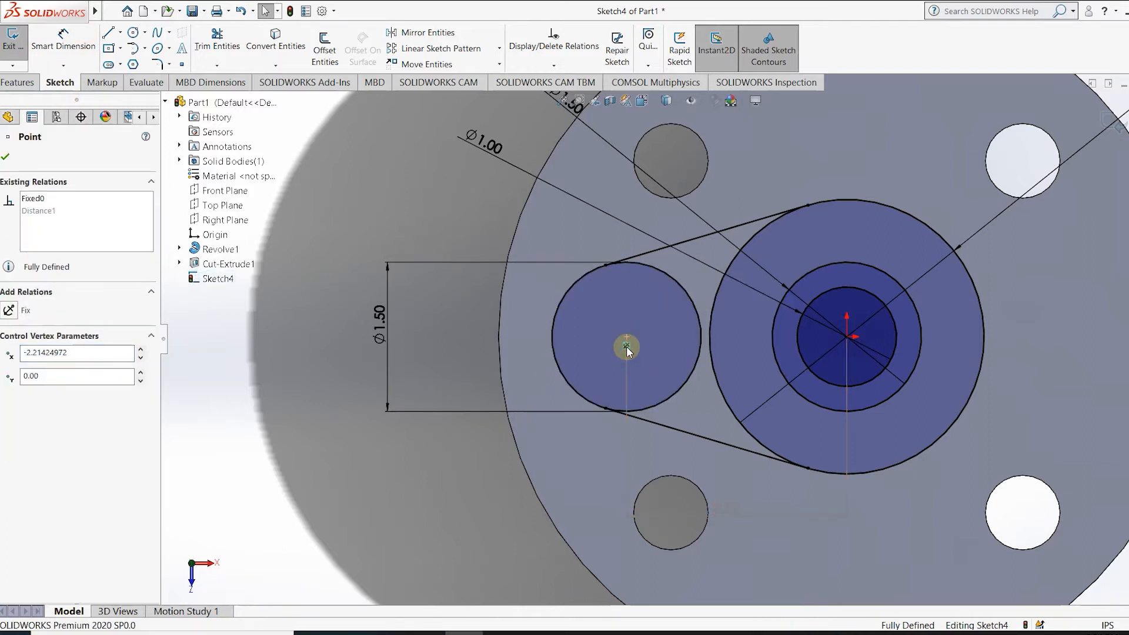
key(Delete)
Try to edit the driven center-distance dimension and delete it from the sketch.
double_click(718, 507)
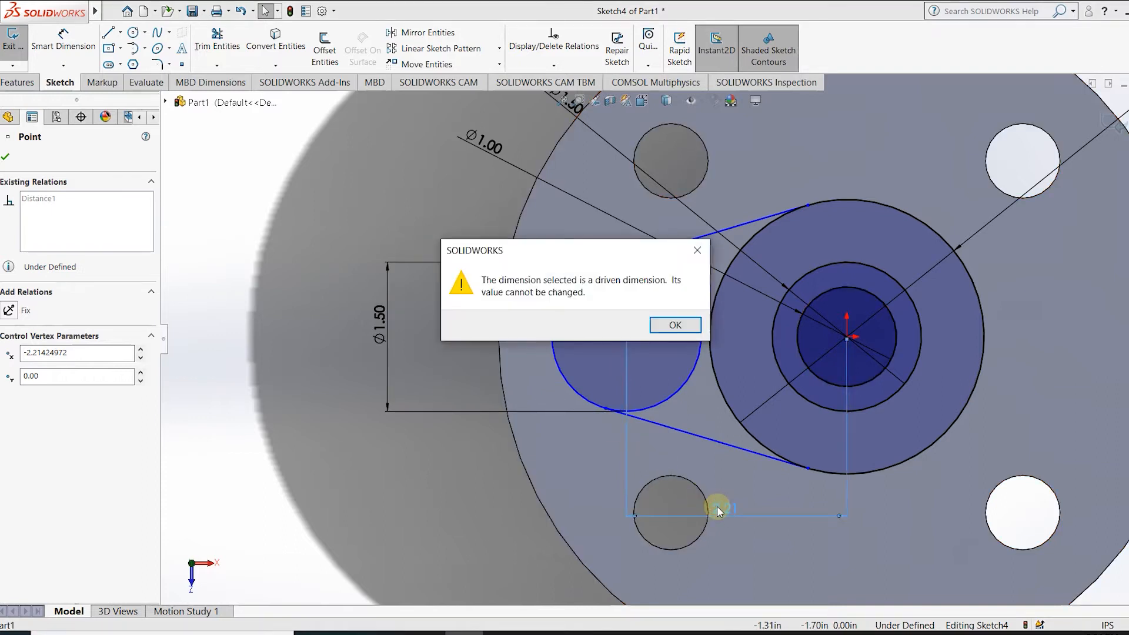
click(678, 323)
key(Delete)
Dimension the distance between the left circle's center and the origin, setting it to 1.50 in.
click(80, 52)
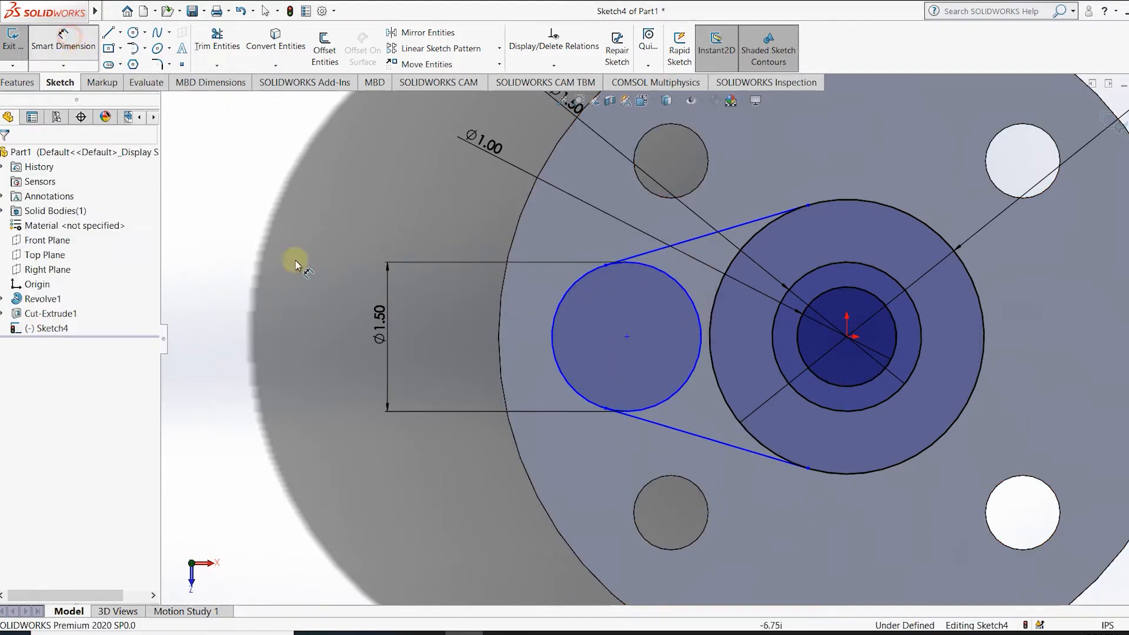
click(627, 337)
click(847, 338)
click(740, 534)
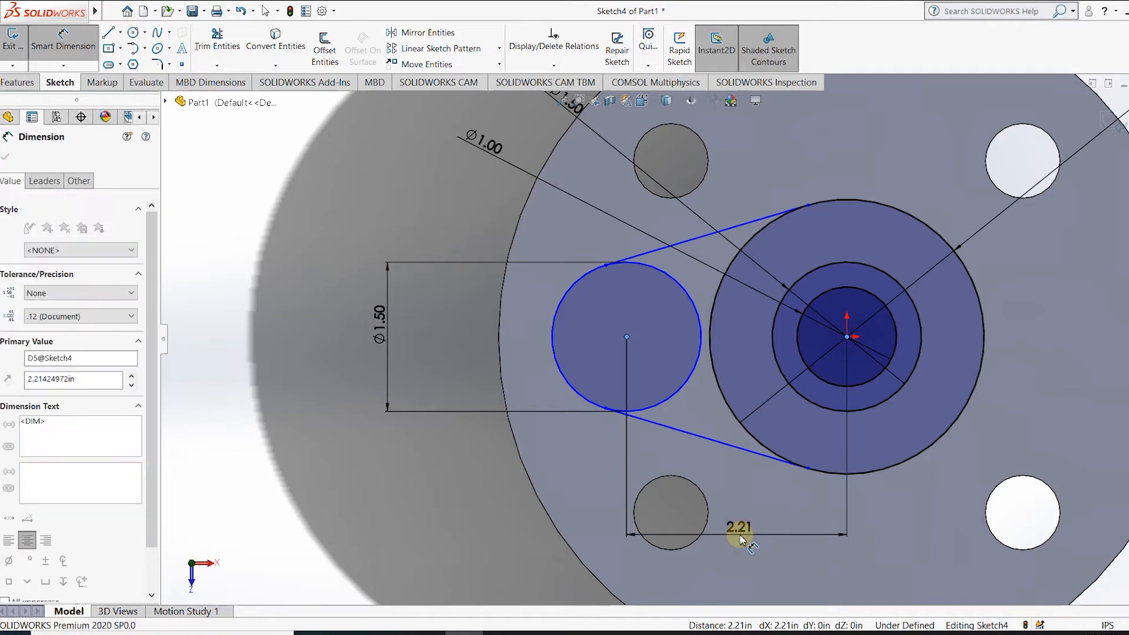
key(Return)
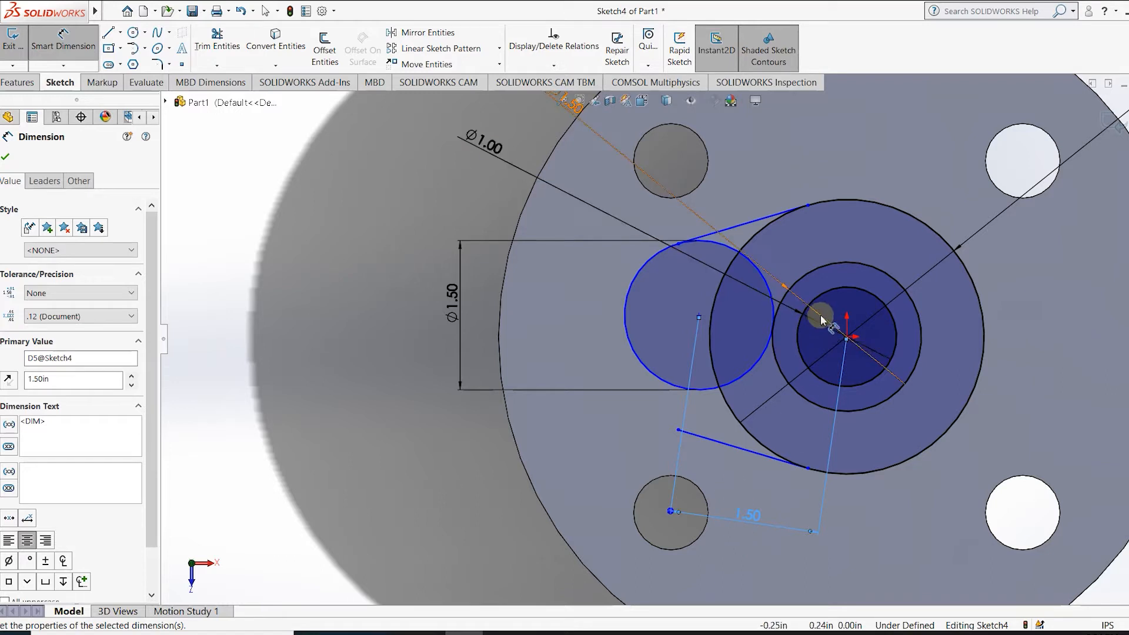
Undo the last value change of the distance between the left circle's center and the origin.
scroll(782, 275, down, 5)
scroll(729, 389, up, 8)
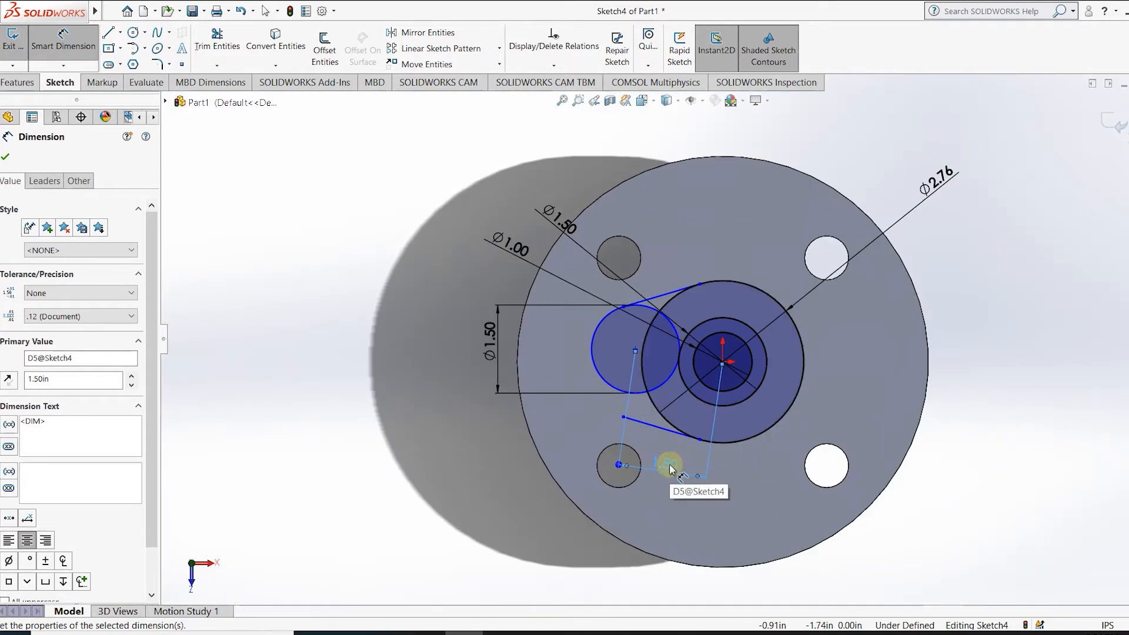
click(671, 469)
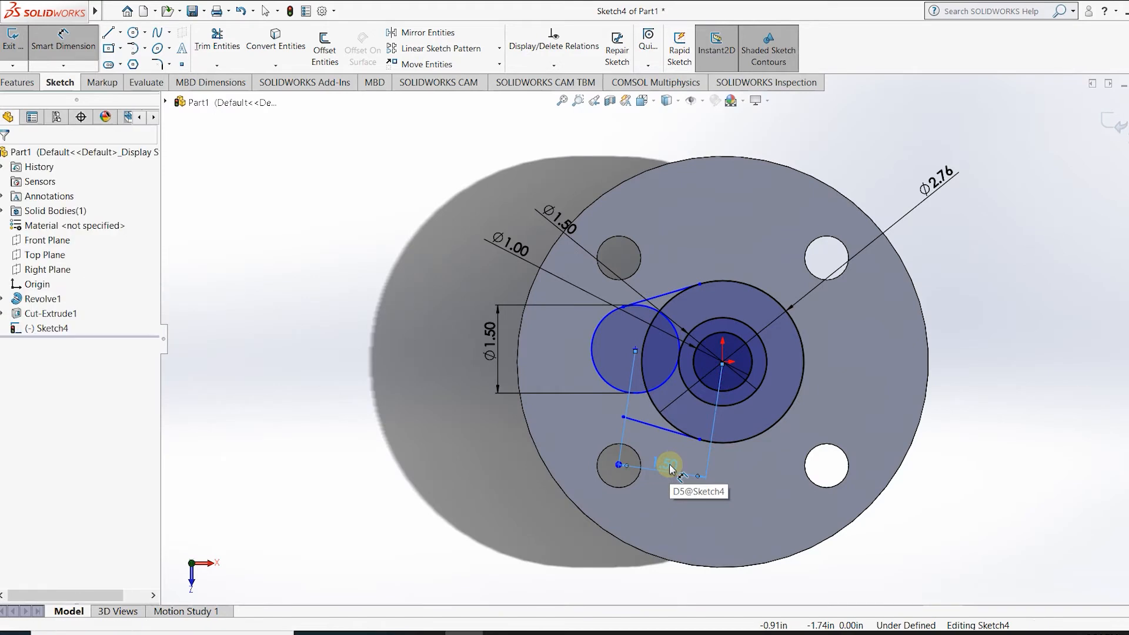
key(Escape)
Draw a horizontal construction centerline from the origin to the left circle's center.
click(120, 33)
click(134, 64)
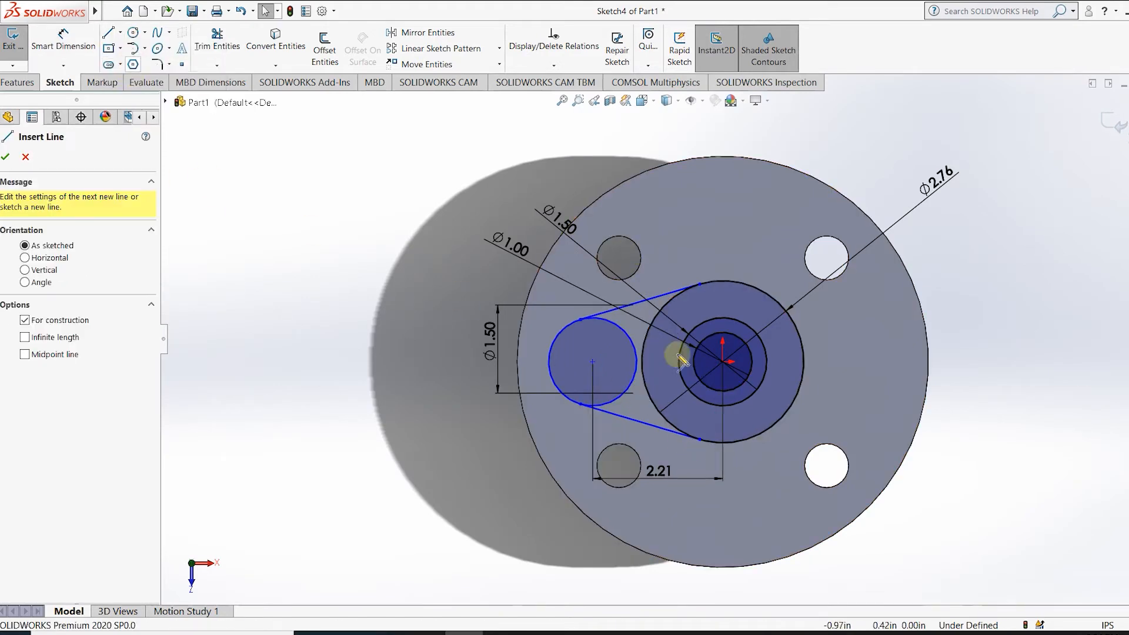
click(722, 361)
click(593, 362)
key(Escape)
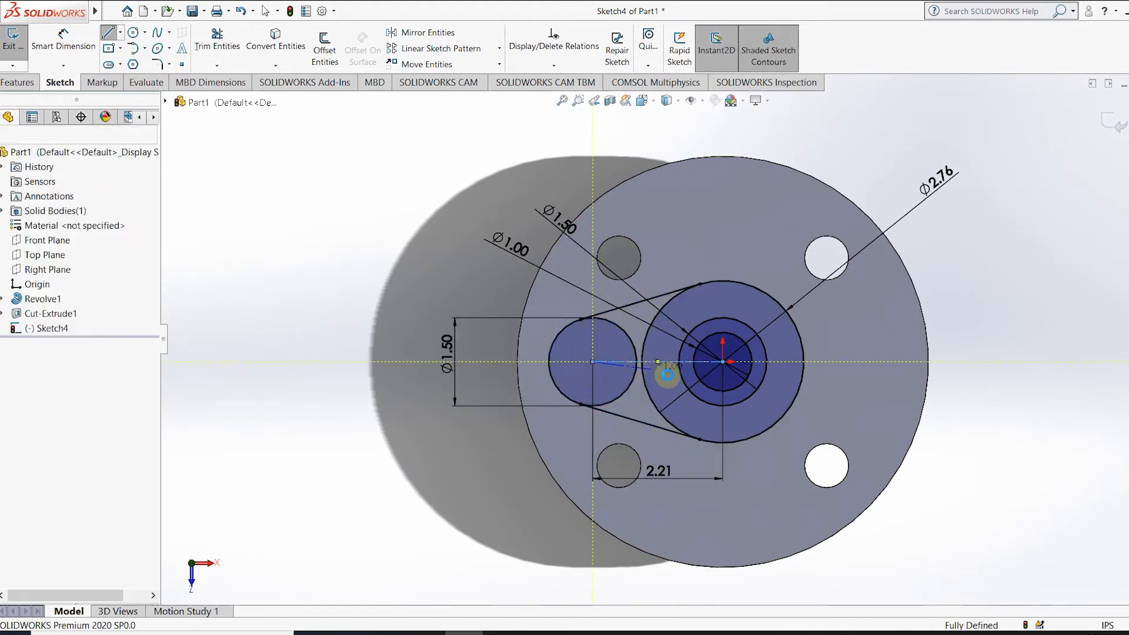
Set the distance between the left circle's center and the origin to 1.5 in.
double_click(658, 471)
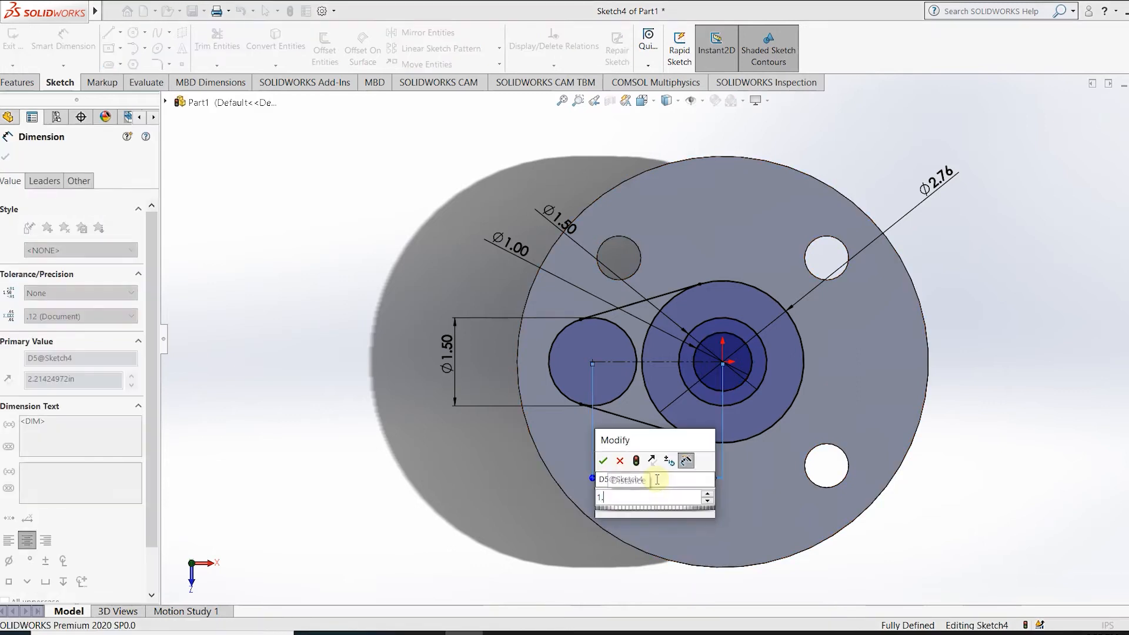
text(1.5)
key(Return)
Trim away the overlapping inner arcs of the left circle and the largest concentric circle, with the centerline portion crossing them.
scroll(627, 383, down, 3)
scroll(711, 371, up, 2)
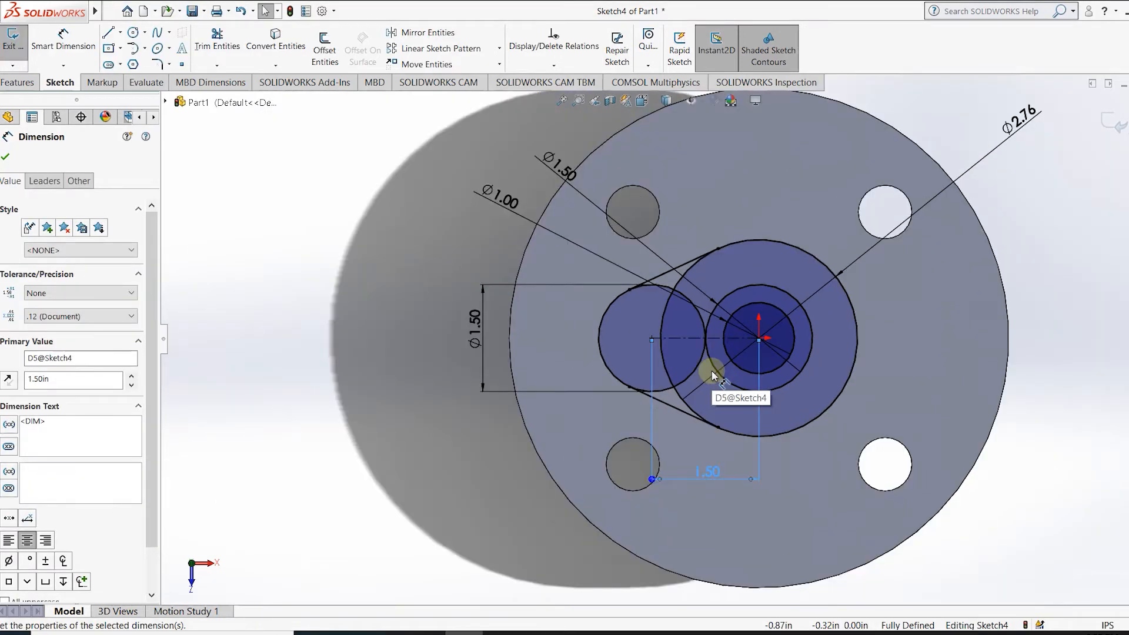
scroll(757, 351, down, 2)
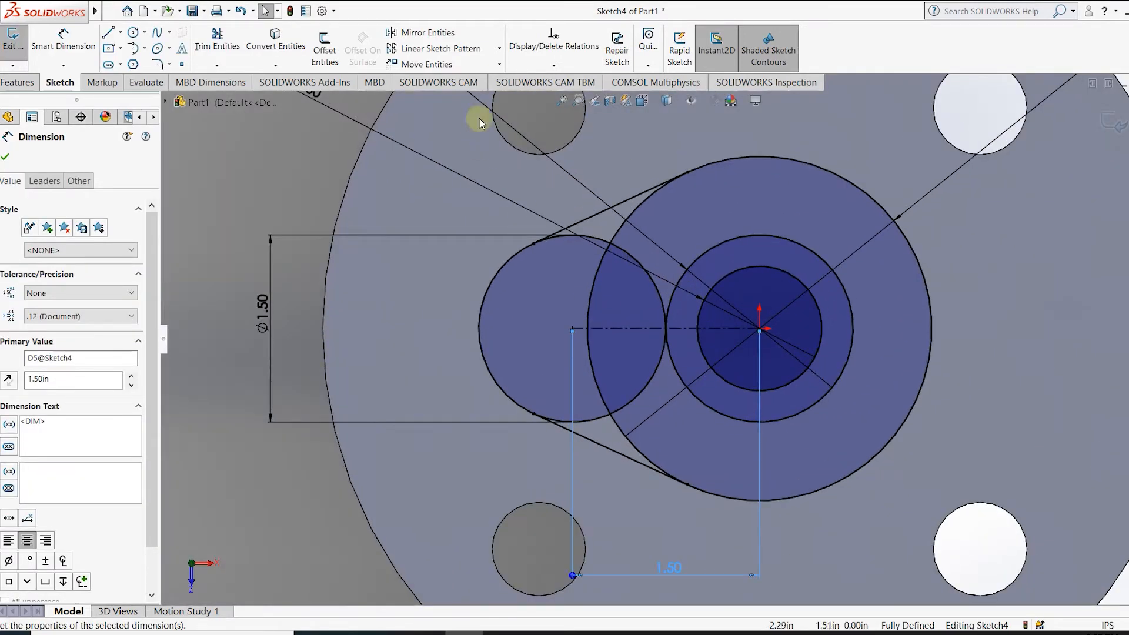
click(218, 45)
drag(567, 257, 652, 220)
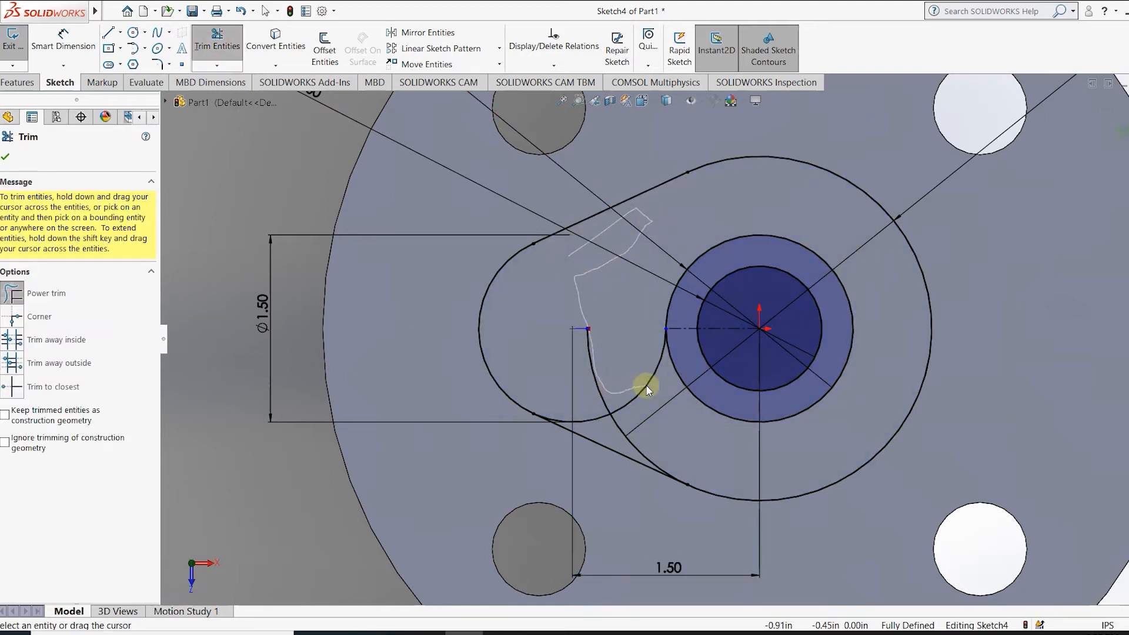
drag(640, 432, 641, 431)
Try to mirror the two tangent lines and the left end arc about the Front Plane.
scroll(762, 389, up, 2)
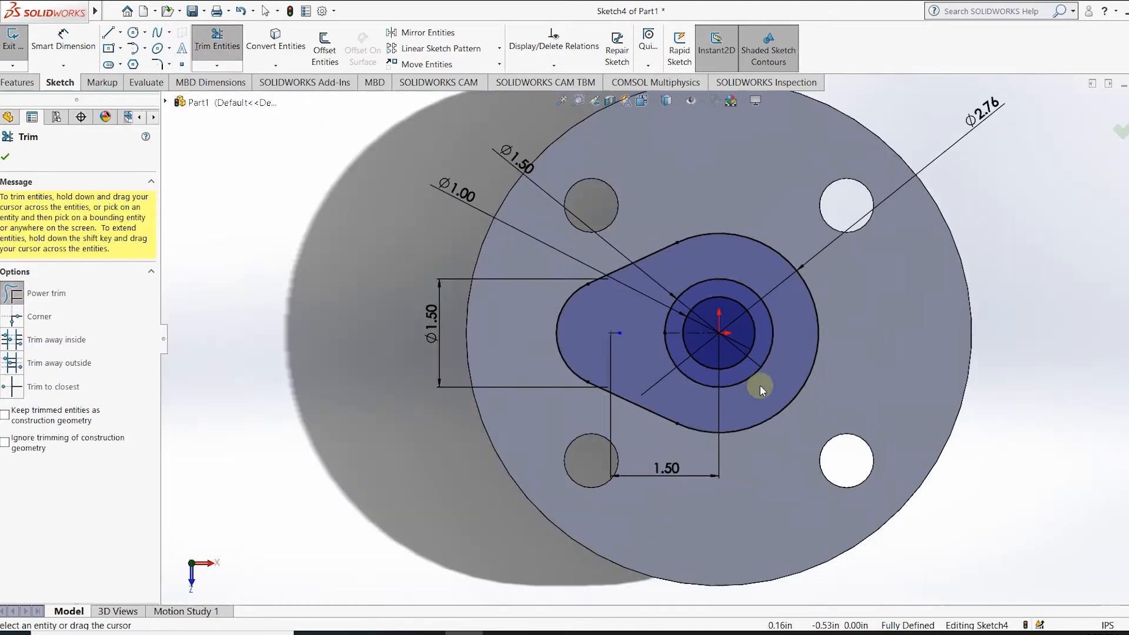
click(424, 33)
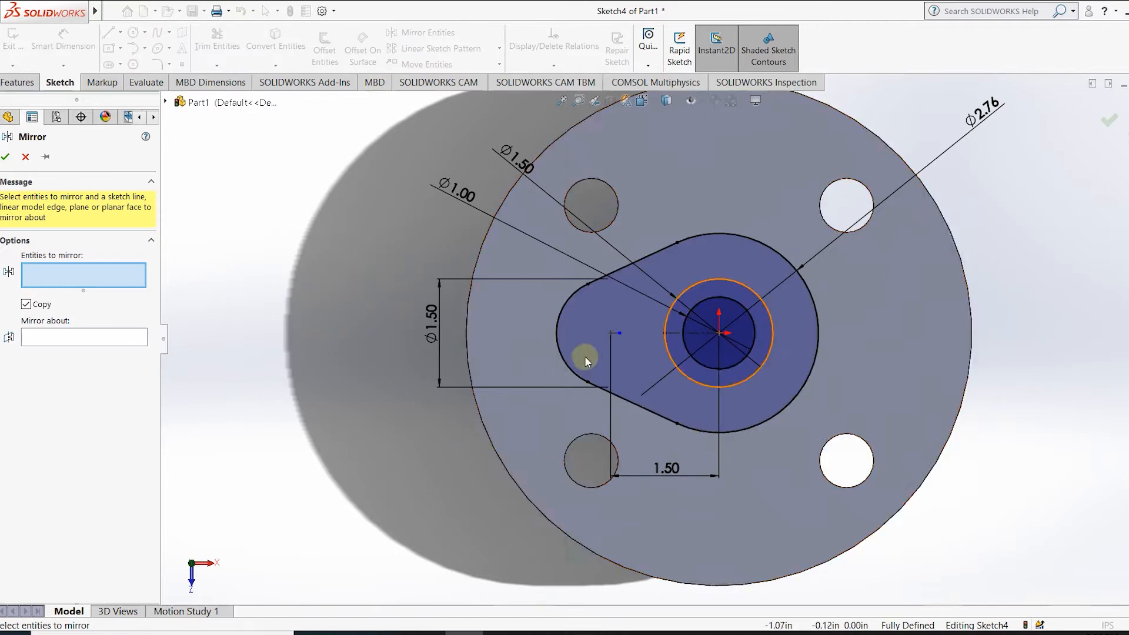
click(627, 265)
click(623, 397)
click(565, 362)
click(47, 365)
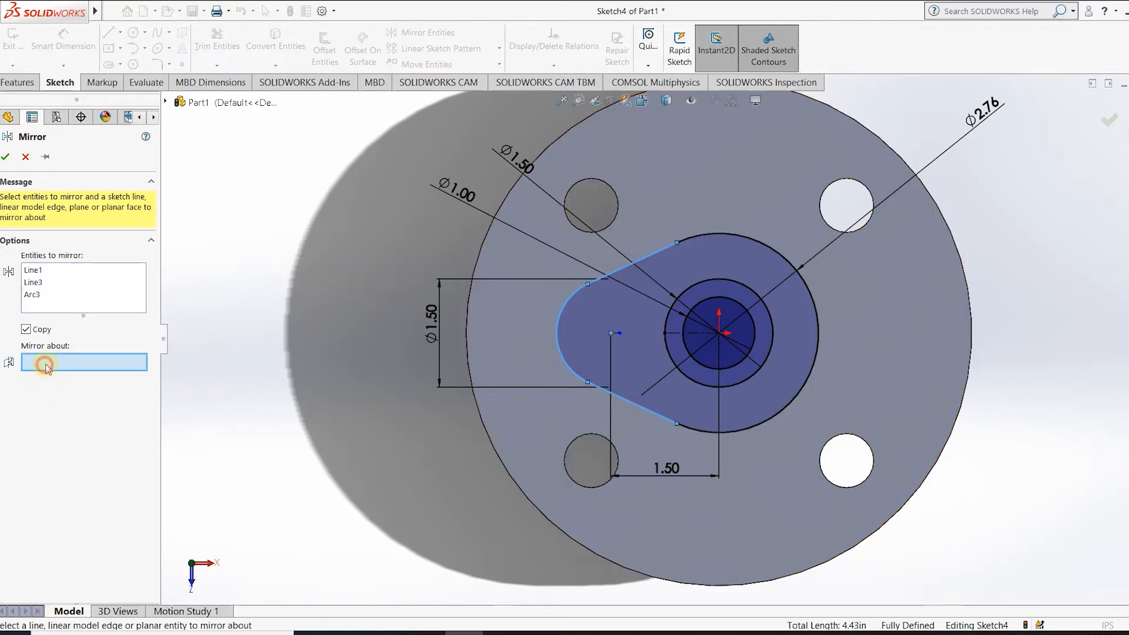
click(166, 104)
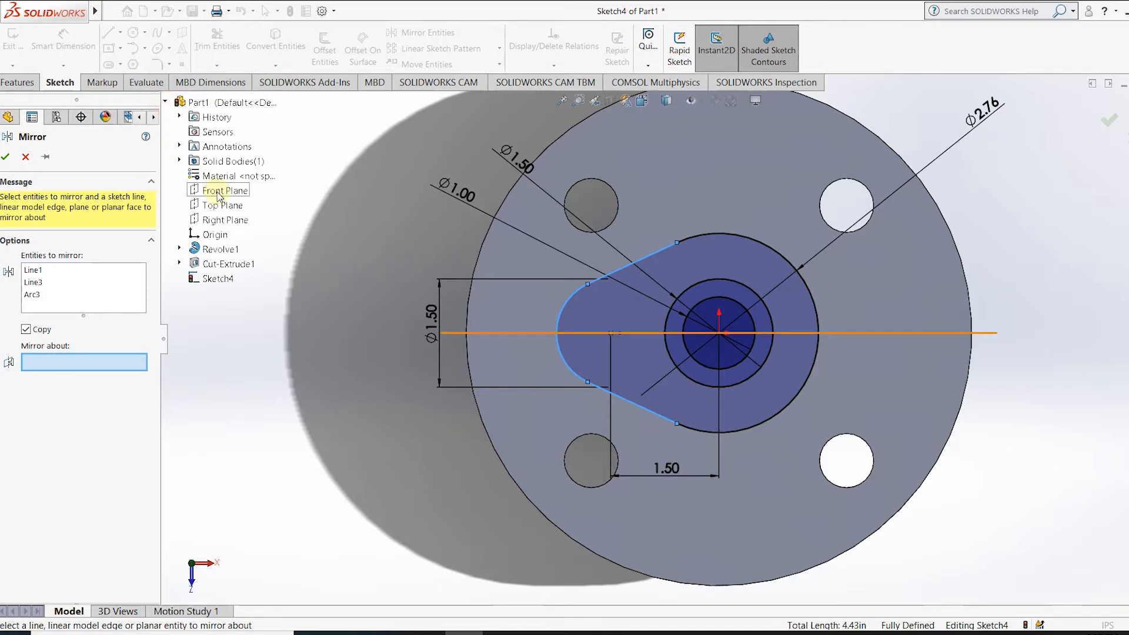
click(226, 190)
click(5, 156)
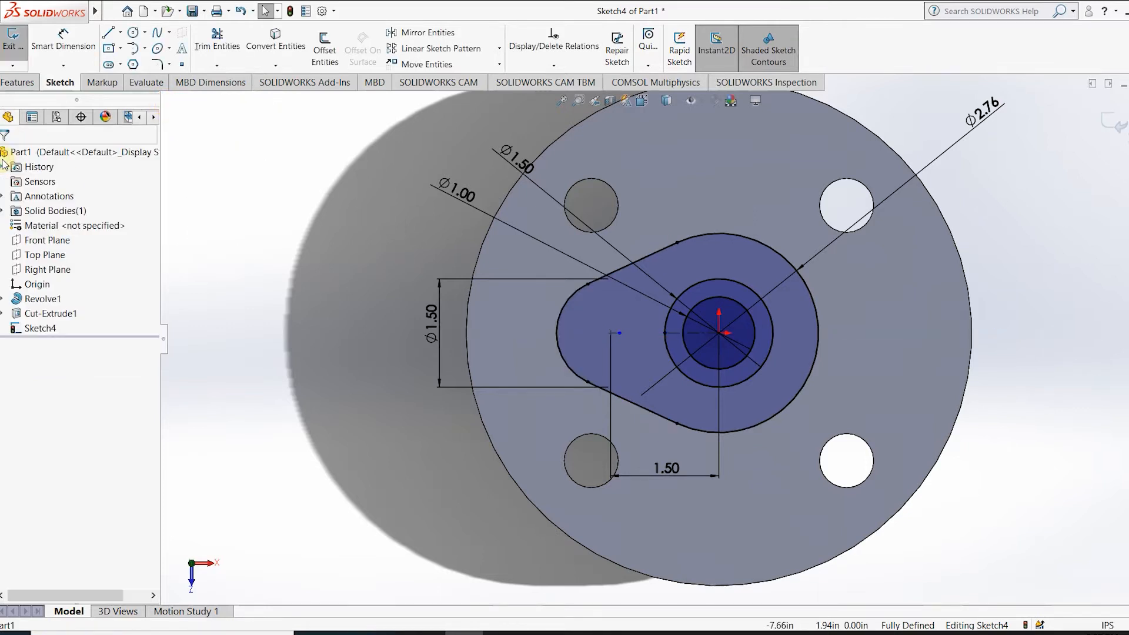
Try again to mirror both tangent lines and the left end arc about the Front Plane.
click(428, 33)
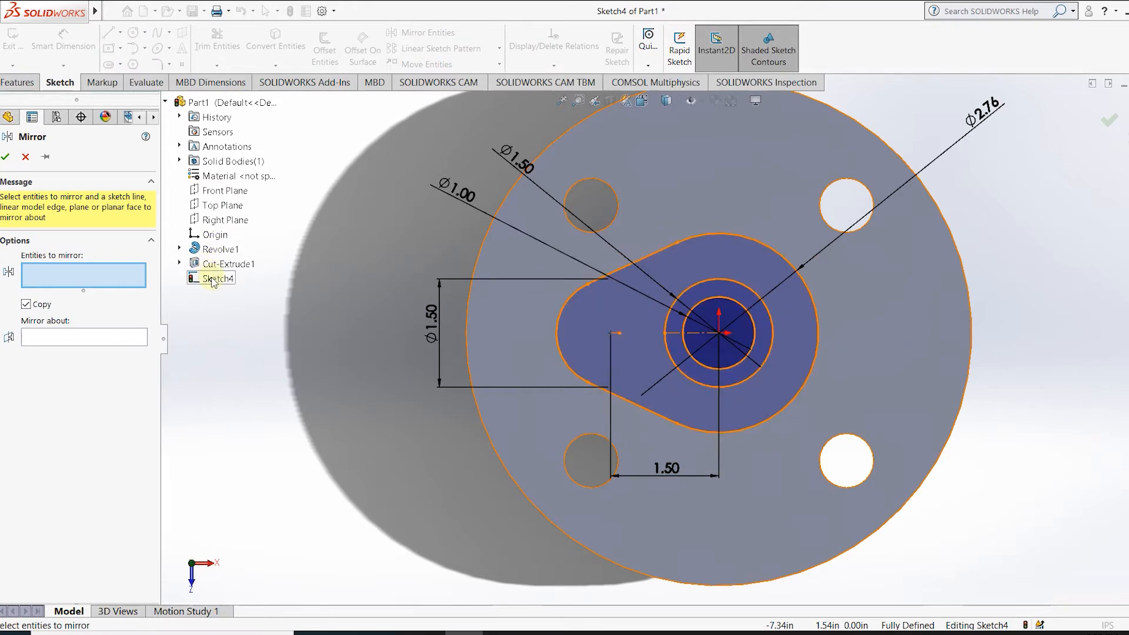
click(67, 279)
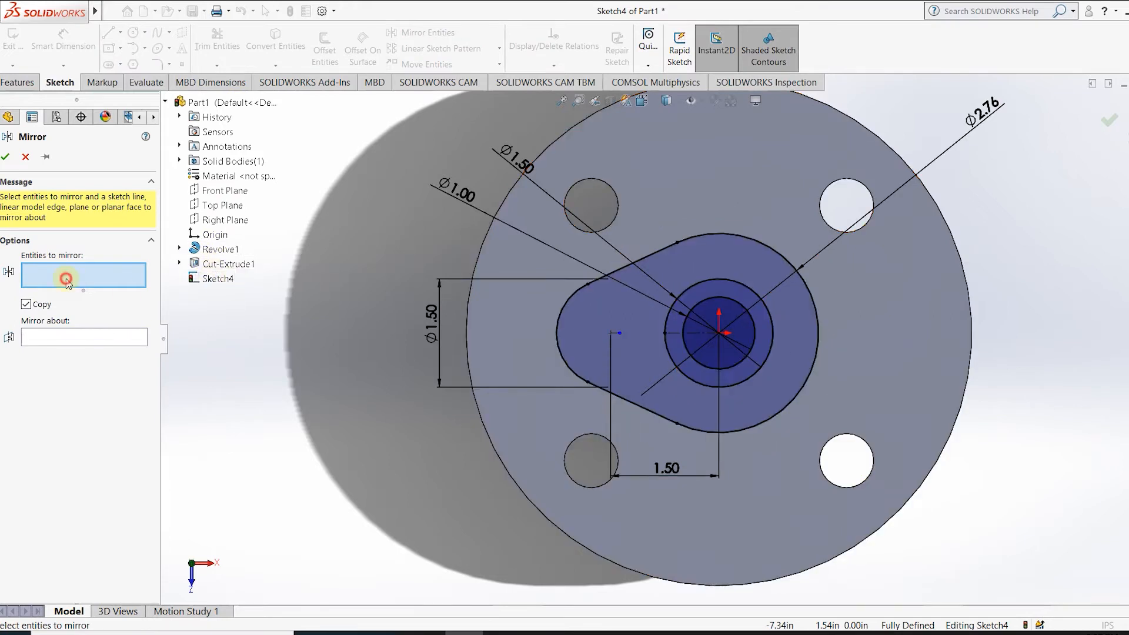
click(614, 271)
click(559, 327)
click(622, 398)
click(97, 376)
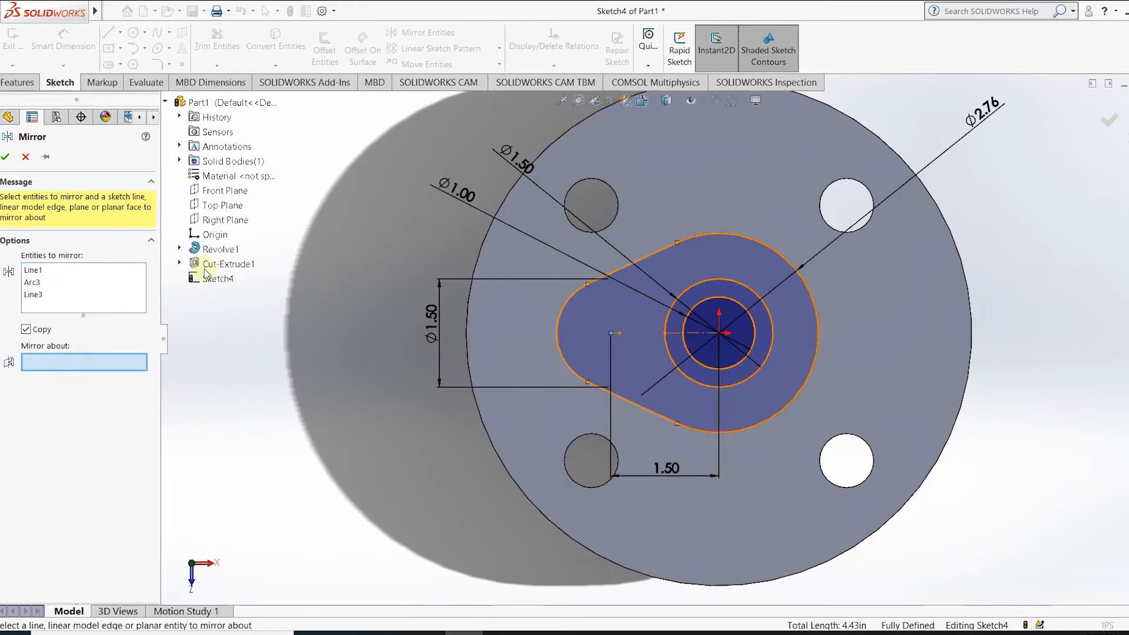
click(235, 189)
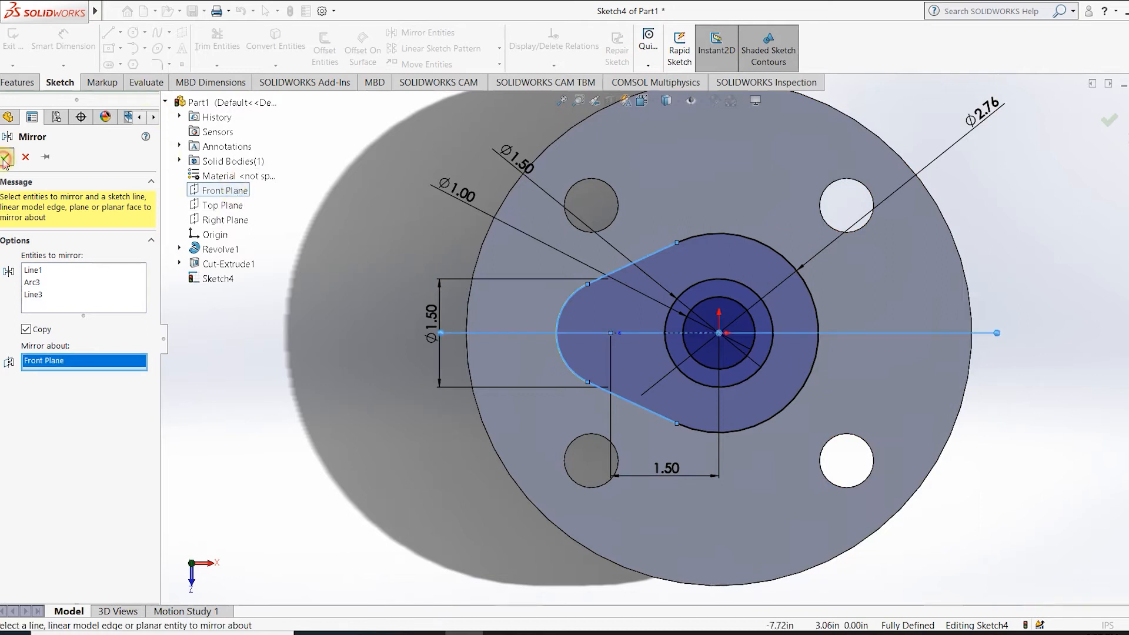
click(5, 158)
Sketch a circle about 2.3 in in diameter to the right of the origin, centered level with it.
mouse_move(605, 335)
middle_down()
mouse_move(623, 234)
mouse_move(648, 259)
middle_up()
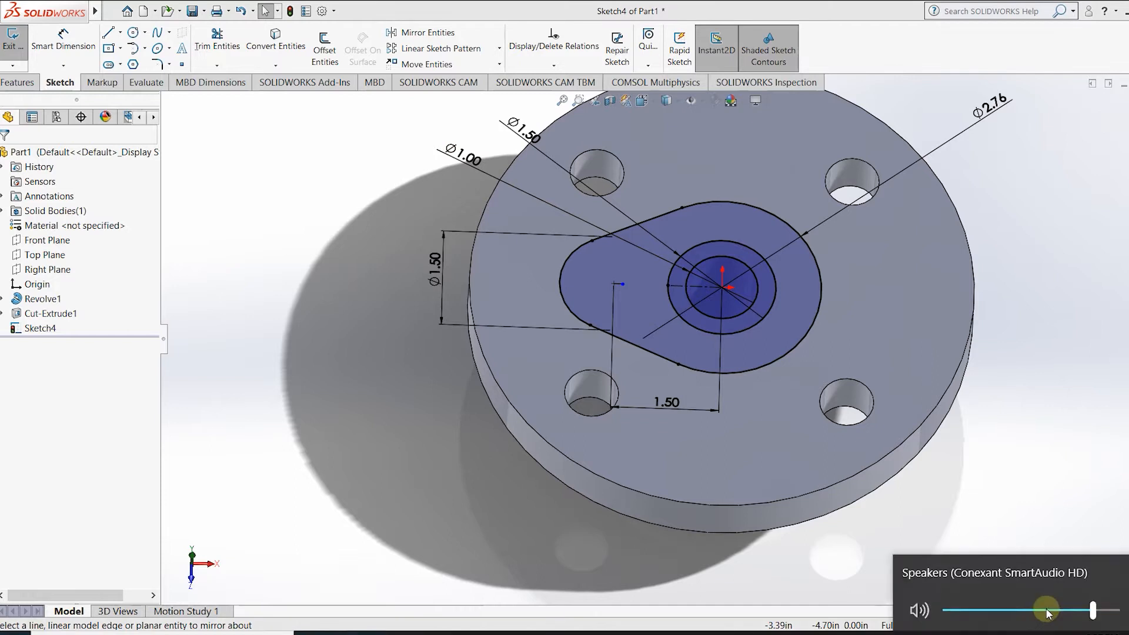
scroll(648, 282, down, 2)
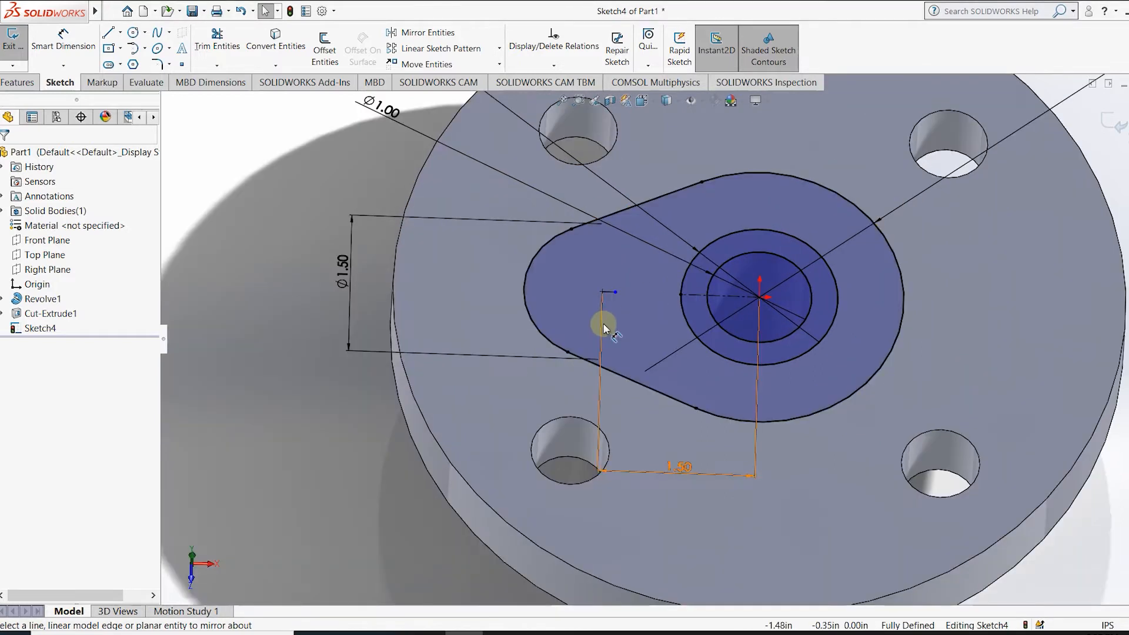
mouse_move(637, 263)
middle_down()
mouse_move(608, 298)
mouse_move(615, 282)
middle_up()
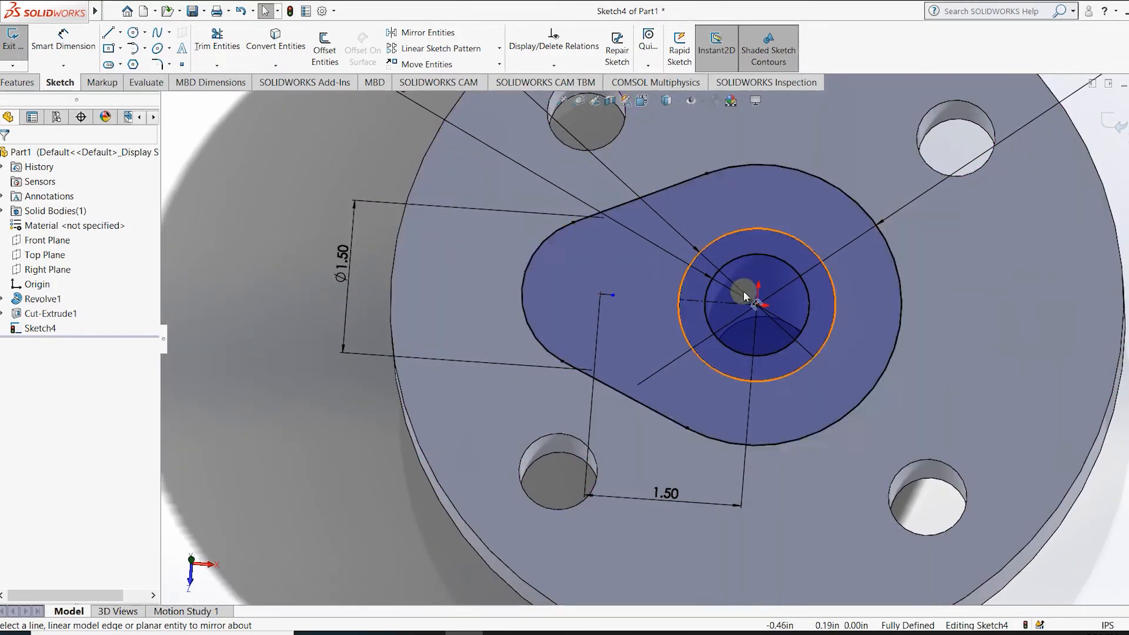
key(ctrl+8)
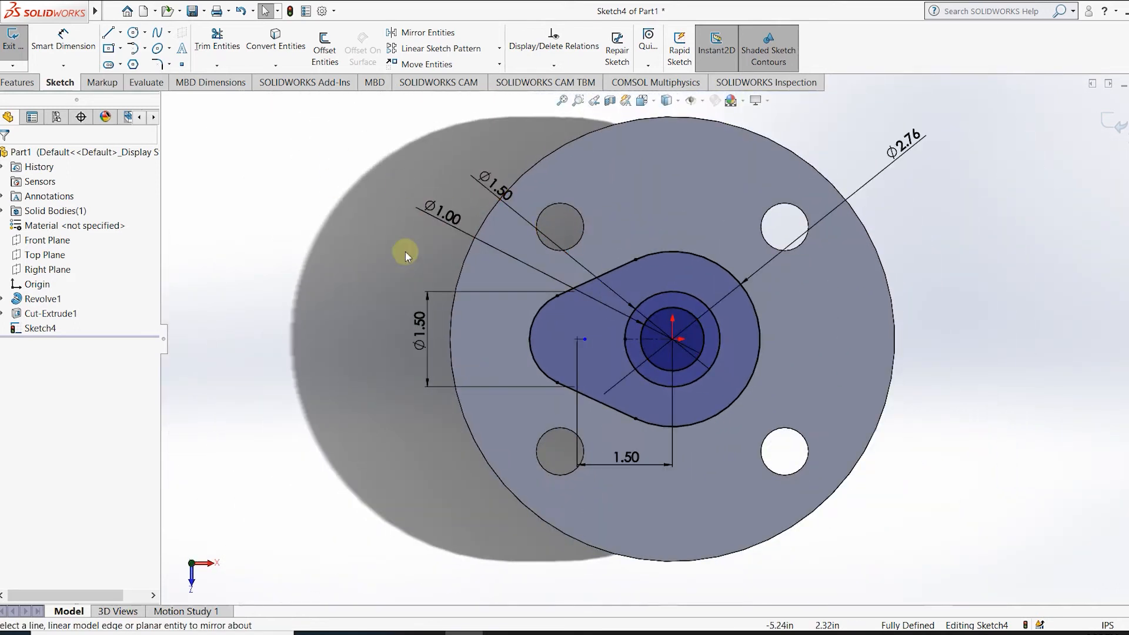
click(133, 32)
click(786, 339)
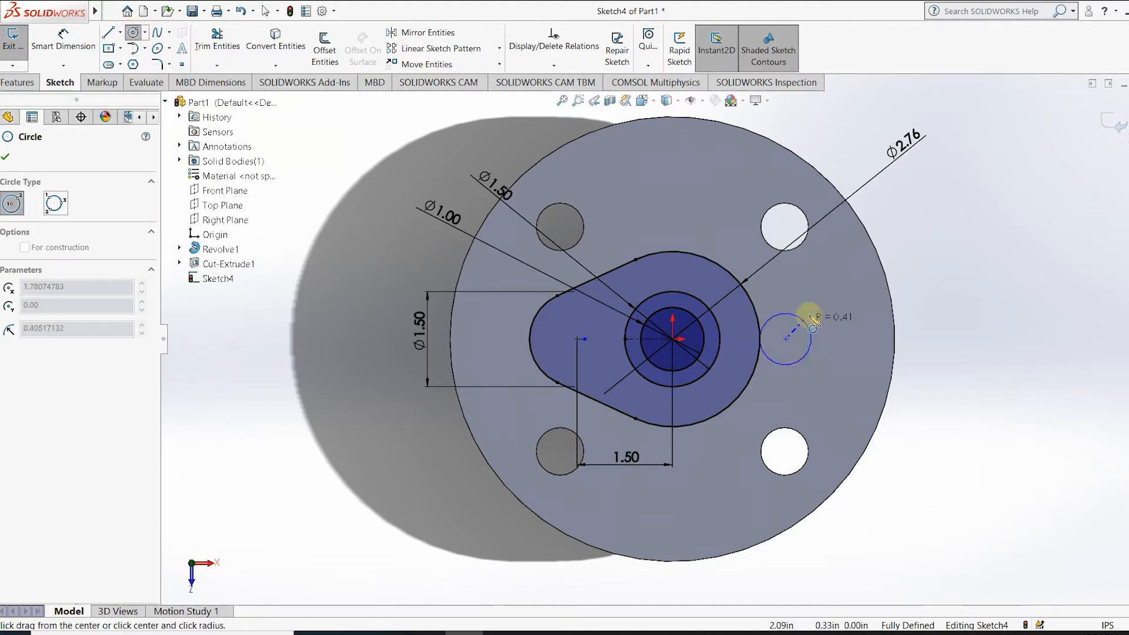
click(836, 287)
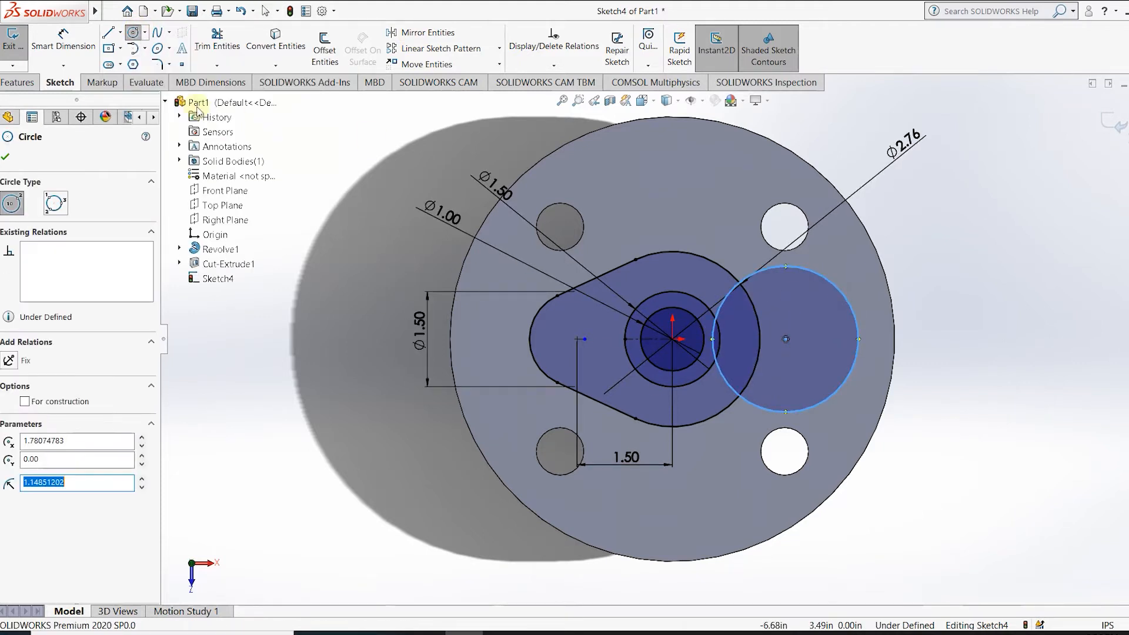
Set the diameter of the right circle to 1.5 in.
click(63, 41)
click(855, 322)
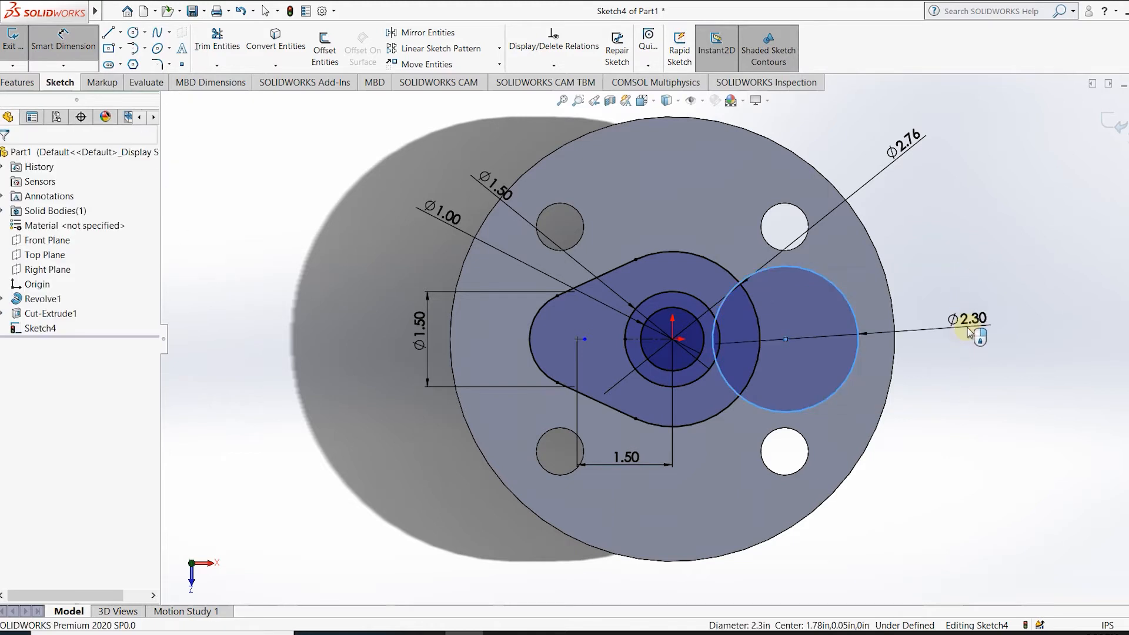
click(968, 327)
text(1.5)
key(Return)
Draw a slanted line passing above the largest central arc and the right circle.
scroll(900, 335, down, 3)
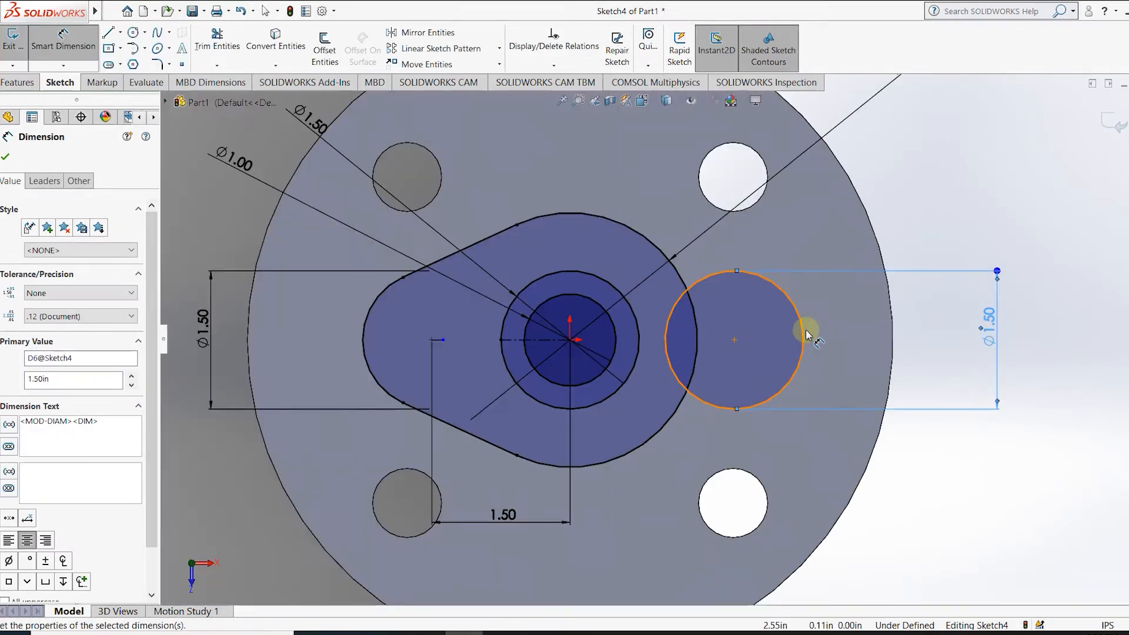
click(108, 39)
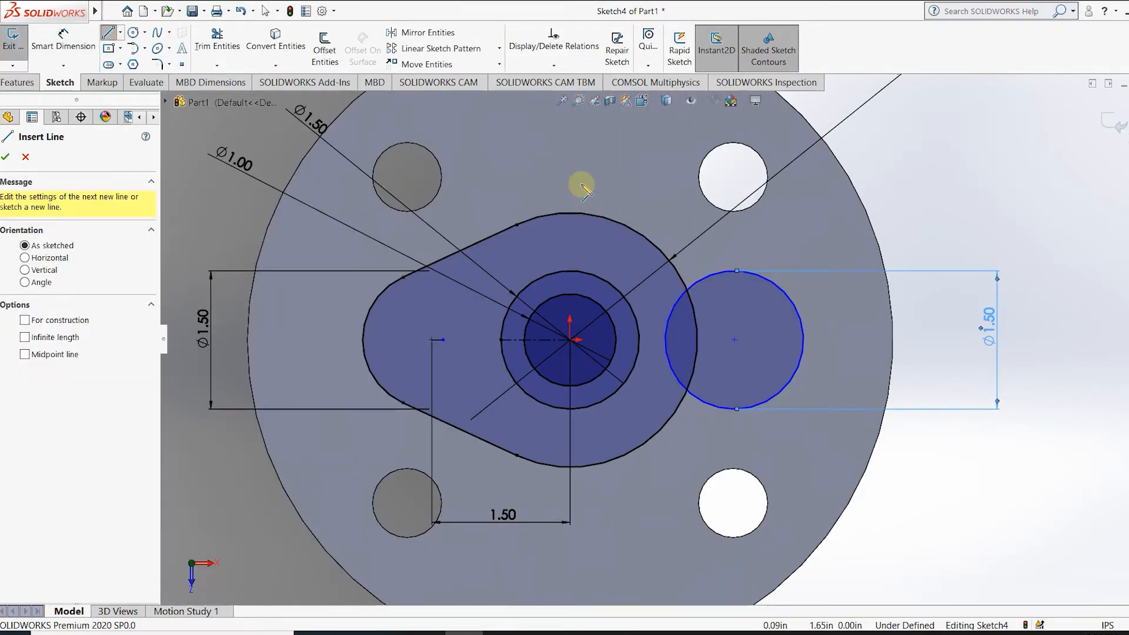
click(575, 154)
click(824, 298)
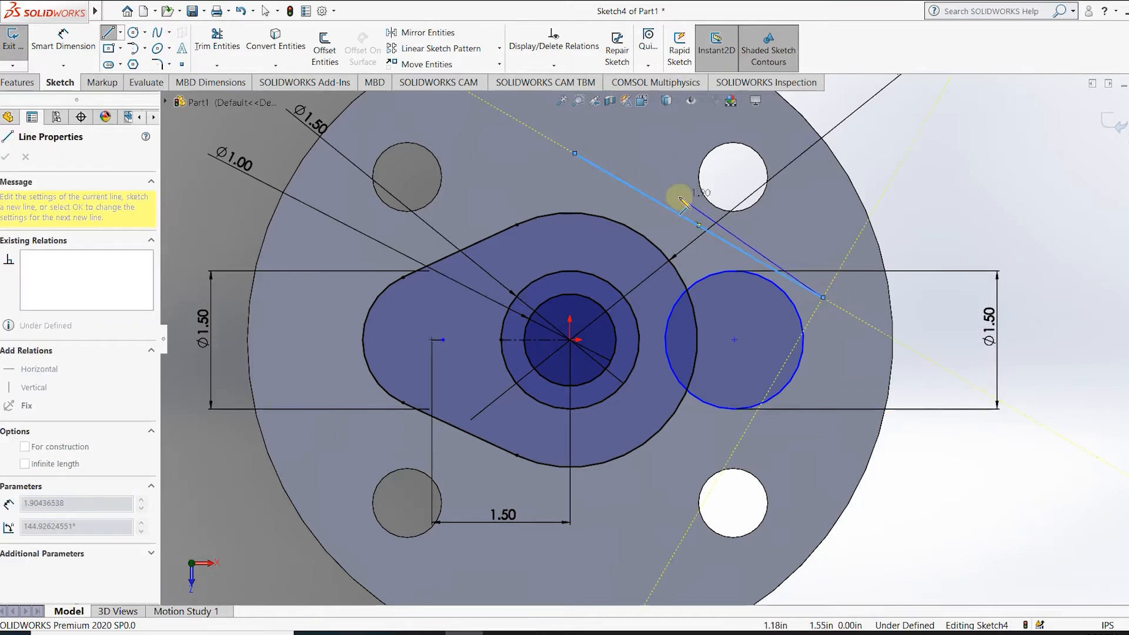
key(Escape)
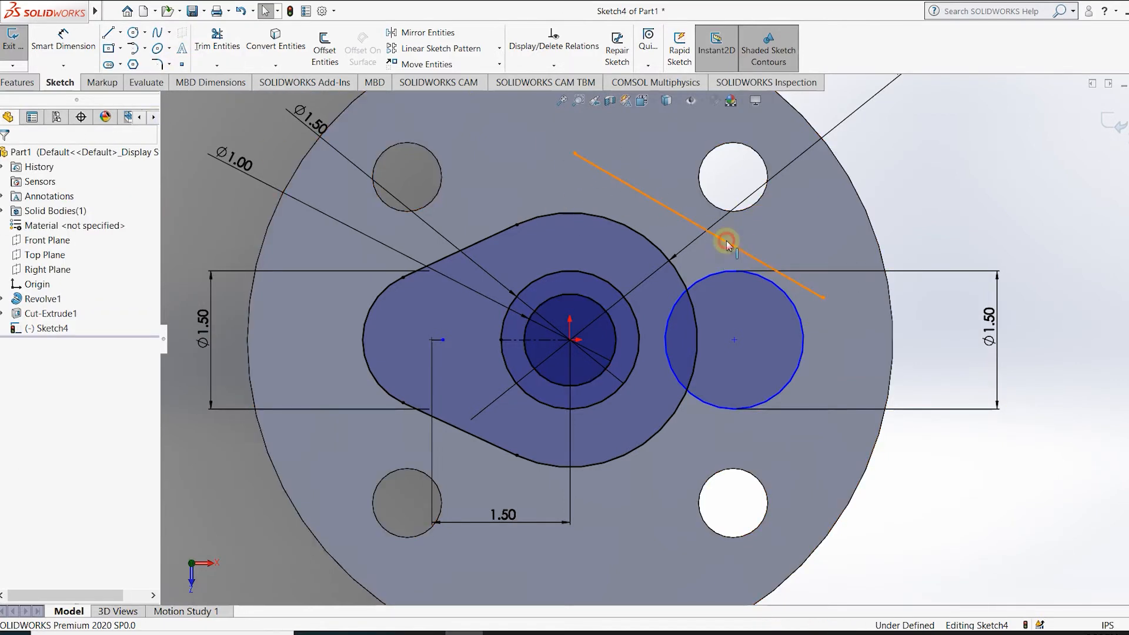
Try to make the slanted line tangent to the right circle.
click(723, 239)
ctrl+click(725, 275)
click(14, 374)
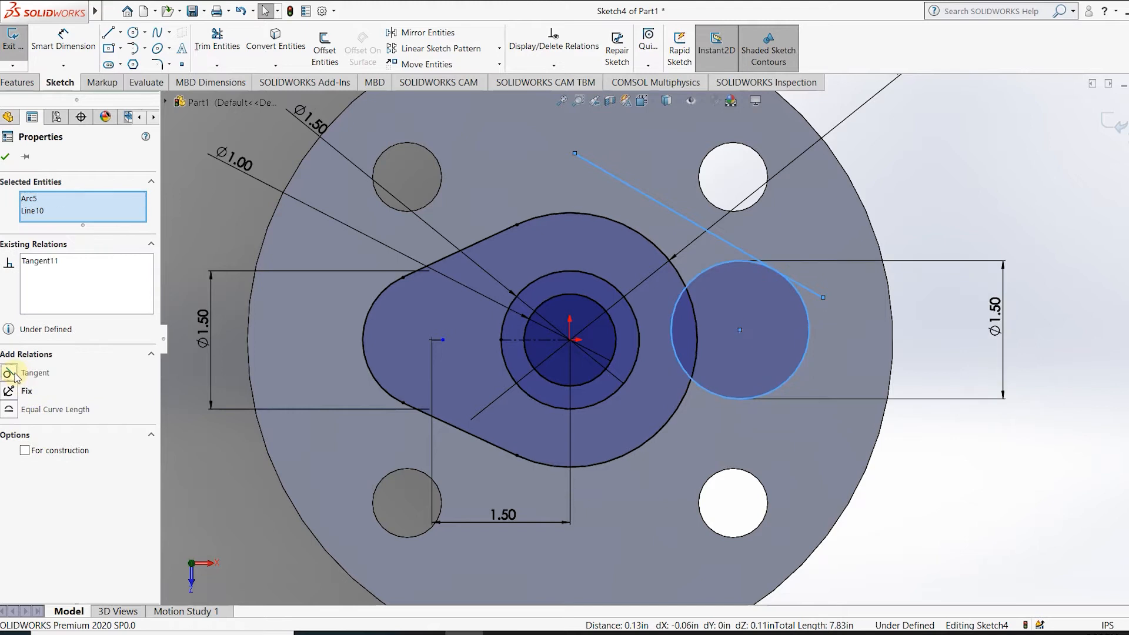
Draw a horizontal construction centerline from the origin to the right circle's center.
click(120, 32)
click(130, 55)
click(570, 340)
click(734, 340)
key(Escape)
Extend the centerline left of the origin across the gap to the left end arc's center.
scroll(480, 361, down, 3)
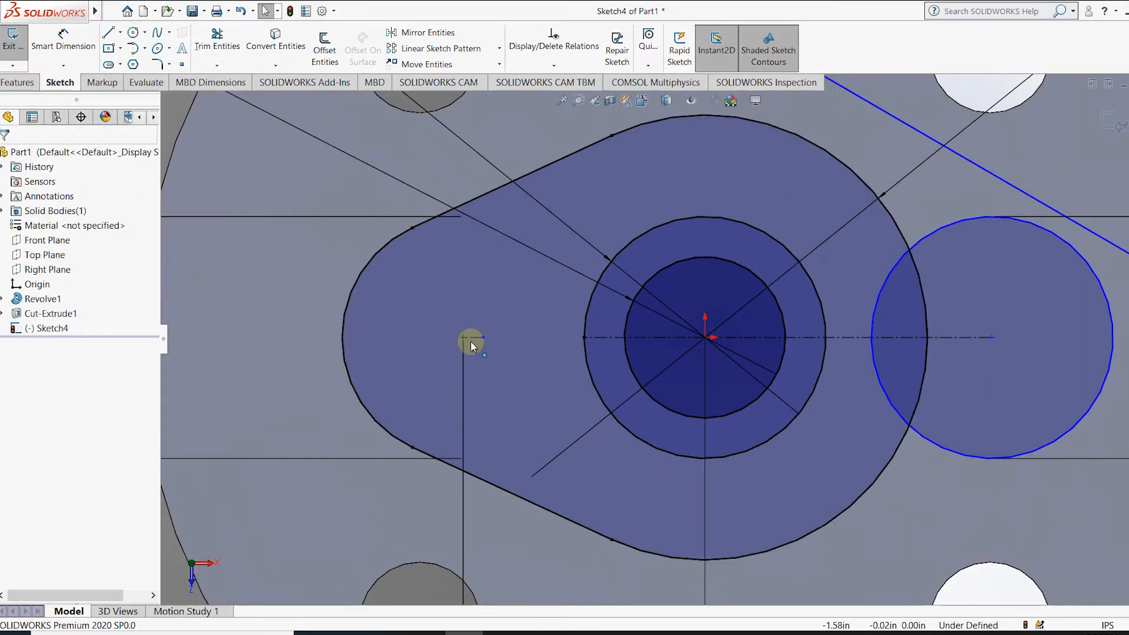
click(474, 339)
click(520, 363)
click(26, 156)
click(228, 164)
click(220, 45)
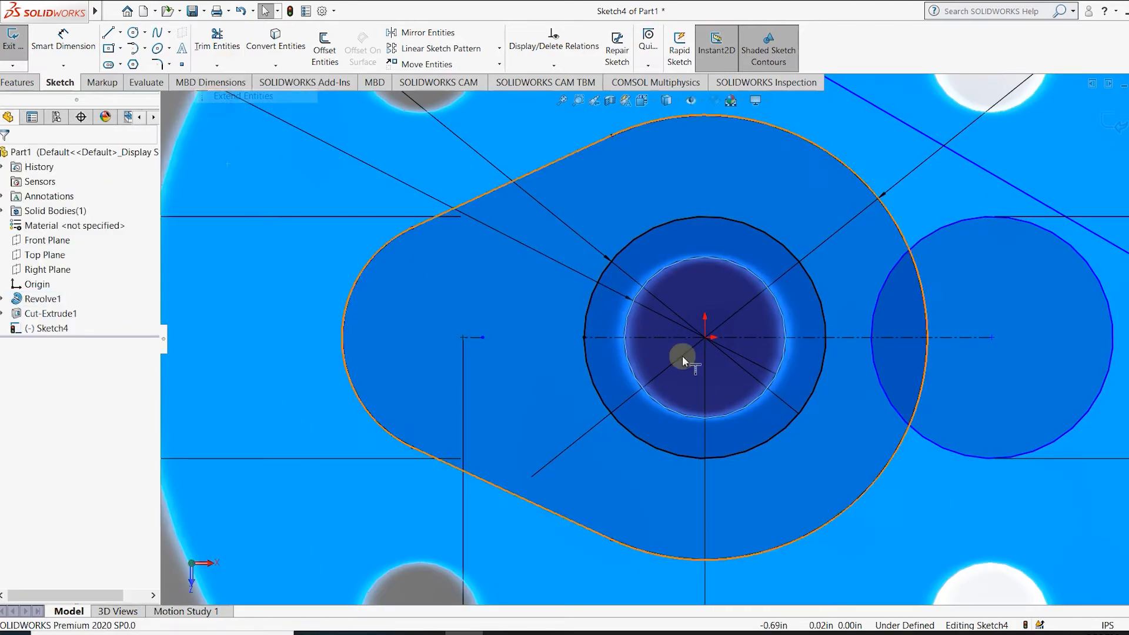
click(650, 339)
key(Escape)
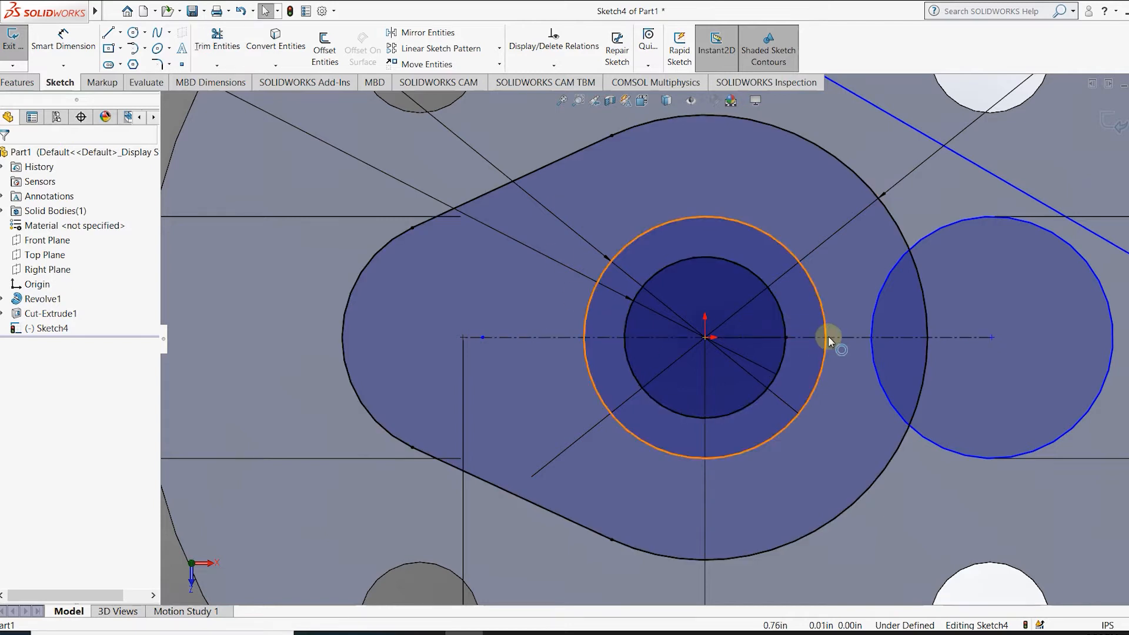
Set the length of the centerline between the origin and the right circle's center to 1.5 in.
scroll(830, 338, up, 2)
scroll(545, 352, up, 1)
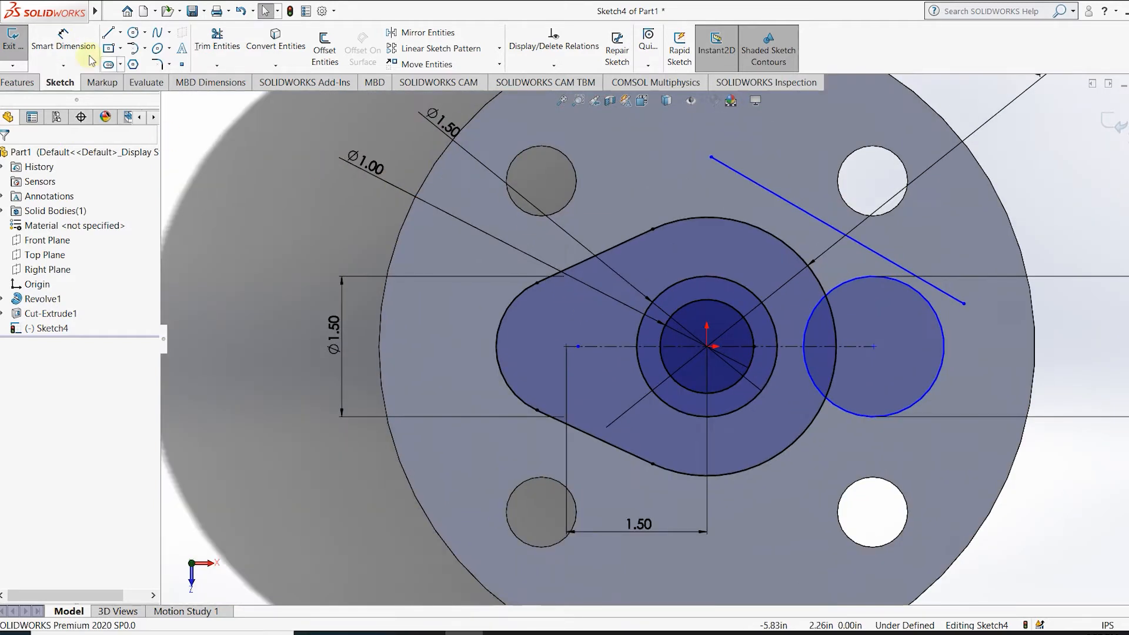
click(63, 44)
click(863, 346)
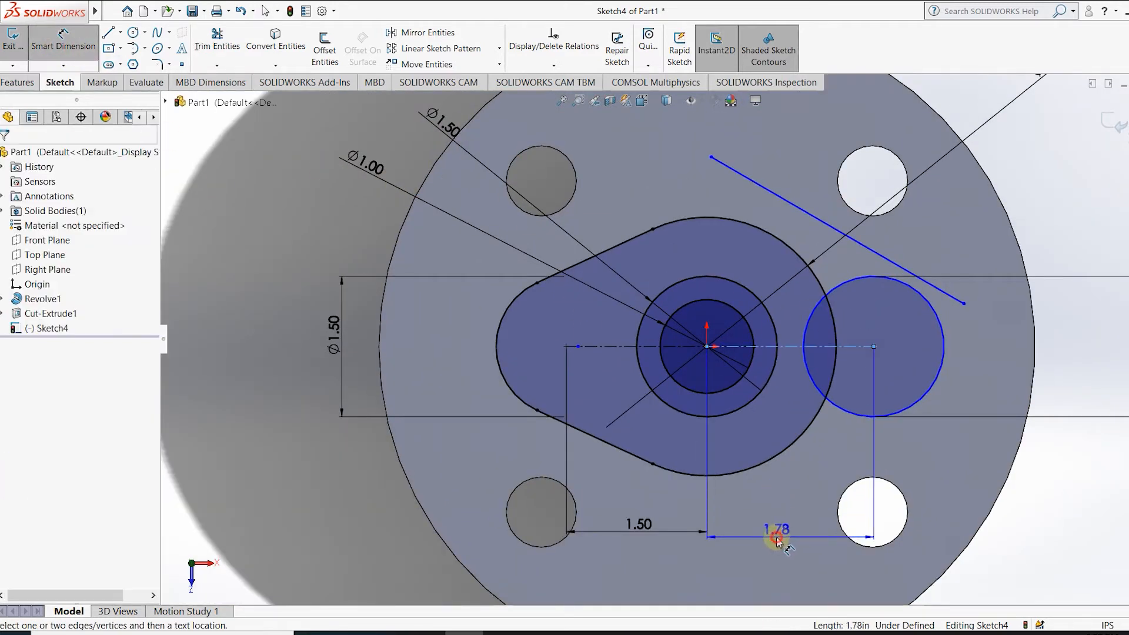
click(776, 537)
text(1.5)
key(Return)
Make the slanted line tangent to both the largest central arc and the right circle.
scroll(838, 303, down, 1)
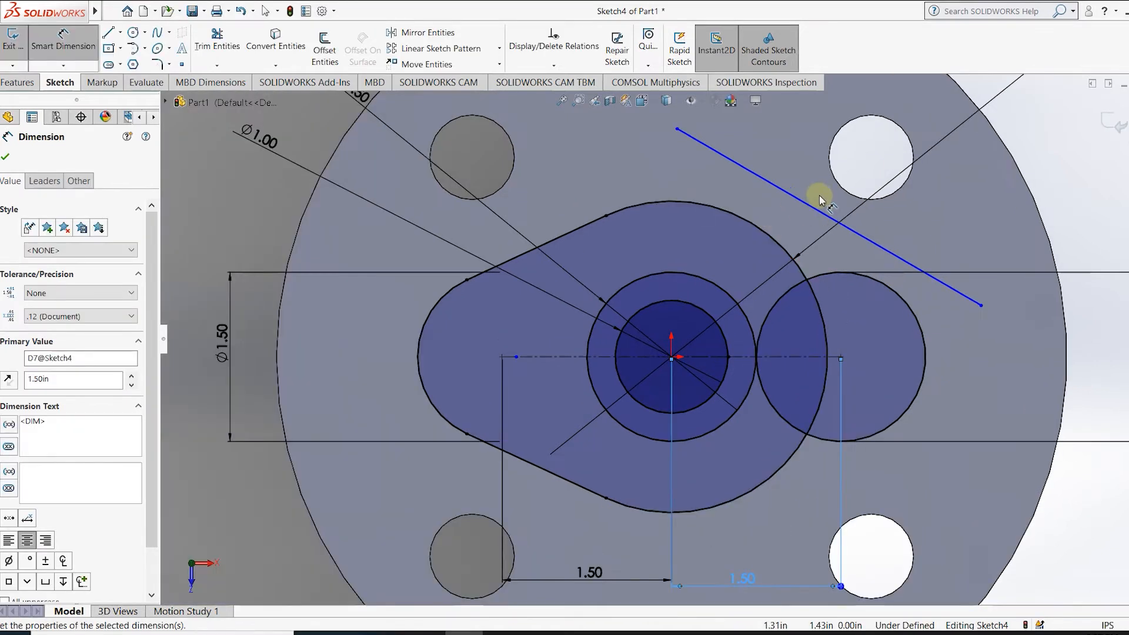
key(Escape)
click(806, 202)
click(751, 225)
click(9, 375)
click(864, 262)
click(870, 292)
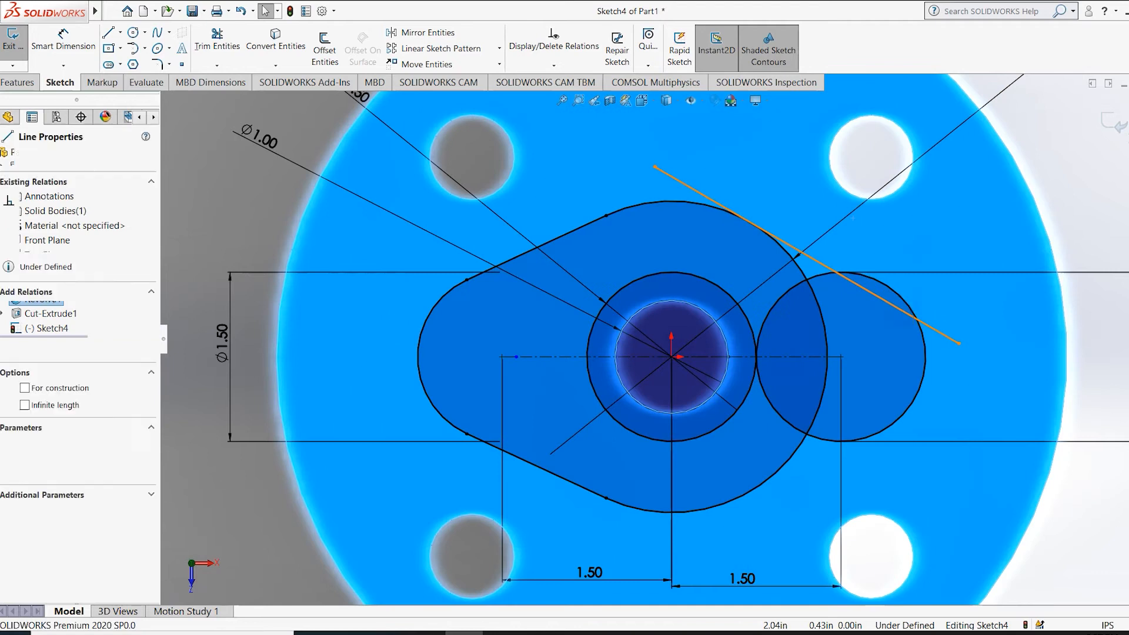
ctrl+click(918, 336)
click(10, 374)
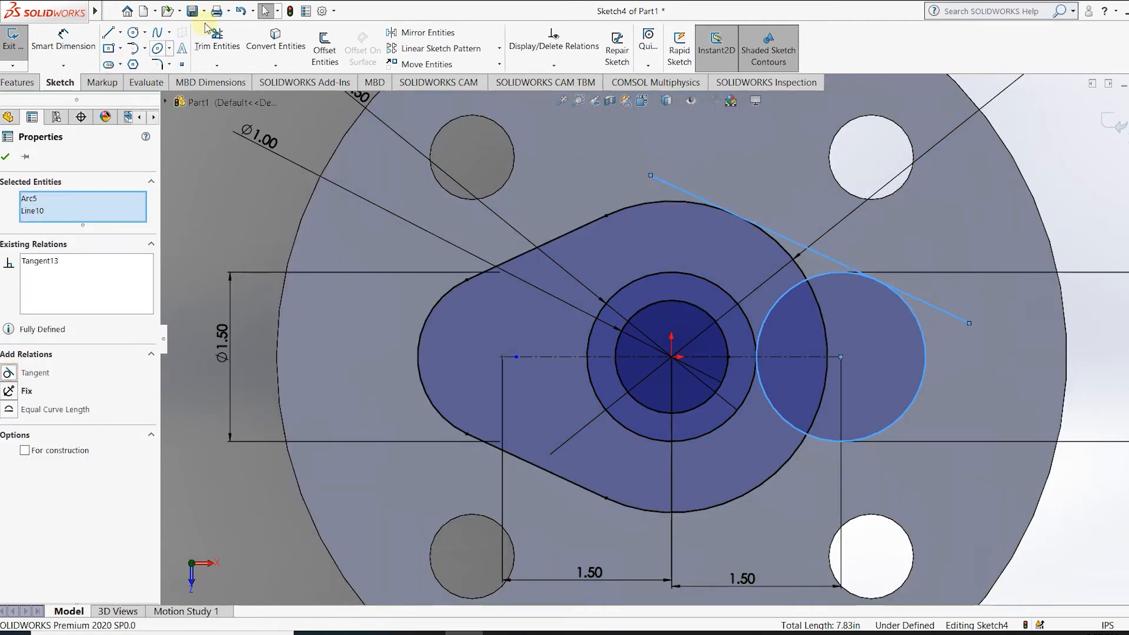
Trim the slanted line's ends back to its tangent points and mirror the line about the Front Plane.
key(t)
click(421, 33)
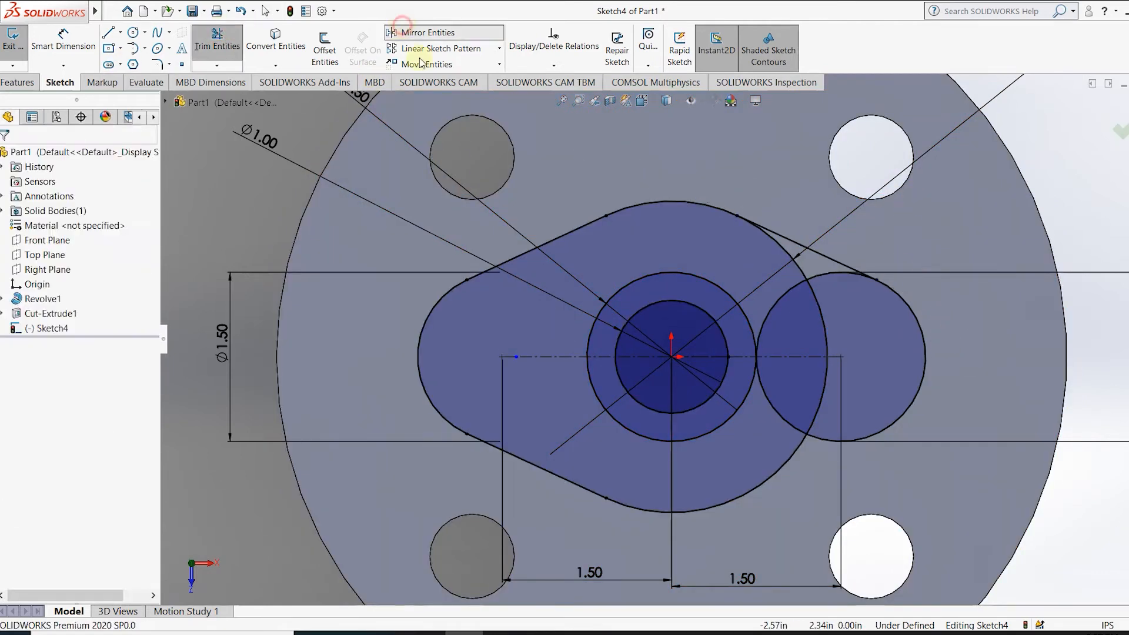
click(806, 247)
click(56, 338)
click(166, 101)
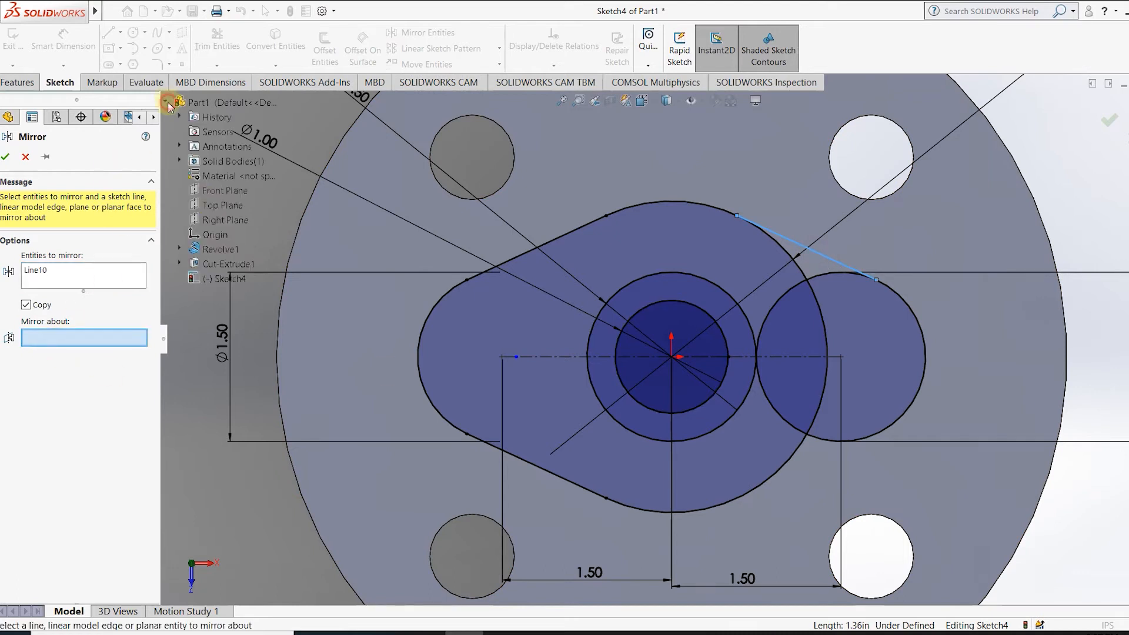
click(222, 190)
click(5, 158)
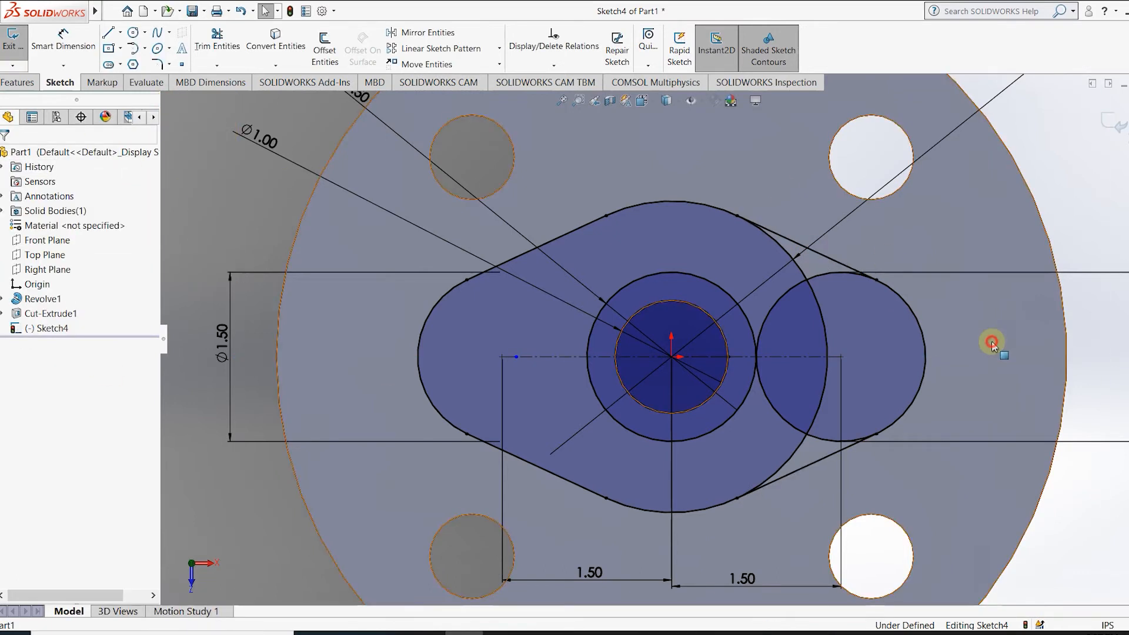
Trim away the right circle's inner arc and the upper piece of the largest arc lying inside the outline.
key(t)
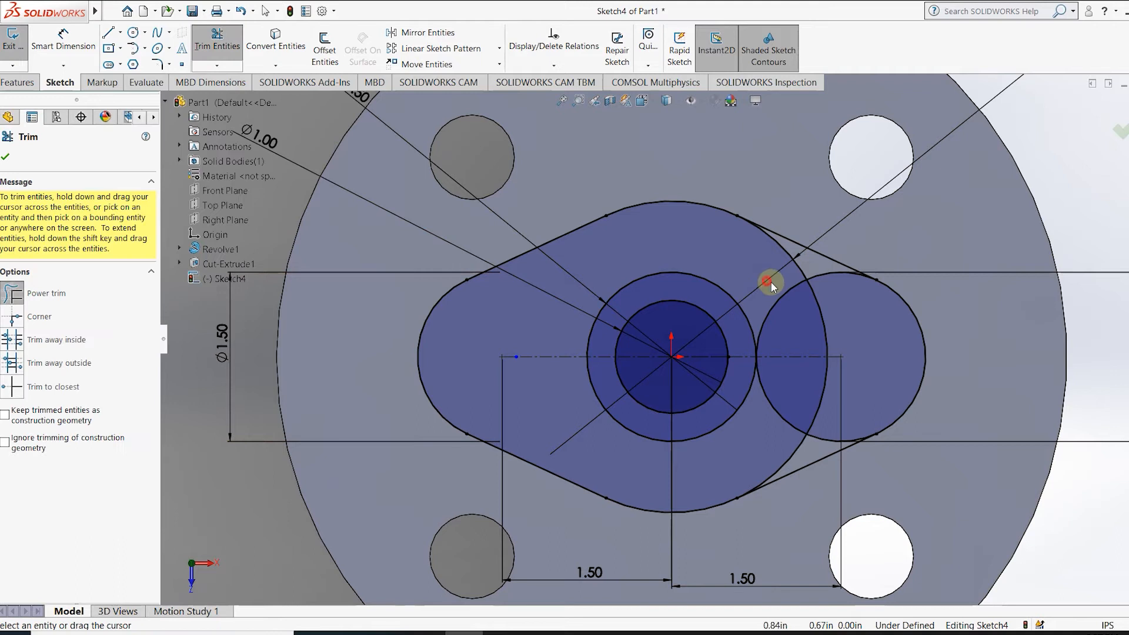
drag(770, 281, 791, 264)
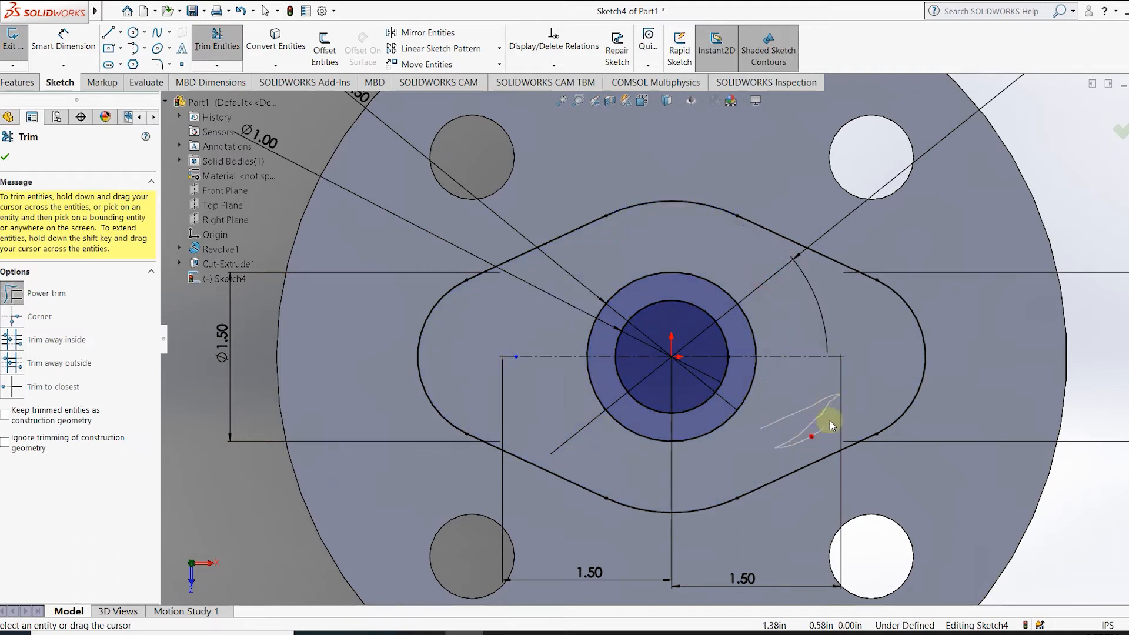
scroll(771, 383, down, 1)
scroll(751, 371, up, 1)
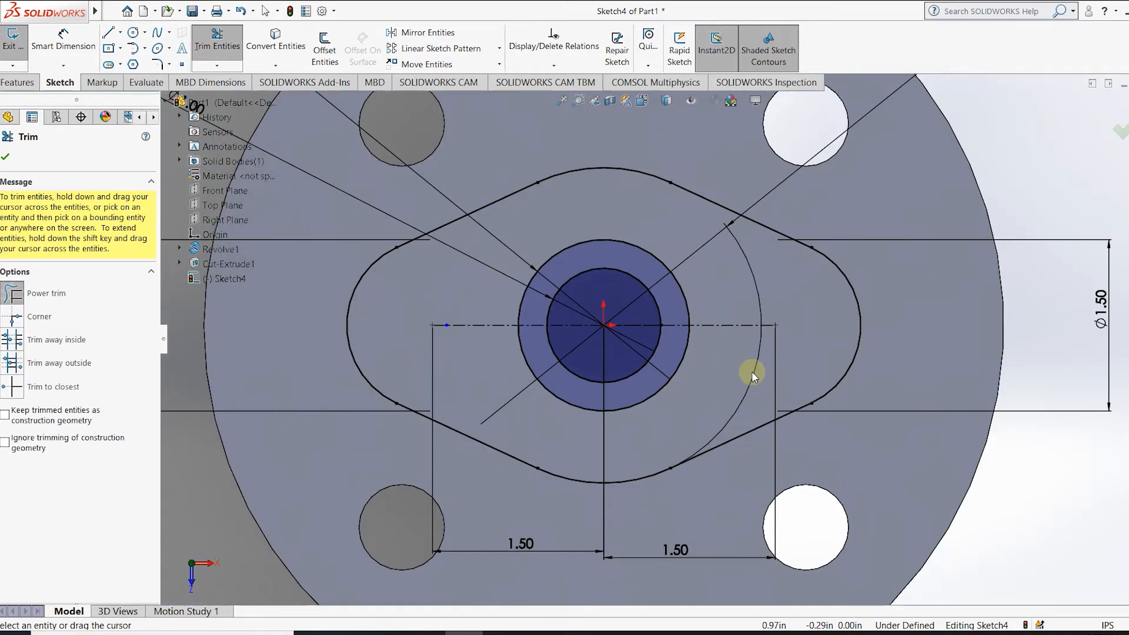
Extrude the two-lobed outline region together with the ring region around the central bore 3 in up from the flange face.
click(21, 81)
click(20, 48)
click(625, 222)
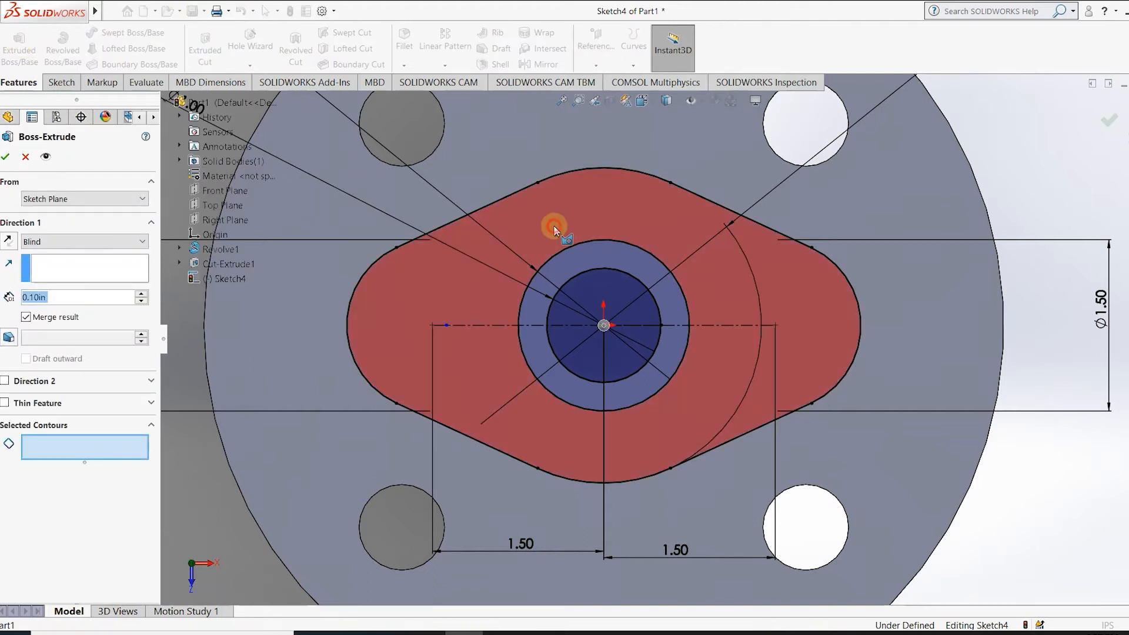
click(657, 289)
click(597, 364)
middle_drag(597, 366, 595, 159)
click(623, 330)
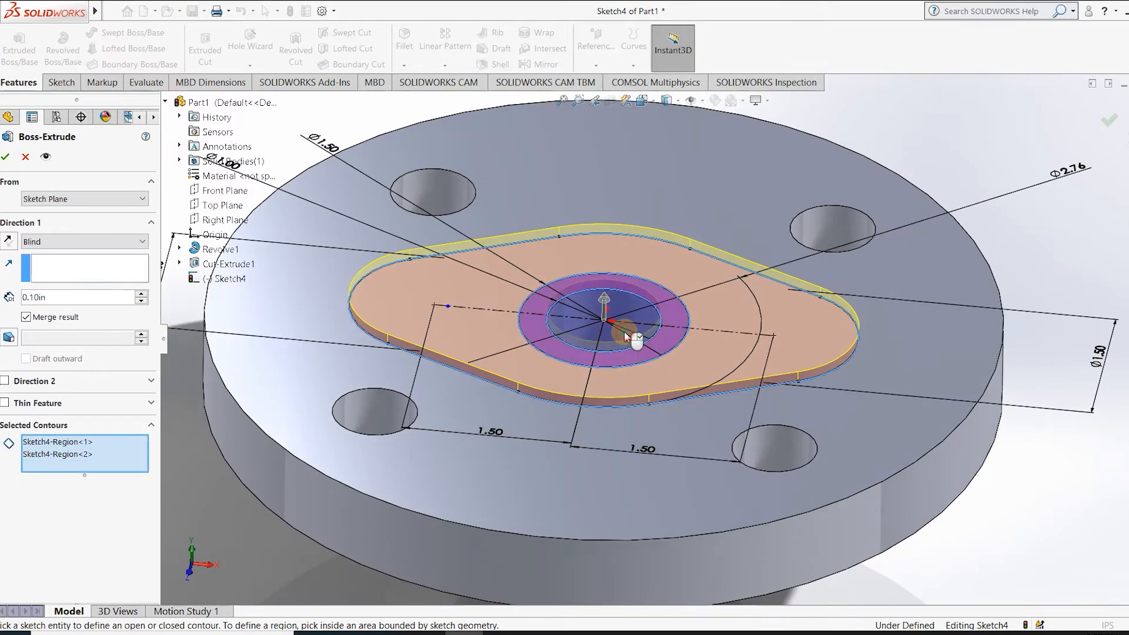
scroll(612, 283, up, 1)
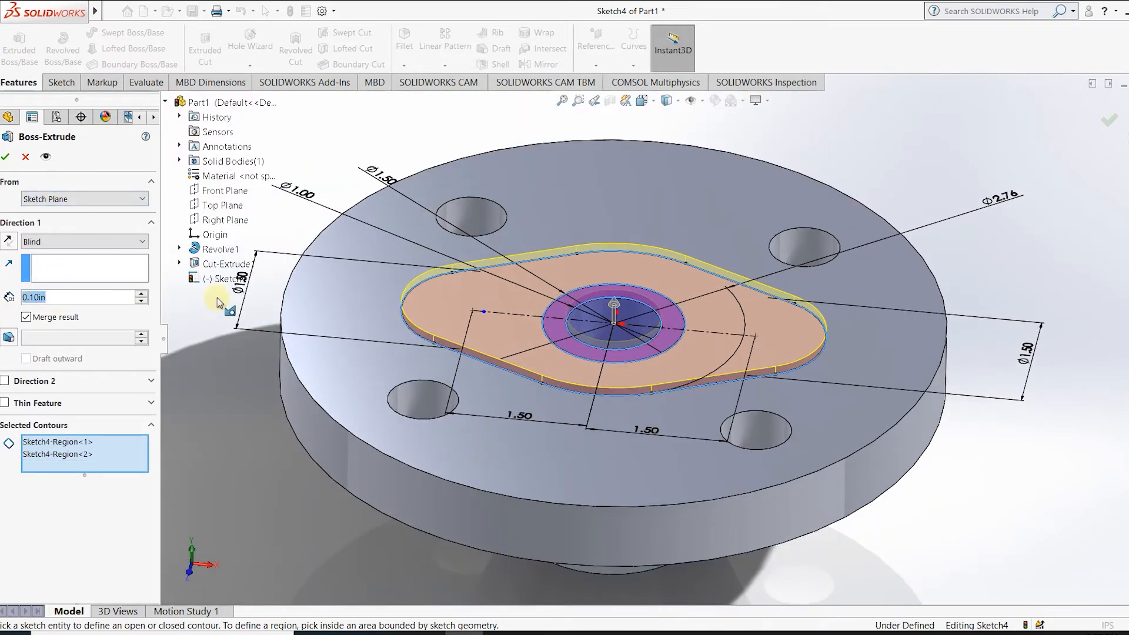
key(BackSpace)
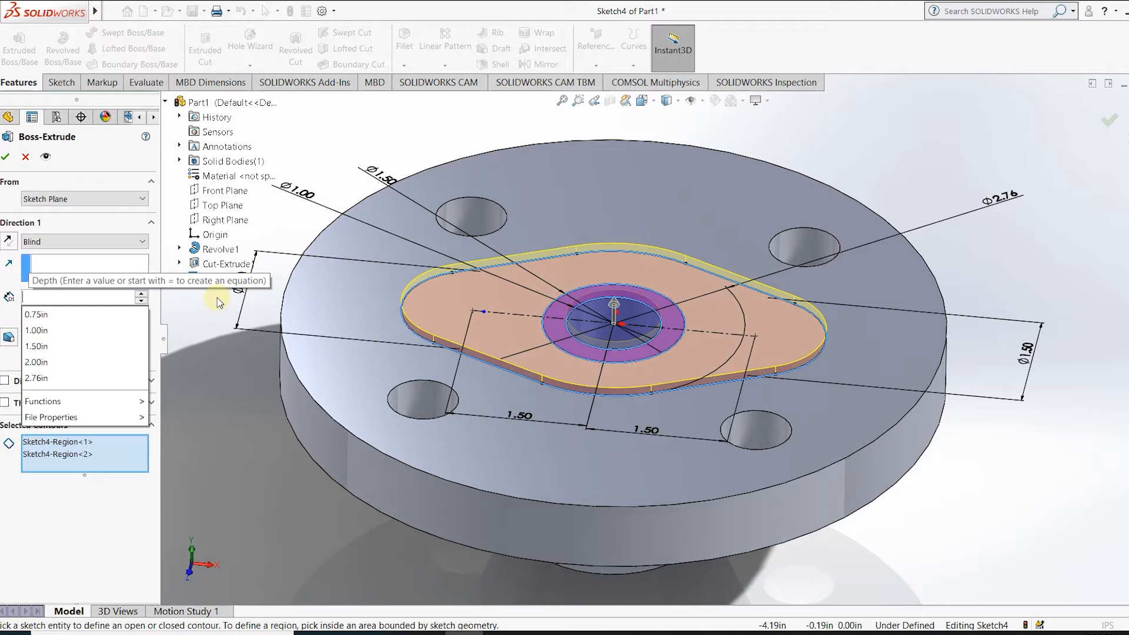
text(3)
key(Return)
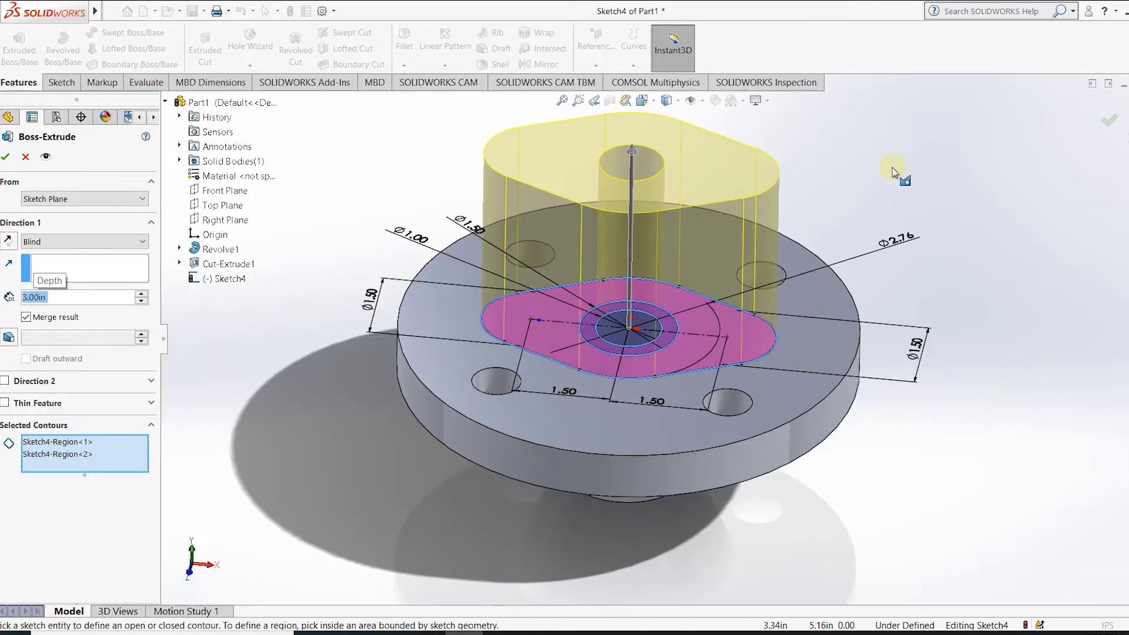
click(1108, 121)
Sketch a circle with a radius of about 0.33 in on the boss's top face, centred on the left lobe's arc center.
mouse_move(857, 171)
middle_down()
mouse_move(813, 266)
mouse_move(720, 164)
middle_up()
right_click(720, 163)
click(750, 200)
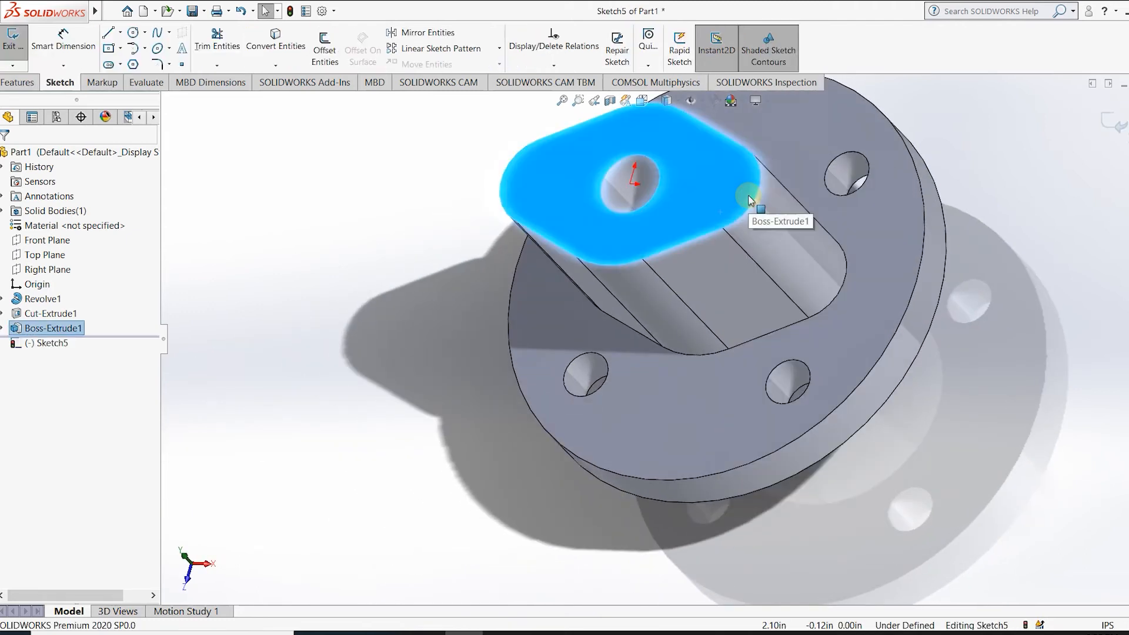
click(134, 32)
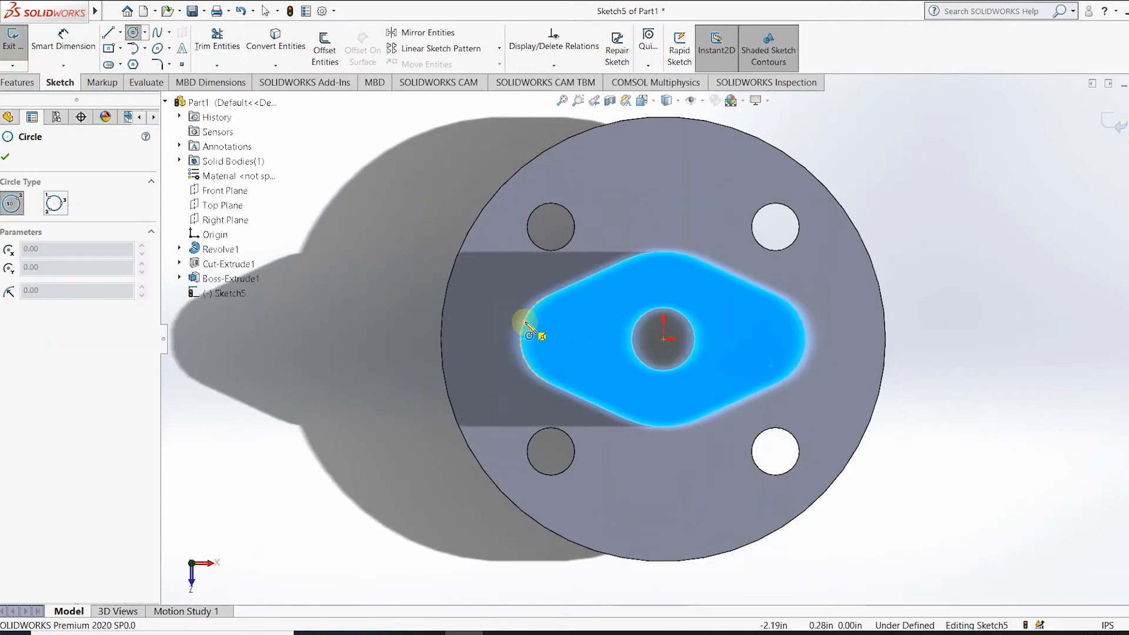
drag(568, 340, 590, 340)
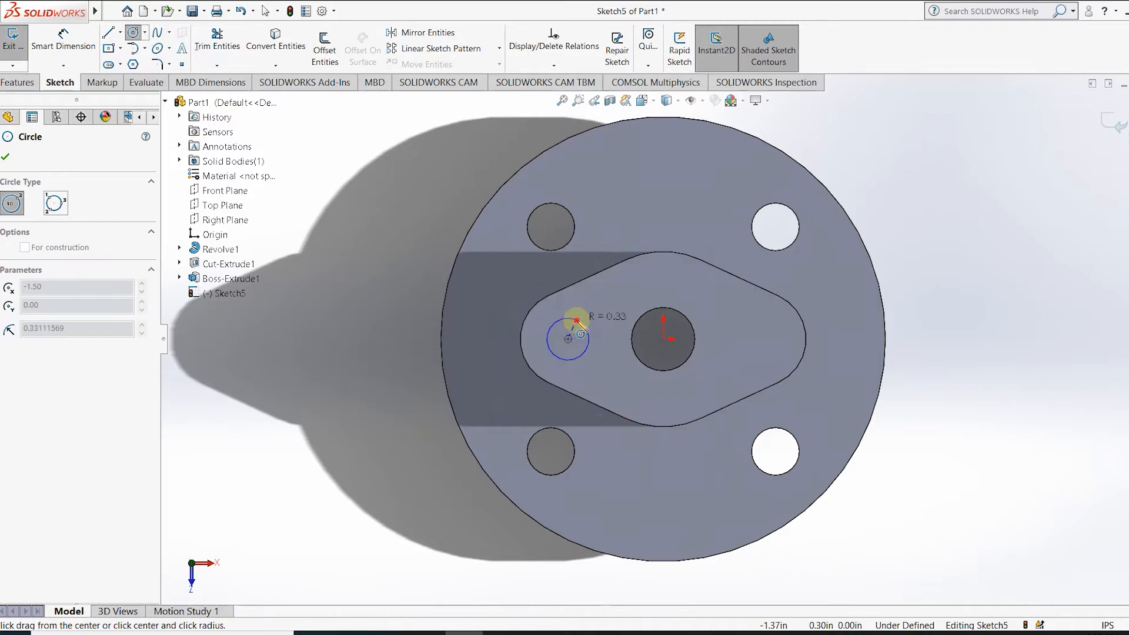
Draw a vertical centerline through the origin, extending above and below the two-lobed face.
click(109, 33)
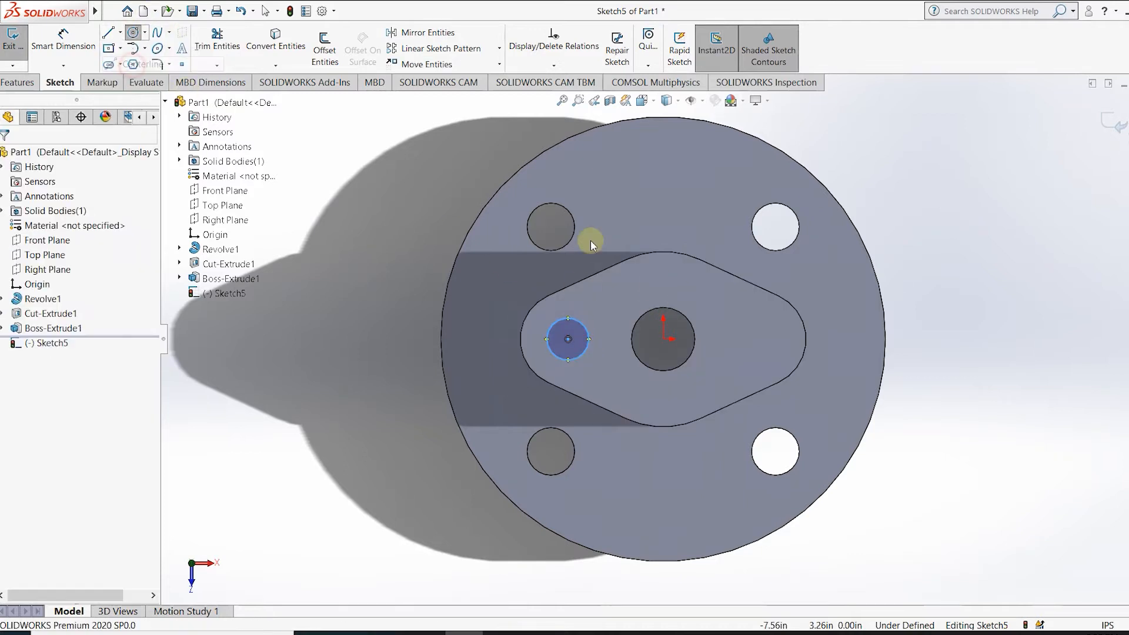
click(663, 211)
click(664, 448)
key(f)
Set the left lobe circle's diameter to 0.75 in.
click(64, 38)
click(590, 353)
click(443, 433)
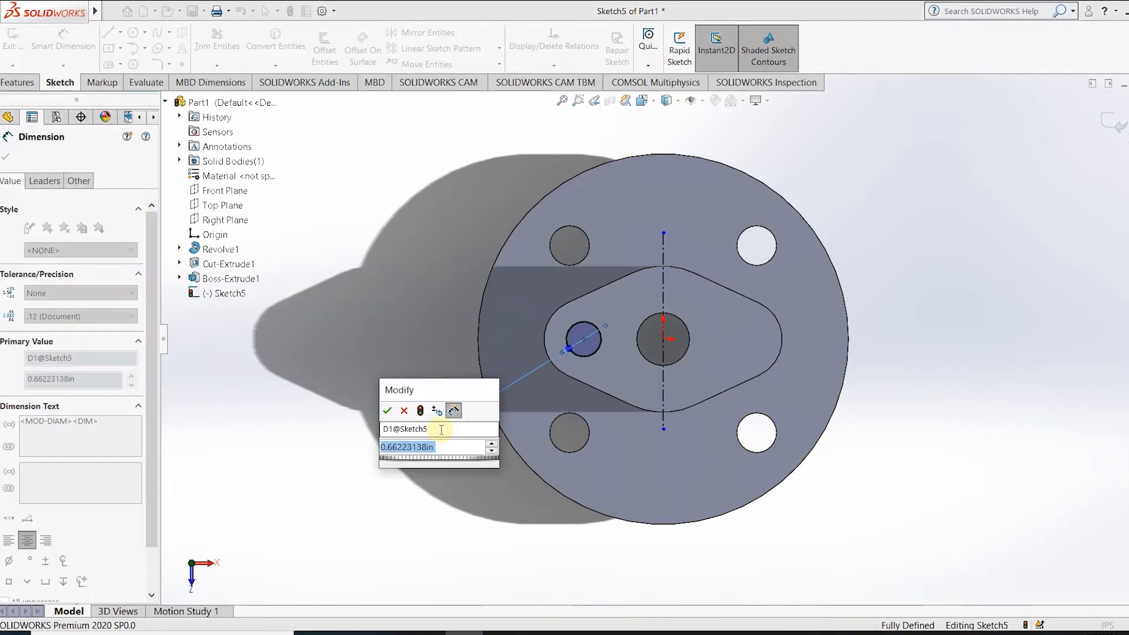
key(Return)
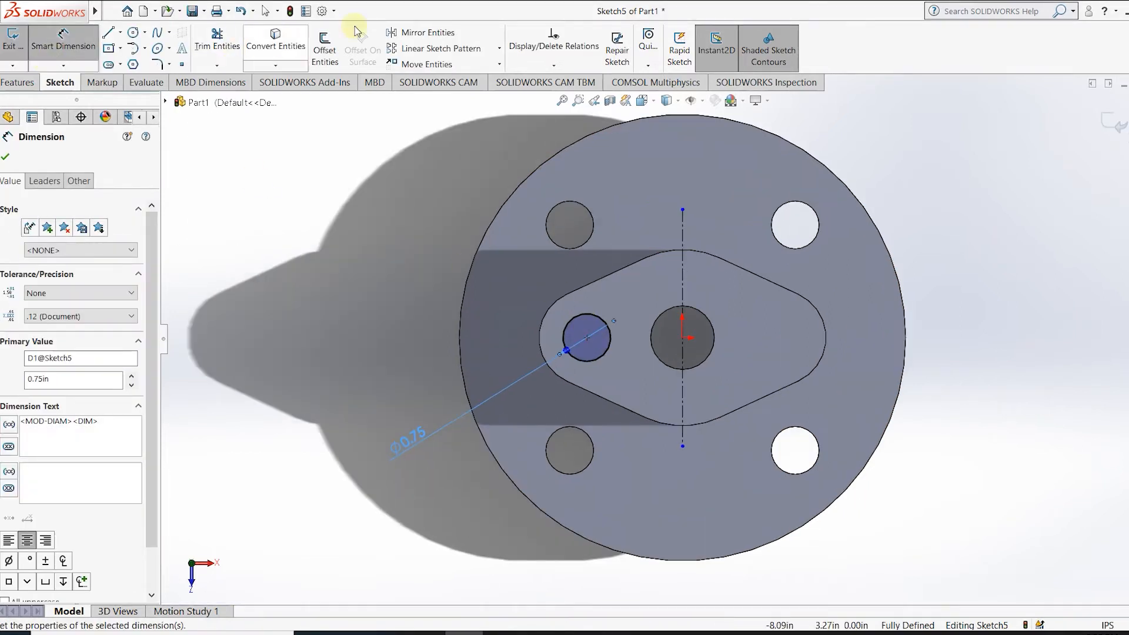
Cut the left lobe circle 1.25 in deep into the boss.
click(28, 83)
click(204, 48)
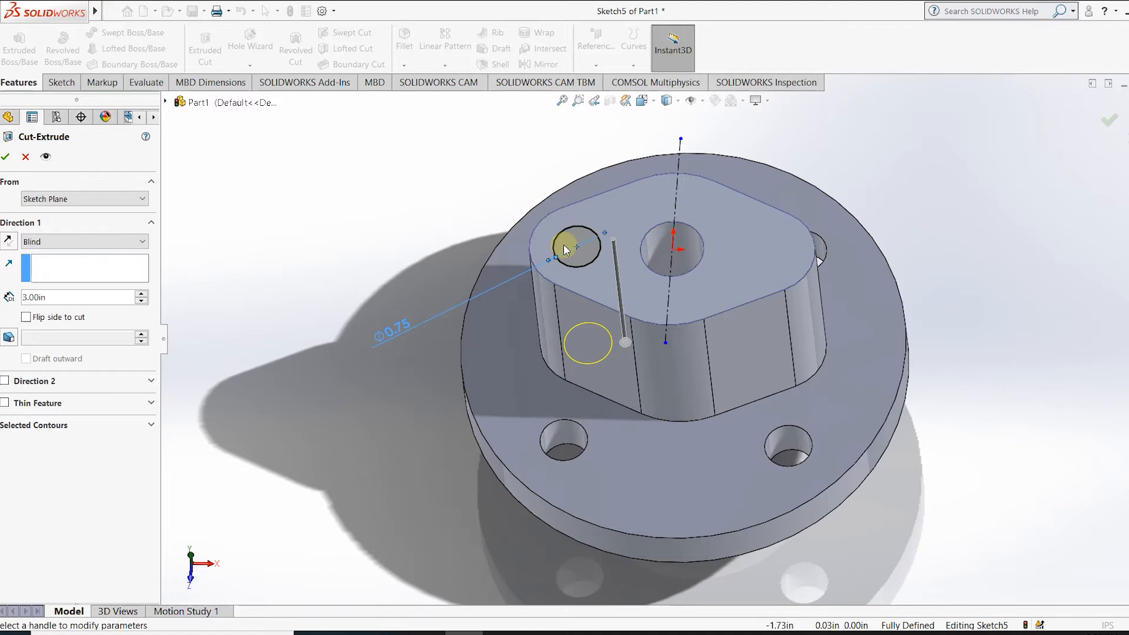
text(1.25)
key(Return)
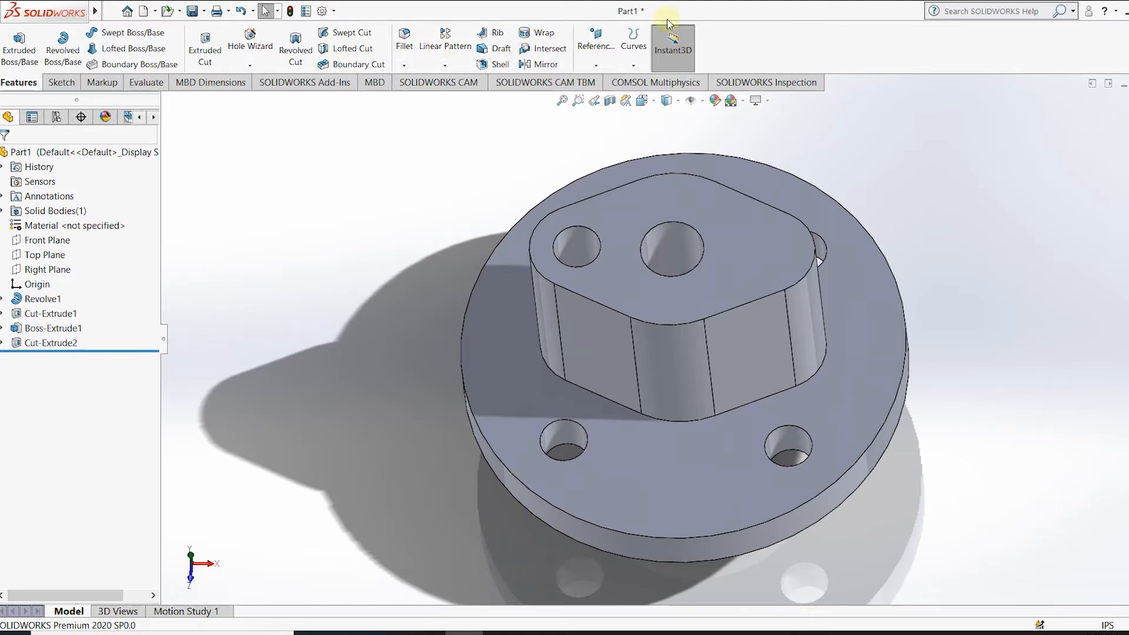
Mirror the left lobe hole cut about the Right Plane.
click(538, 65)
click(165, 101)
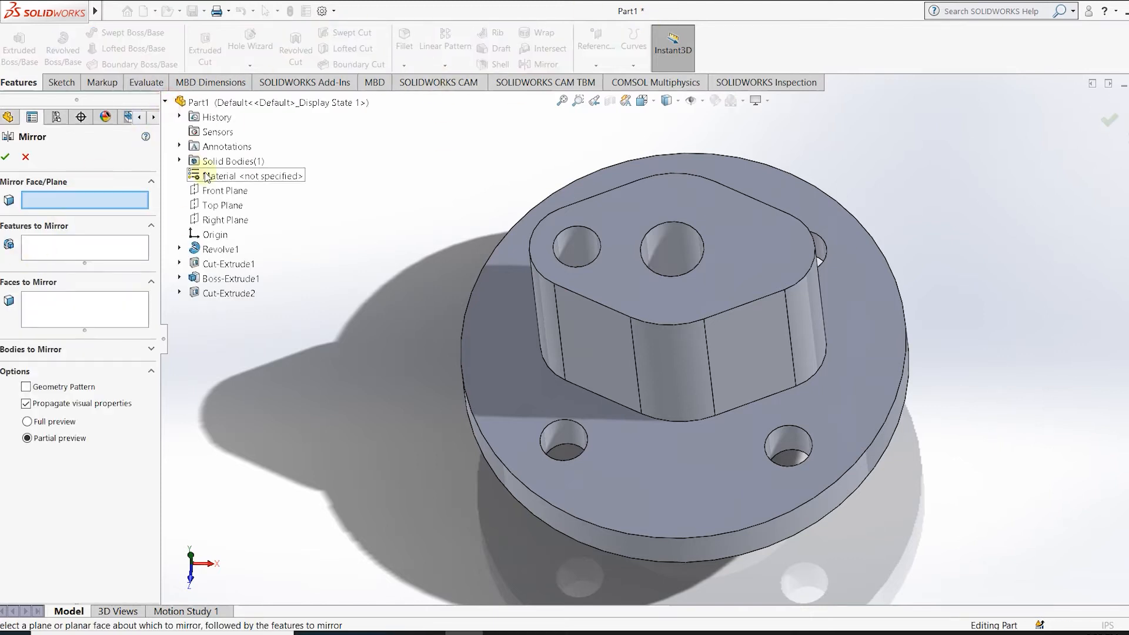
click(226, 219)
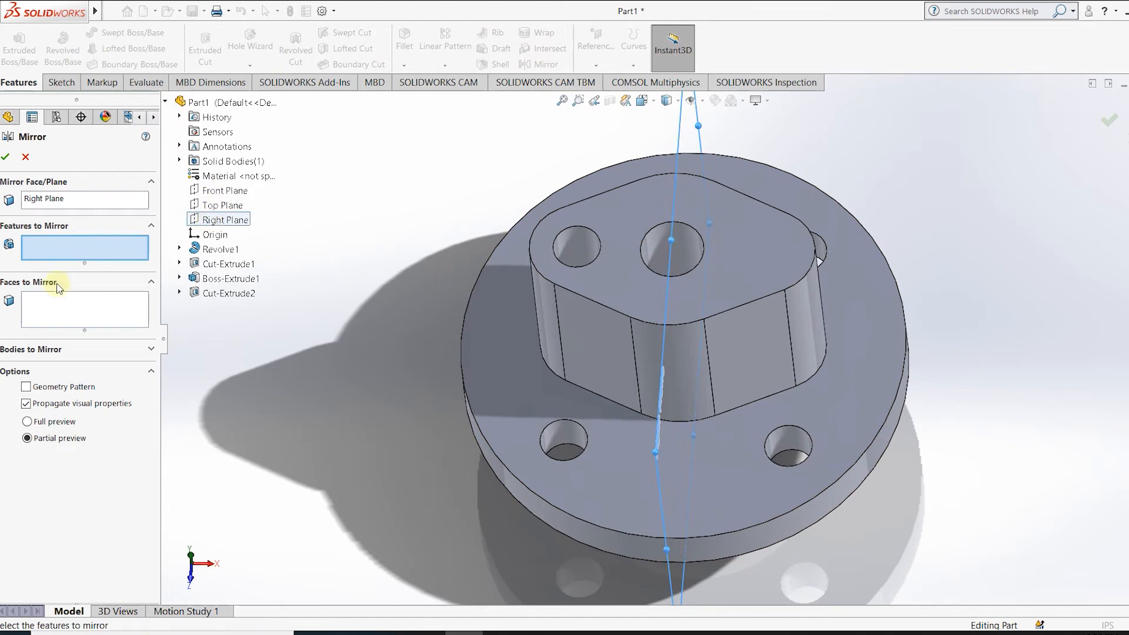
click(219, 293)
click(1109, 119)
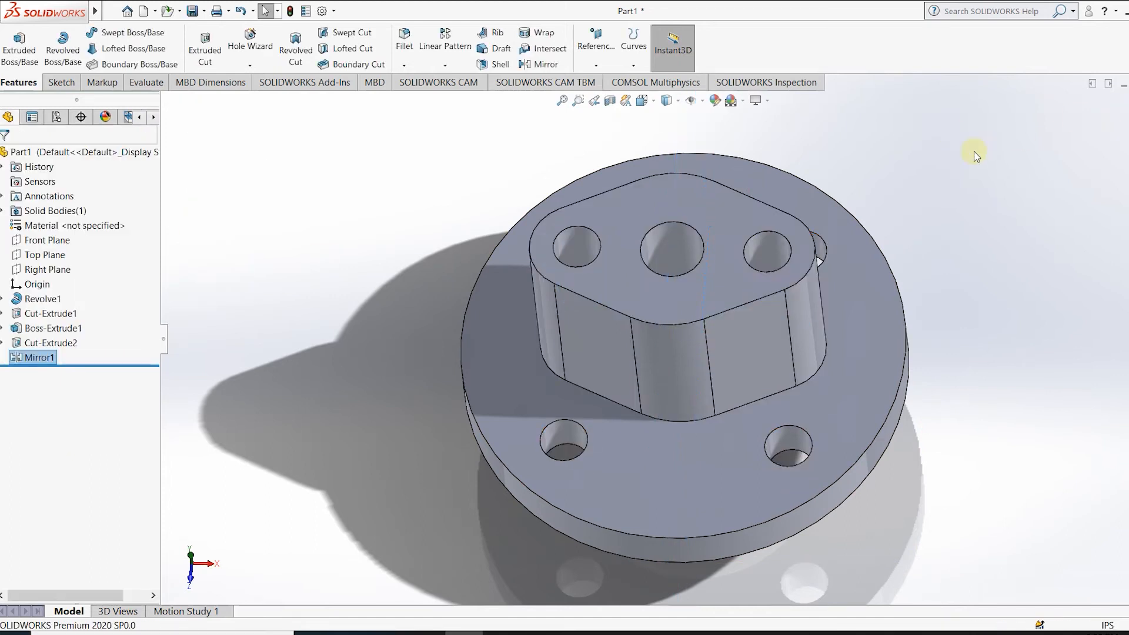
Start a sketch on the boss's top face and convert the face outline and the boss profile's Sketch4 geometry into it.
click(655, 199)
right_click(655, 199)
click(679, 189)
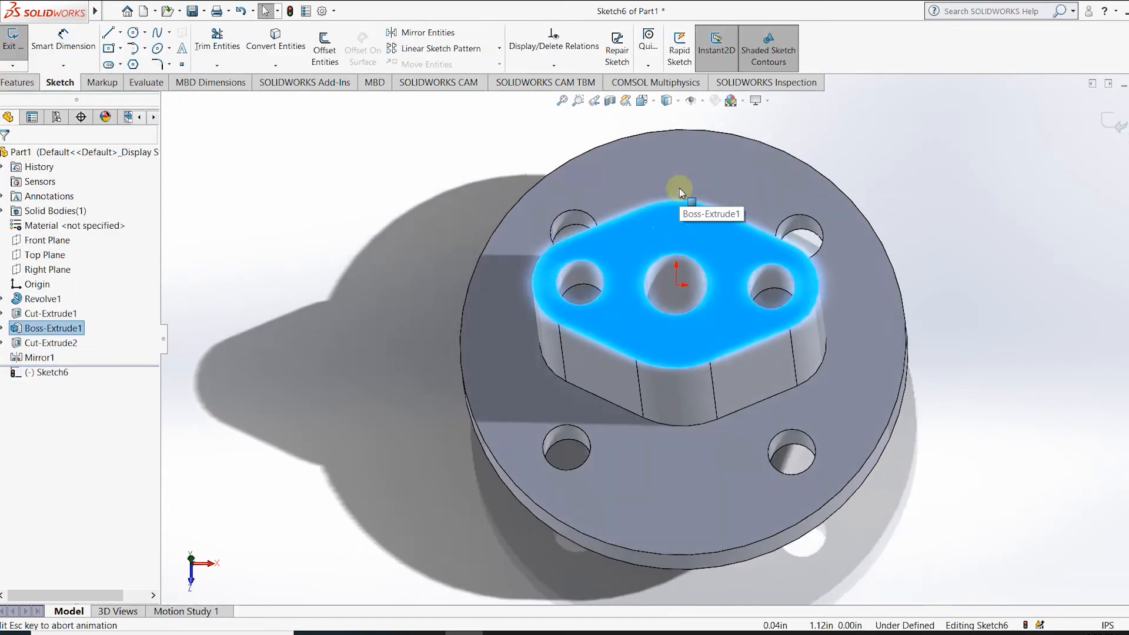
click(276, 47)
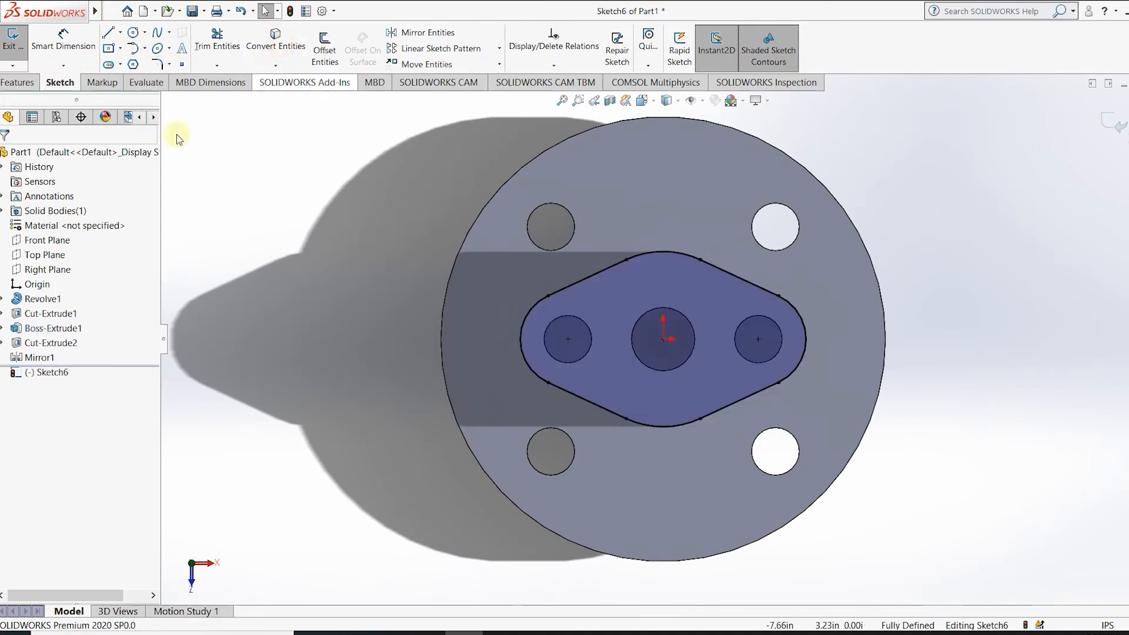
click(180, 279)
click(231, 295)
click(5, 157)
click(884, 220)
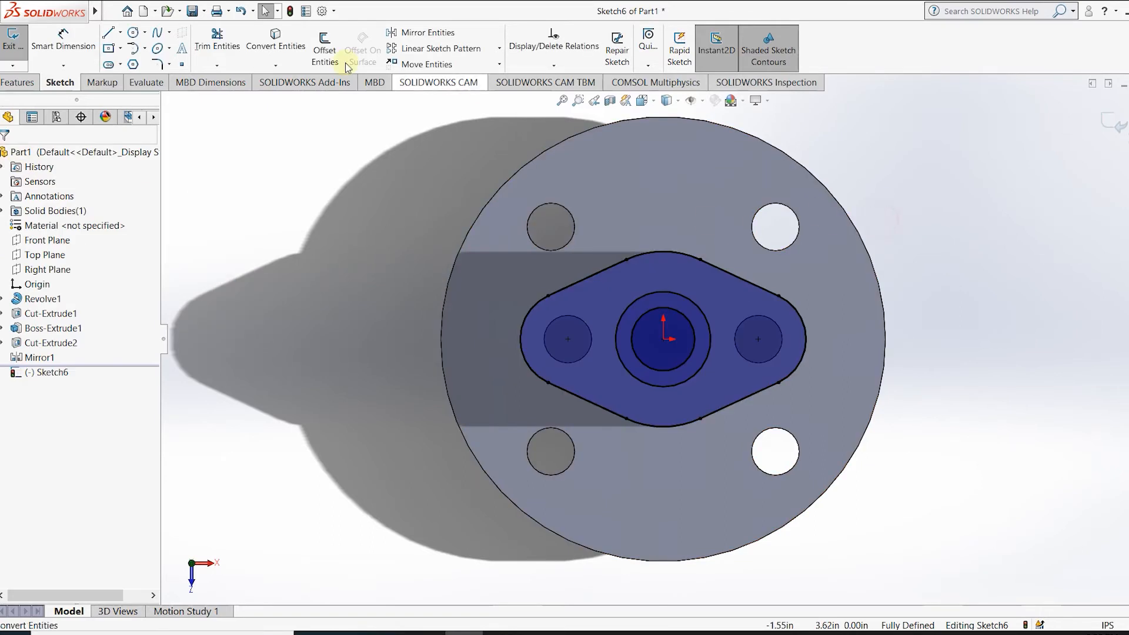
Cut the ring region between the two concentric central circles 1.5 in deep into the boss.
click(18, 82)
click(204, 50)
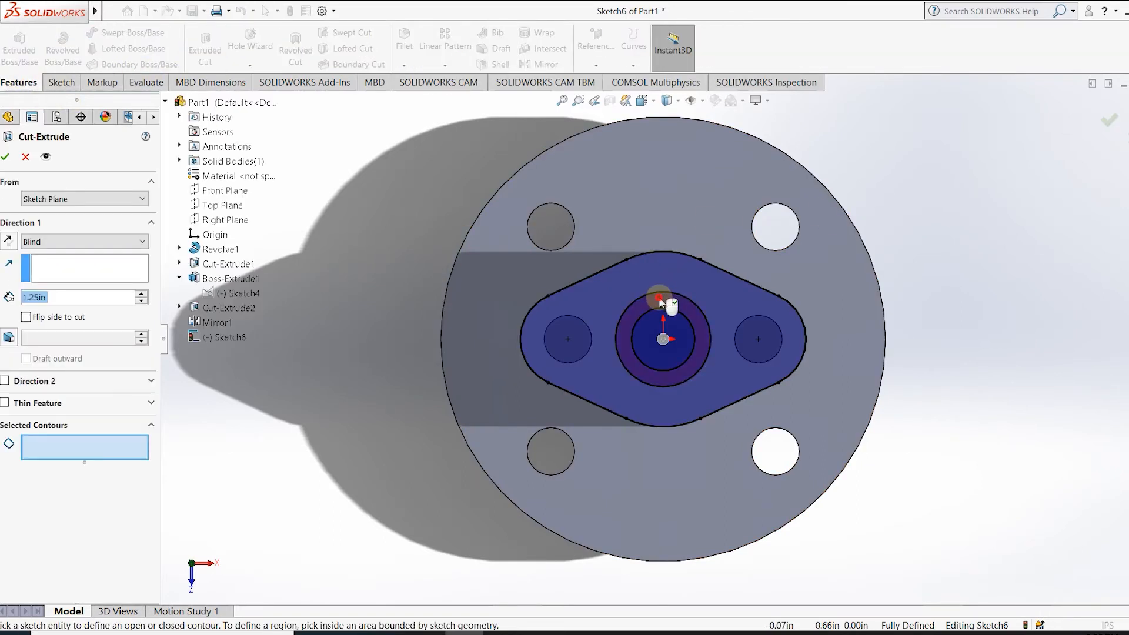
click(659, 300)
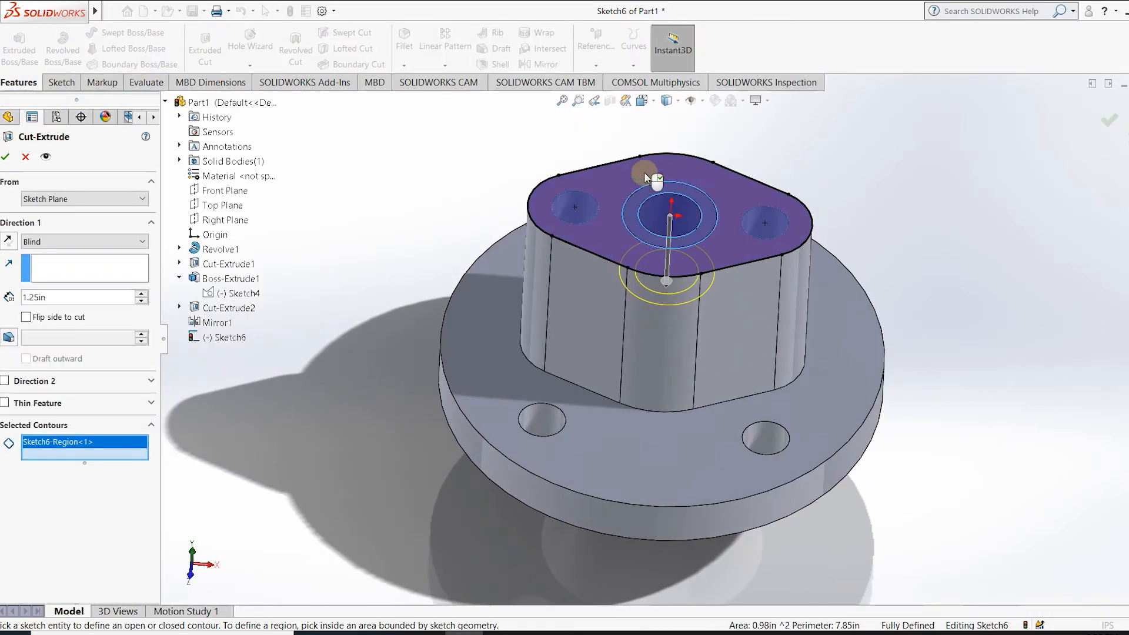
double_click(69, 297)
text(1.2)
key(BackSpace)
text(5)
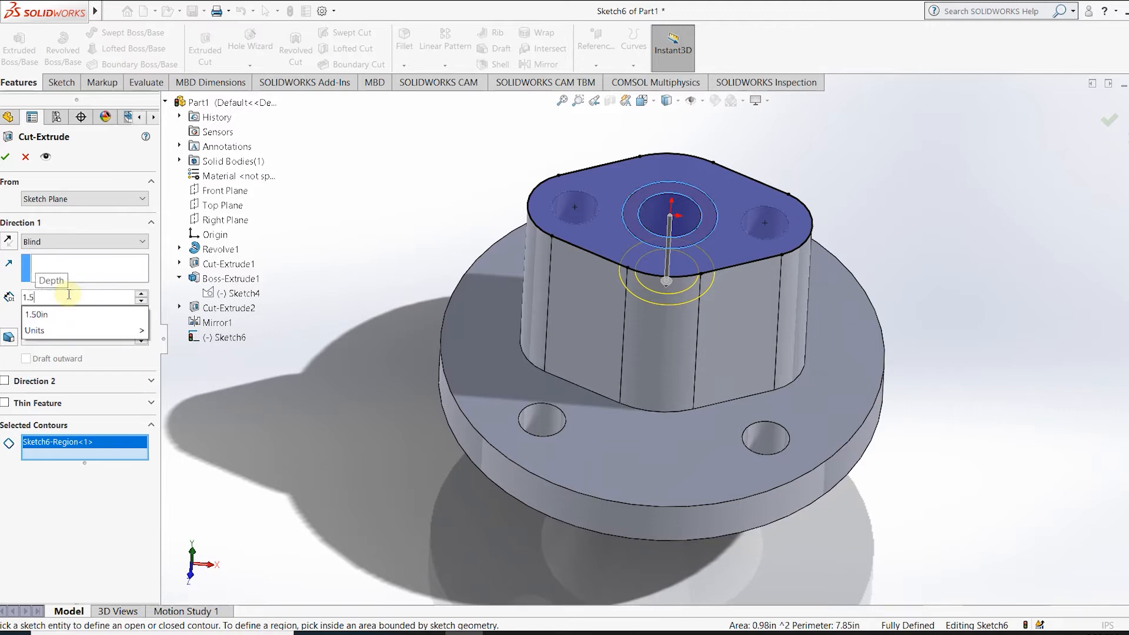
key(Return)
click(7, 158)
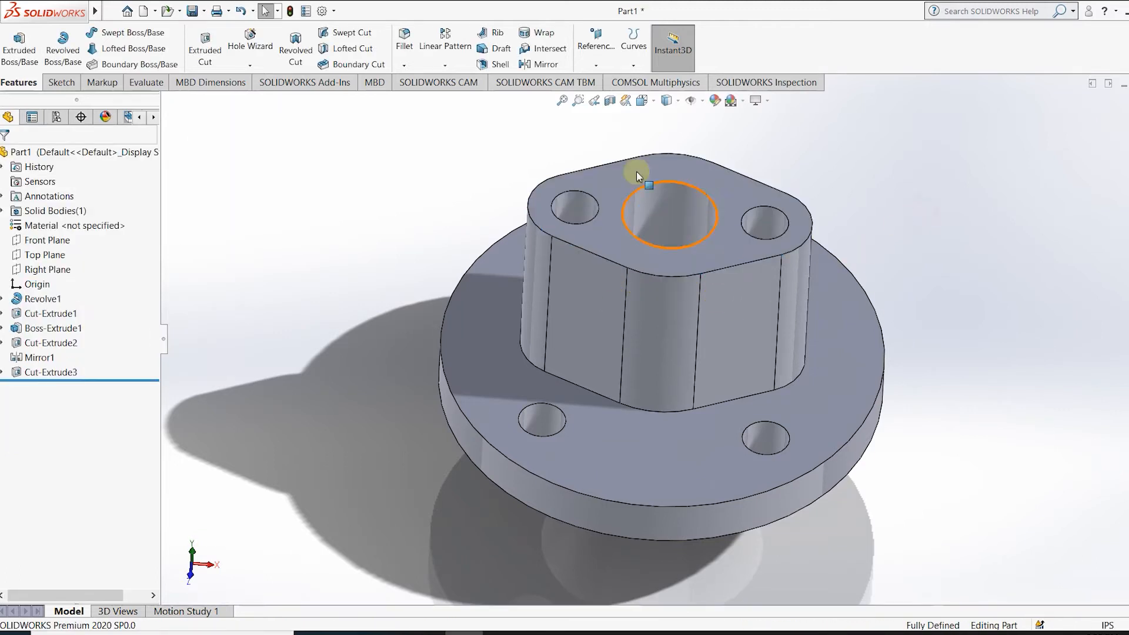
Apply a section view through the part at the Front Plane.
click(610, 105)
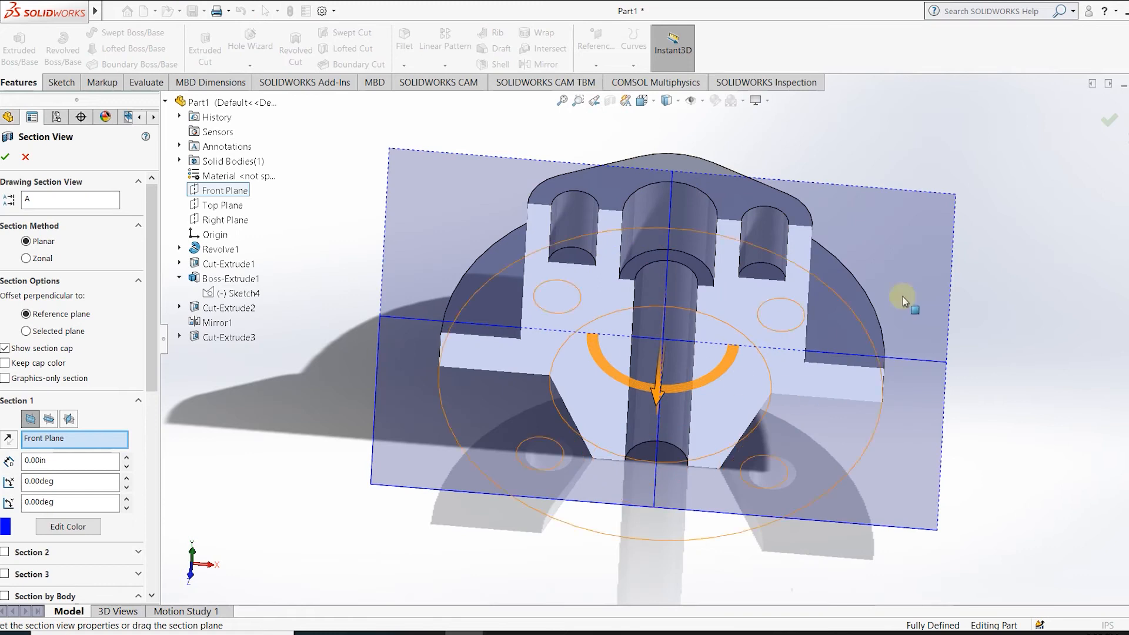
key(Return)
right_click(765, 290)
right_click(751, 319)
click(870, 258)
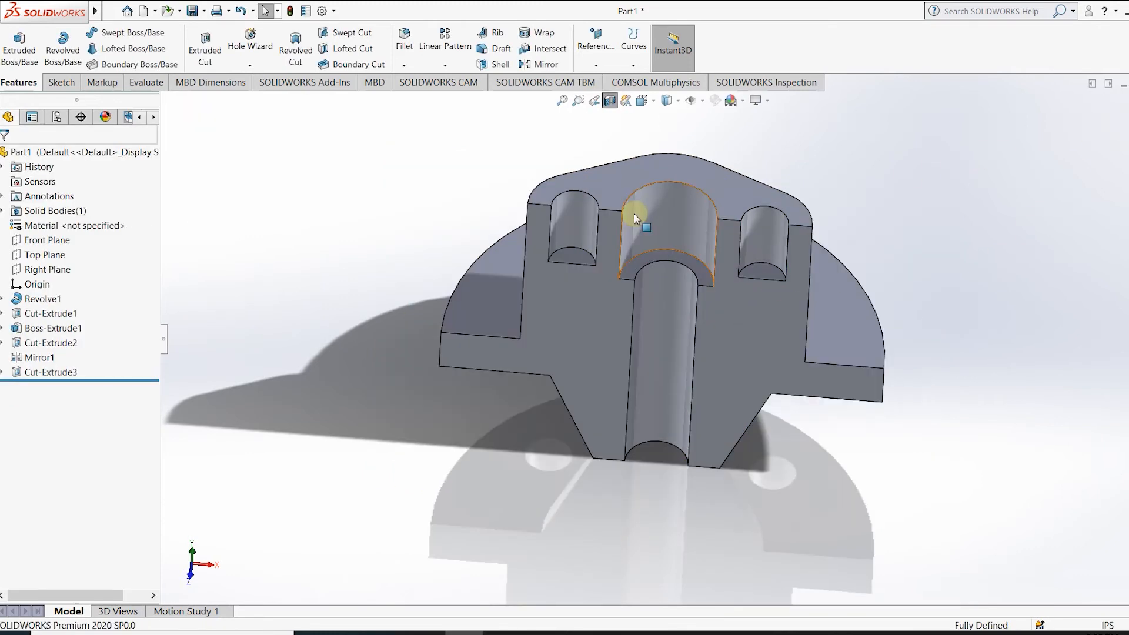
Remove the central counterbore cut and return to editing its sketch on the boss's top face.
right_click(640, 170)
right_click(534, 266)
right_click(482, 293)
click(968, 193)
mouse_move(780, 230)
middle_down()
mouse_move(779, 213)
mouse_move(1053, 153)
middle_up()
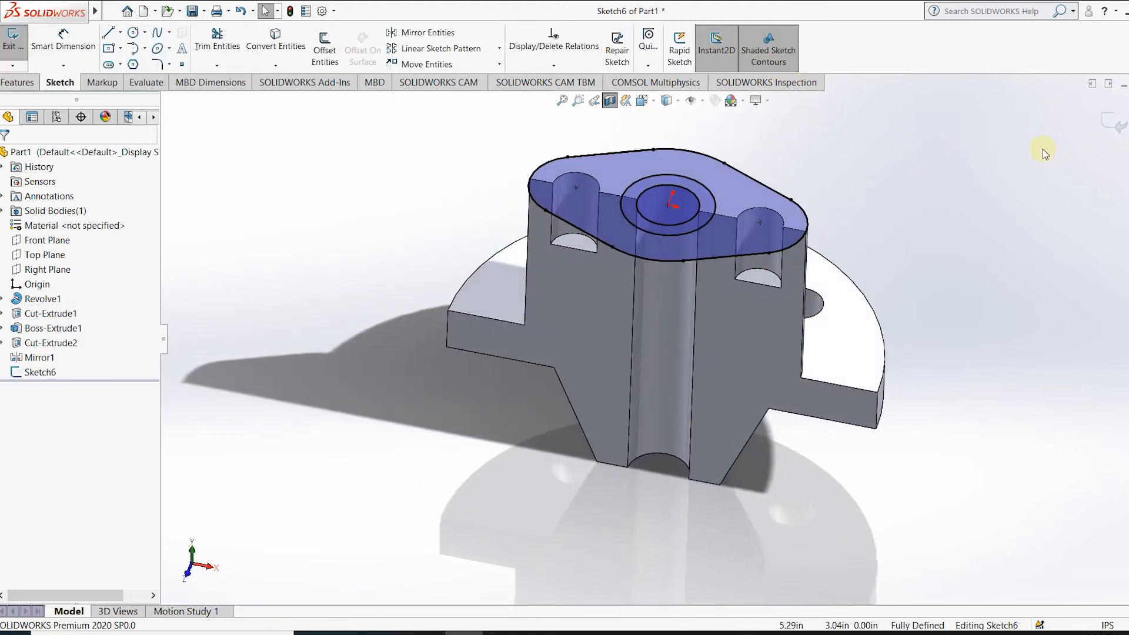
click(1119, 136)
click(692, 331)
Create a blind cut 1.5 in deep from the ring region around the central bore.
click(17, 83)
click(205, 52)
click(638, 188)
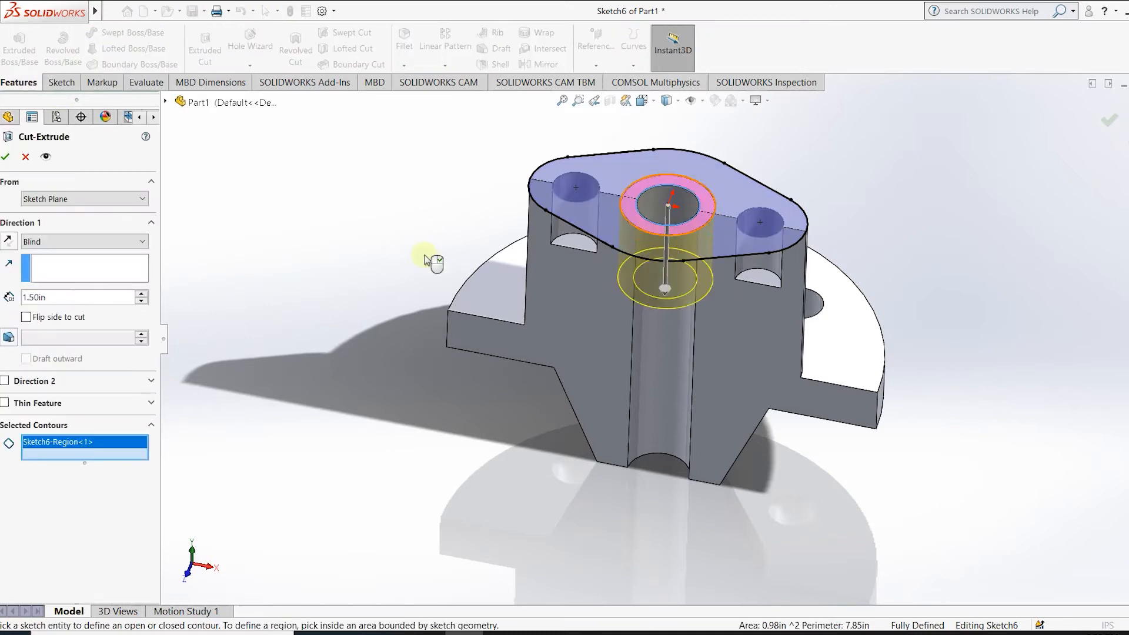
click(7, 157)
Sketch a center rectangle about 1.6 in wide and 1.1 in high on the Front Plane, centred on the bore axis above the origin.
middle_drag(900, 192, 970, 200)
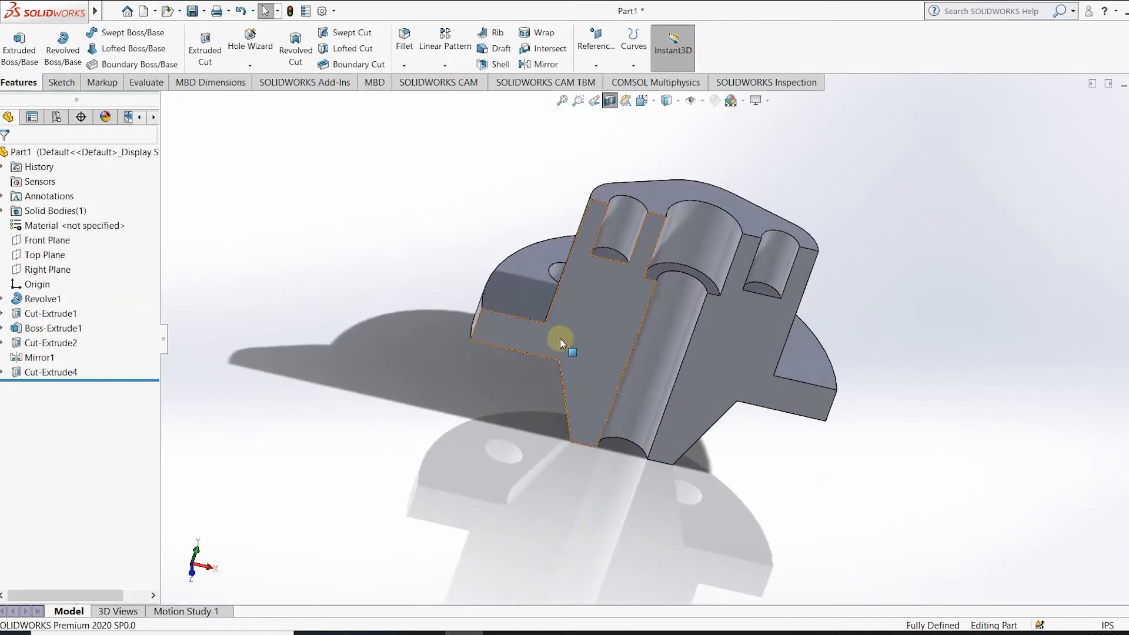
right_click(46, 240)
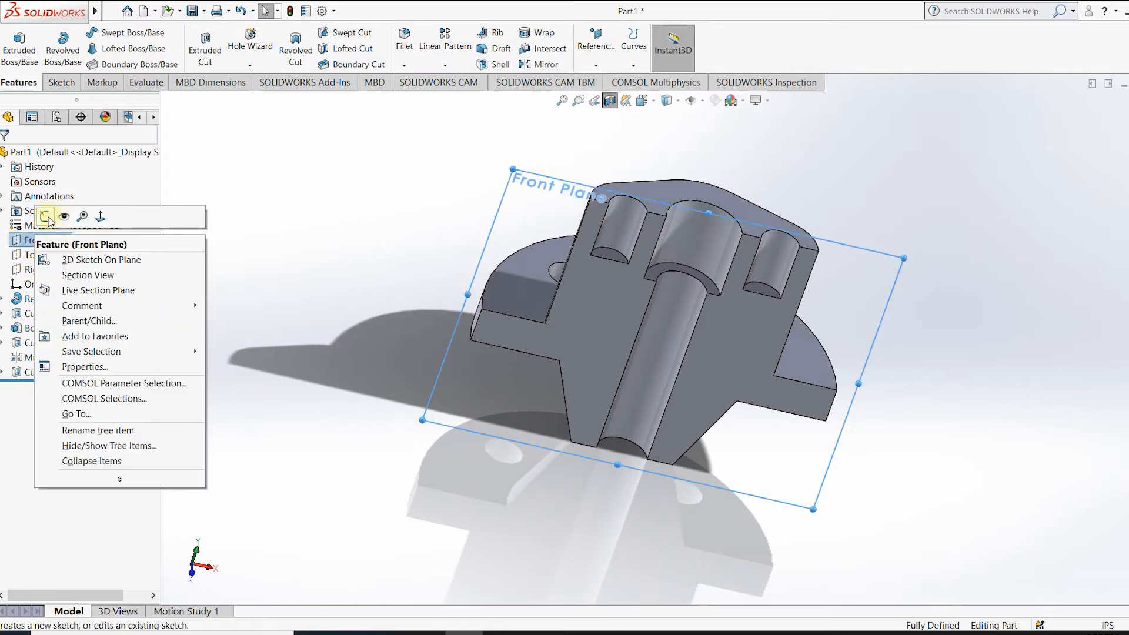
click(47, 219)
middle_drag(467, 230, 470, 237)
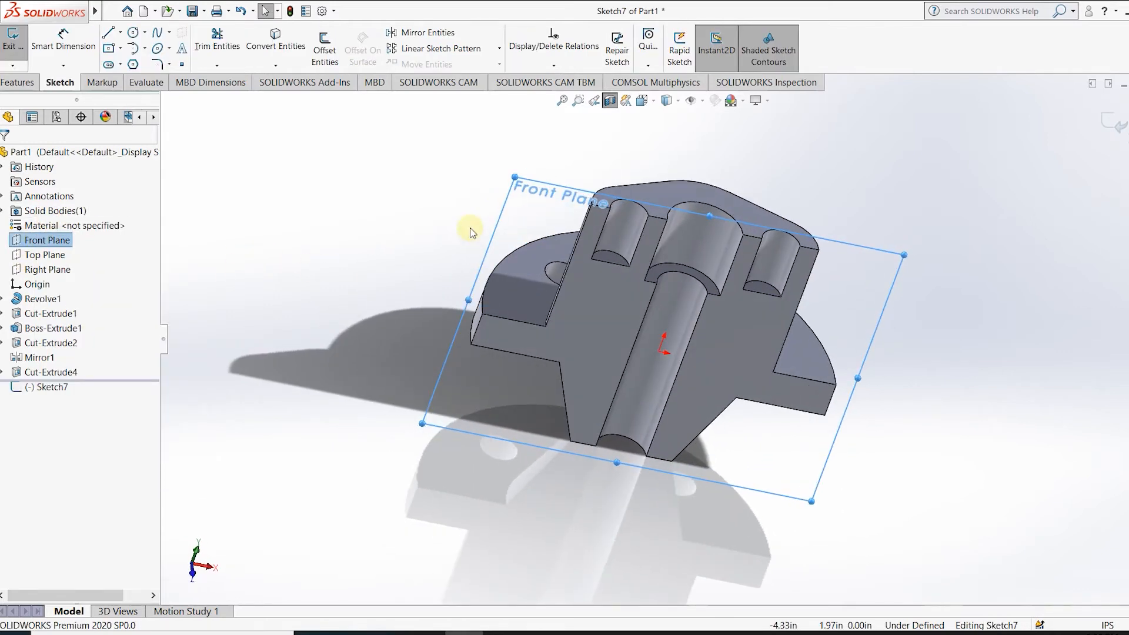
key(ctrl+1)
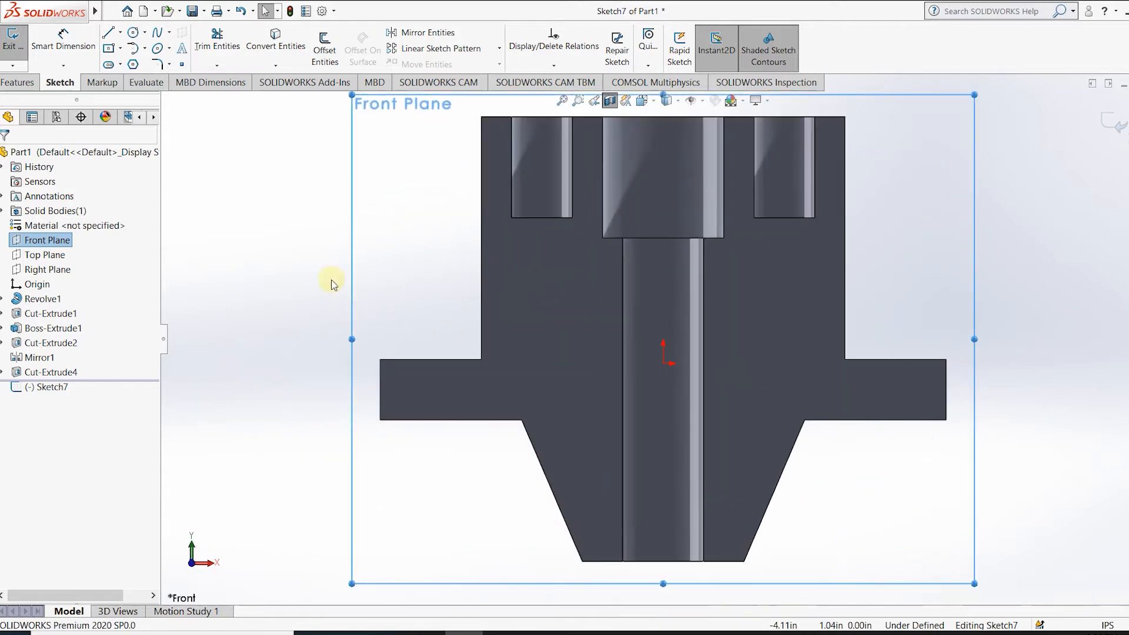
click(109, 48)
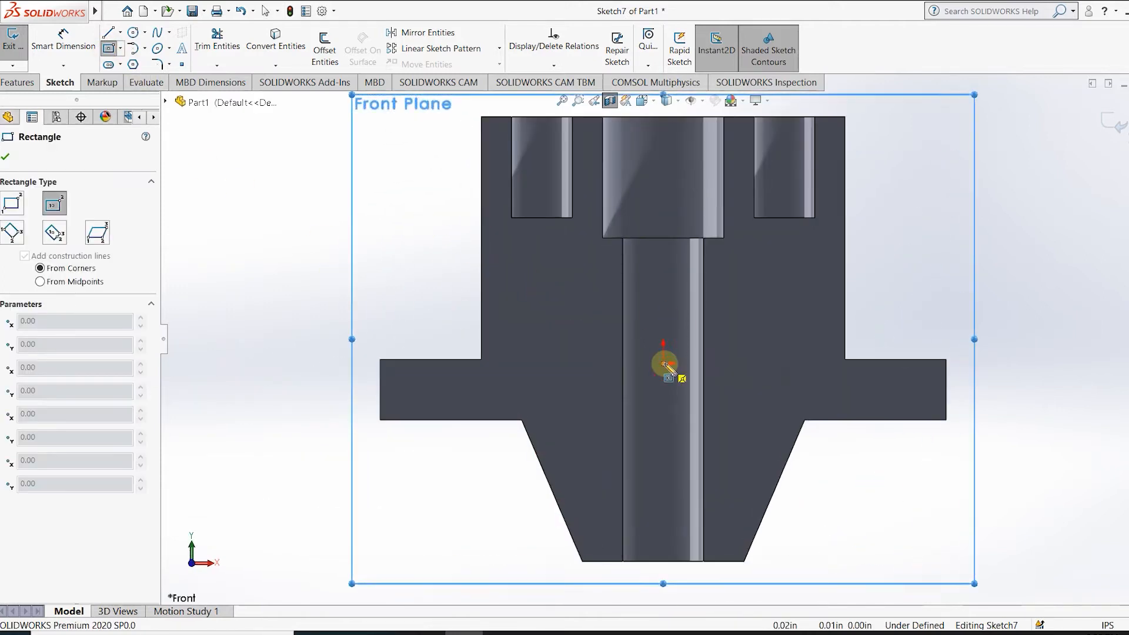
click(663, 311)
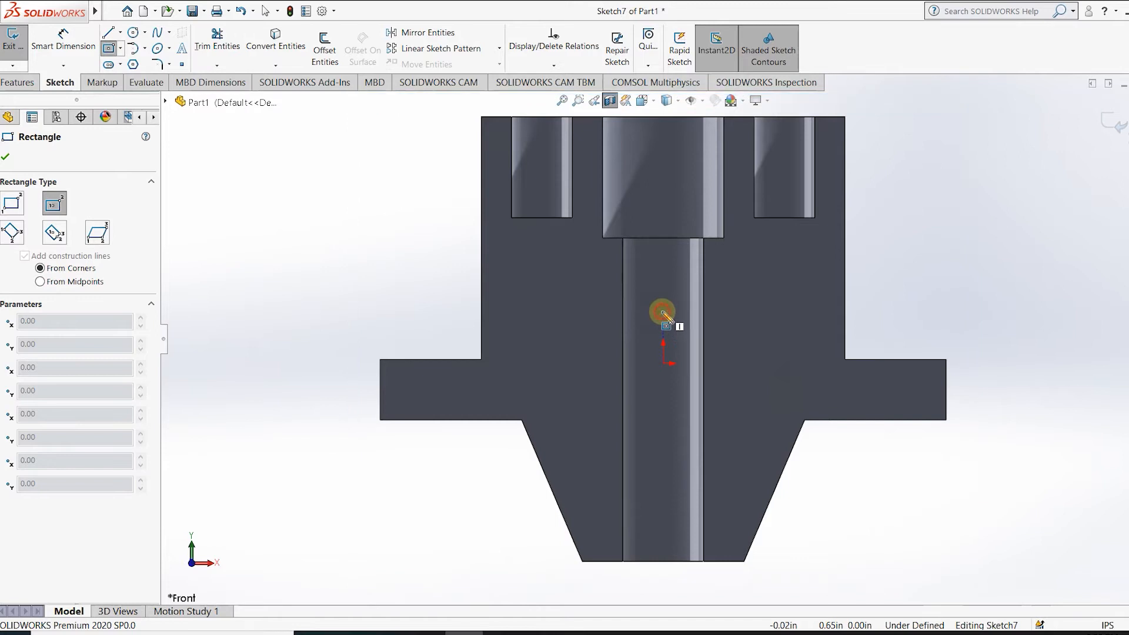
click(728, 266)
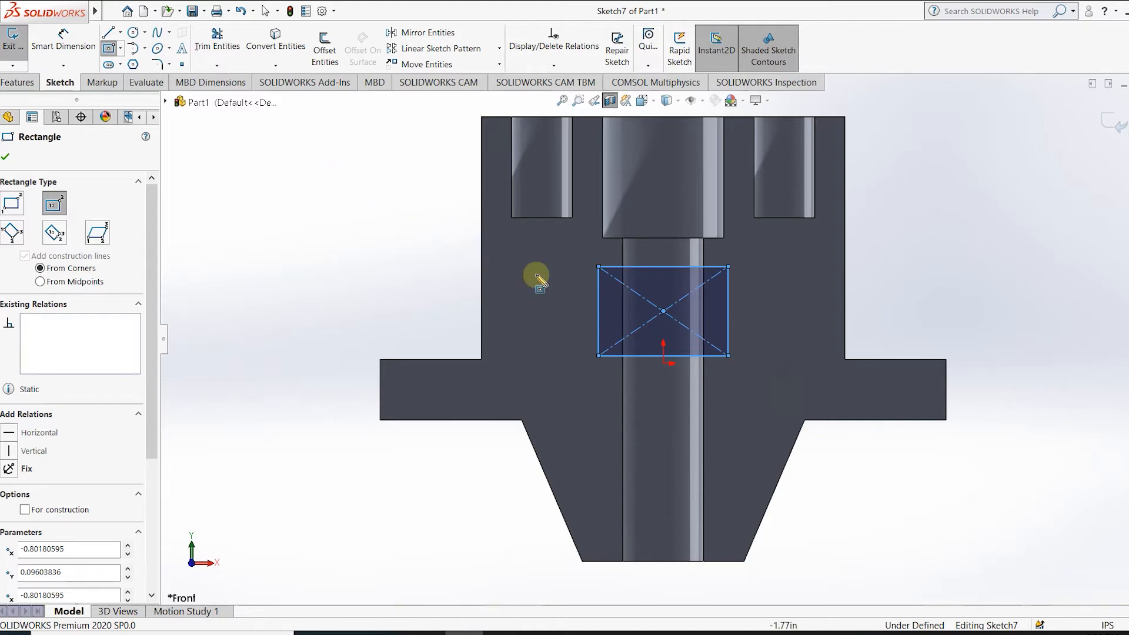
scroll(582, 254, down, 1)
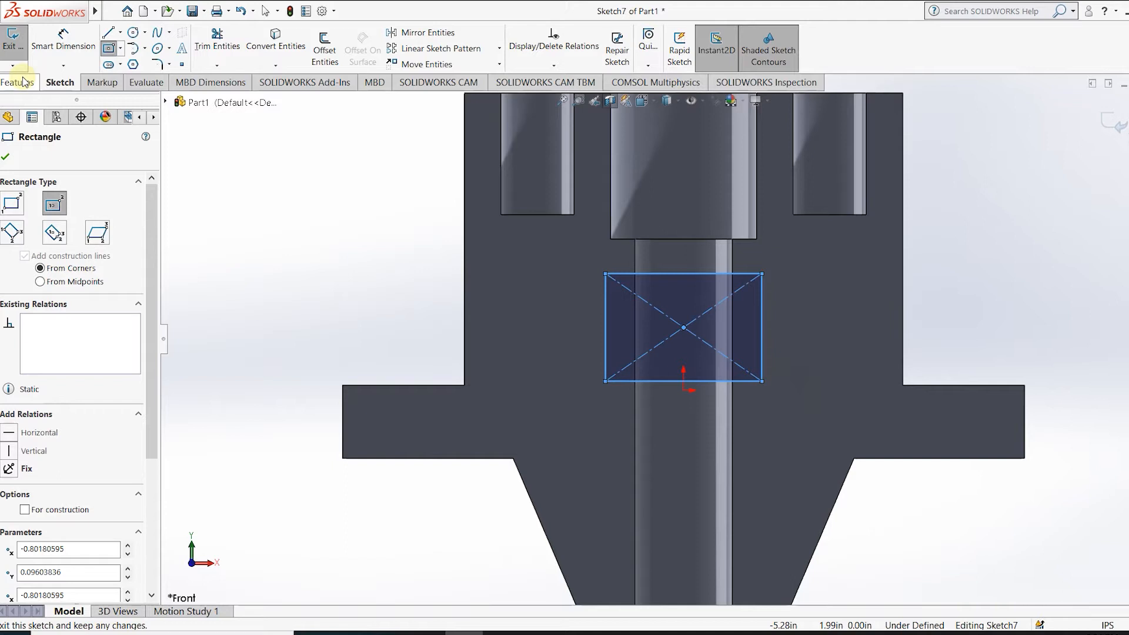
Draw a vertical centerline about 2.5 in long on the bore axis, passing through the center of the rectangle.
scroll(617, 116, up, 2)
scroll(616, 115, down, 2)
click(120, 32)
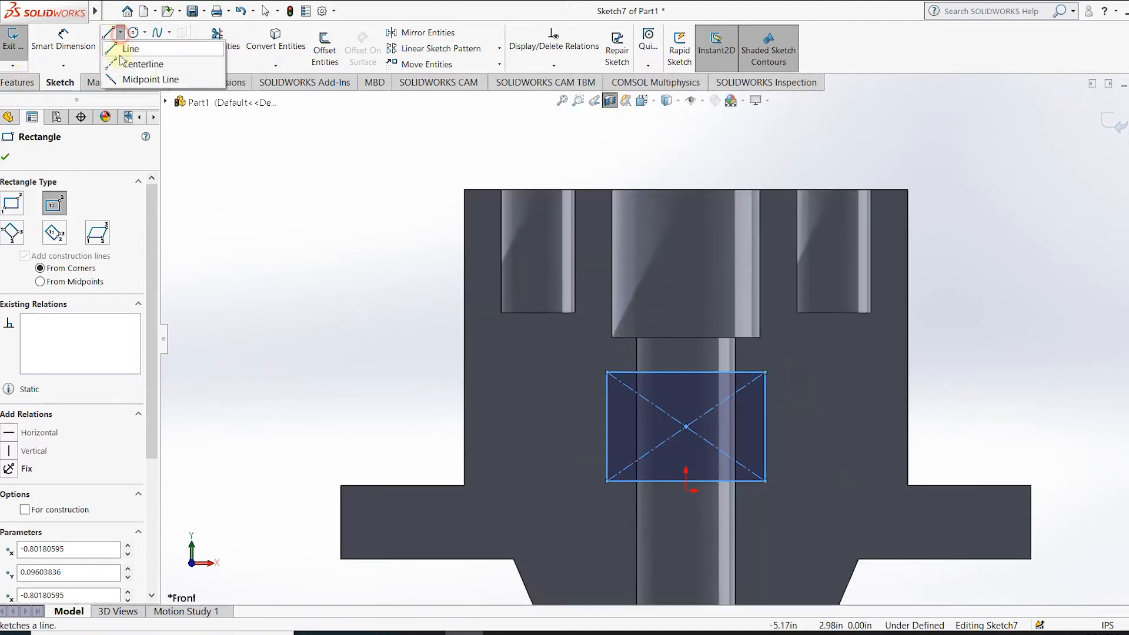
click(140, 63)
drag(686, 299, 686, 546)
key(Escape)
scroll(679, 413, up, 2)
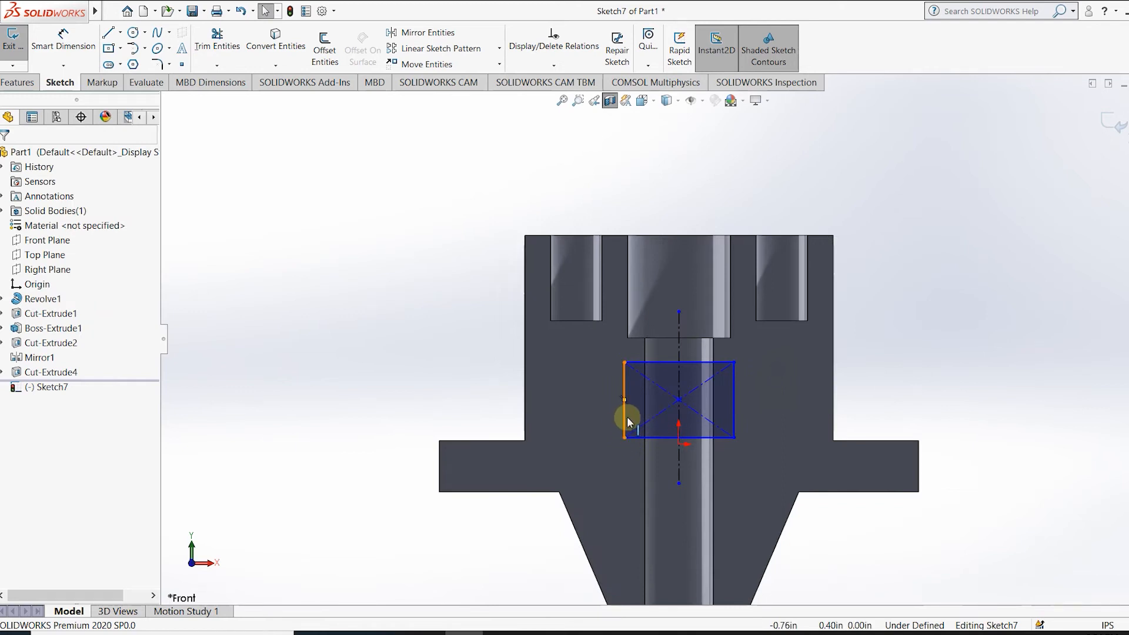
Dimension the rectangle's left edge 0.75 in from the vertical centerline.
click(635, 407)
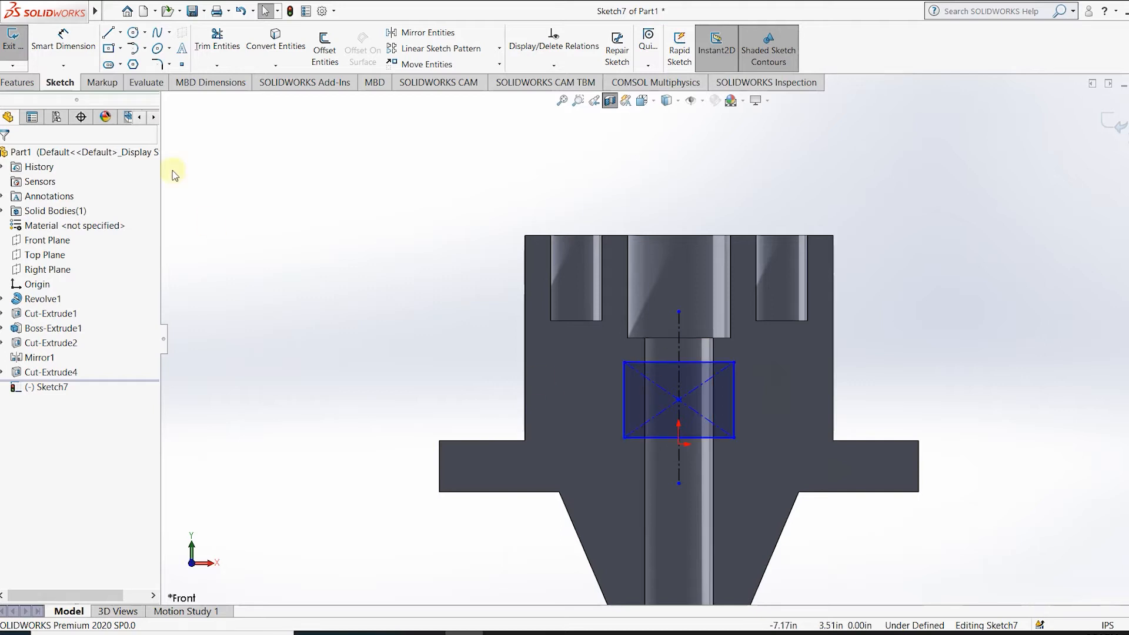
click(64, 41)
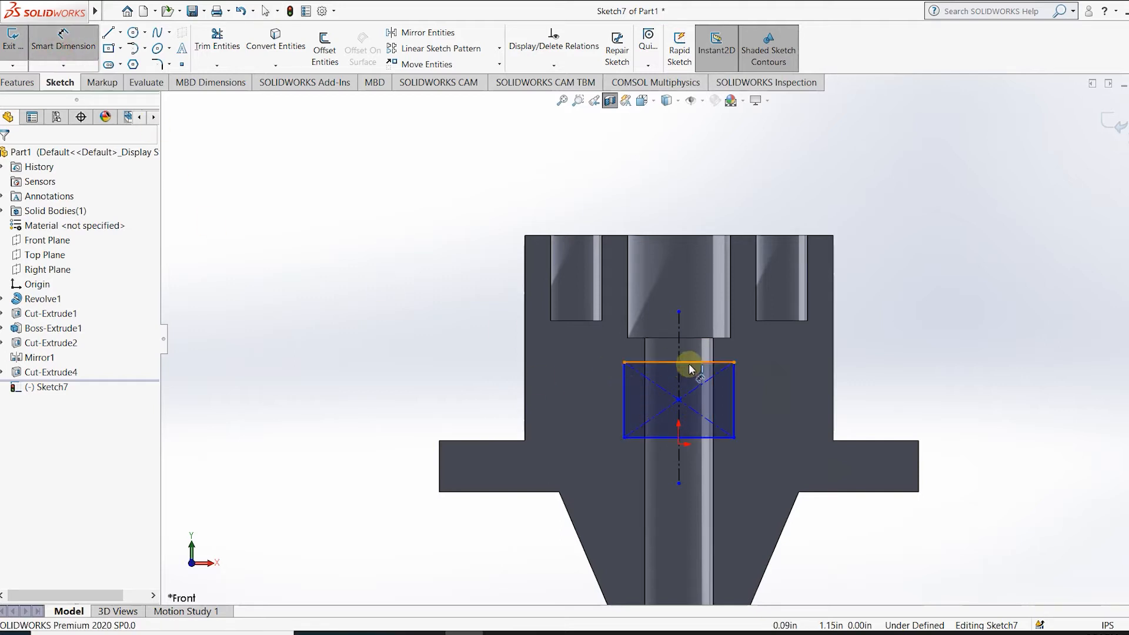
click(624, 380)
click(679, 374)
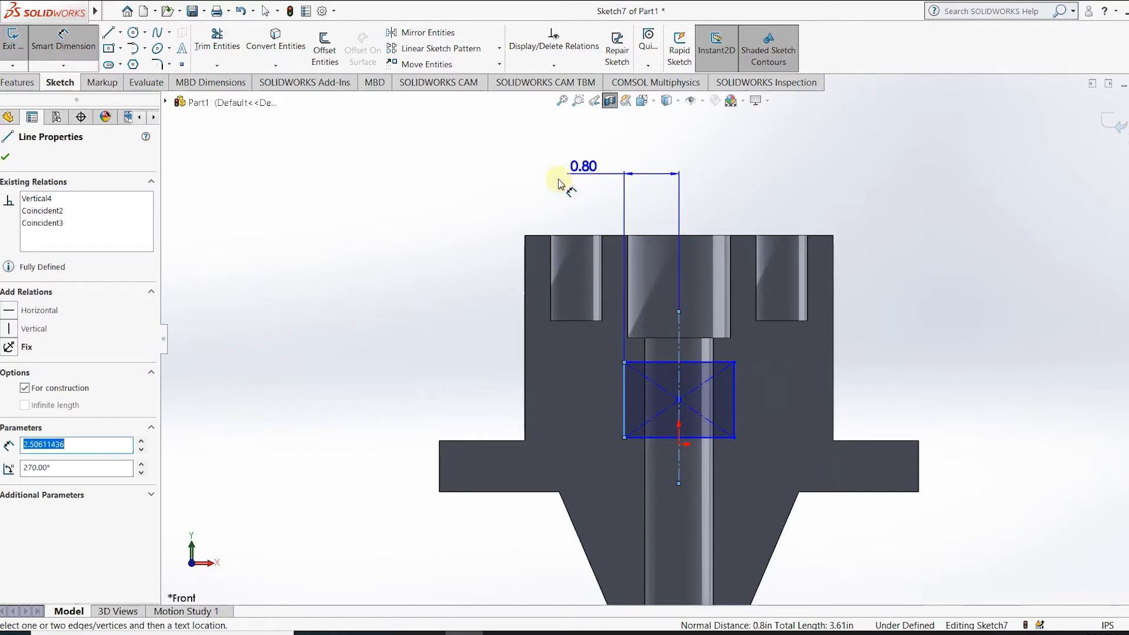
click(555, 180)
text(0.75)
key(Return)
Dimension the rectangle's bottom edge at 0.00 in from the flange's top face so the two are level.
scroll(673, 380, down, 2)
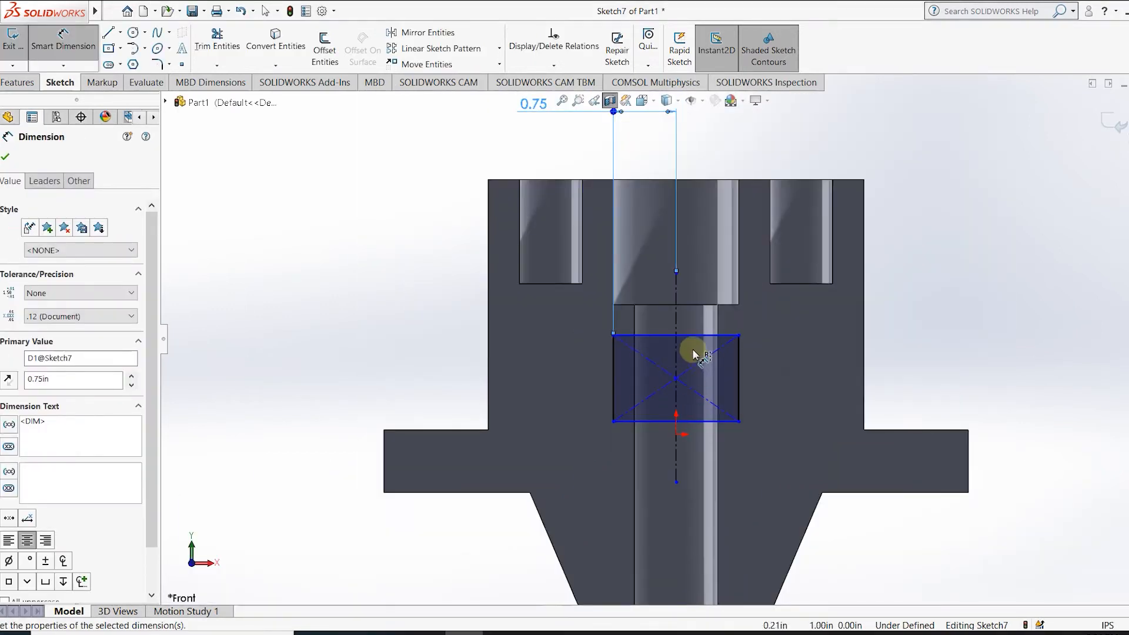
click(617, 421)
click(468, 430)
click(224, 450)
text(00)
key(Return)
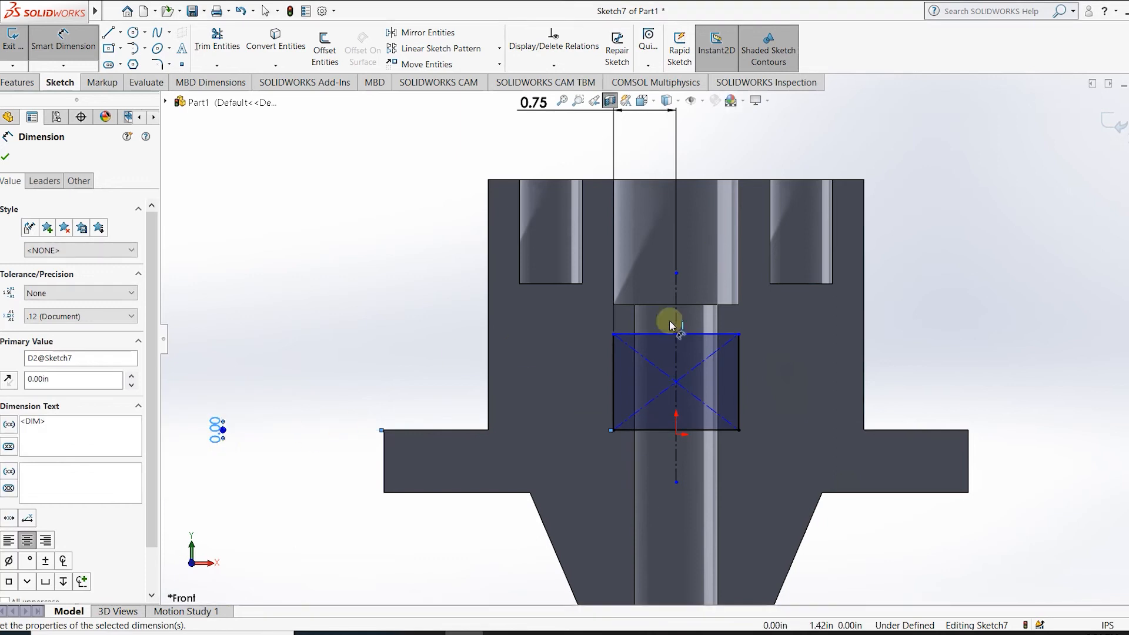
Dimension the rectangle's top edge 3.5 in above the hub's bottom edge.
click(651, 336)
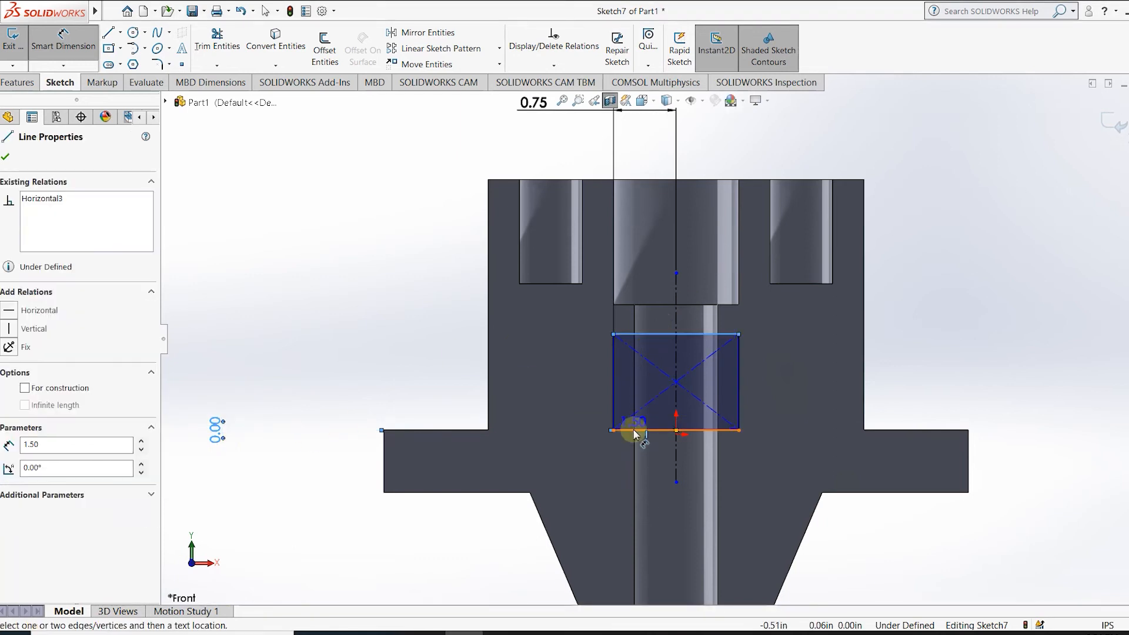
click(641, 430)
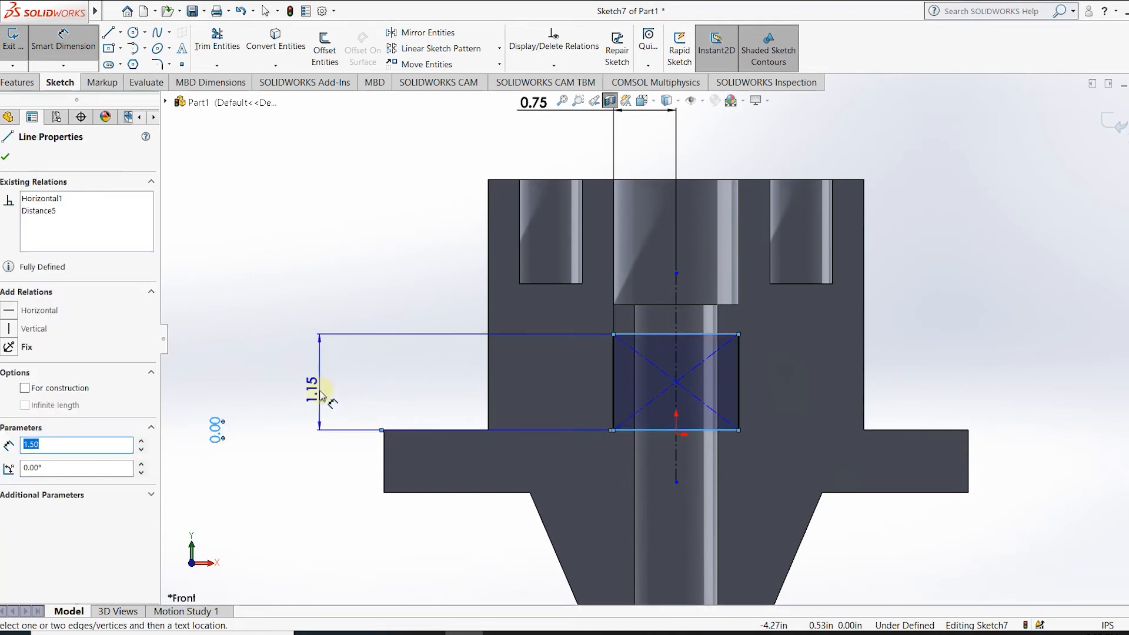
scroll(661, 340, up, 3)
click(648, 391)
click(659, 513)
click(402, 388)
text(3.5)
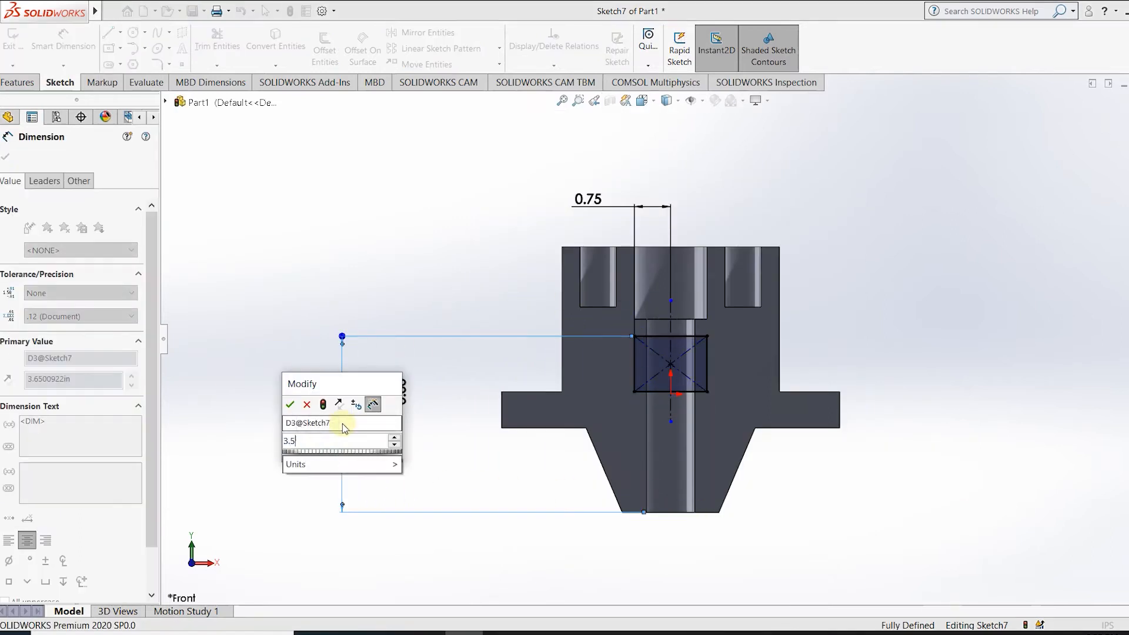
key(Return)
scroll(673, 348, down, 4)
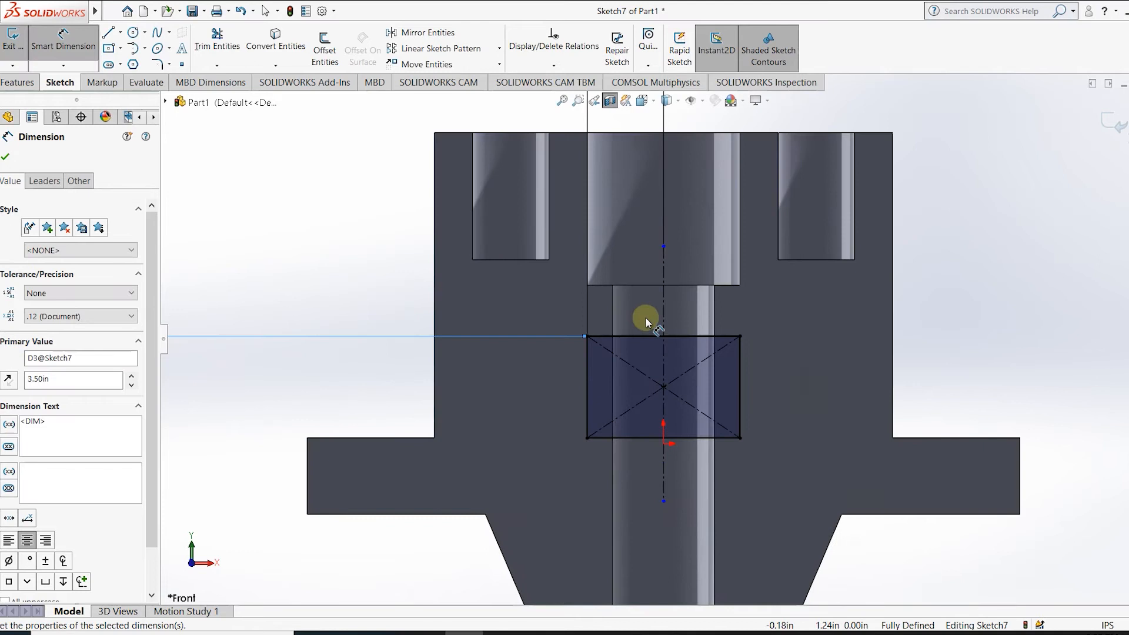
Trim away the rectangle's right half and close the remaining profile with a vertical line along the centerline.
click(217, 41)
mouse_move(694, 321)
mouse_down()
mouse_move(672, 470)
mouse_move(719, 385)
mouse_move(750, 423)
mouse_up()
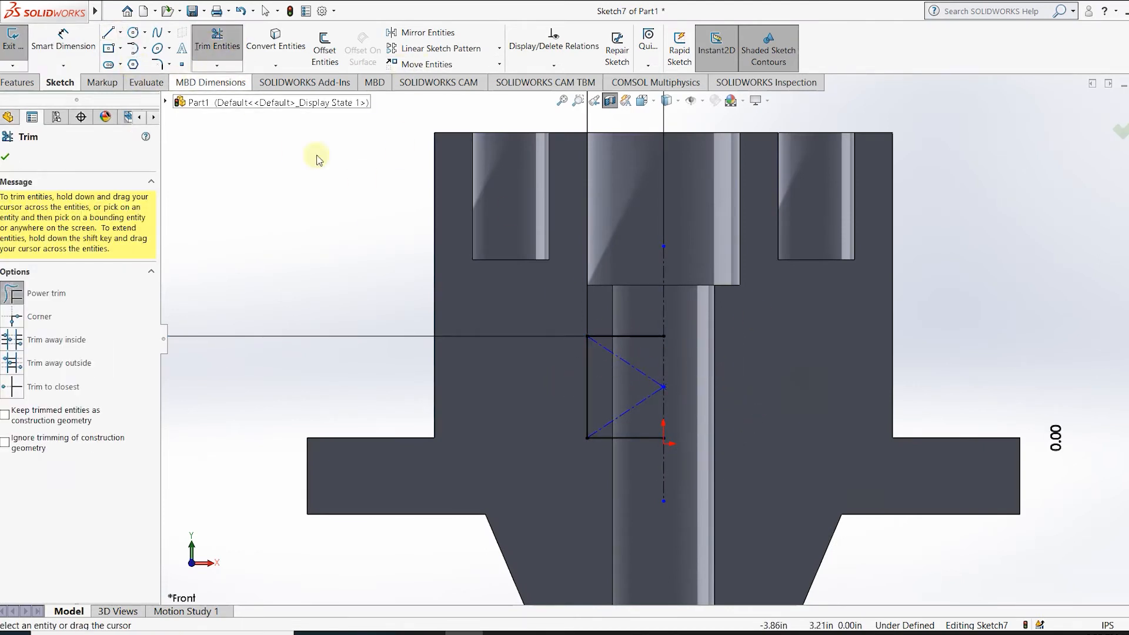
click(108, 32)
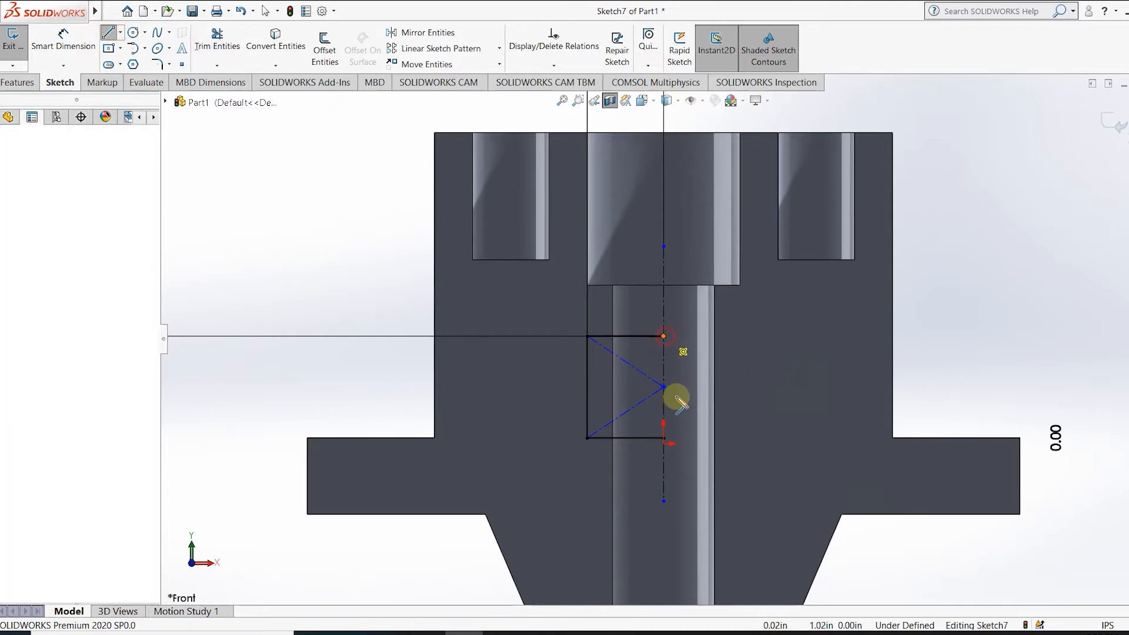
click(664, 438)
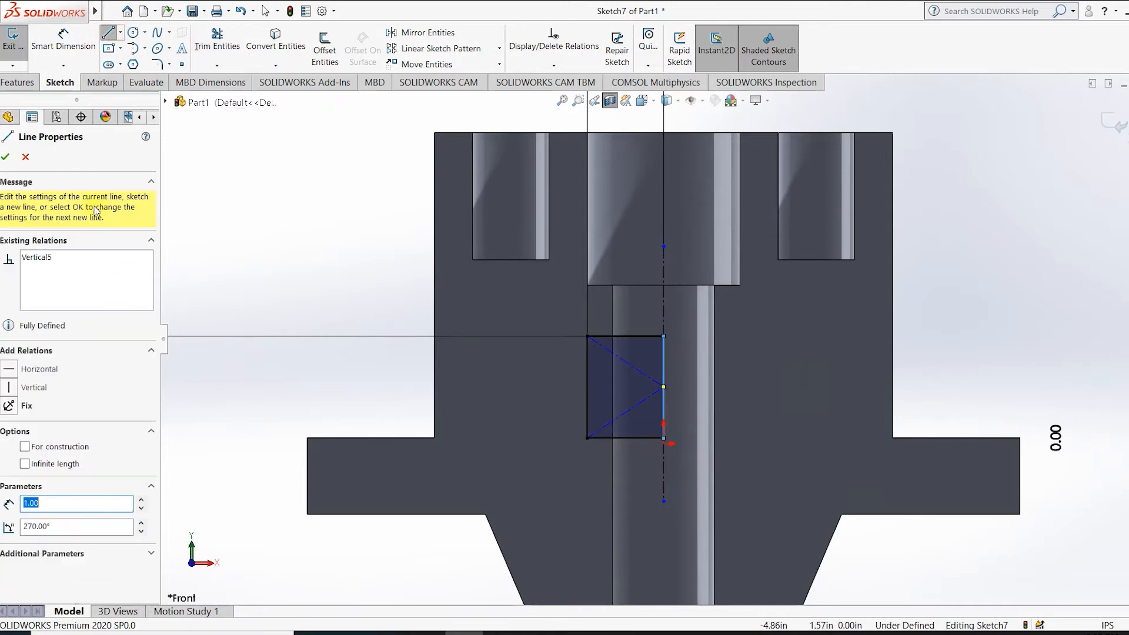
Try to revolve the rectangular profile 360° about the centerline as a boss.
click(18, 81)
click(63, 47)
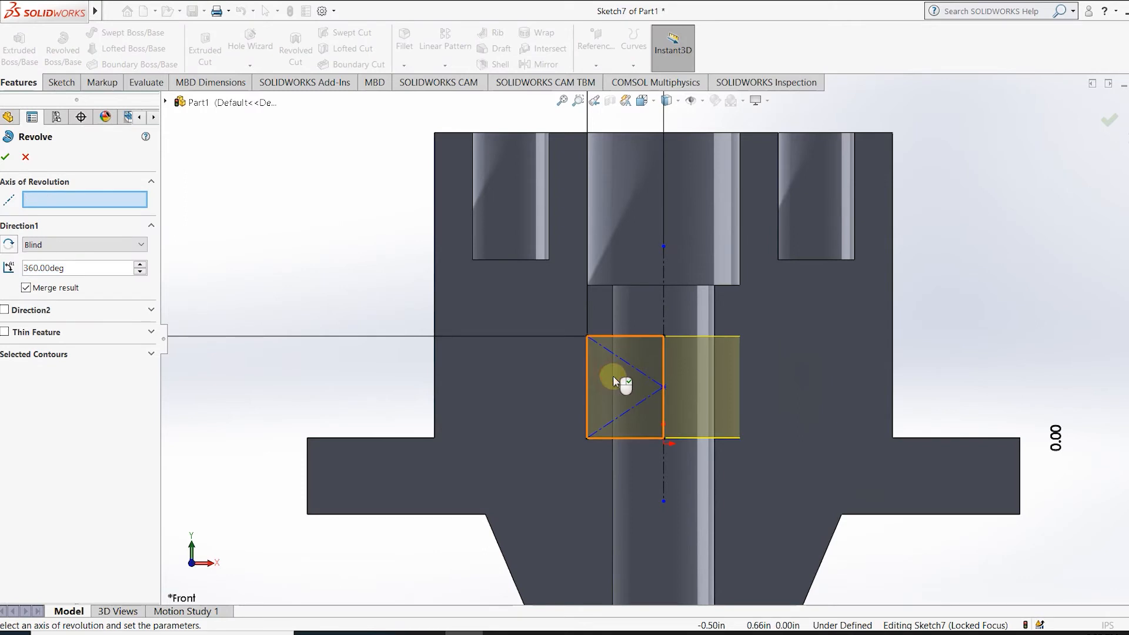
middle_drag(613, 377, 577, 443)
click(6, 157)
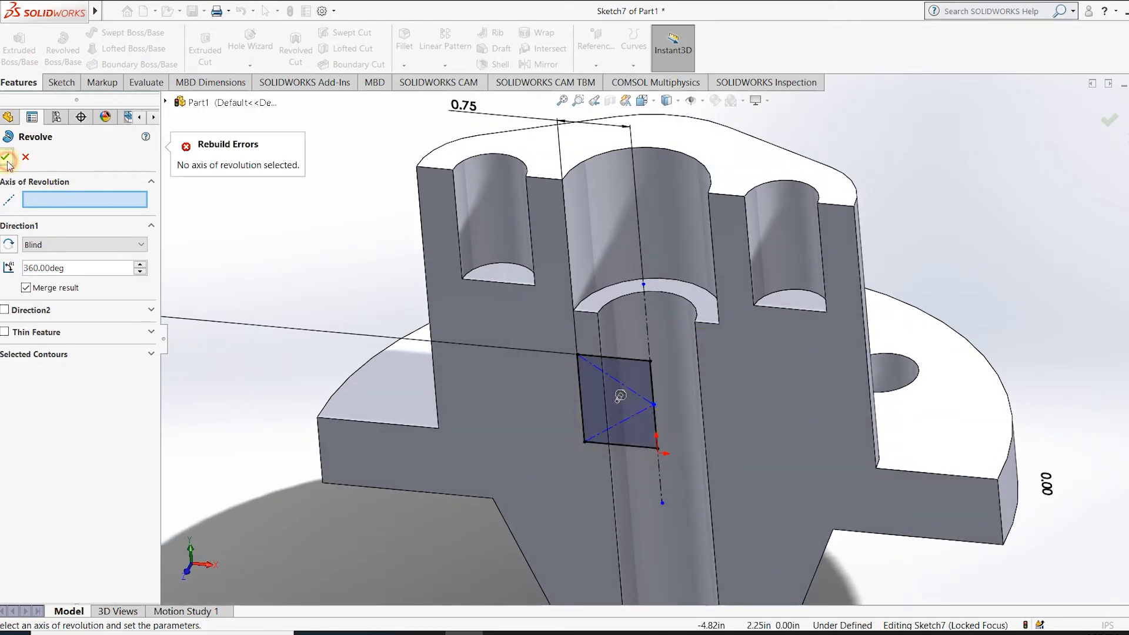
click(646, 315)
click(6, 157)
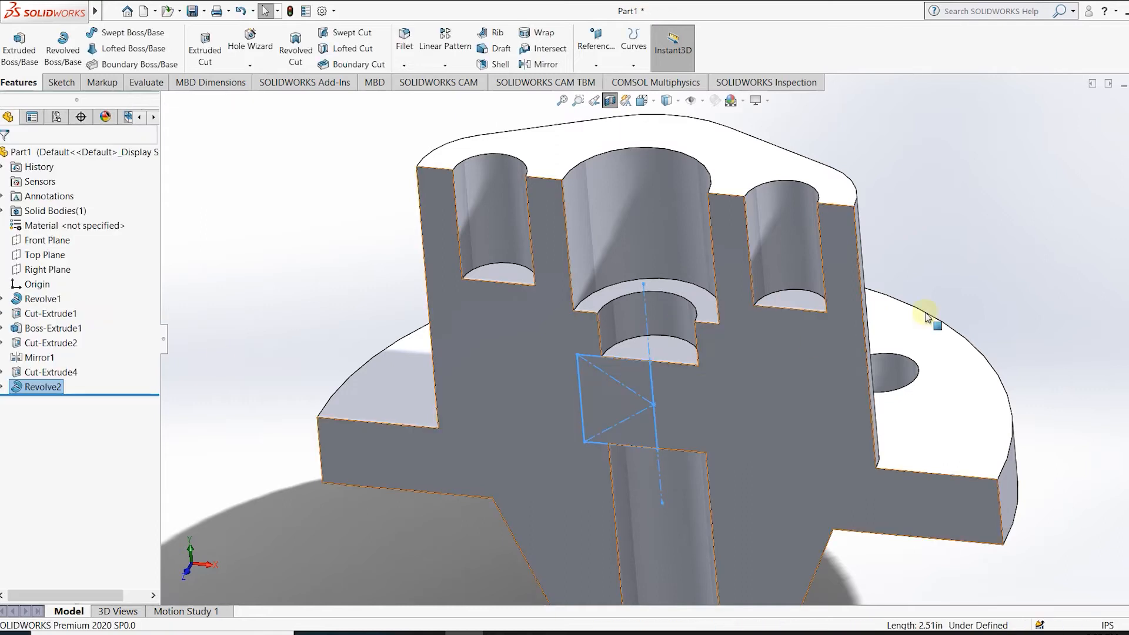
key(ctrl+1)
click(28, 83)
click(206, 49)
click(621, 377)
middle_drag(623, 379, 572, 446)
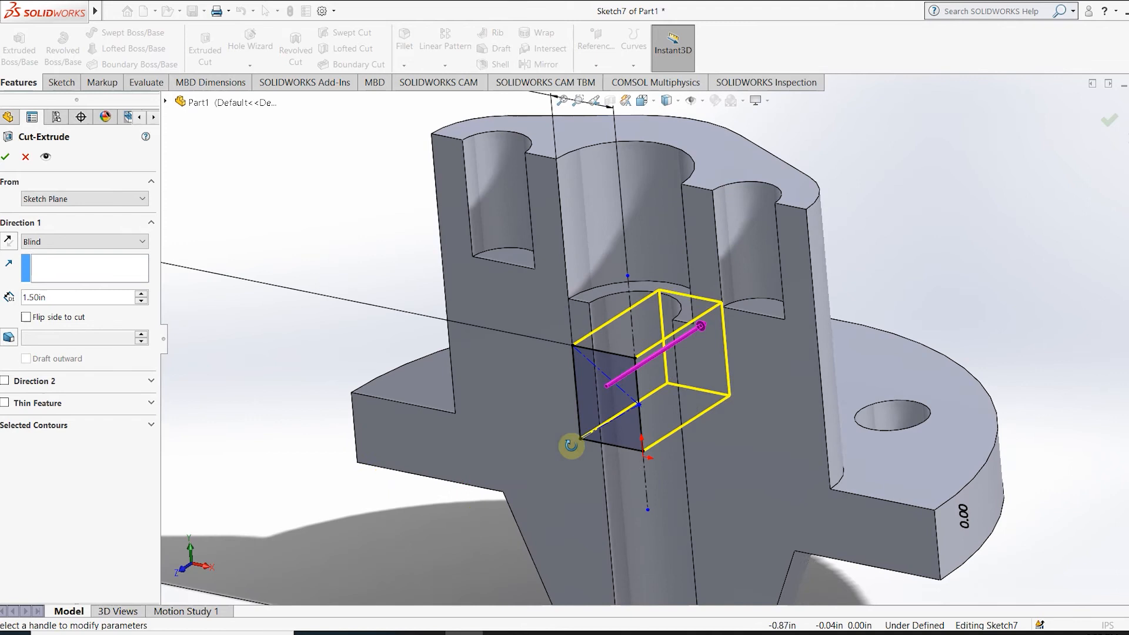
click(228, 101)
click(26, 157)
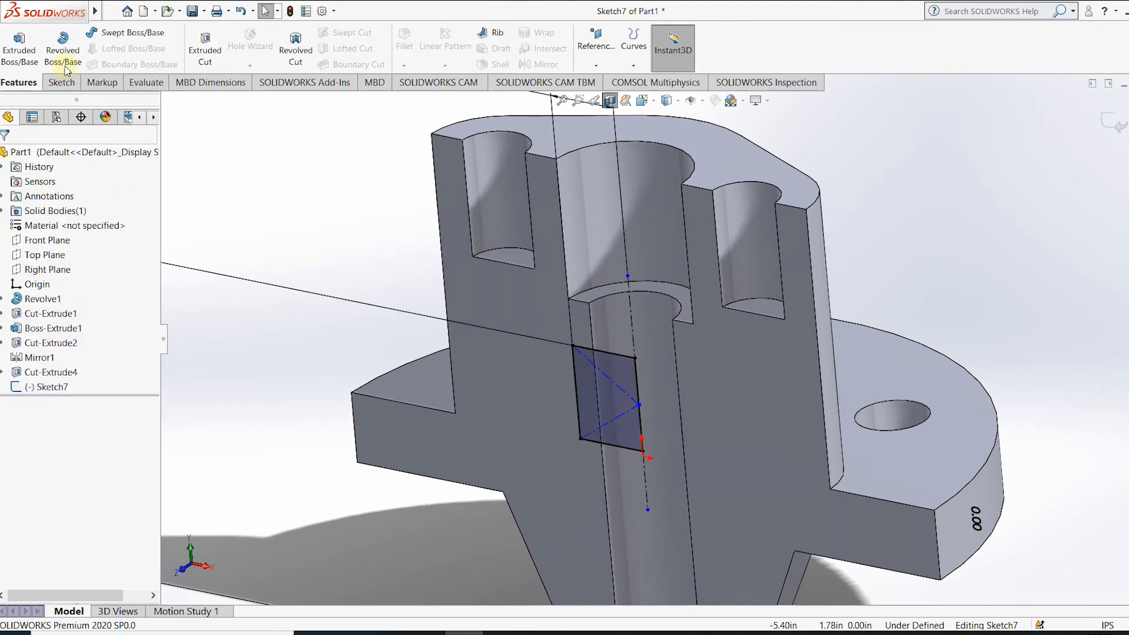
Create a 360° revolved cut from the rectangular profile about the vertical centerline.
click(296, 47)
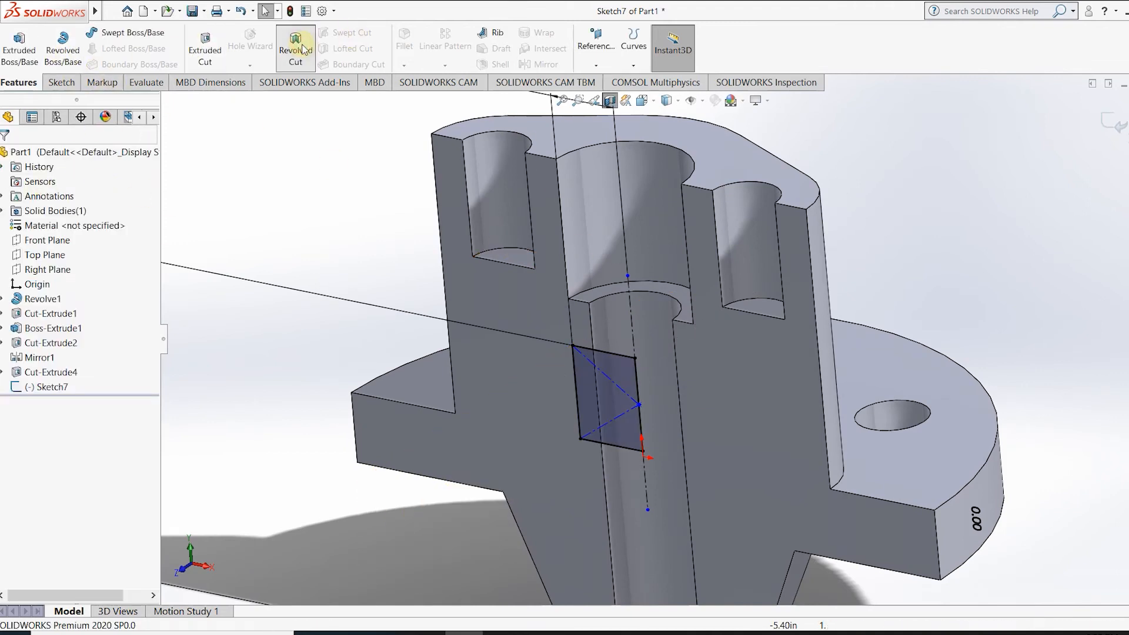
click(631, 347)
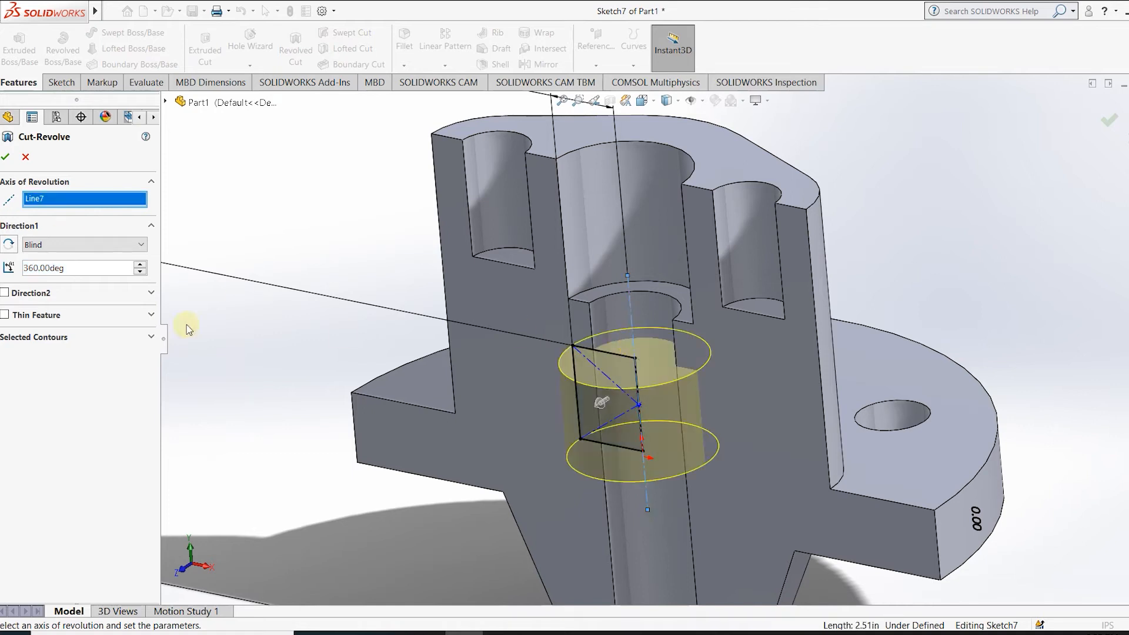
click(8, 157)
Check the internal groove from several angles, restore the isometric view and turn off the section view.
middle_drag(887, 252, 998, 277)
scroll(906, 310, up, 2)
scroll(902, 309, down, 2)
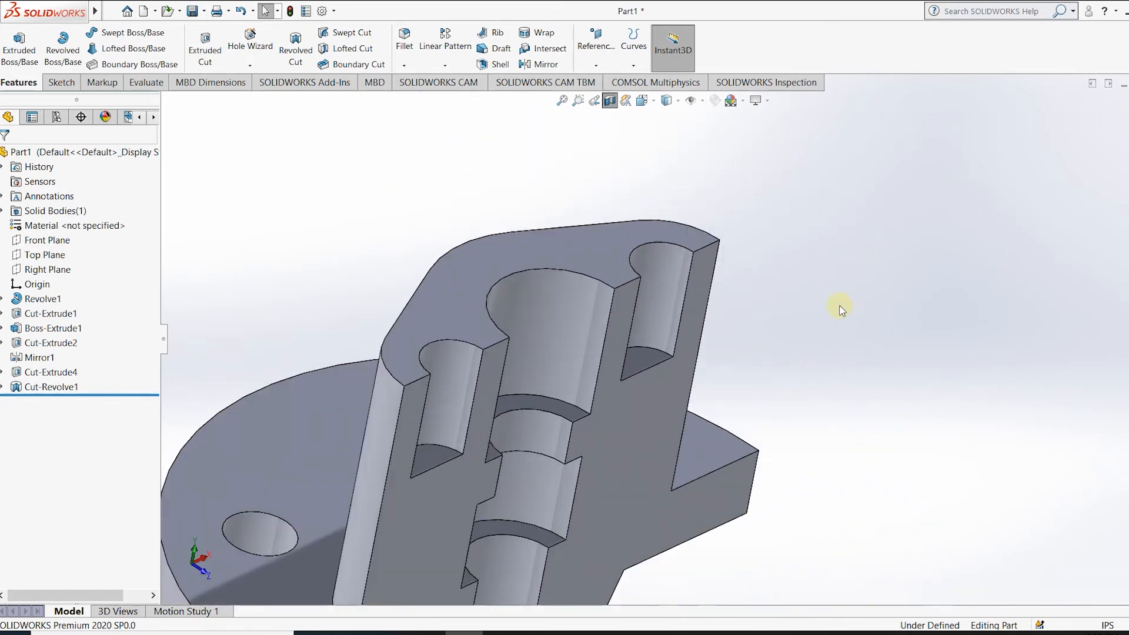
middle_drag(581, 337, 828, 312)
key(ctrl+7)
scroll(715, 334, down, 2)
click(610, 102)
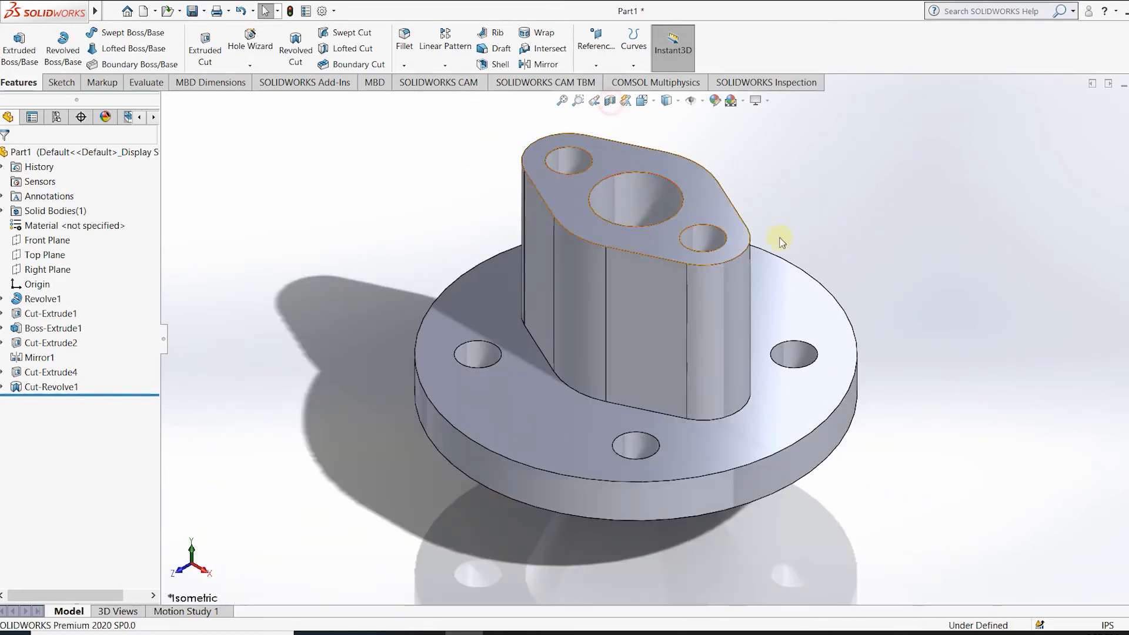
Inspect the bore and groove in a section view at the Front Plane and return to the full part.
click(610, 101)
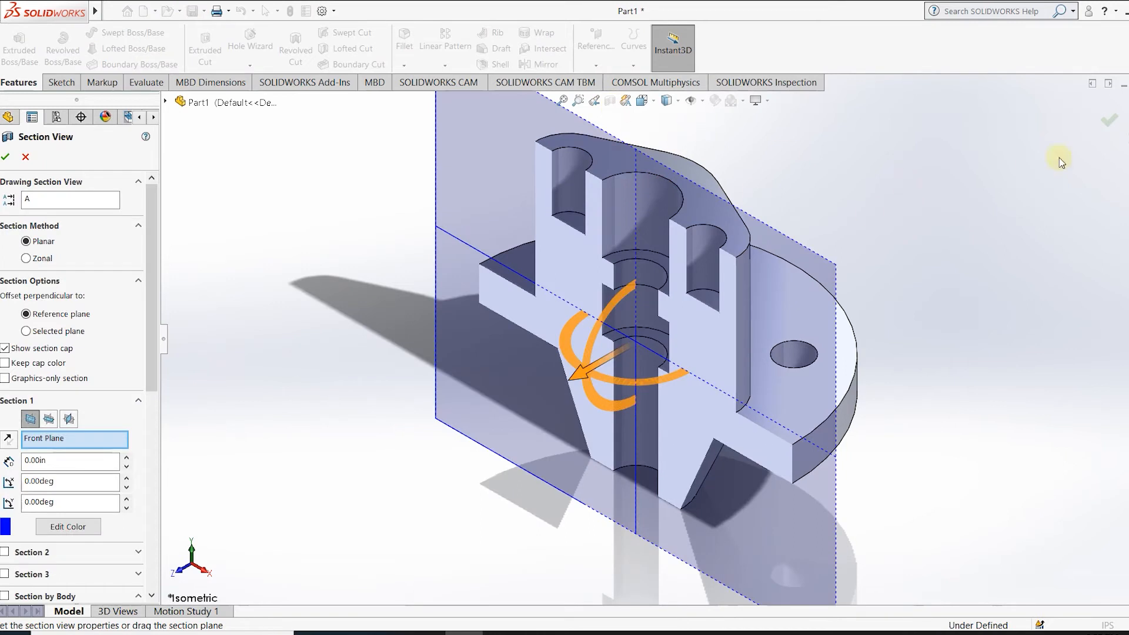
click(1109, 120)
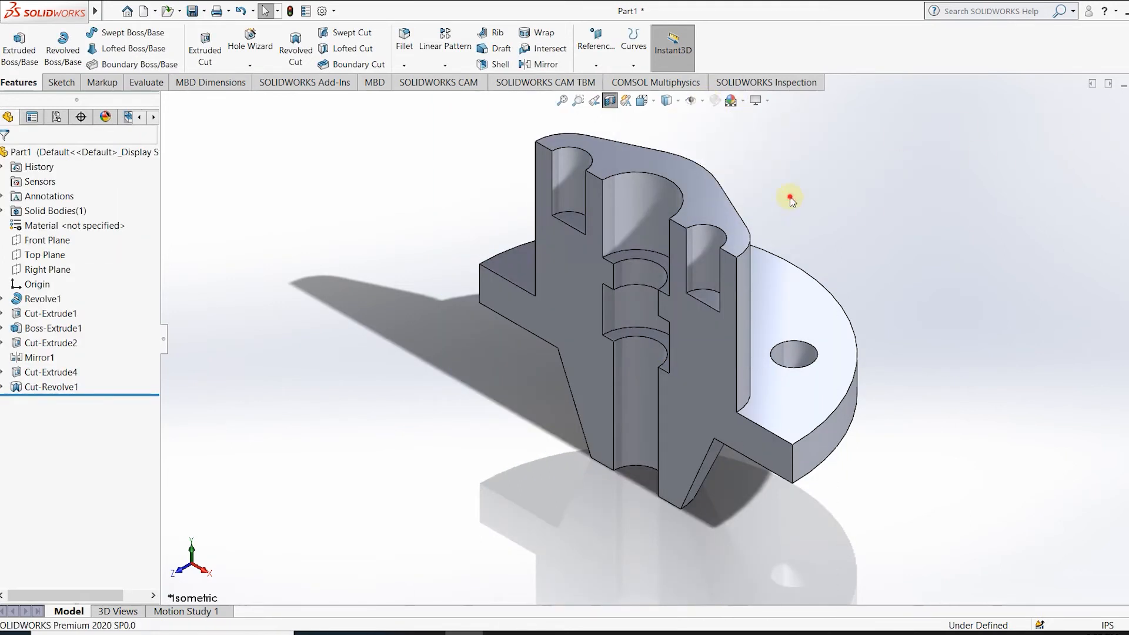
click(610, 101)
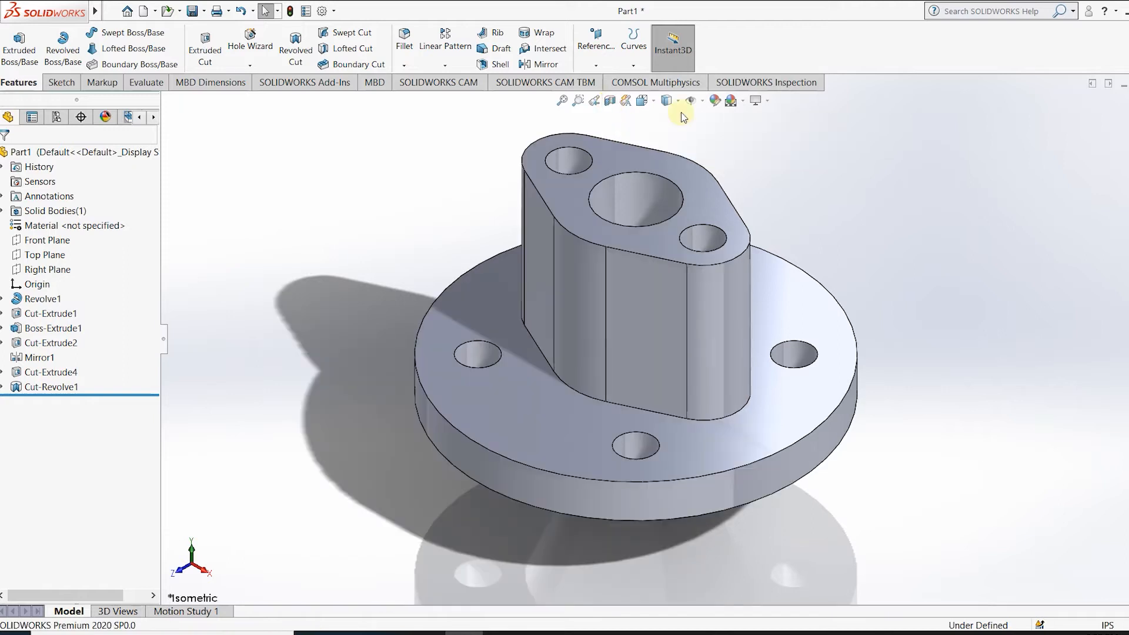
Apply the polished steel appearance to the whole part.
click(713, 101)
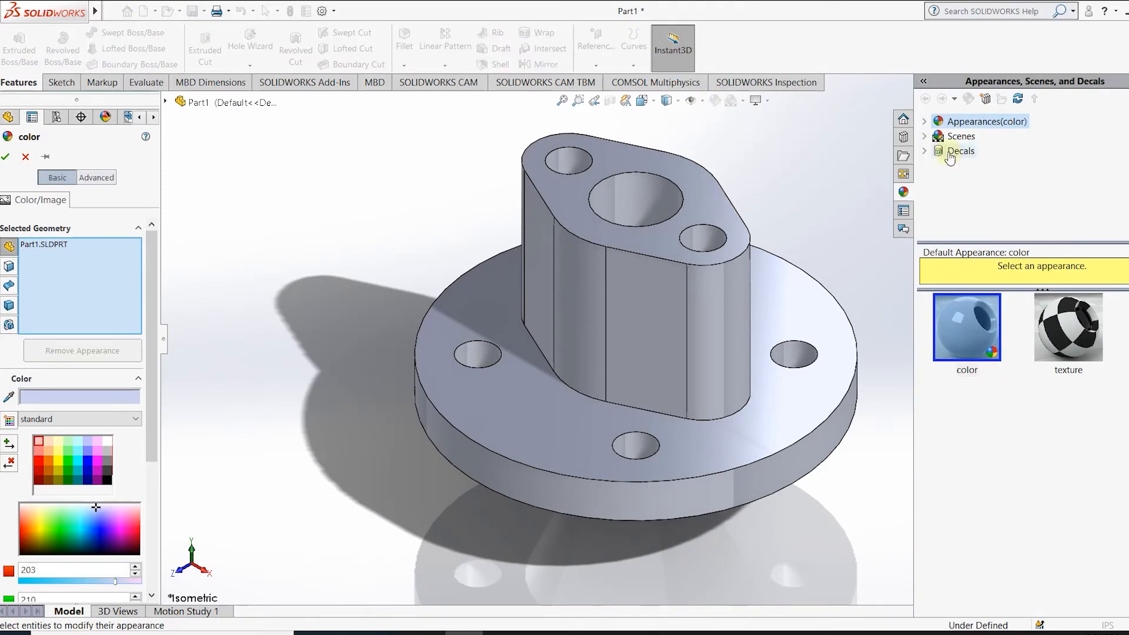
click(924, 121)
click(939, 153)
click(979, 136)
drag(962, 341, 628, 341)
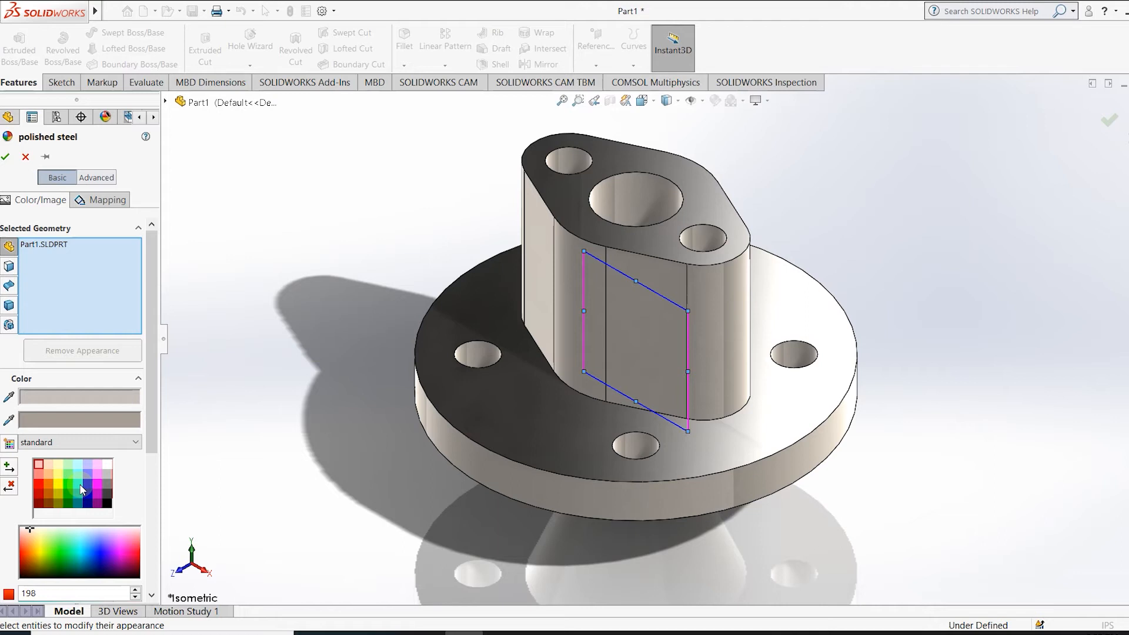
Set the part's appearance color to bright green from the standard palette and accept it.
click(68, 483)
click(58, 483)
click(68, 484)
click(5, 157)
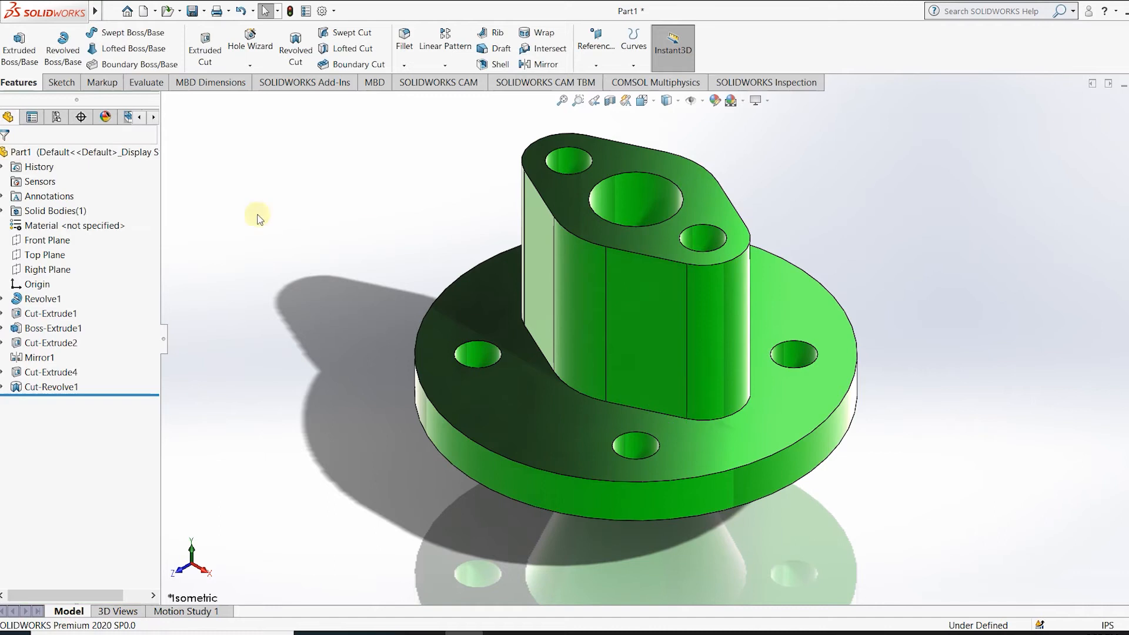
scroll(485, 334, up, 2)
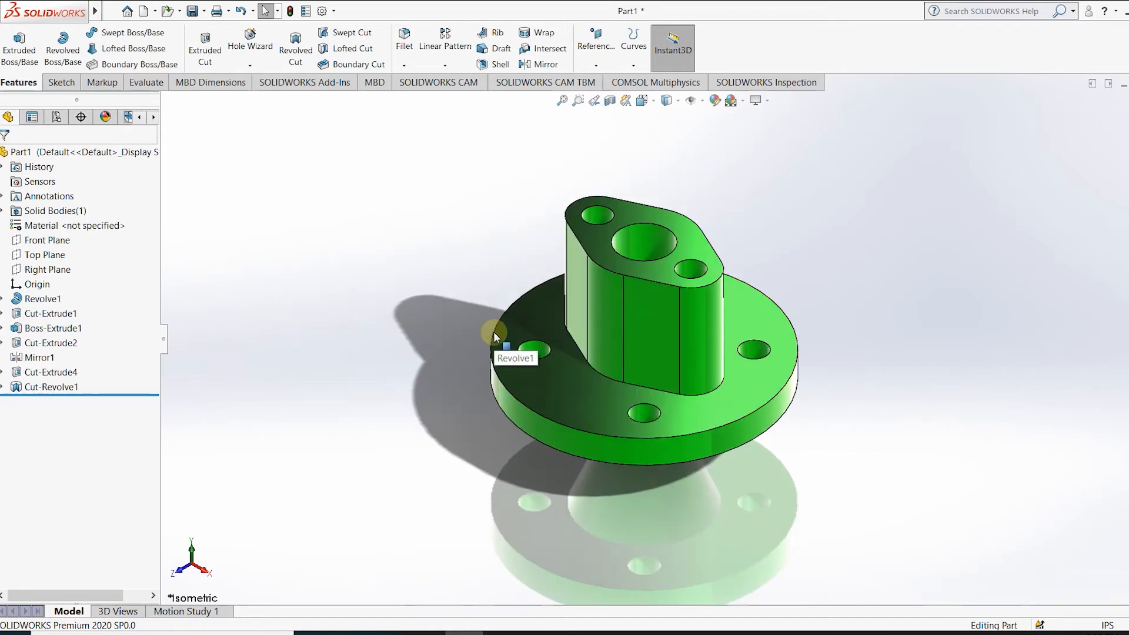
scroll(708, 319, down, 3)
scroll(676, 321, up, 4)
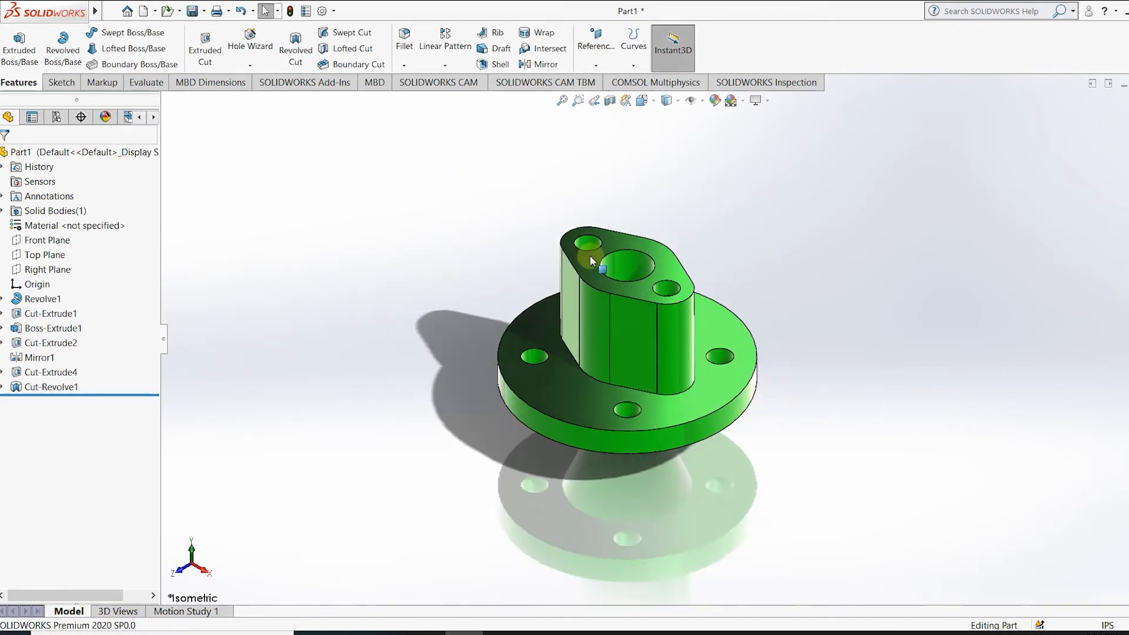
scroll(590, 255, down, 1)
Start a new drawing from the part, saving the part on the Desktop as 65.
click(155, 12)
click(168, 43)
click(576, 331)
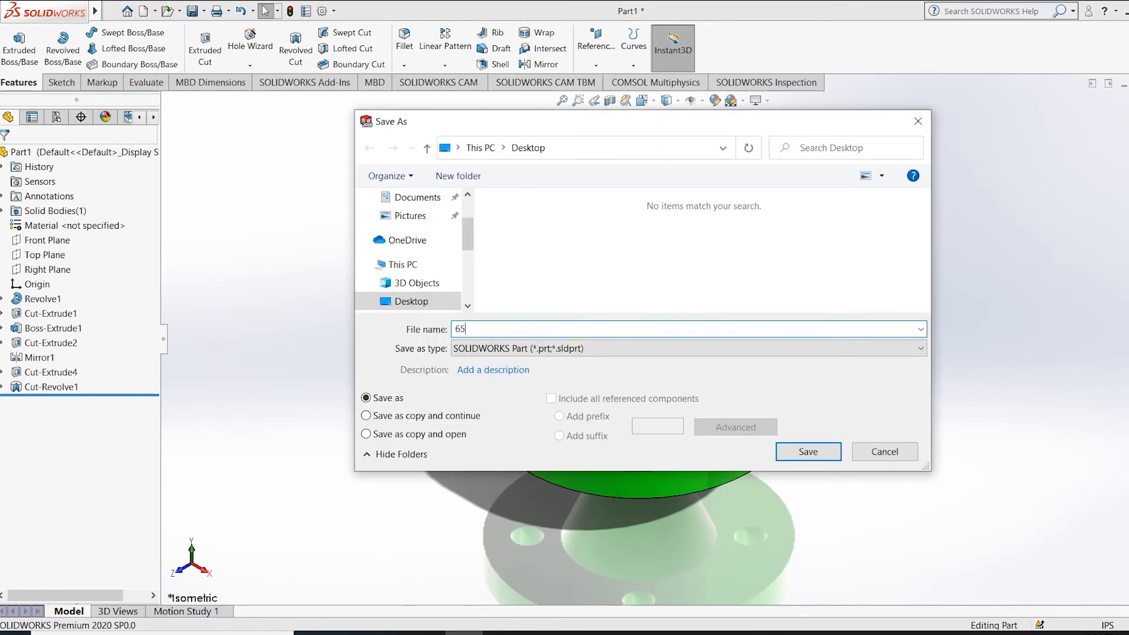
key(Return)
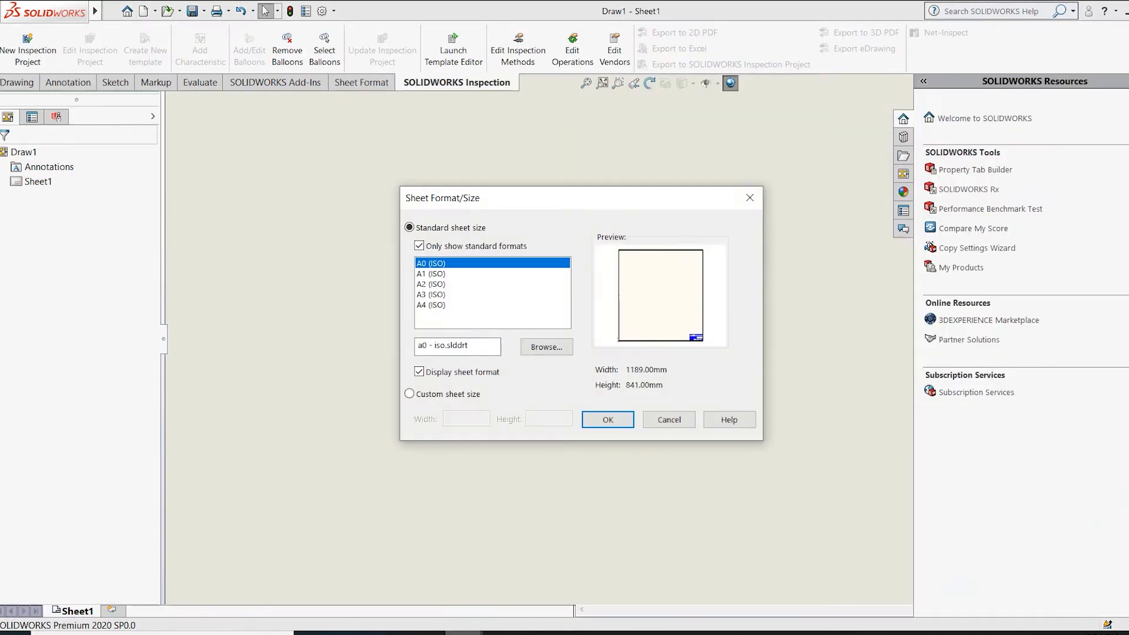
Browse for a sheet format file and apply it to the new drawing.
mouse_move(464, 632)
click(546, 347)
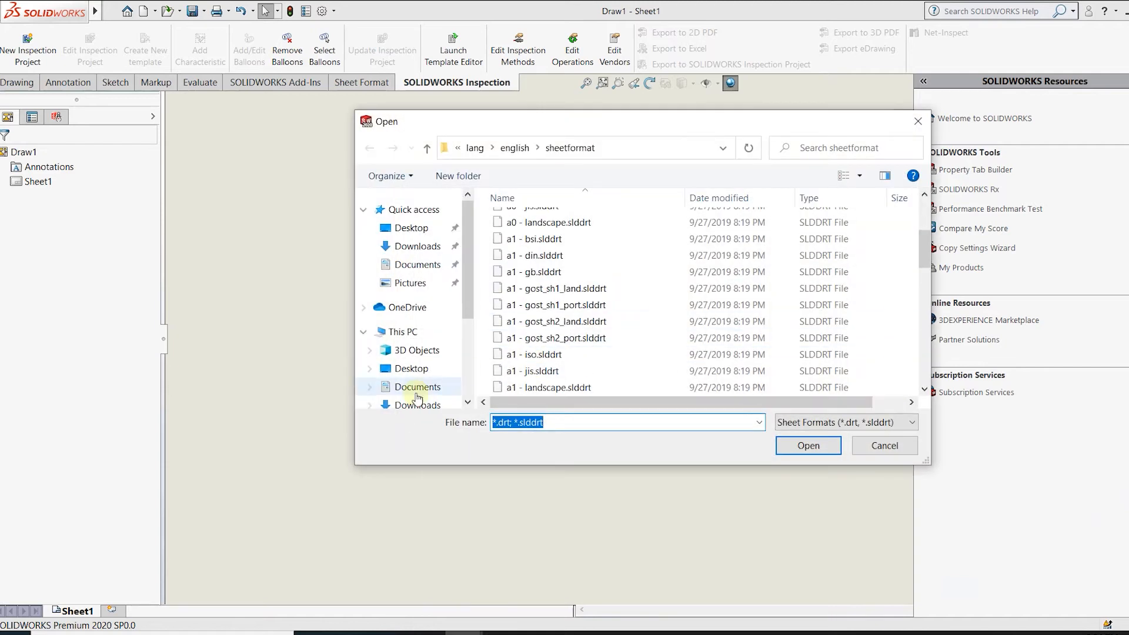
click(420, 344)
click(547, 238)
click(809, 445)
click(609, 420)
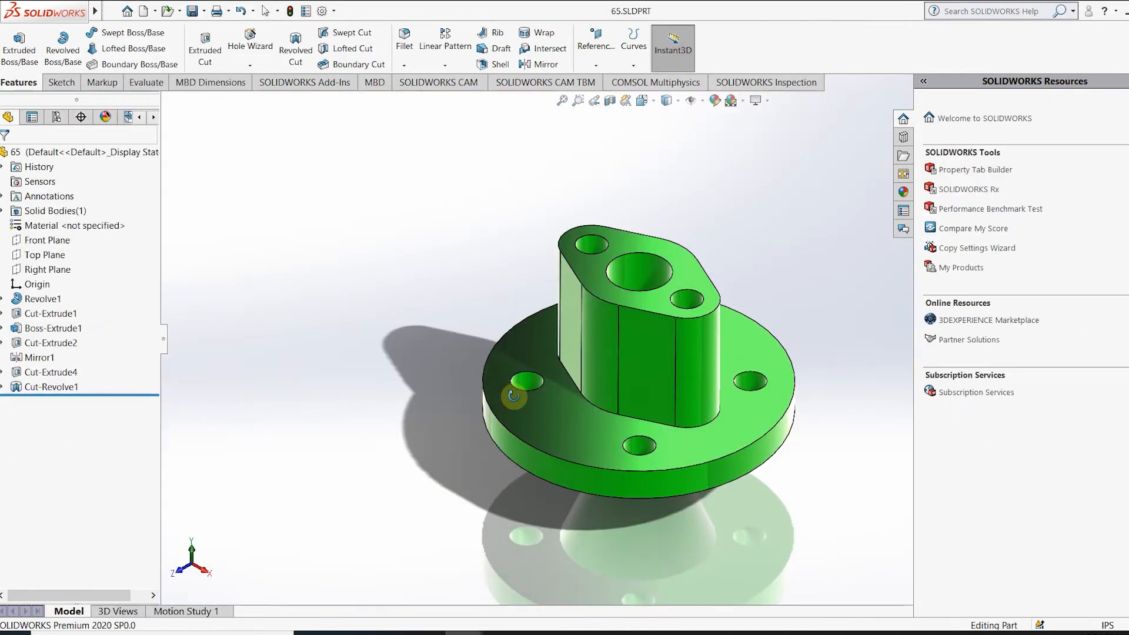
Place a front view of part 65 on the sheet and project its top view above it.
mouse_move(606, 400)
middle_down()
mouse_move(965, 302)
mouse_move(1114, 209)
mouse_move(1094, 396)
mouse_move(1111, 383)
mouse_move(795, 254)
middle_up()
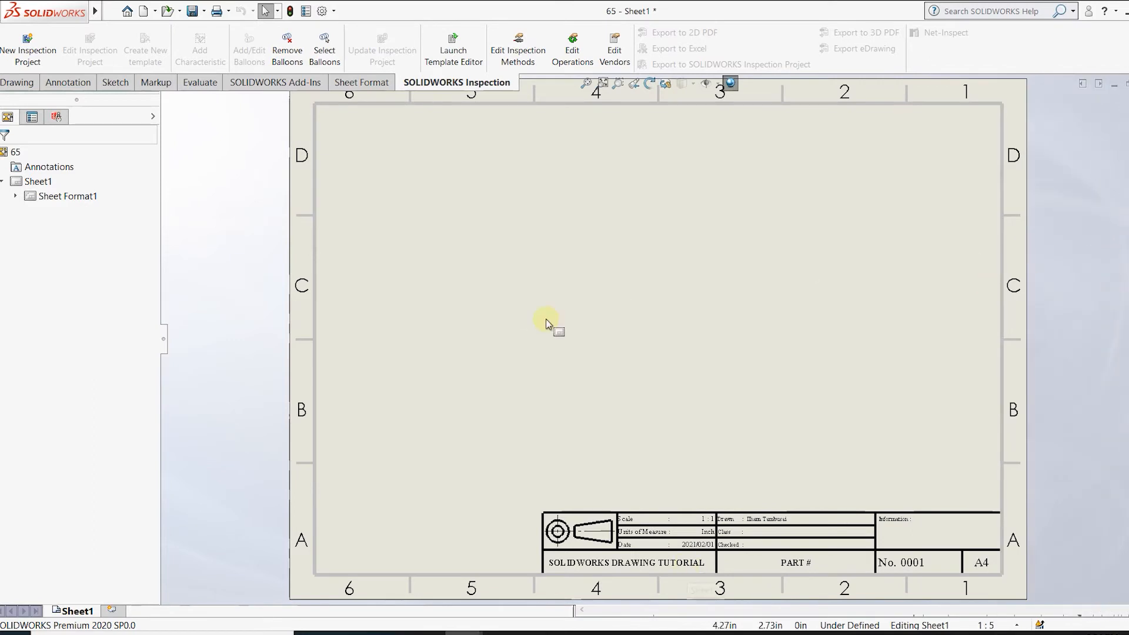
key(f)
click(17, 82)
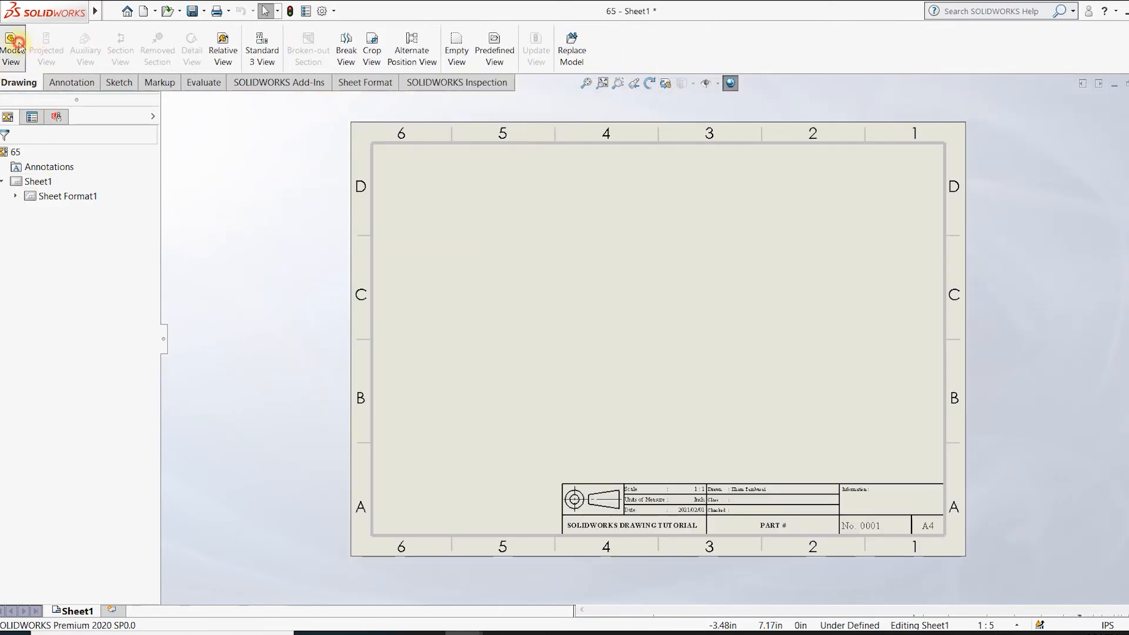
click(13, 44)
double_click(69, 269)
click(69, 397)
click(502, 344)
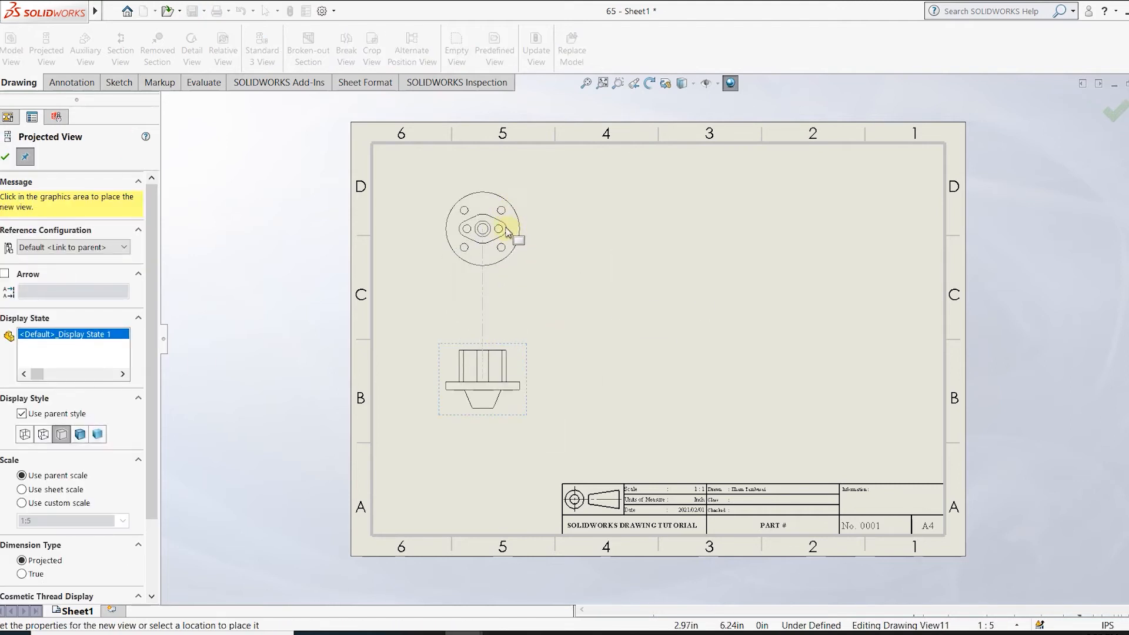
click(507, 231)
Delete the front view from the sheet, keeping the top view.
click(510, 346)
key(Delete)
click(666, 270)
Set the top view's custom scale to 1:3 and shift the view slightly down inside the sheet border.
click(520, 264)
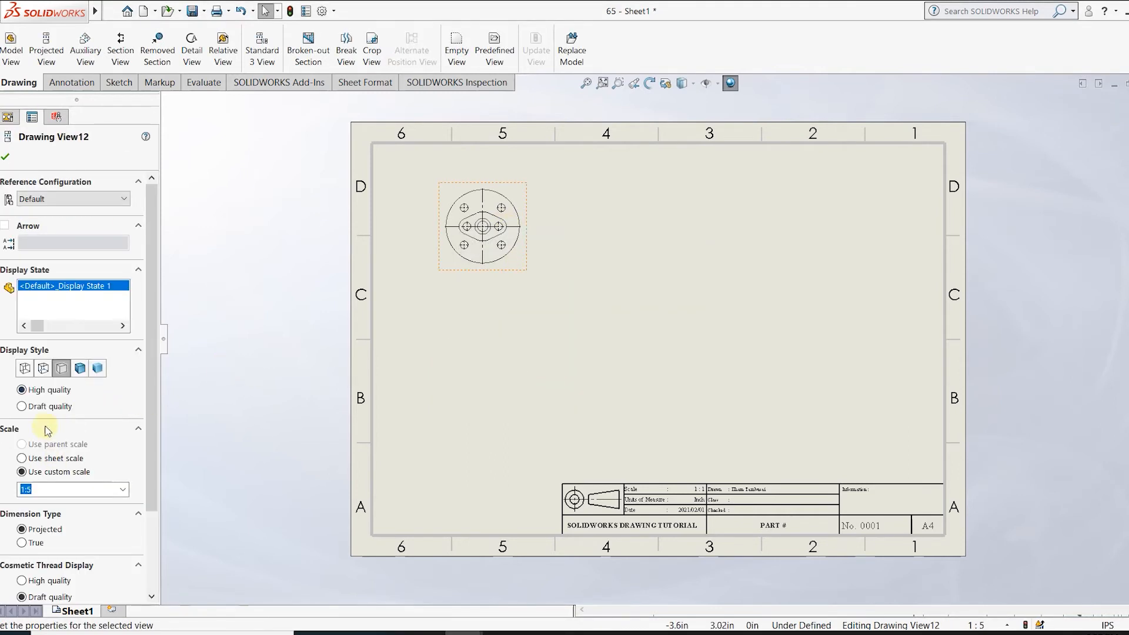
click(123, 490)
click(47, 522)
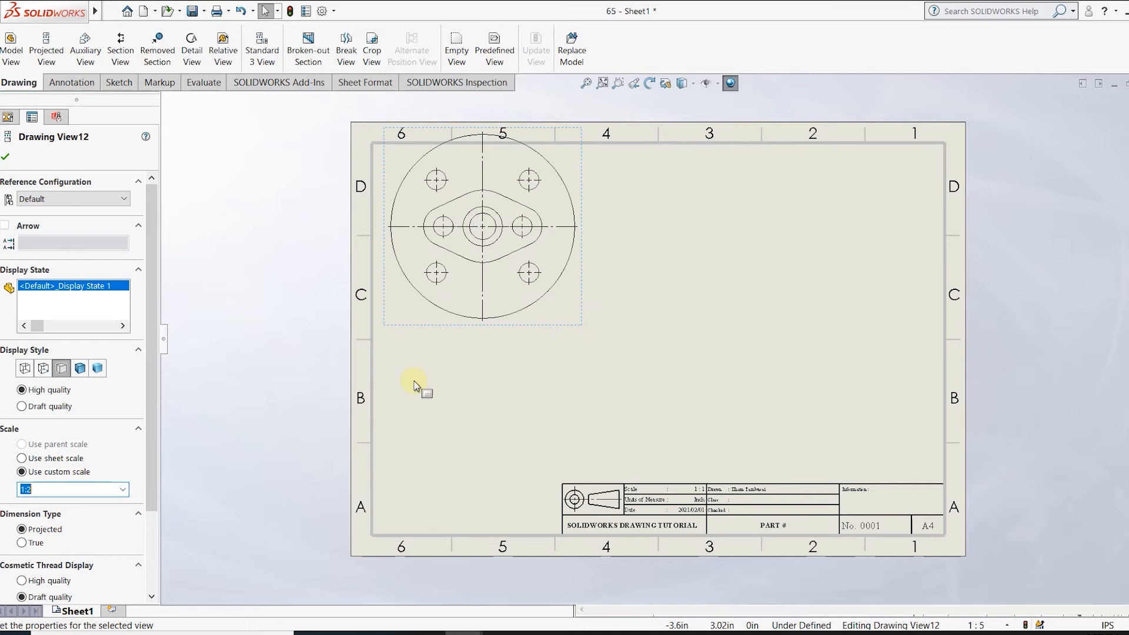
key(Return)
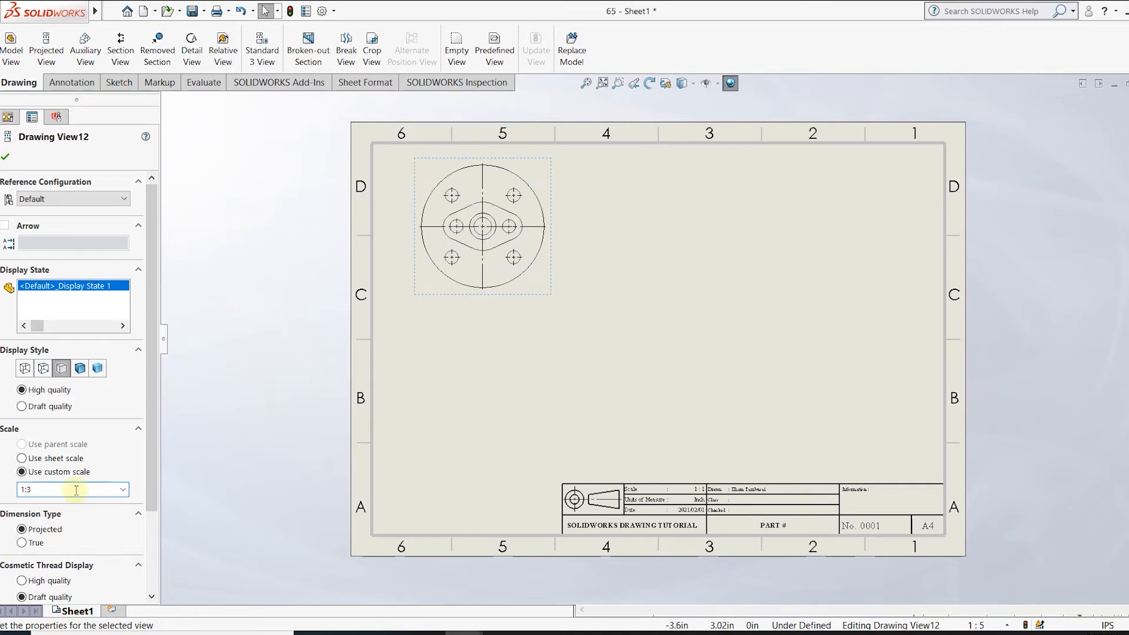
drag(502, 297, 505, 310)
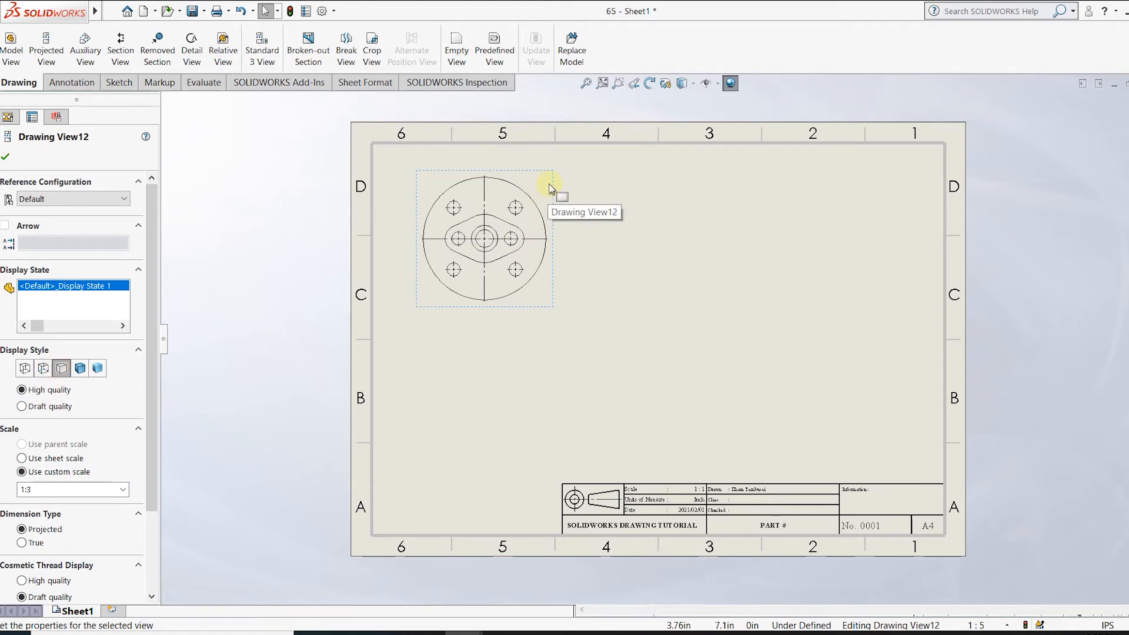
scroll(523, 215, down, 2)
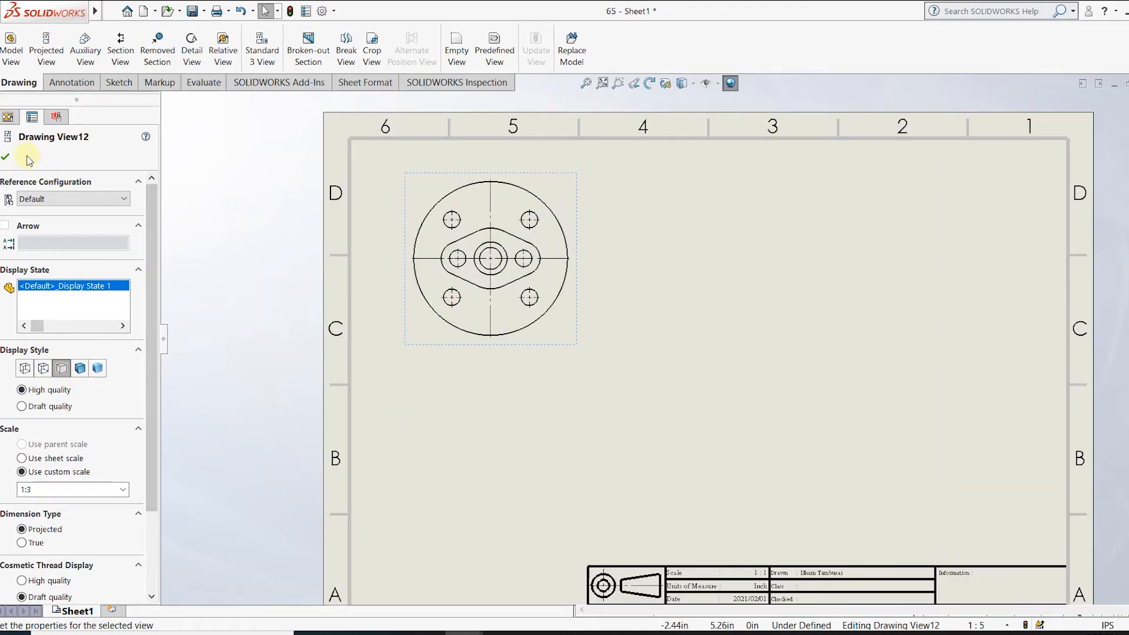
click(5, 157)
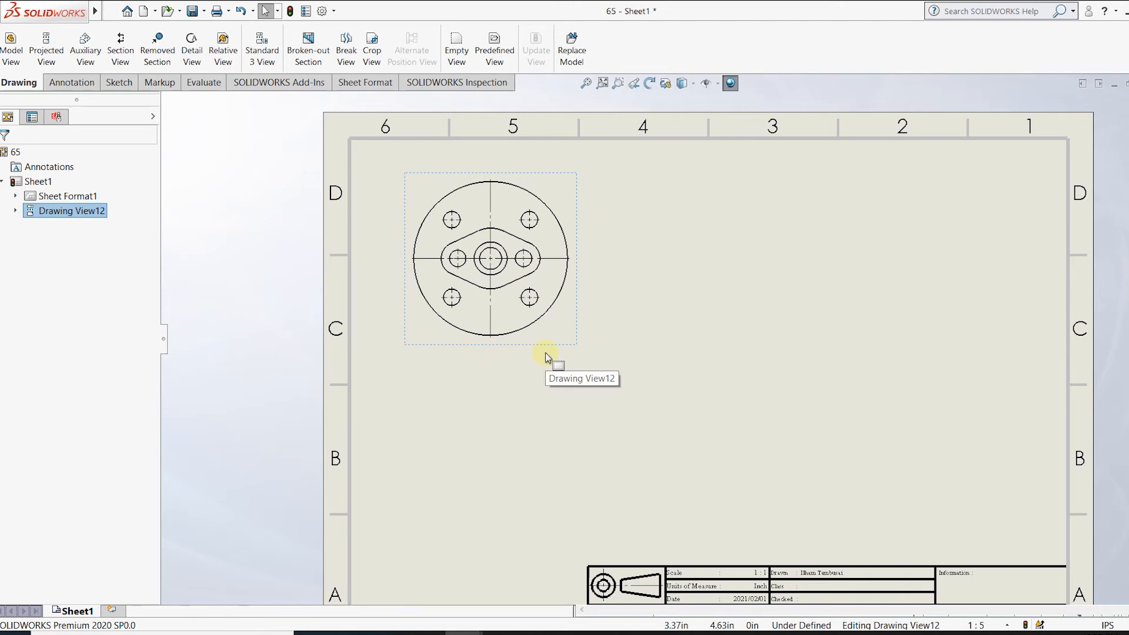
Create section view A-A with a horizontal cutting line through the top view's center and place it below that view.
click(121, 53)
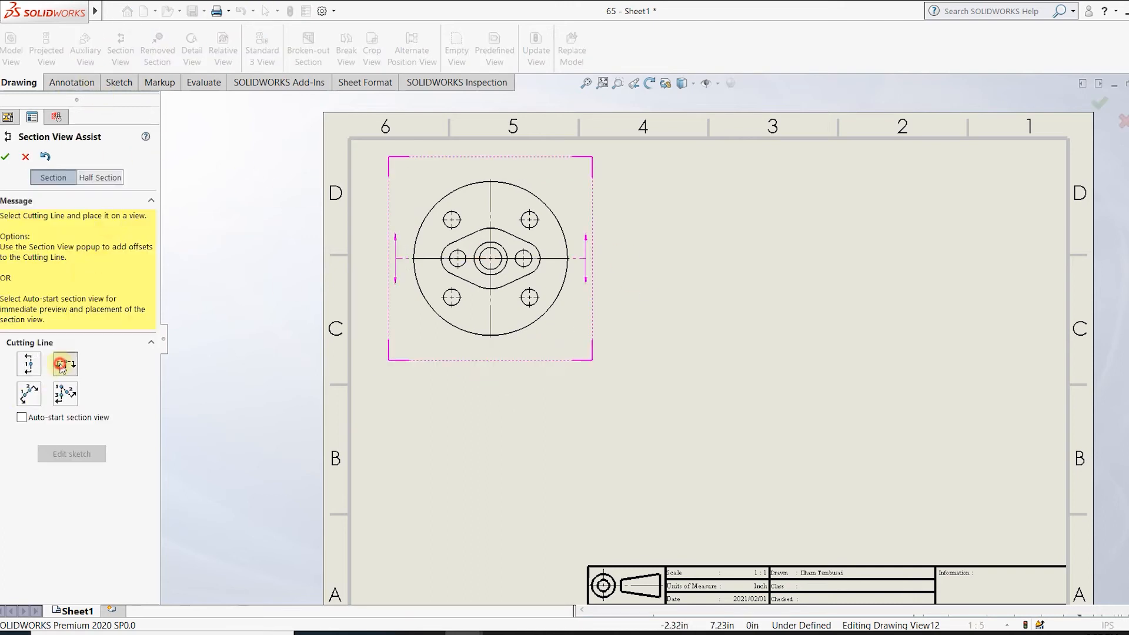
click(491, 258)
click(461, 244)
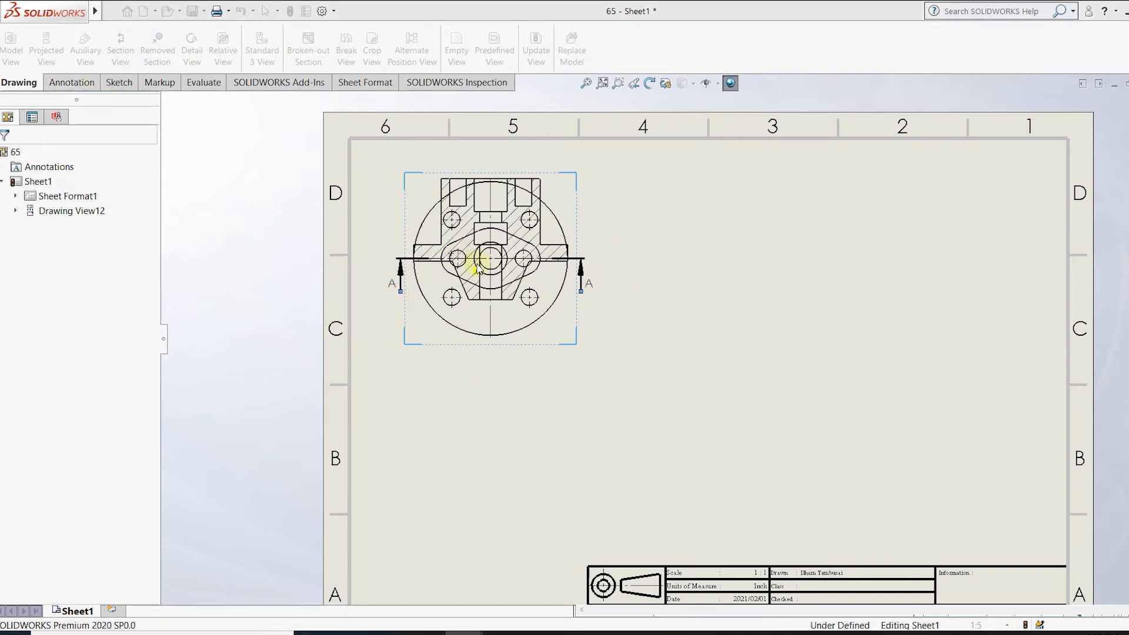
click(469, 443)
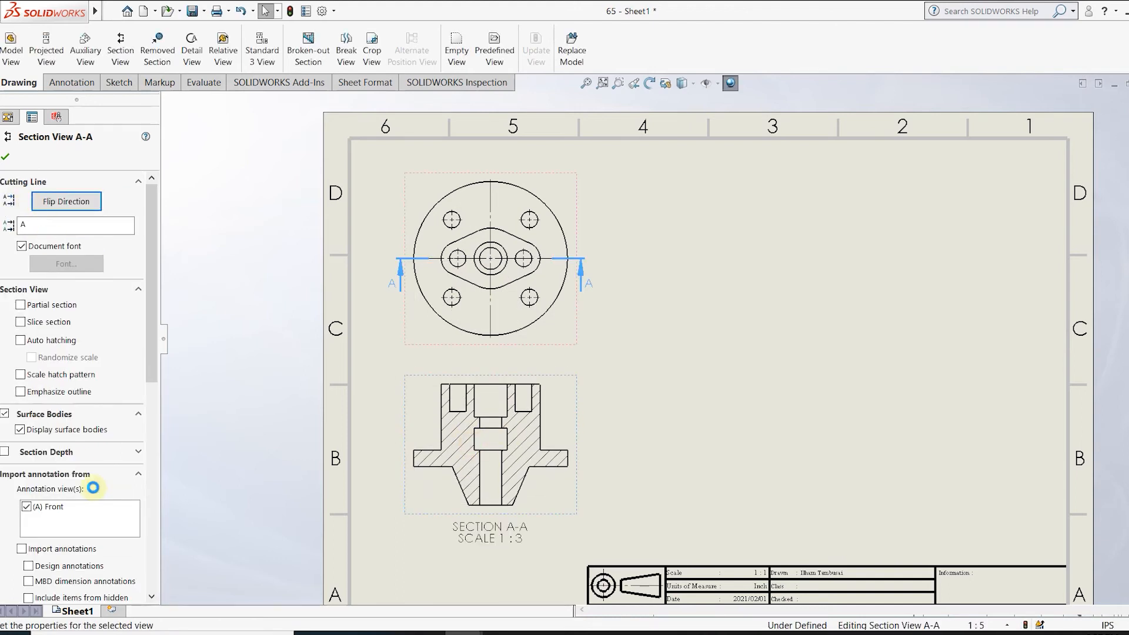
click(7, 158)
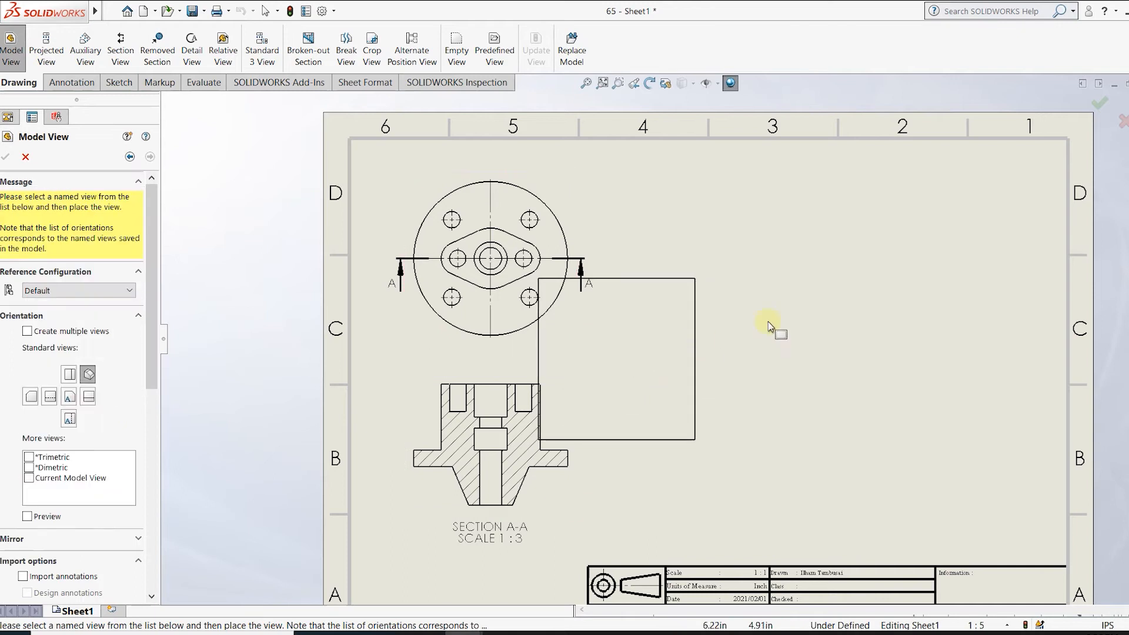
Project an isometric view from section A-A and place it beside the top view.
key(Escape)
click(46, 47)
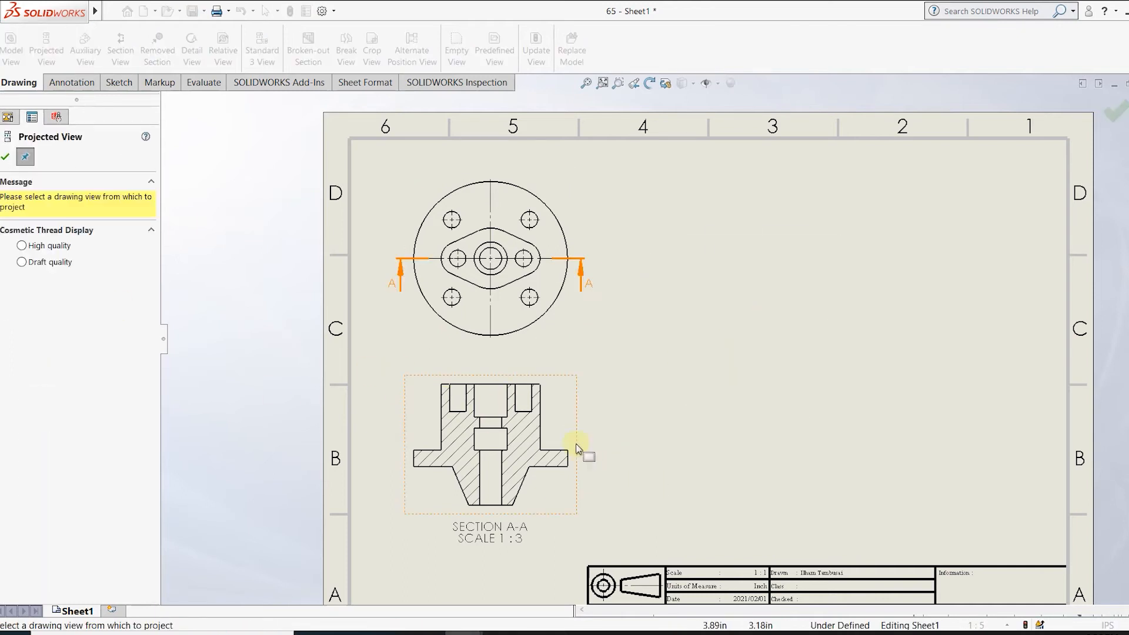
click(575, 449)
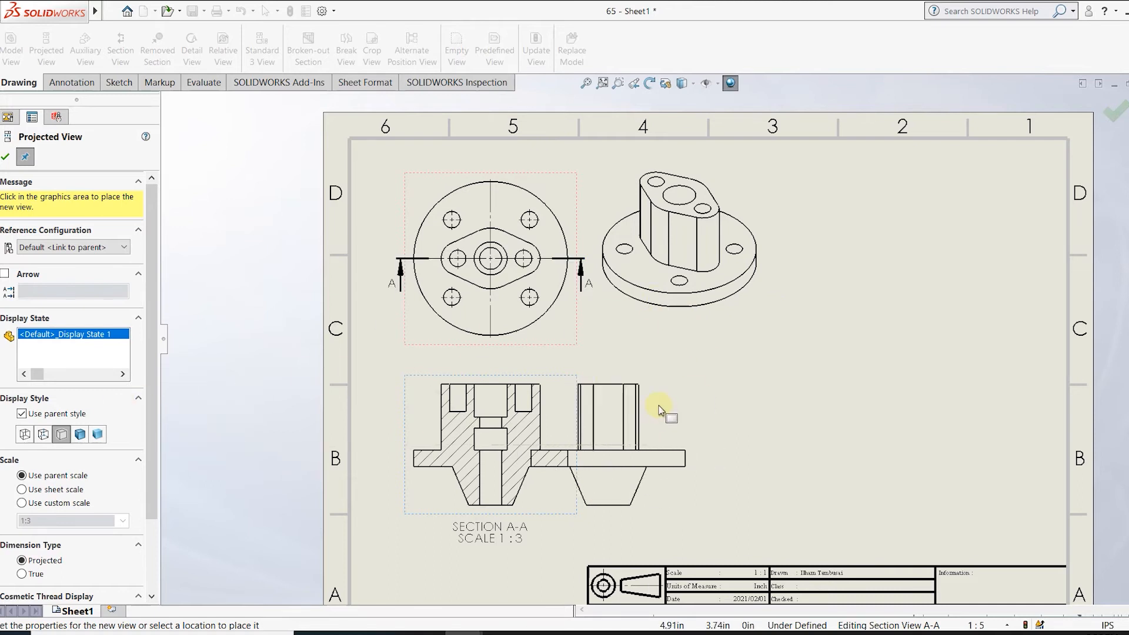
key(Escape)
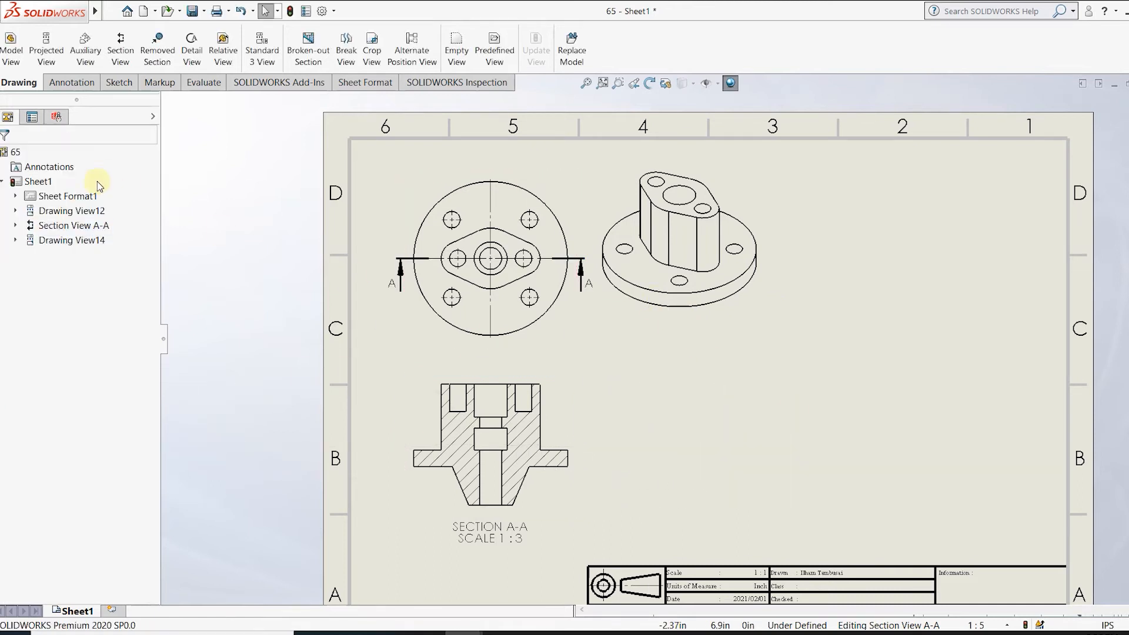
Insert a bottom view of part 65 beside section A-A, above the title block.
click(11, 54)
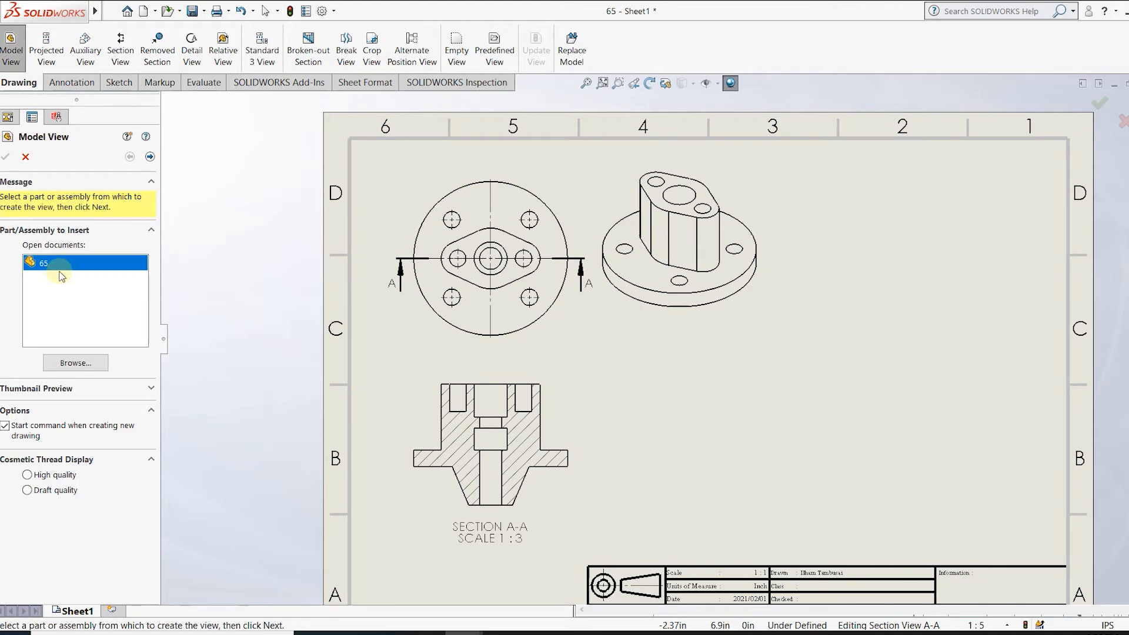
double_click(54, 264)
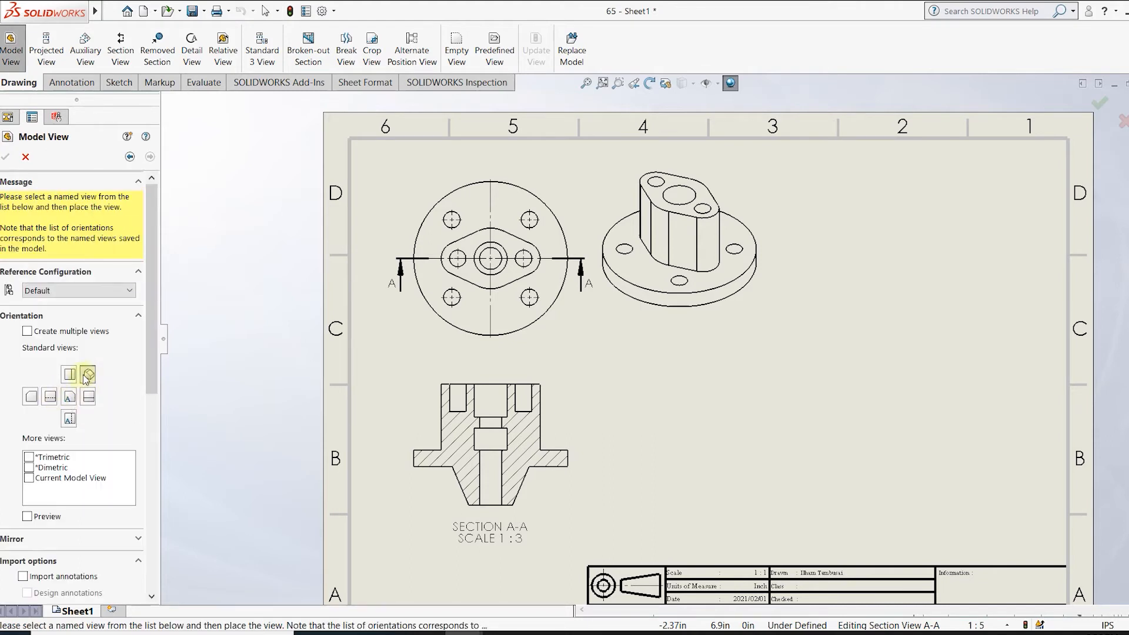
click(764, 449)
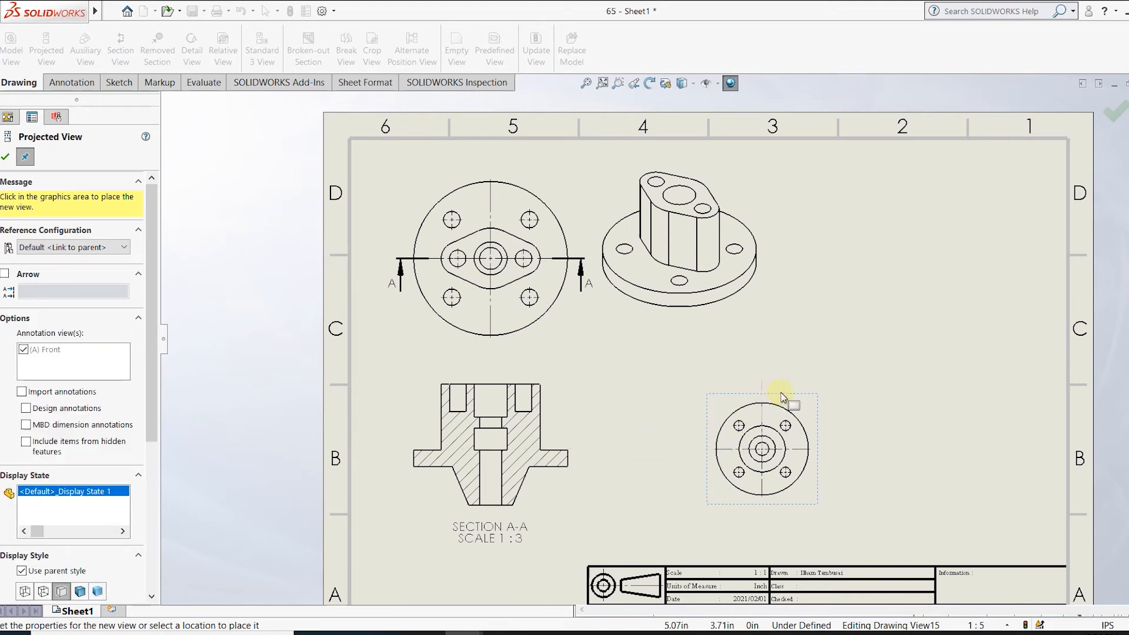
key(Escape)
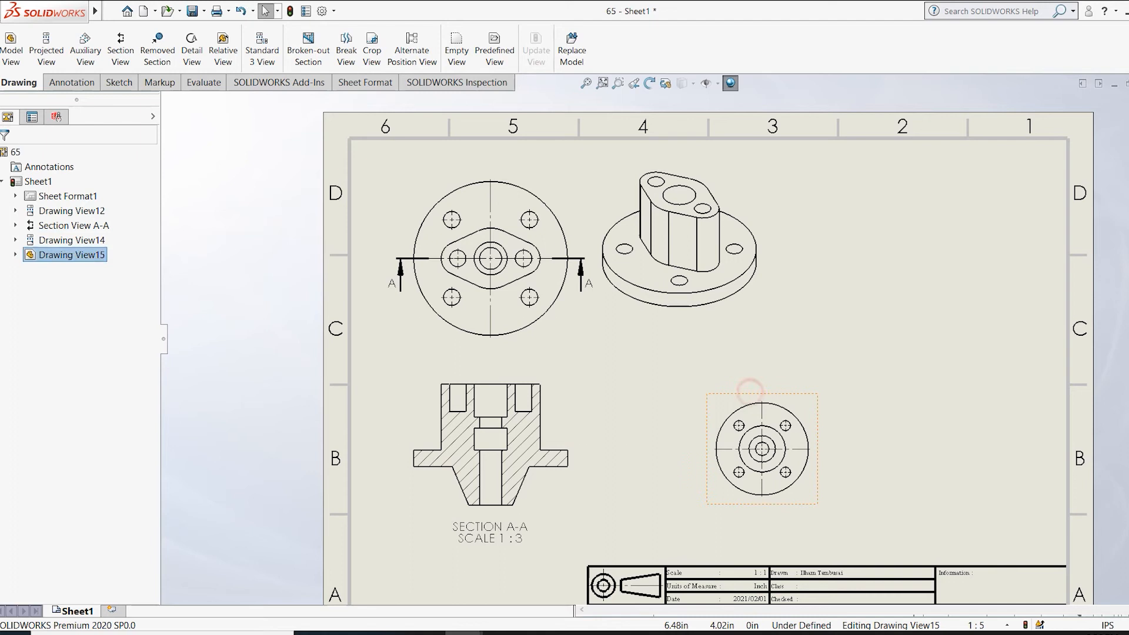
Set the bottom view's custom scale to 1:3.
click(750, 389)
scroll(63, 551, down, 5)
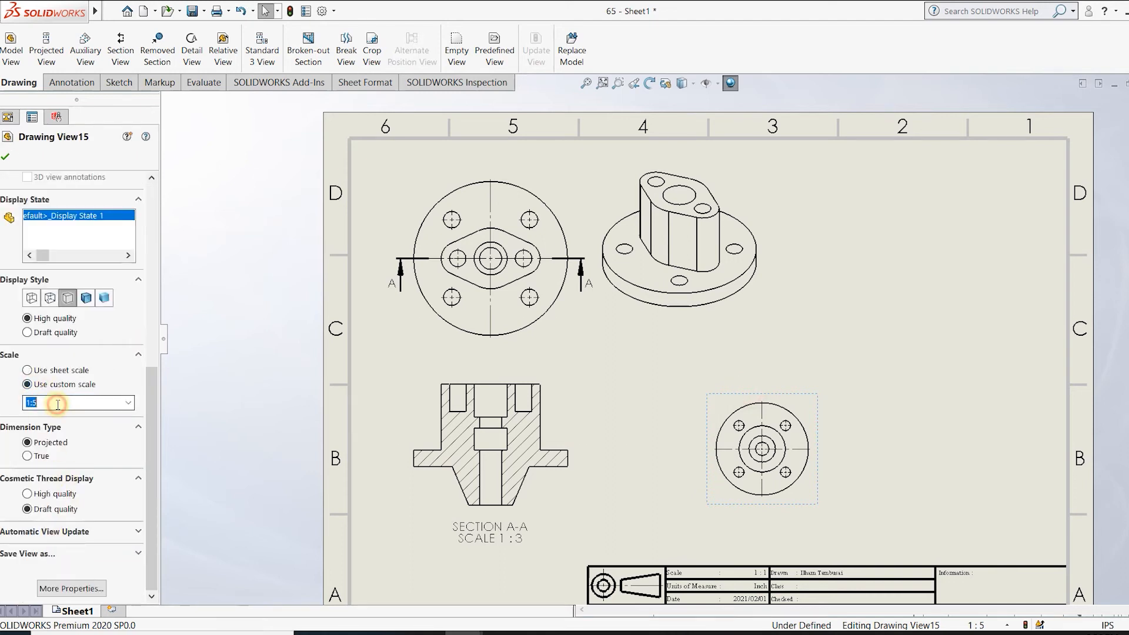
key(Return)
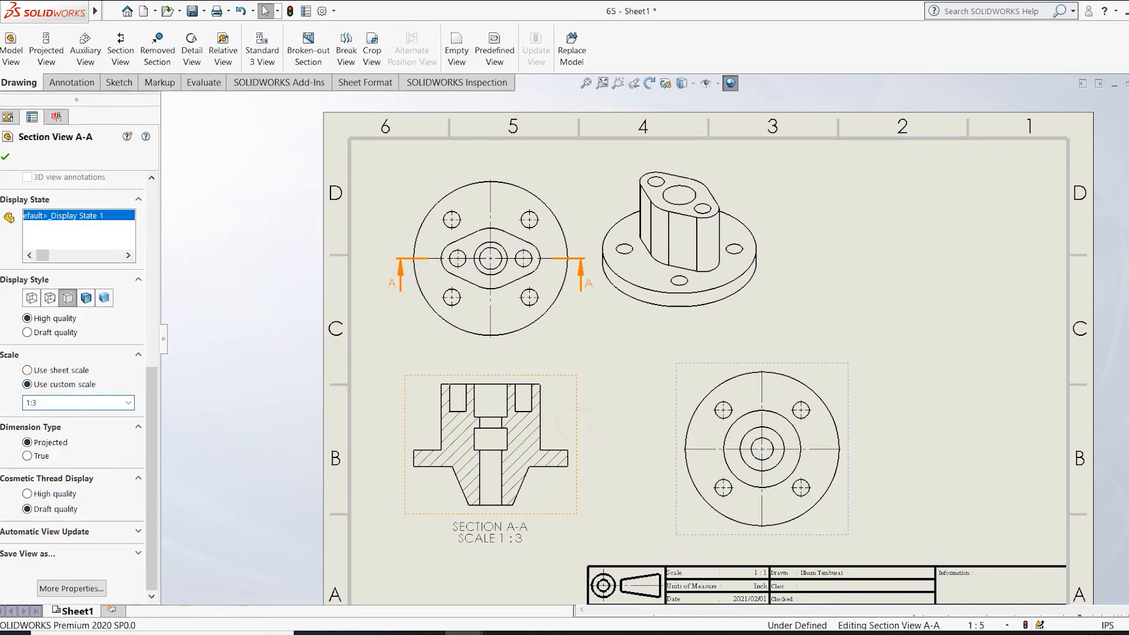
click(4, 158)
click(586, 413)
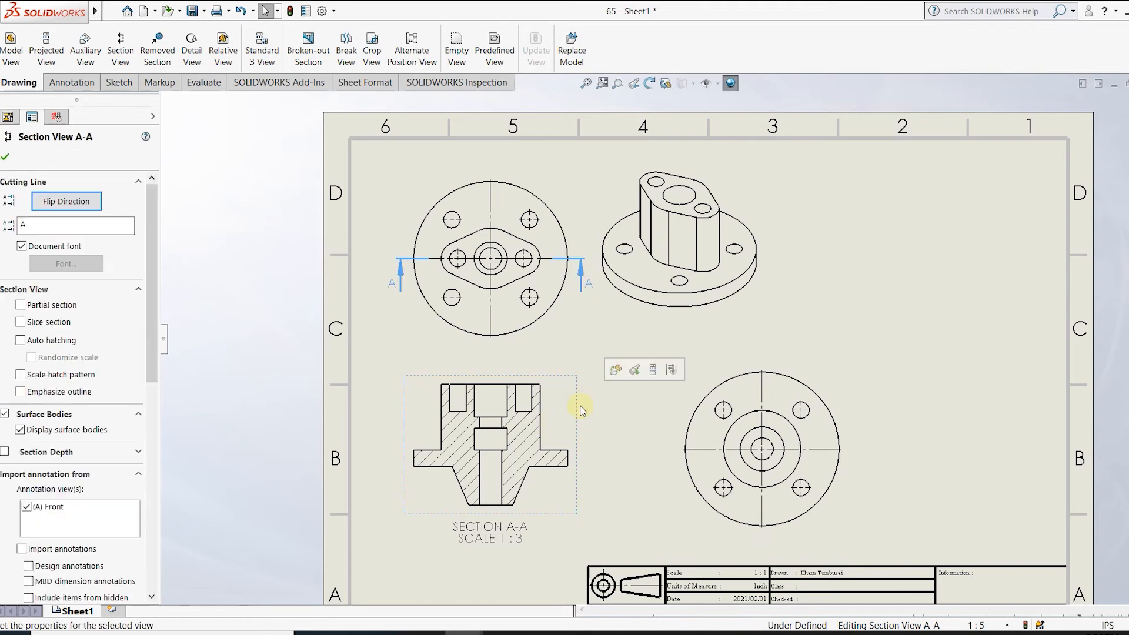
scroll(82, 574, down, 2)
click(558, 337)
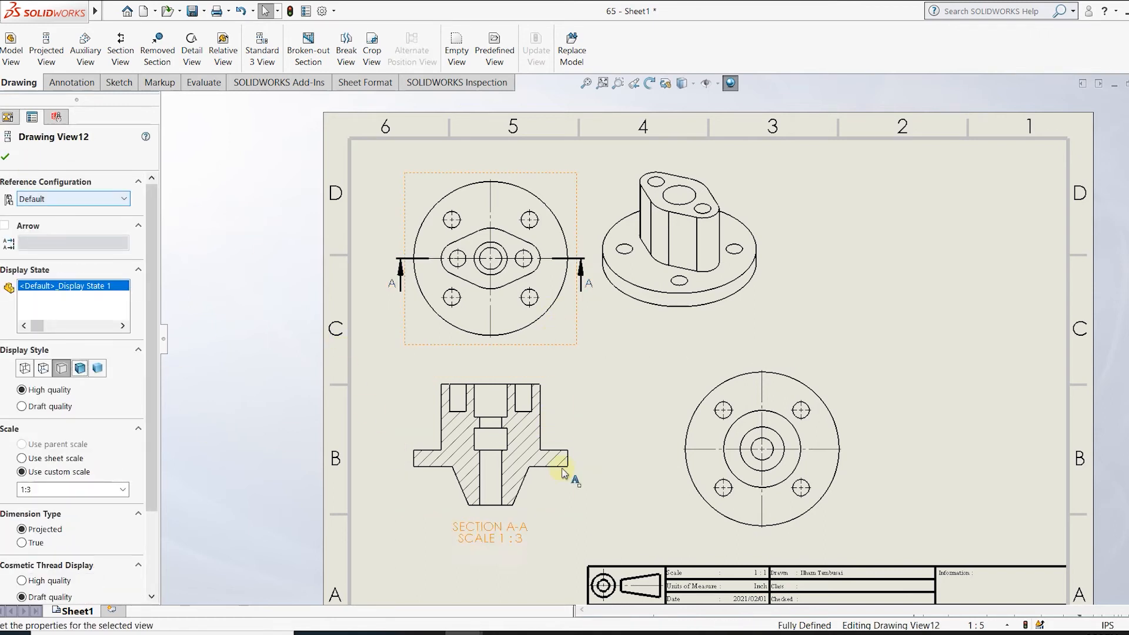
key(Escape)
click(676, 360)
key(Escape)
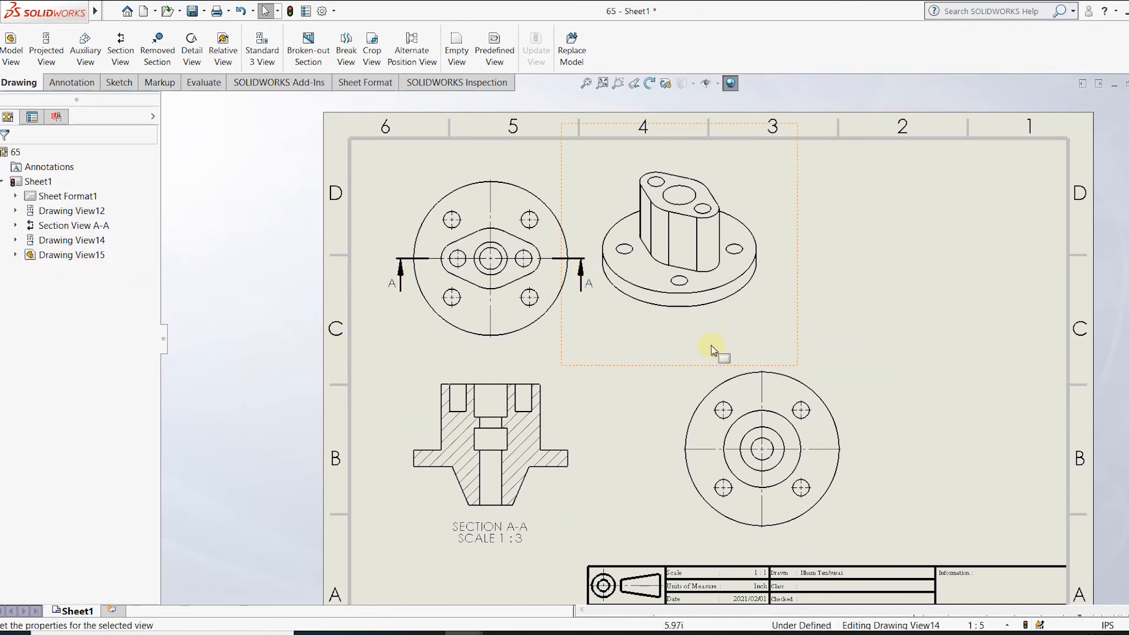
Move the projected isometric view to the sheet's upper-right corner and look through its properties.
drag(639, 369, 872, 370)
scroll(61, 471, down, 3)
scroll(47, 455, up, 3)
scroll(138, 552, down, 3)
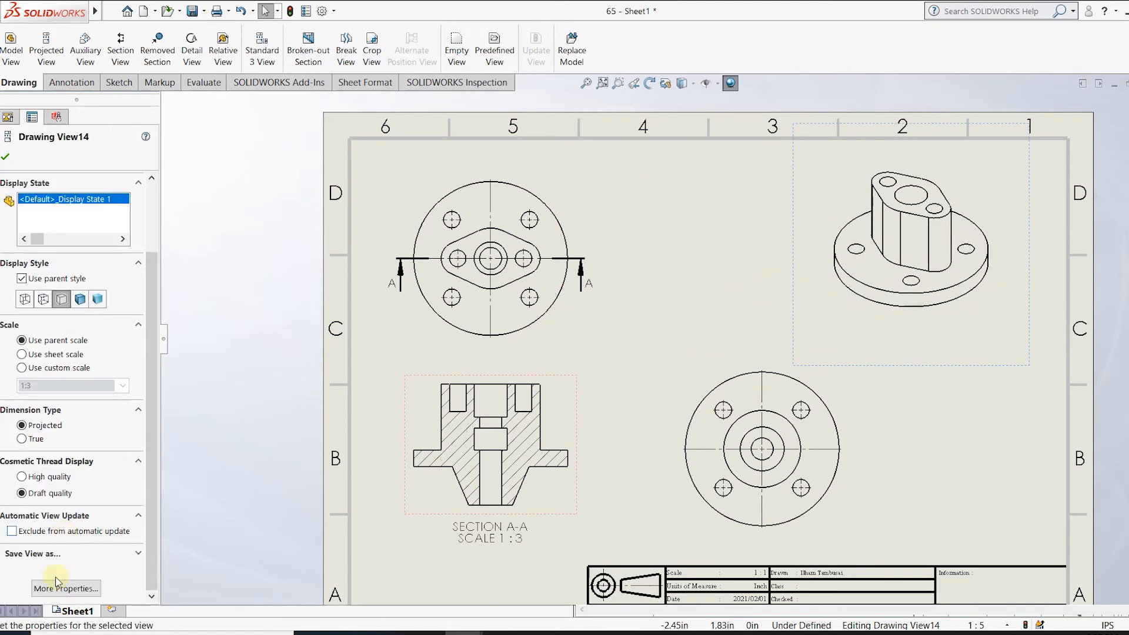
click(59, 587)
click(698, 523)
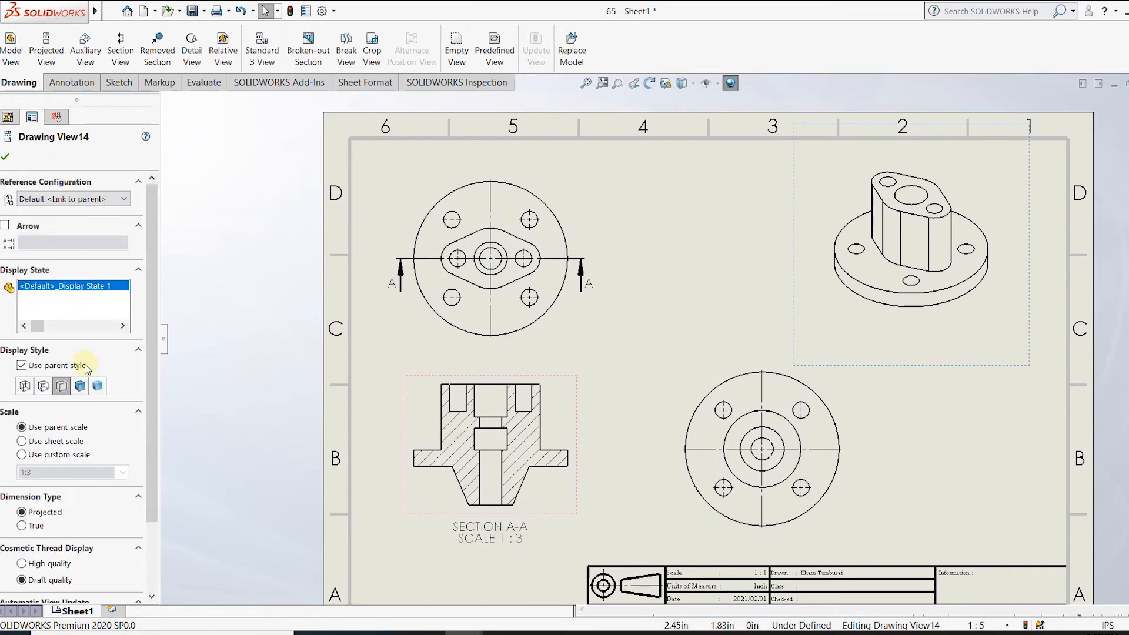
click(15, 119)
click(32, 117)
click(54, 118)
click(33, 118)
click(10, 118)
Delete the projected isometric view from the sheet.
click(827, 330)
key(Delete)
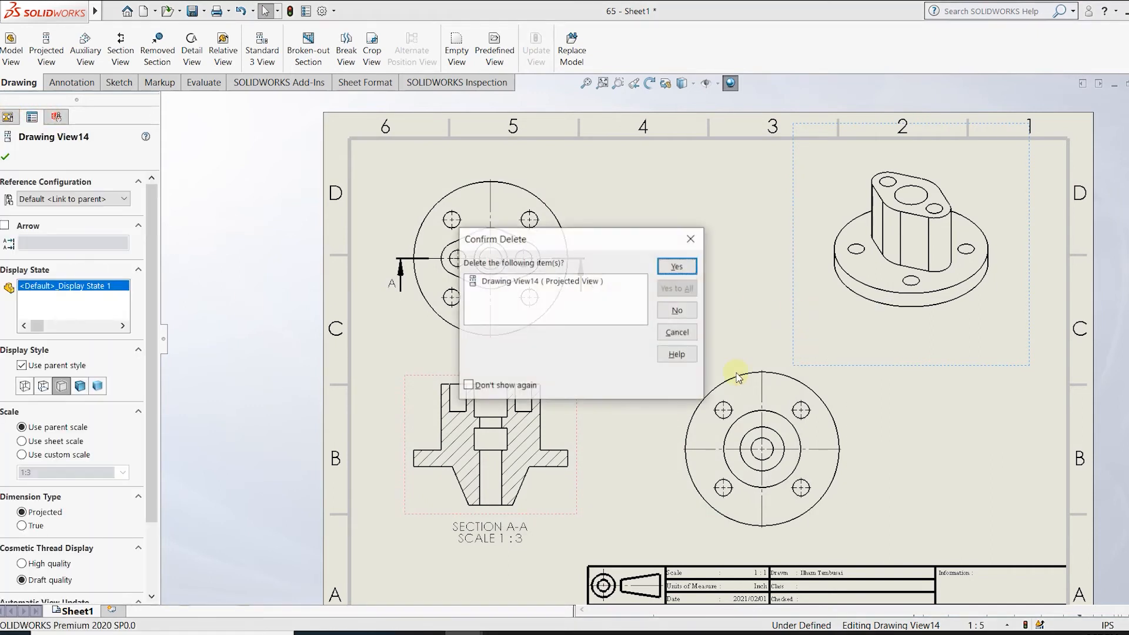
click(674, 263)
Insert an isometric model view of part 65 in the sheet's upper-right corner.
click(71, 82)
click(19, 82)
click(11, 51)
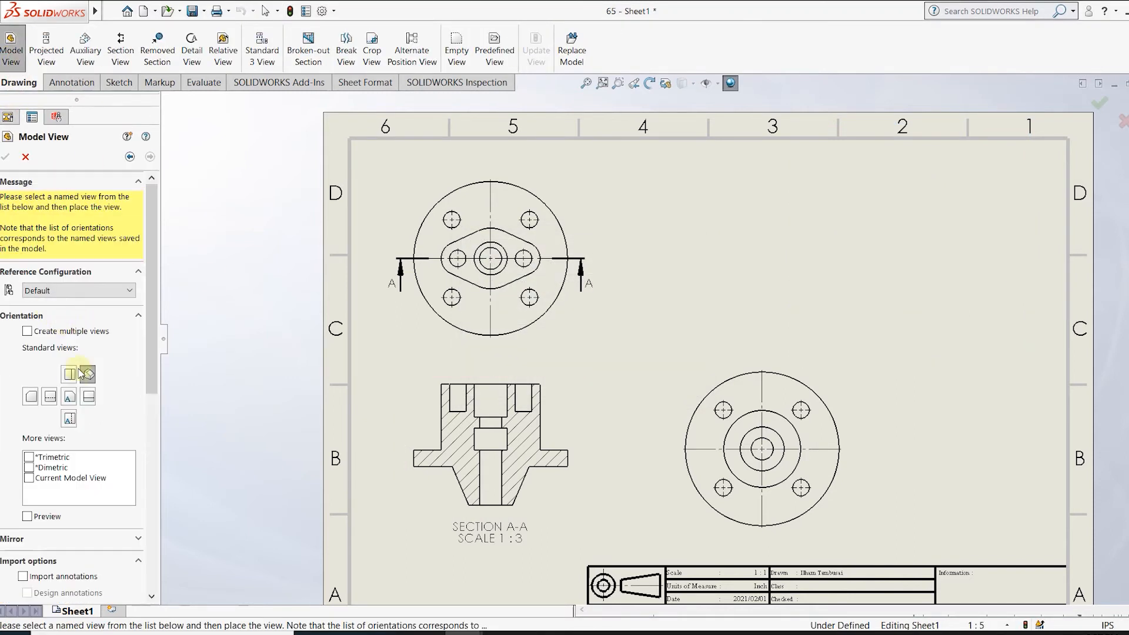
click(87, 376)
click(928, 253)
right_click(928, 251)
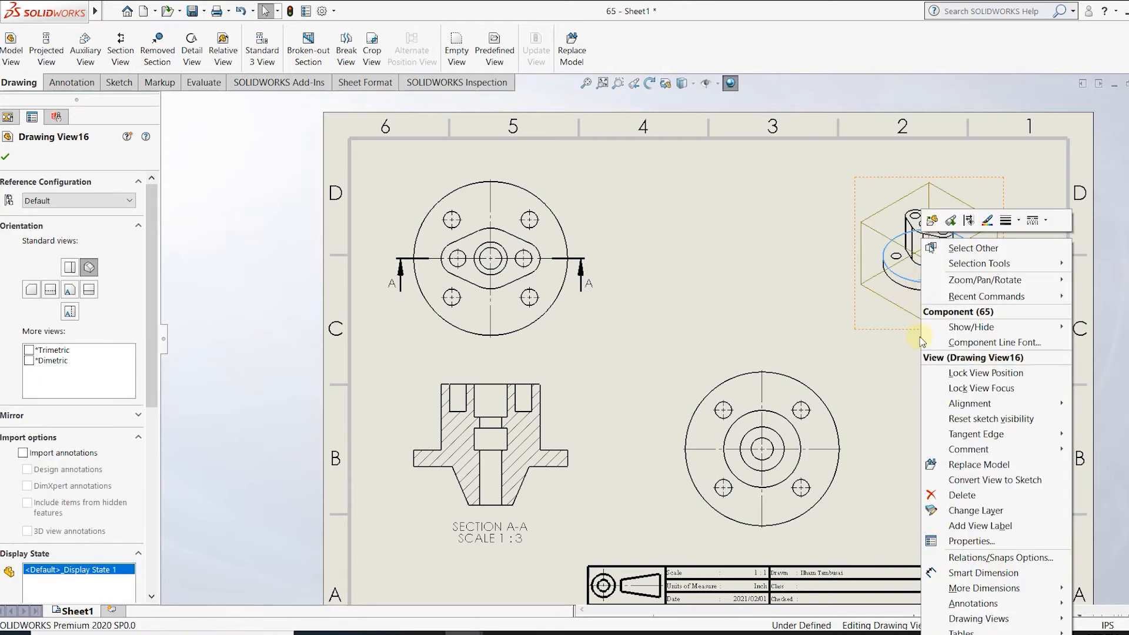
Change the isometric view's orientation to Dimetric and set its custom scale to 1:3.
scroll(70, 363, down, 3)
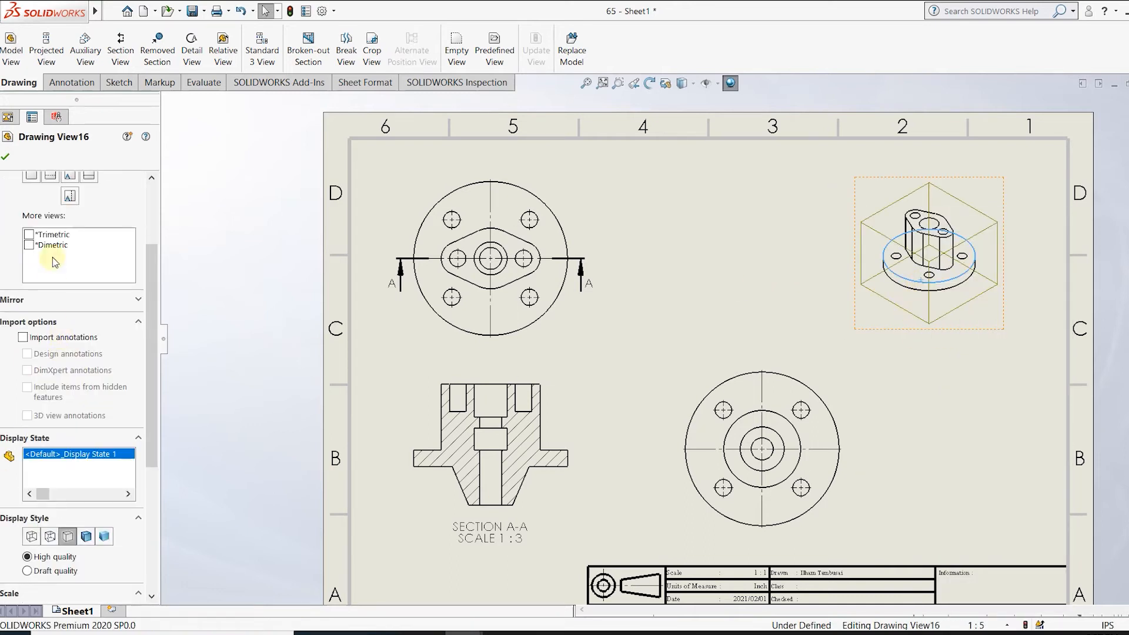
click(28, 235)
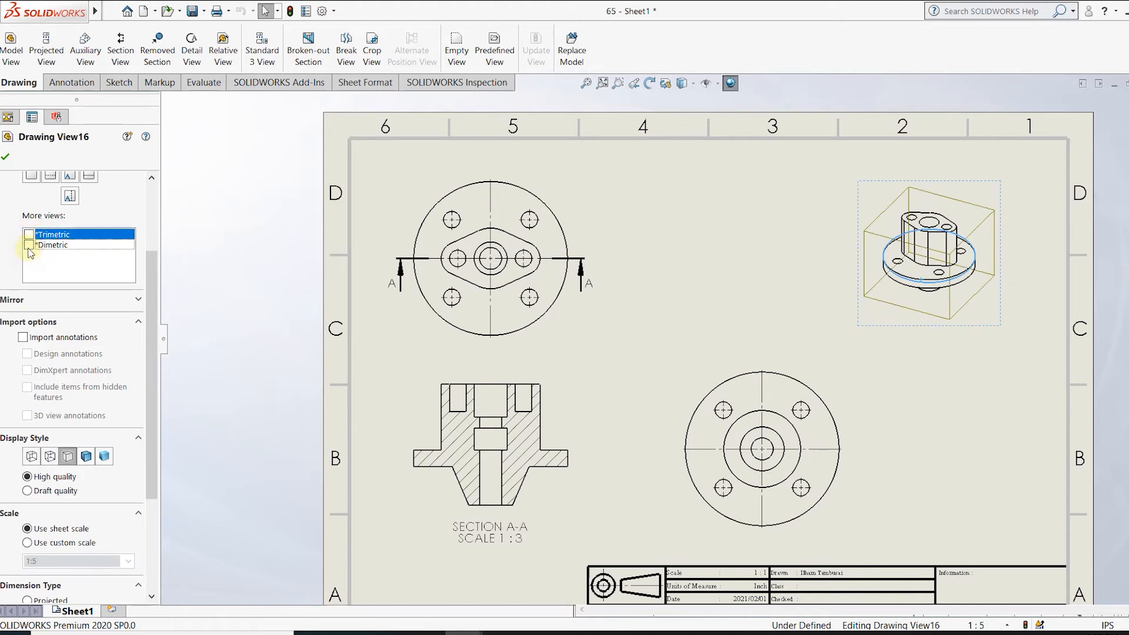
click(28, 246)
scroll(50, 460, down, 3)
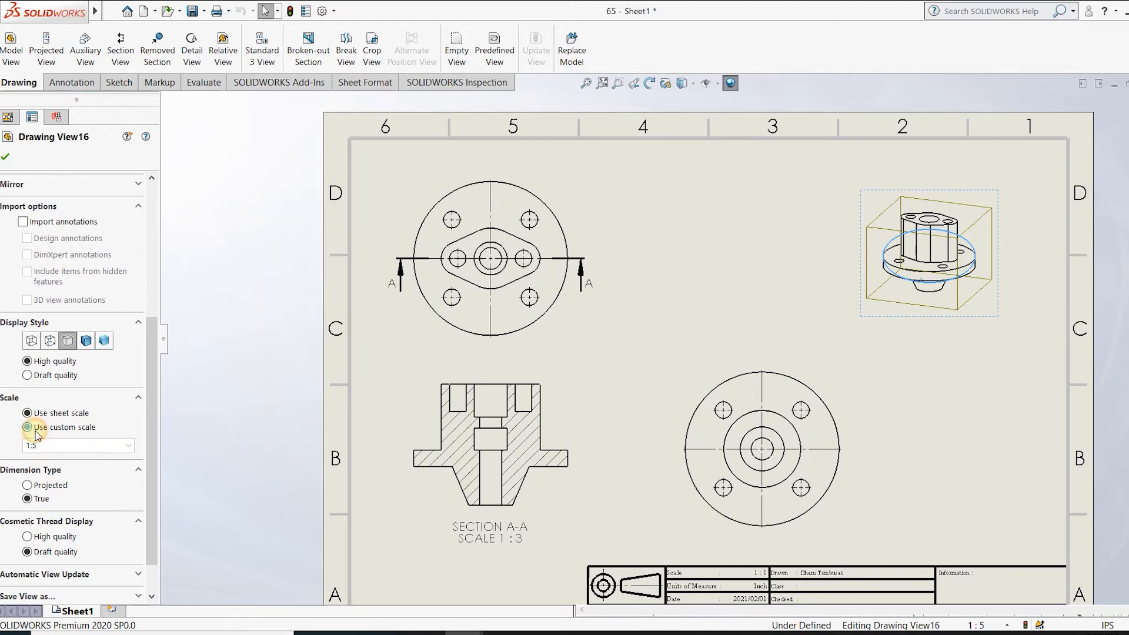
text(3)
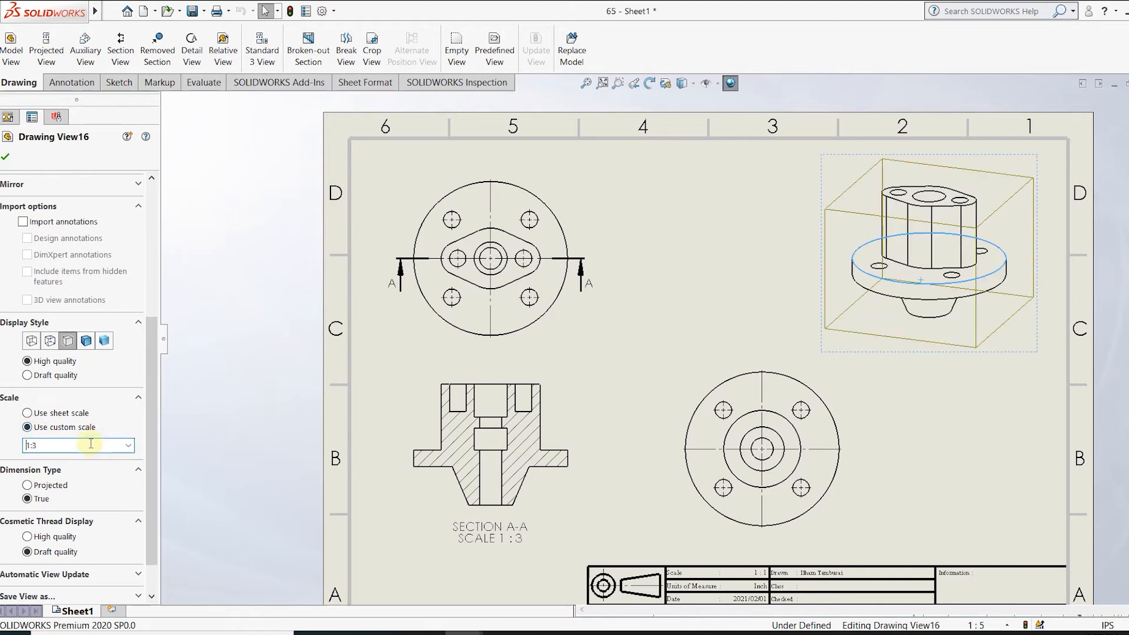
click(728, 296)
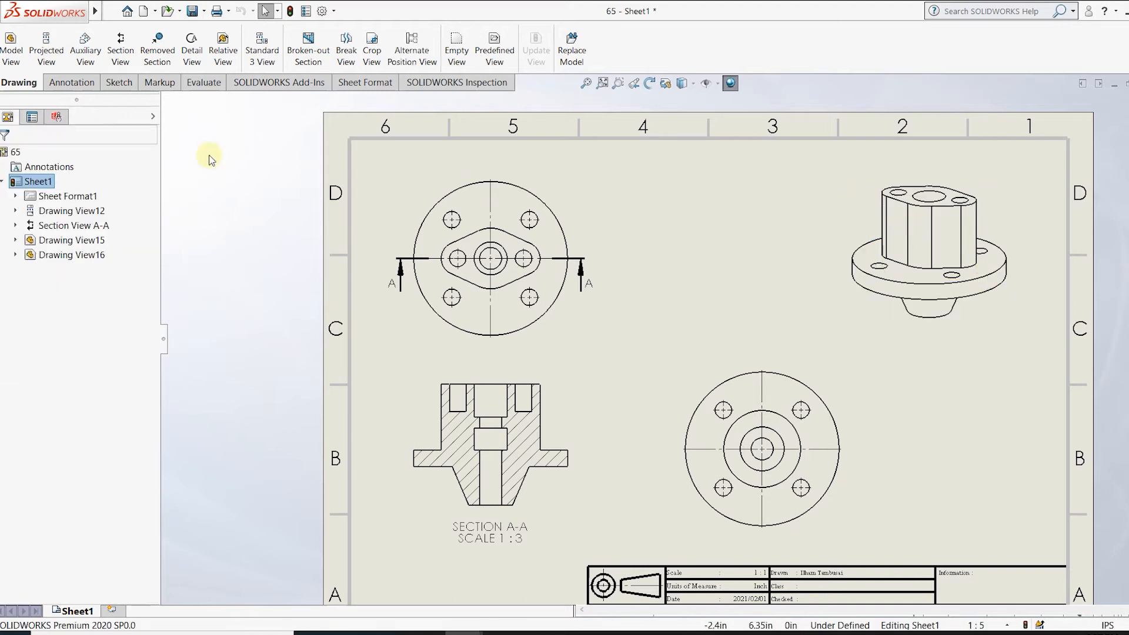
Change the dimetric view's display style to Shaded With Edges.
click(920, 347)
scroll(65, 424, down, 6)
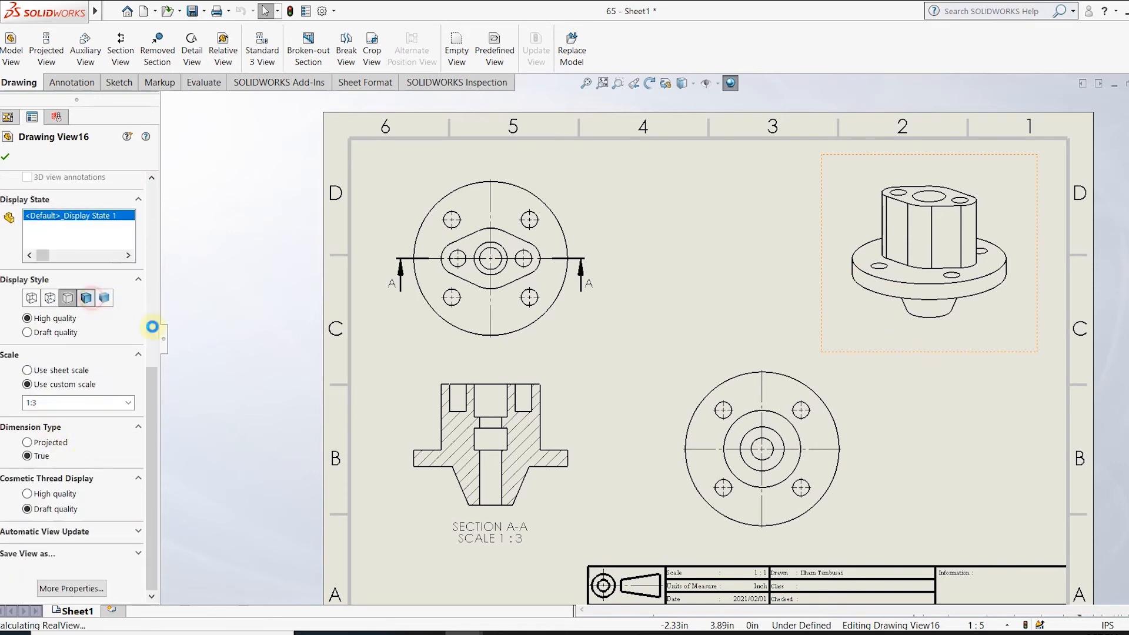
click(956, 342)
click(880, 365)
drag(902, 354, 941, 331)
click(853, 383)
scroll(758, 440, down, 1)
scroll(759, 442, up, 5)
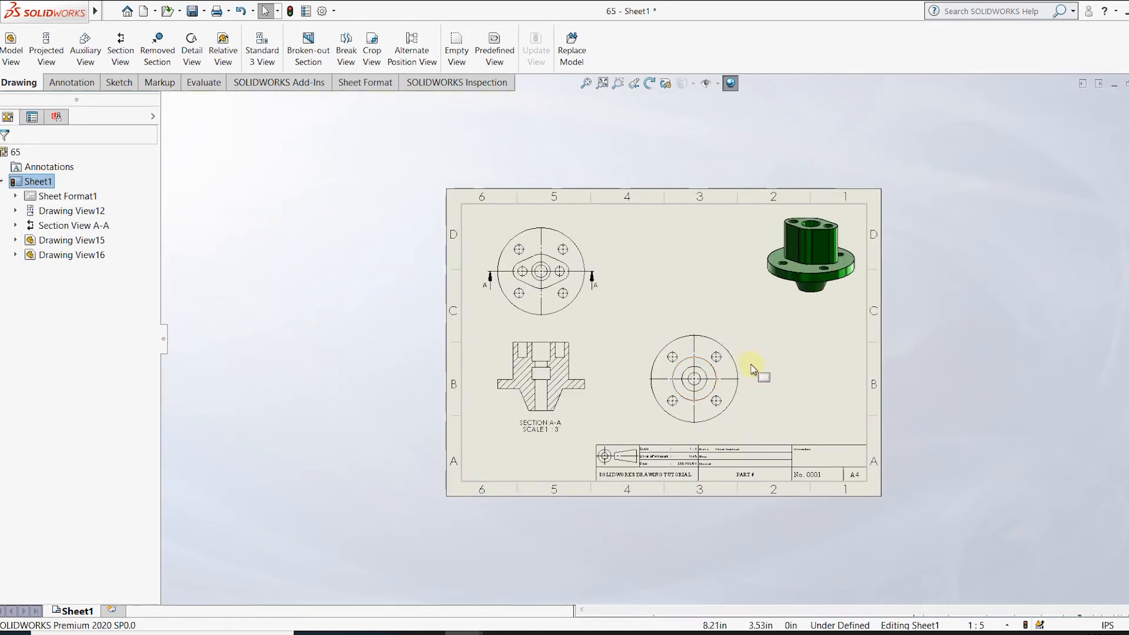
Move the top view and its aligned section view A-A farther toward the middle of the sheet.
click(788, 360)
drag(590, 304, 637, 299)
scroll(641, 371, down, 4)
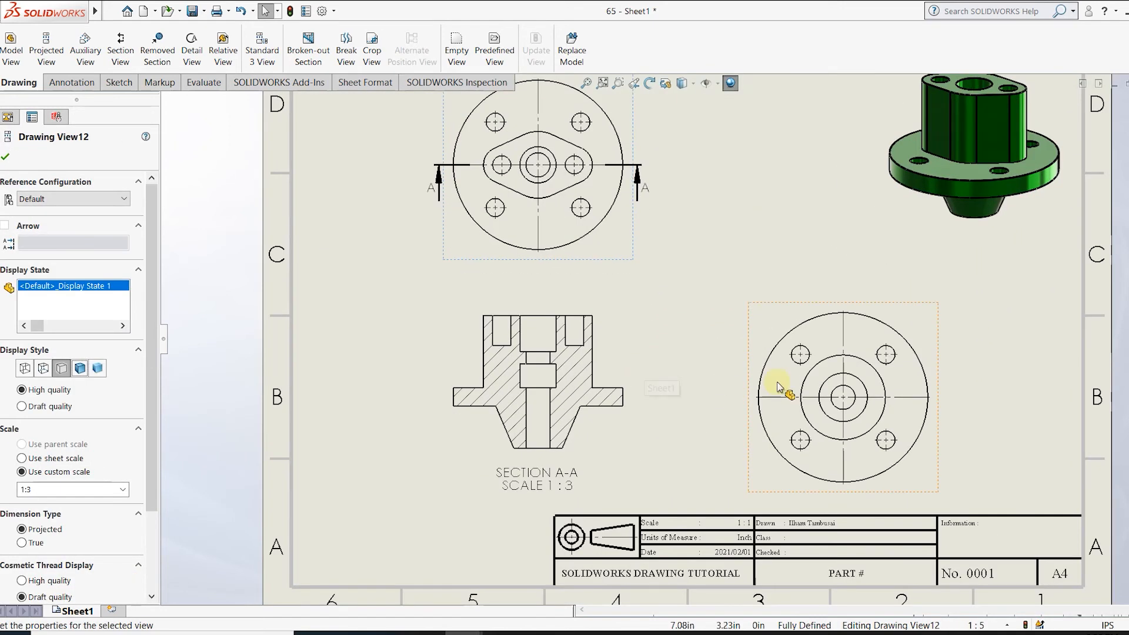
Reposition the bottom view beside section A-A, above the title block, to balance the spacing between the views.
click(747, 326)
drag(746, 327, 745, 306)
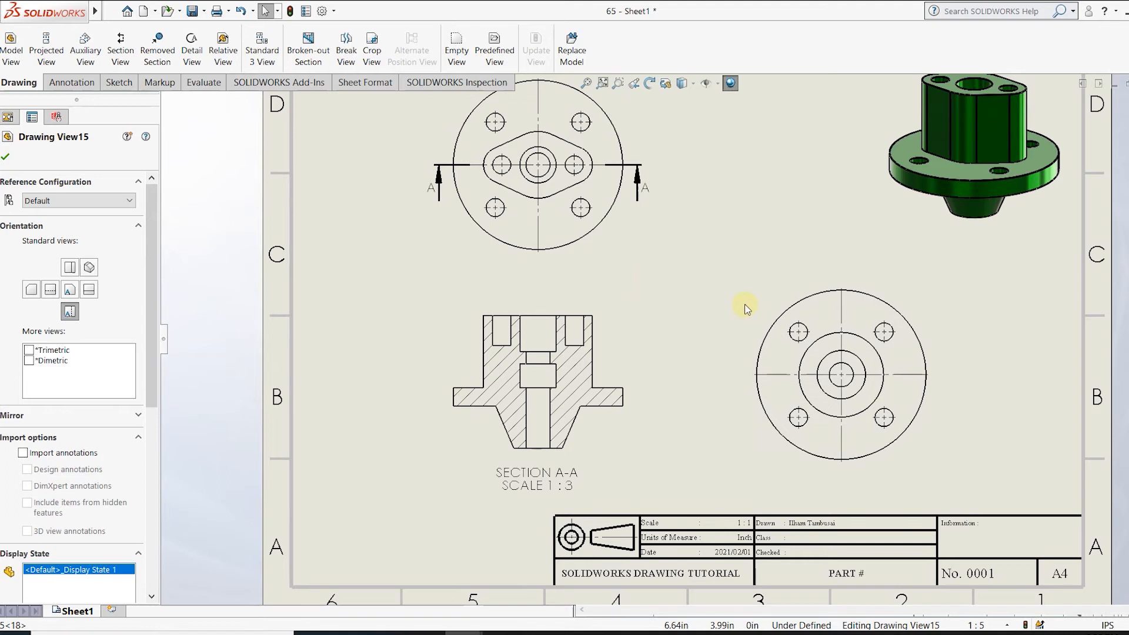
scroll(671, 334, up, 4)
click(633, 336)
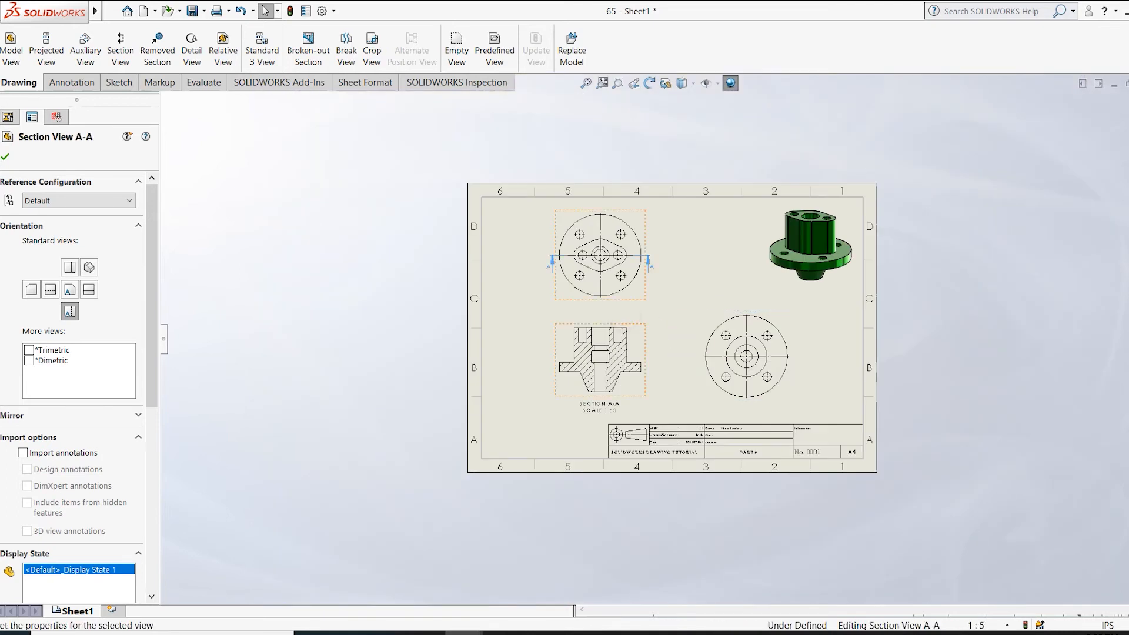
click(660, 315)
mouse_move(718, 315)
mouse_down()
mouse_move(700, 239)
mouse_move(680, 221)
mouse_move(704, 322)
mouse_up()
click(657, 287)
scroll(638, 298, down, 4)
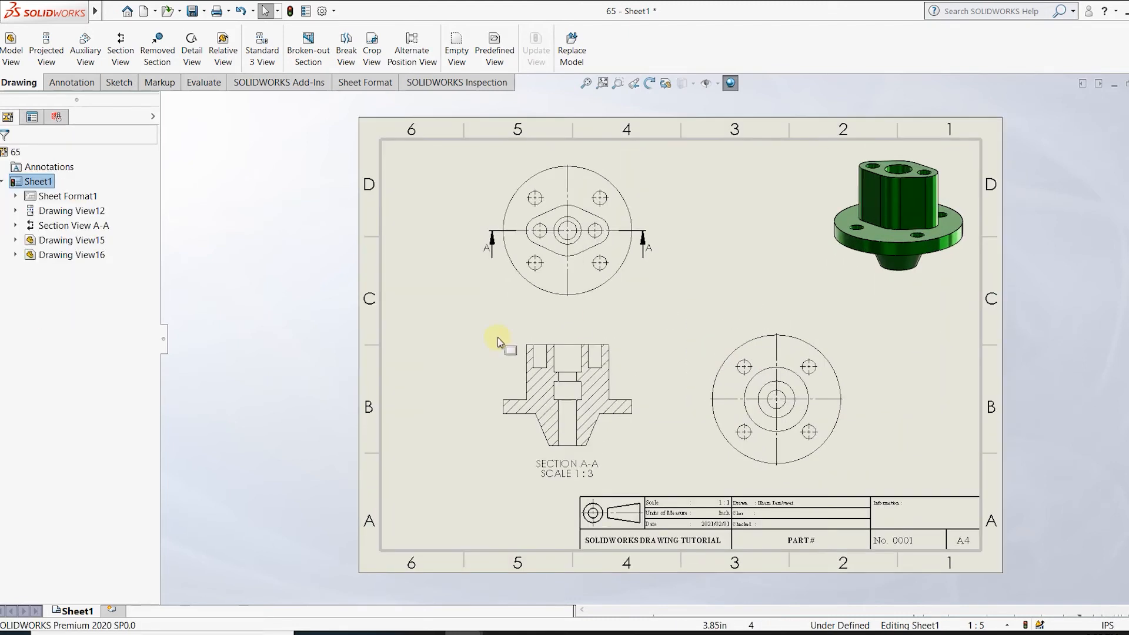
scroll(557, 291, up, 4)
scroll(518, 271, down, 3)
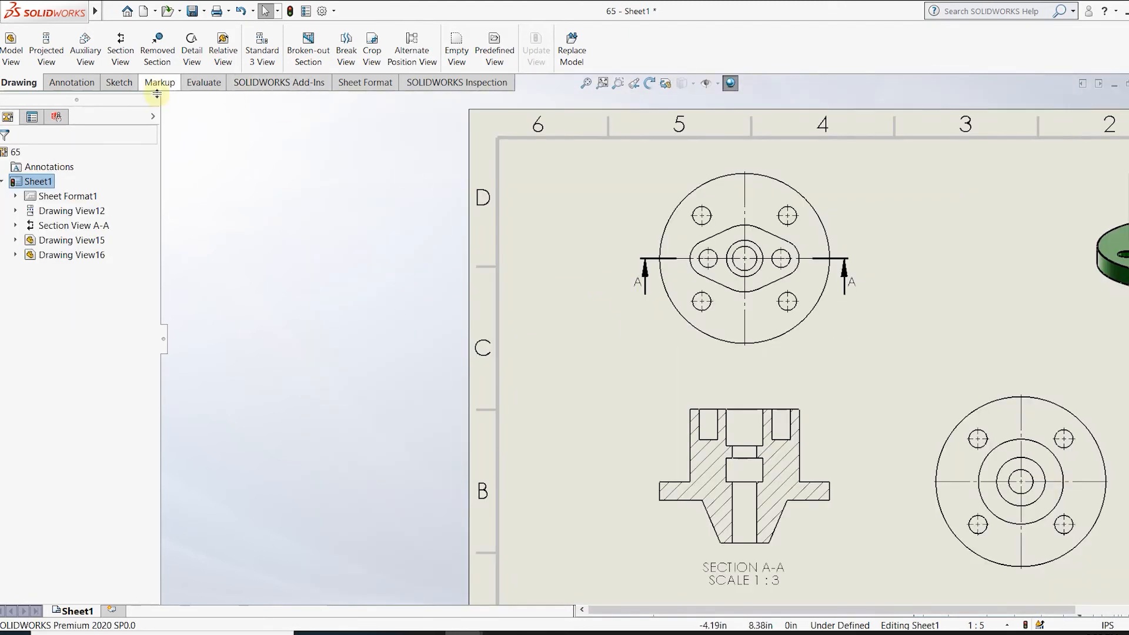
Sketch a construction circle of 2.50 in radius from the top view's center through the four flange hole centers.
click(72, 83)
click(120, 83)
click(112, 33)
click(126, 46)
scroll(731, 282, down, 2)
click(730, 288)
click(802, 214)
key(Escape)
click(713, 203)
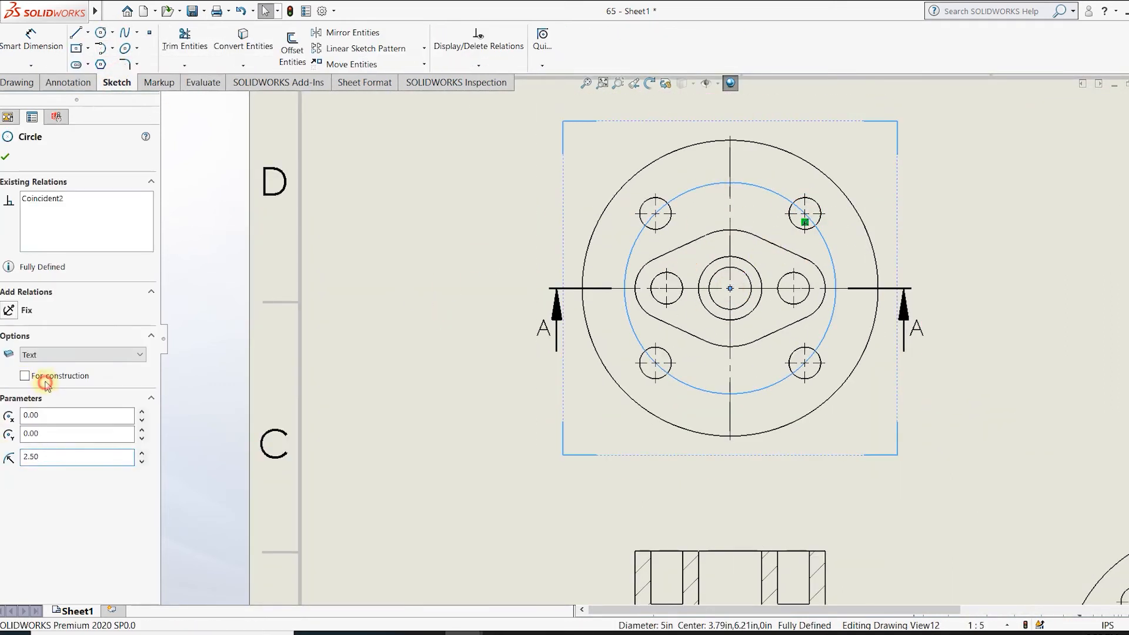
click(5, 153)
Dimension the diameters of the flange's outer edge and the bolt circle, placing both beside the top view with the outer one farthest out.
click(35, 41)
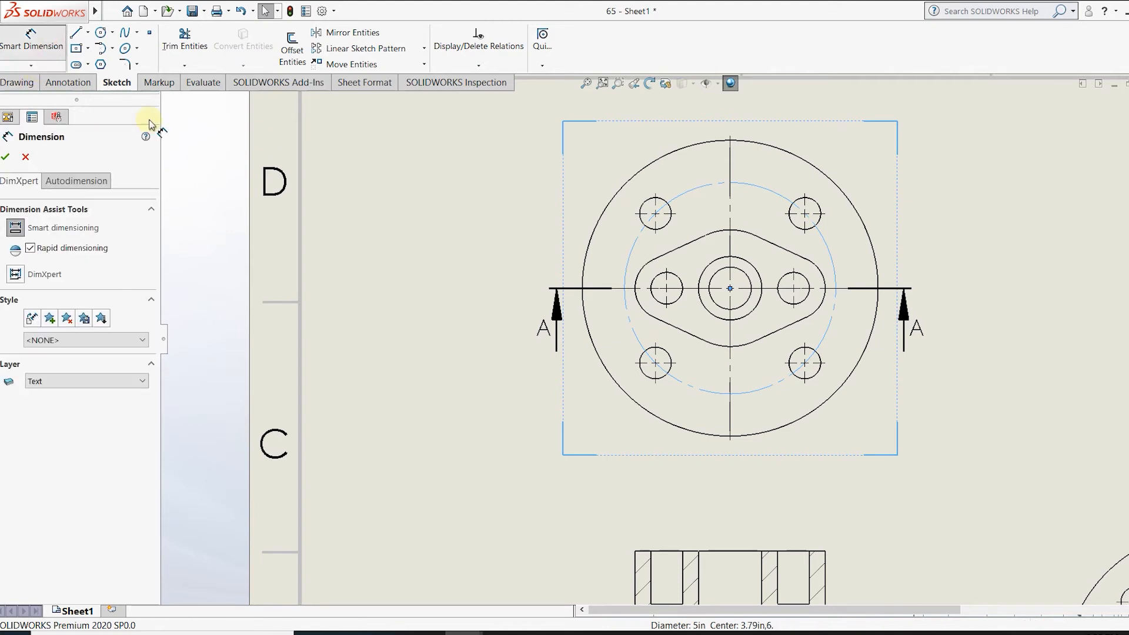
click(41, 47)
click(41, 47)
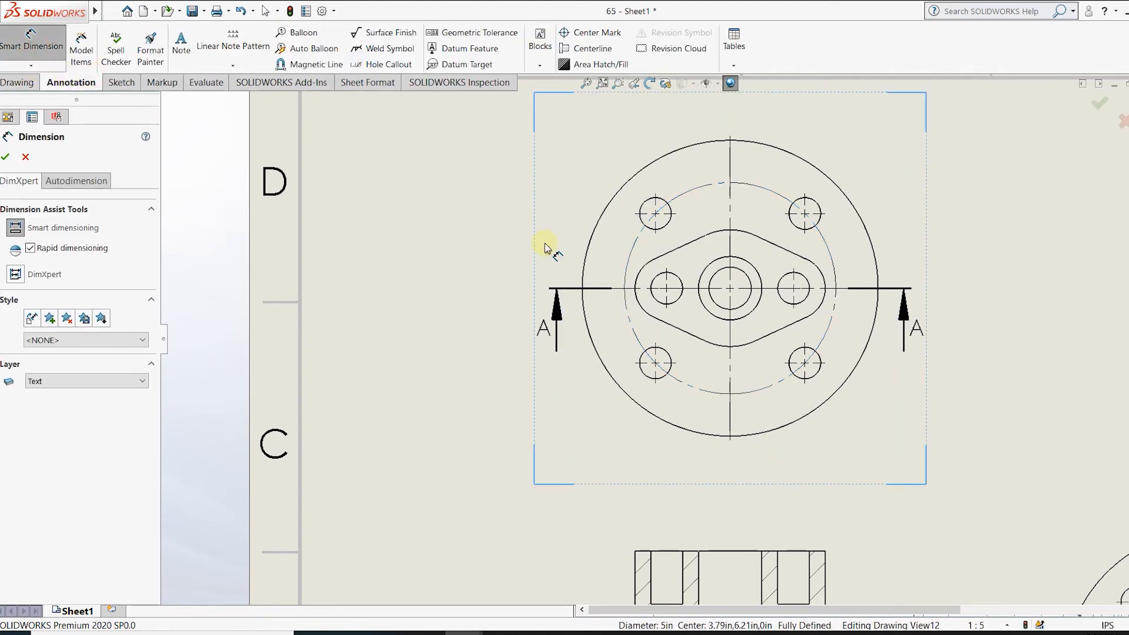
scroll(726, 262, up, 3)
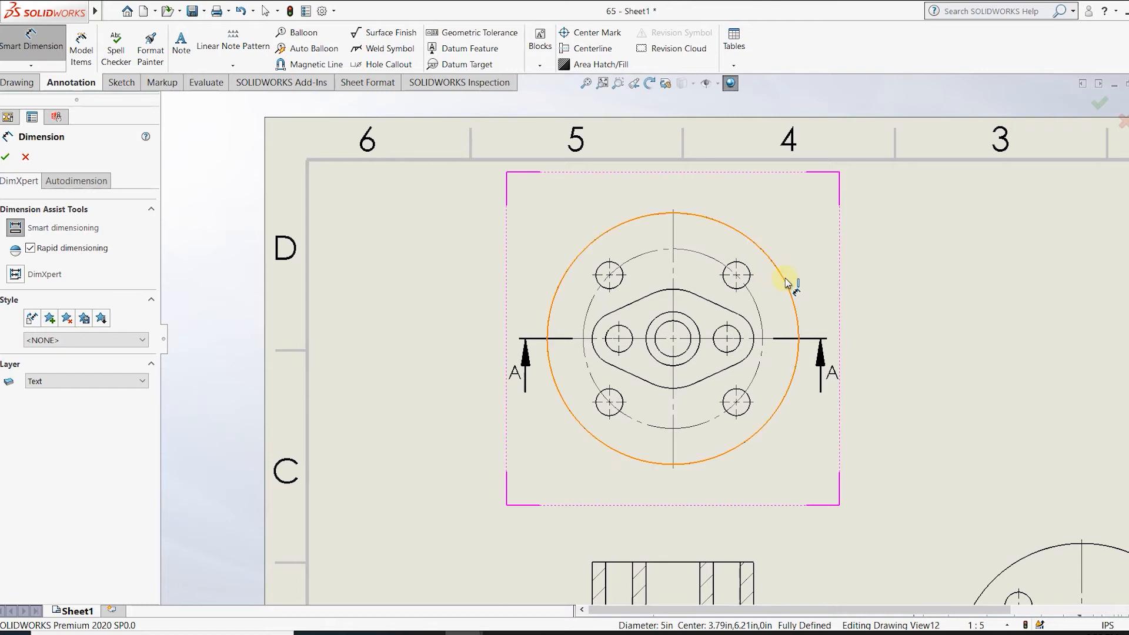
click(787, 283)
click(933, 323)
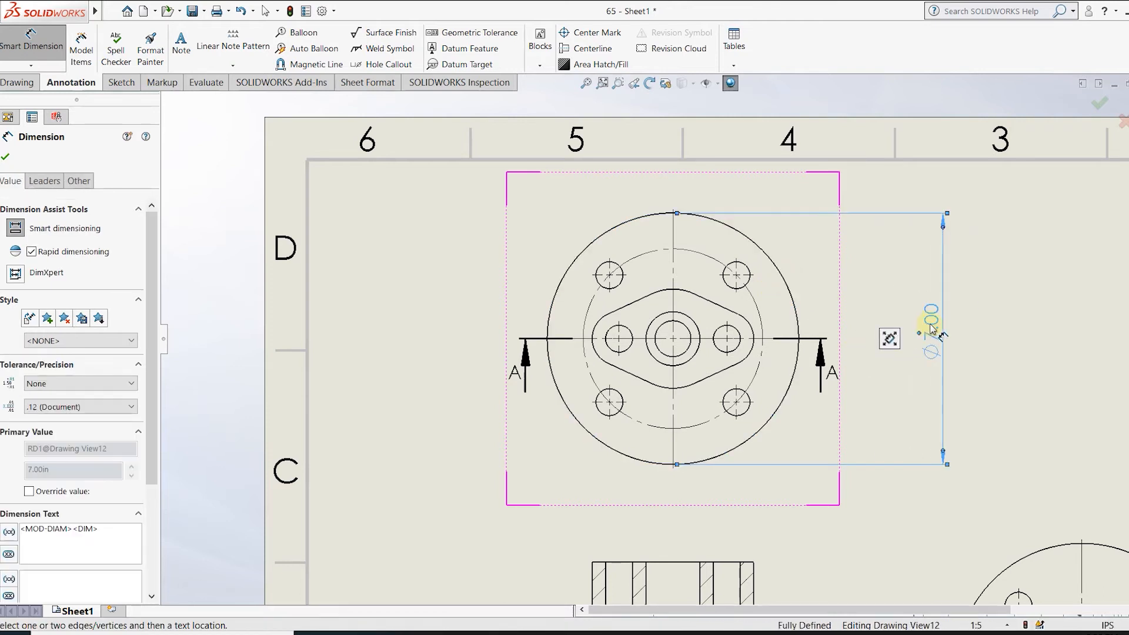
click(341, 350)
click(646, 266)
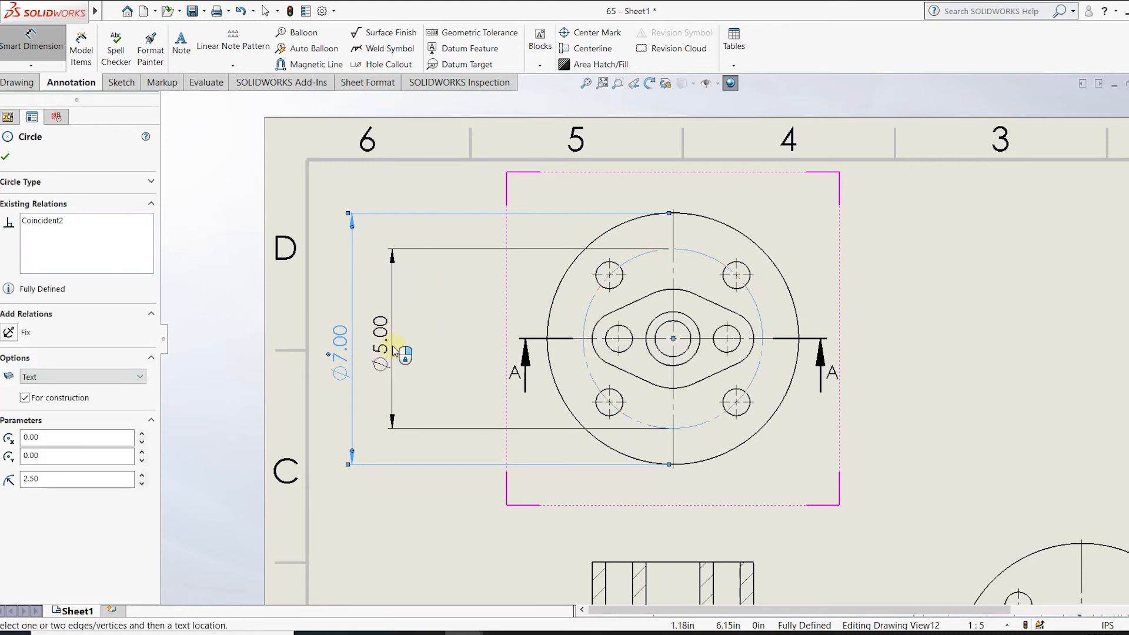
click(392, 349)
click(694, 318)
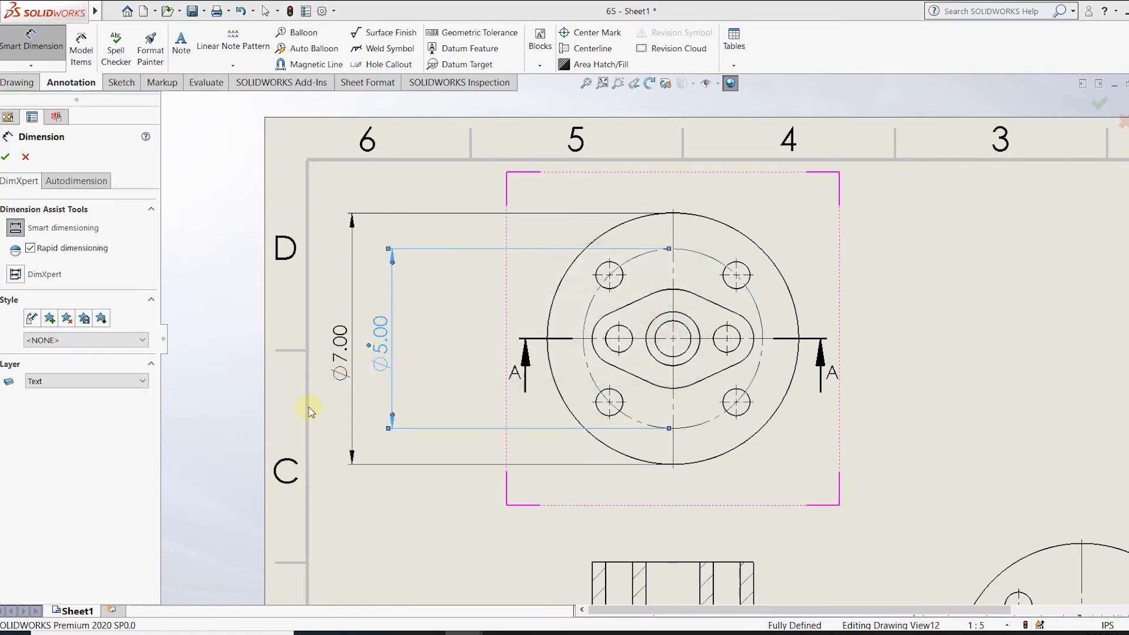
click(347, 344)
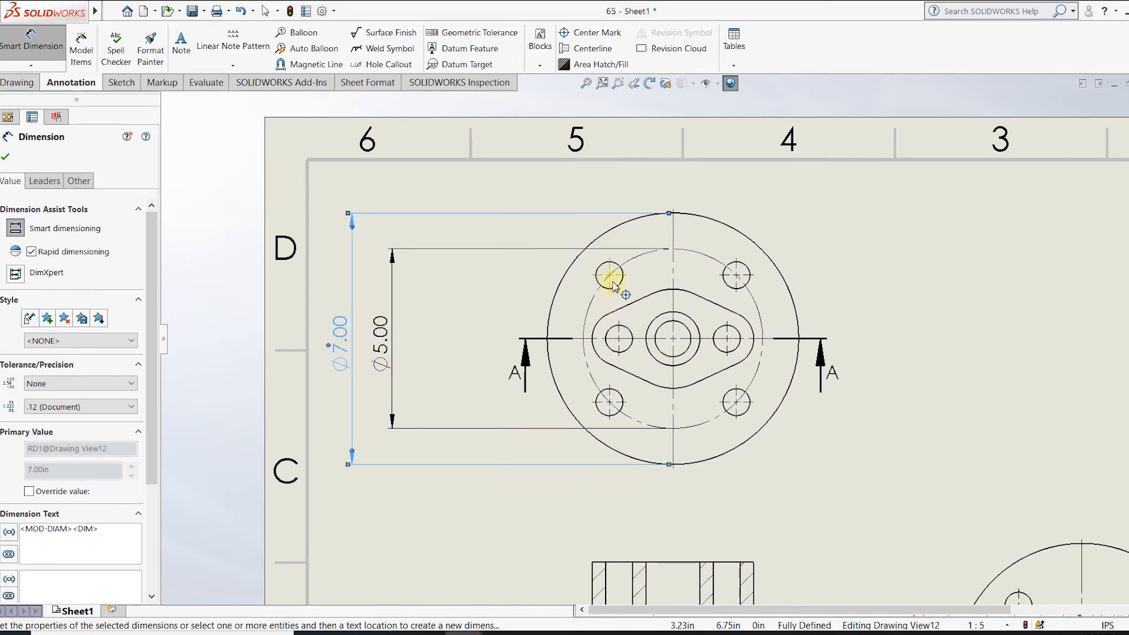
Dimension the diameter of the top view's upper-right flange hole, placing the text outside the flange.
scroll(737, 292, down, 3)
click(736, 290)
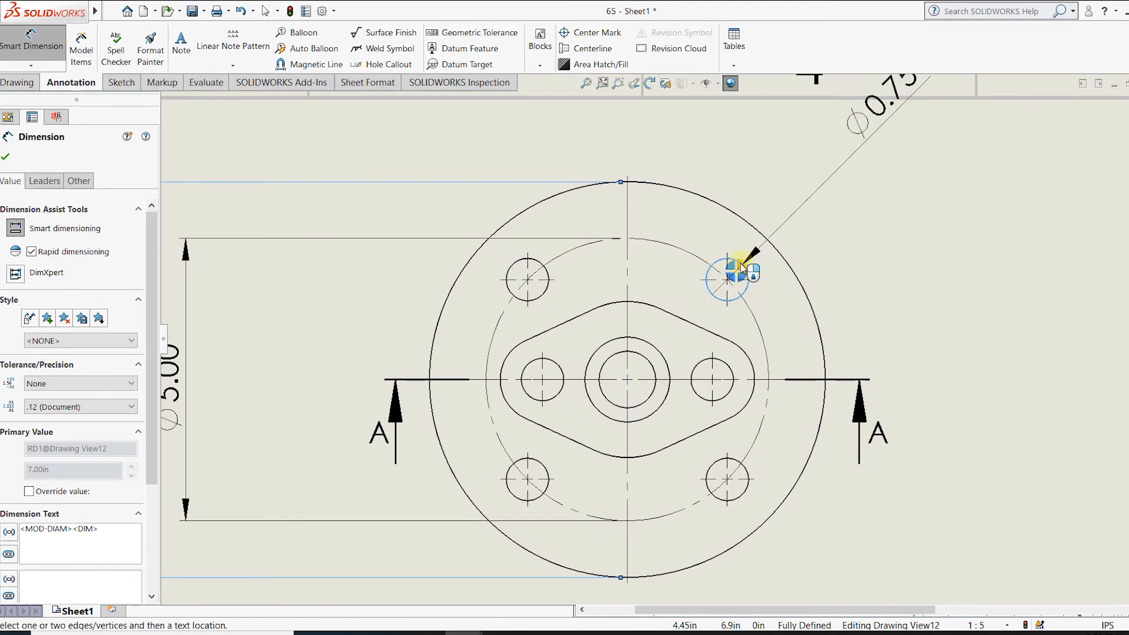
click(885, 103)
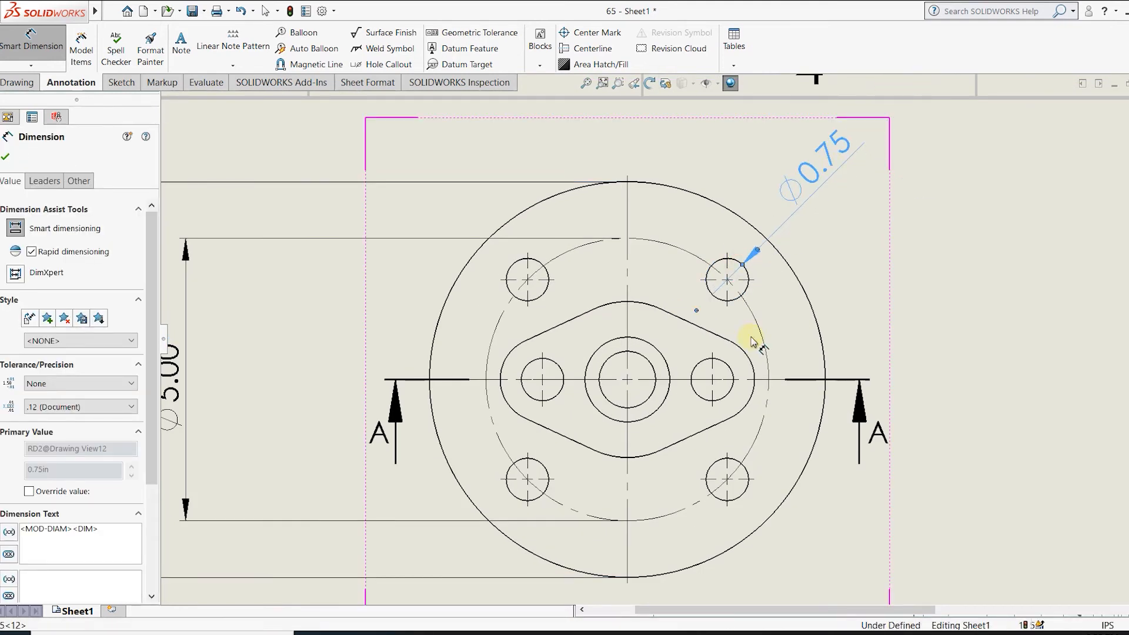
Dimension the radius of the boss's right end arc and the diameter of the small hole inside it.
scroll(754, 352, down, 2)
click(752, 356)
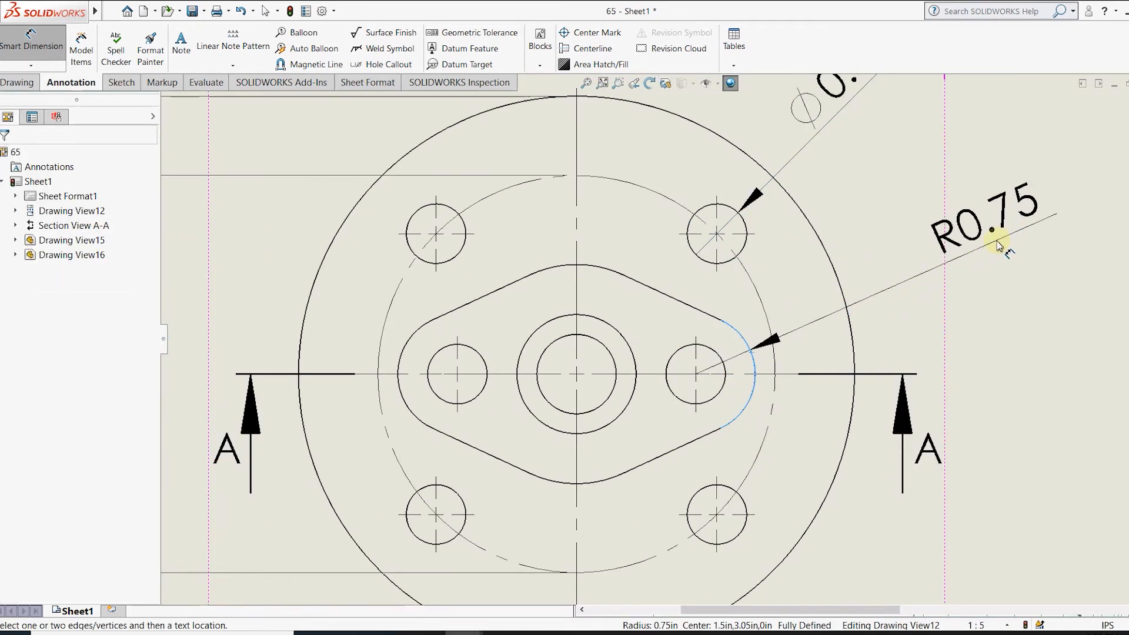
click(970, 226)
click(724, 376)
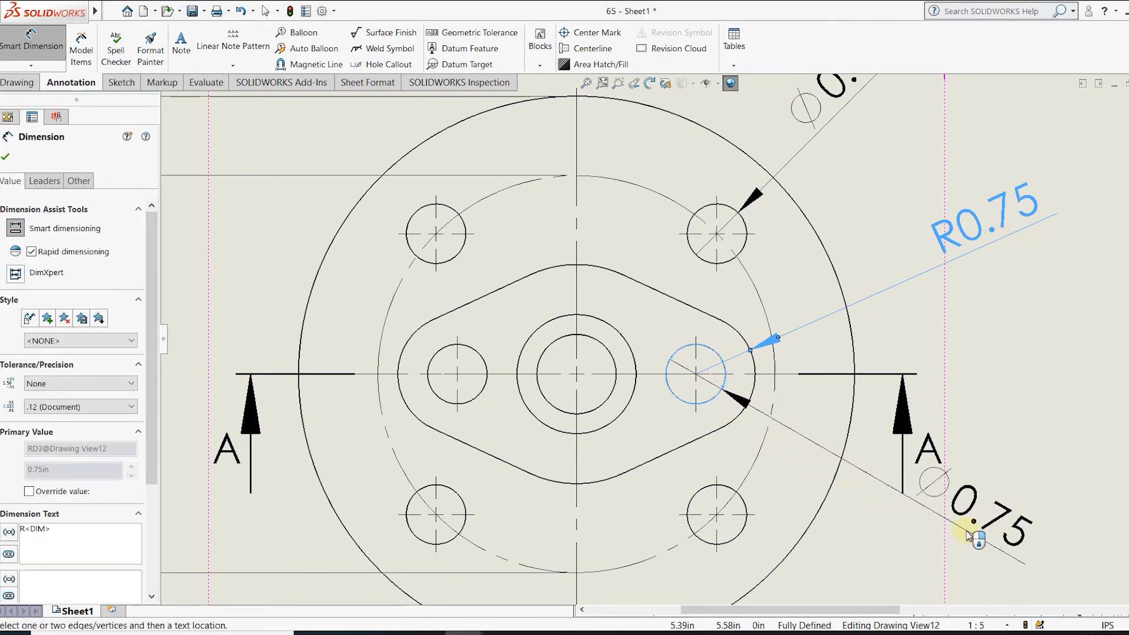
click(988, 544)
scroll(769, 433, up, 2)
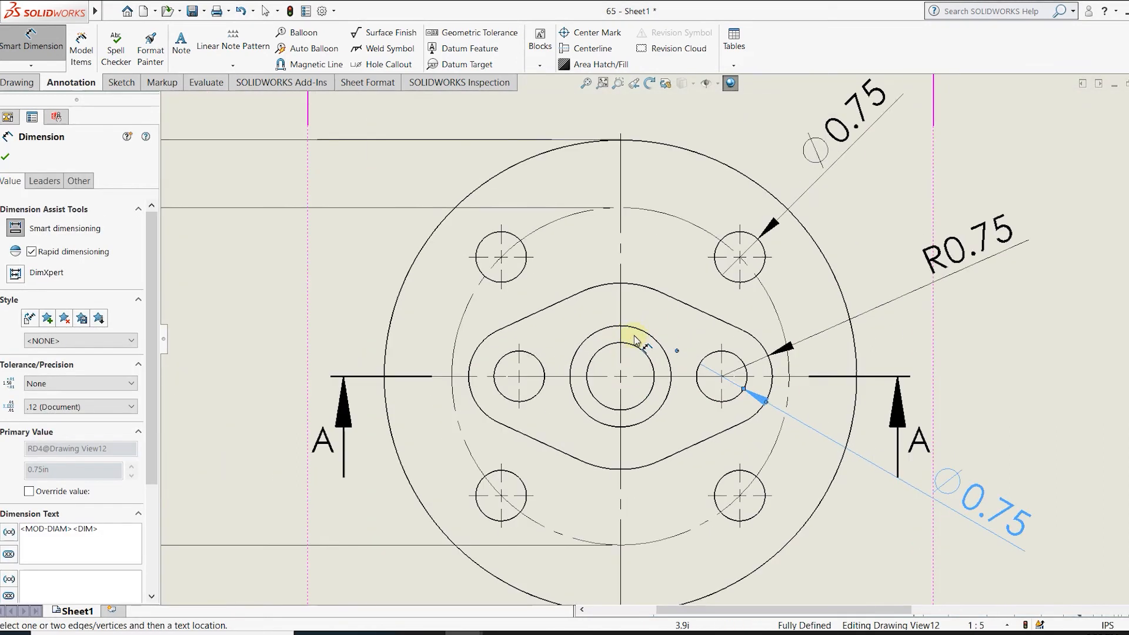
Dimension the diameters of the two concentric central circles, placing both inside the bolt circle dimension.
scroll(647, 297, up, 3)
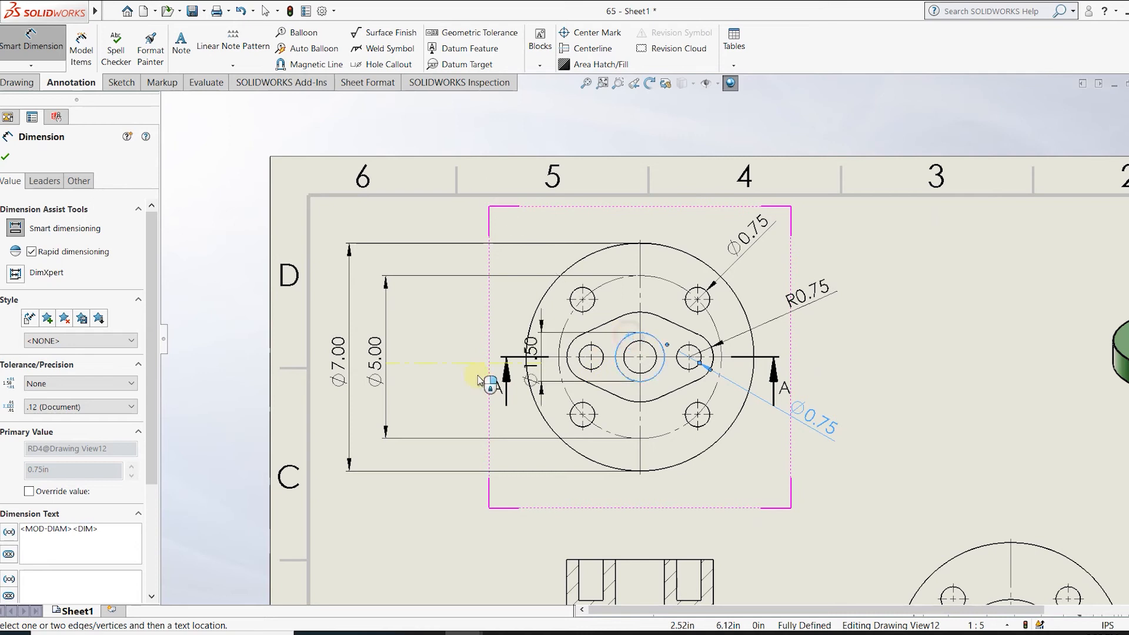
click(423, 369)
click(625, 353)
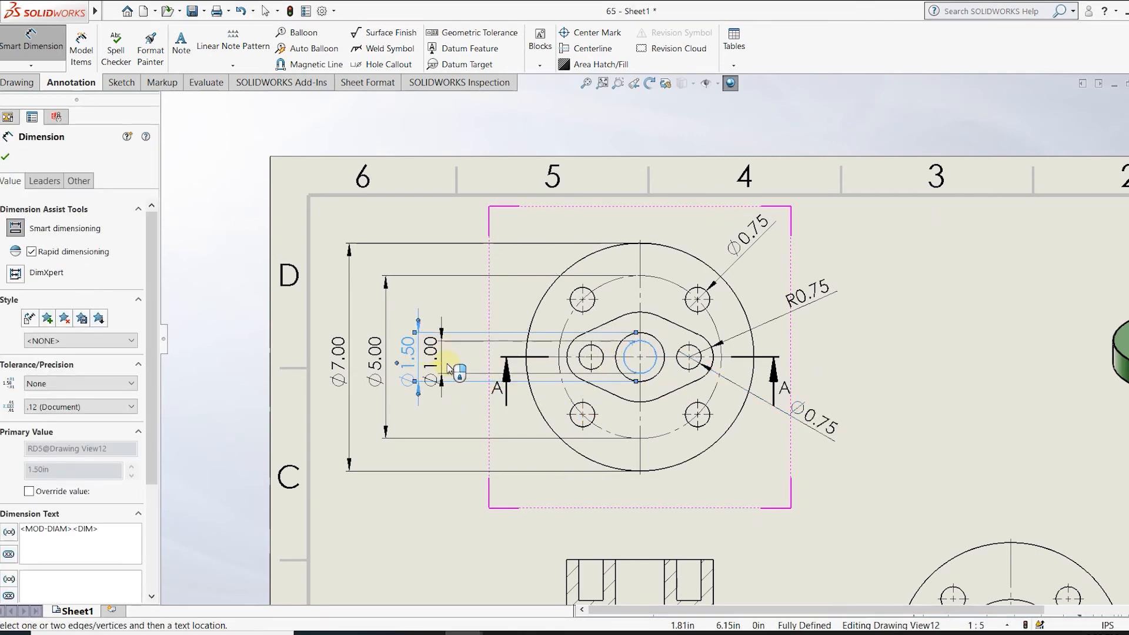
click(446, 365)
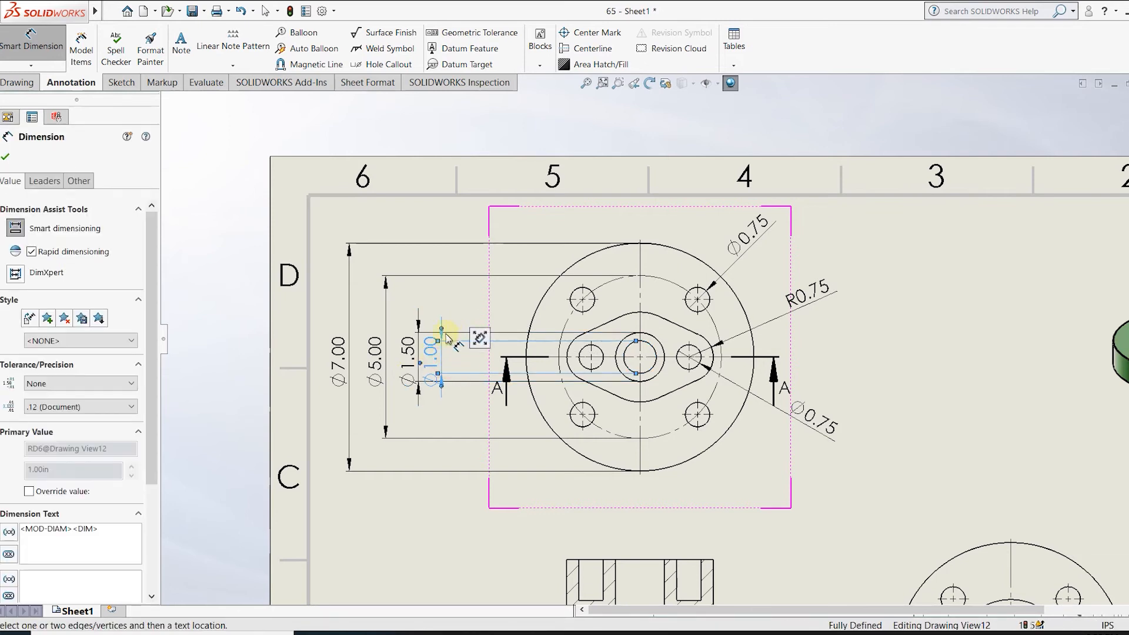
Separate the two central circle diameter dimensions so their texts line up side by side with the other diameters.
drag(450, 332, 437, 332)
scroll(346, 421, down, 3)
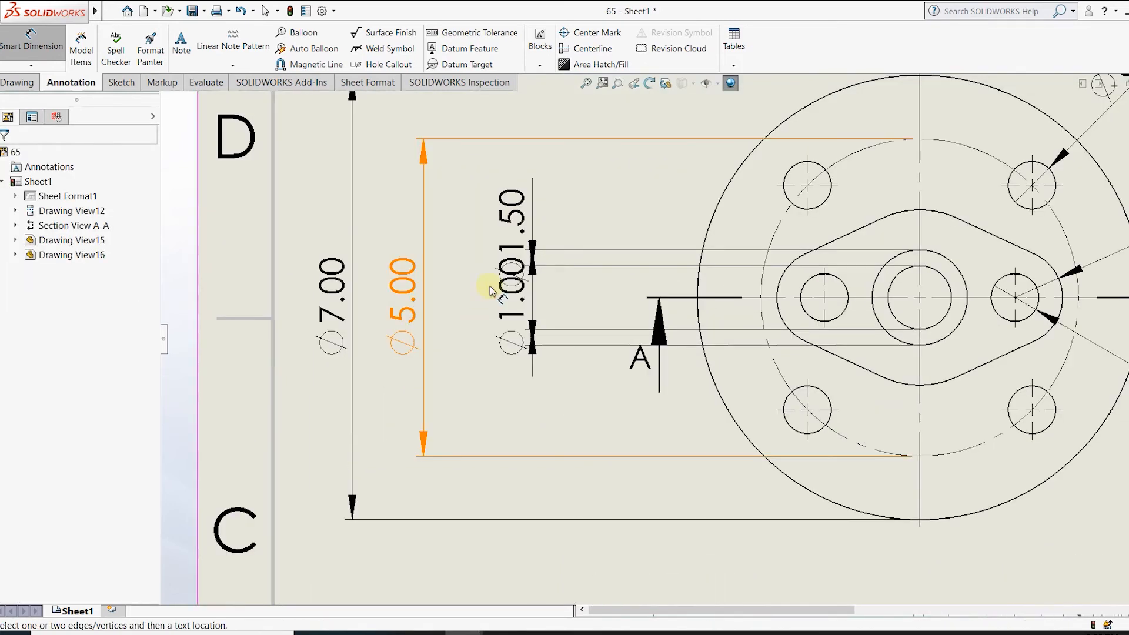
drag(515, 231, 465, 309)
click(547, 283)
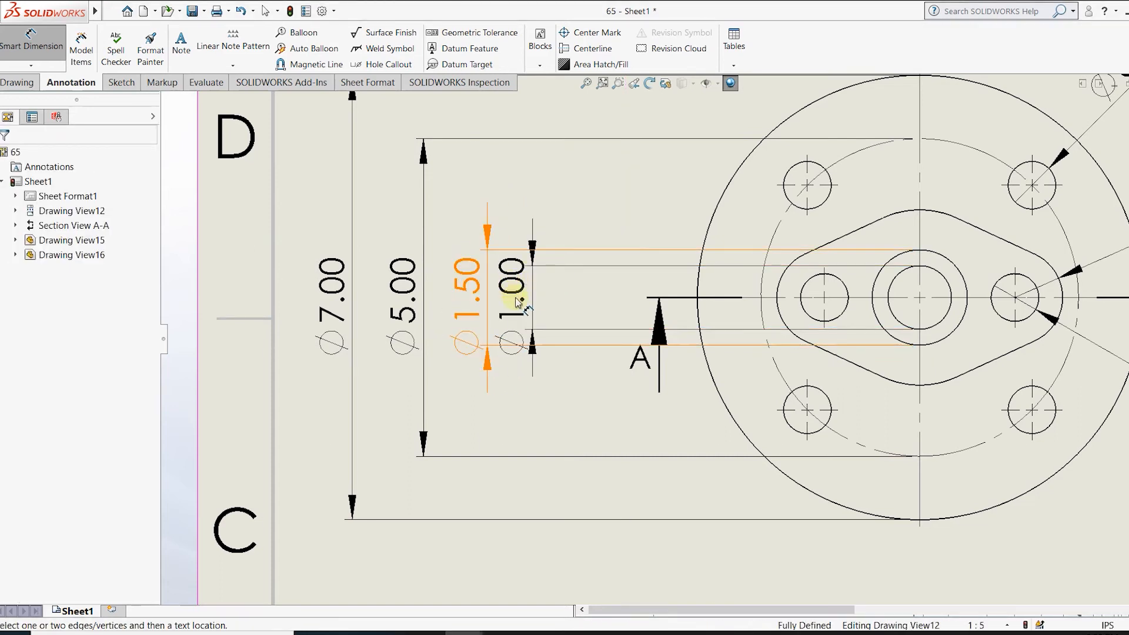
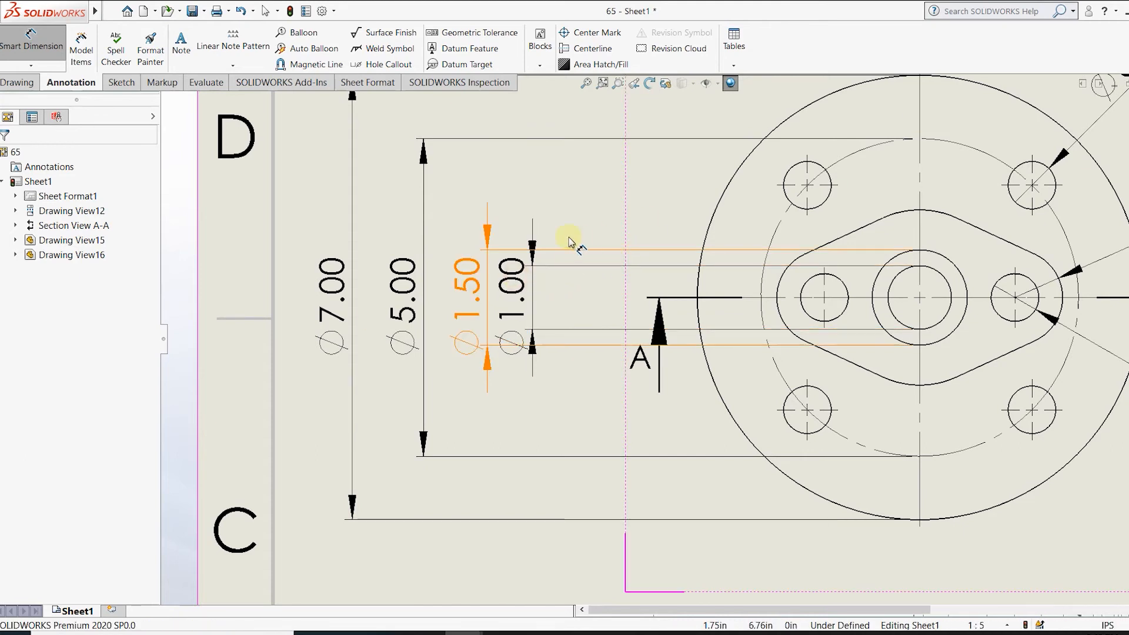
Delete the diameter dimension of the inner central circle.
scroll(569, 242, down, 1)
drag(592, 374, 594, 375)
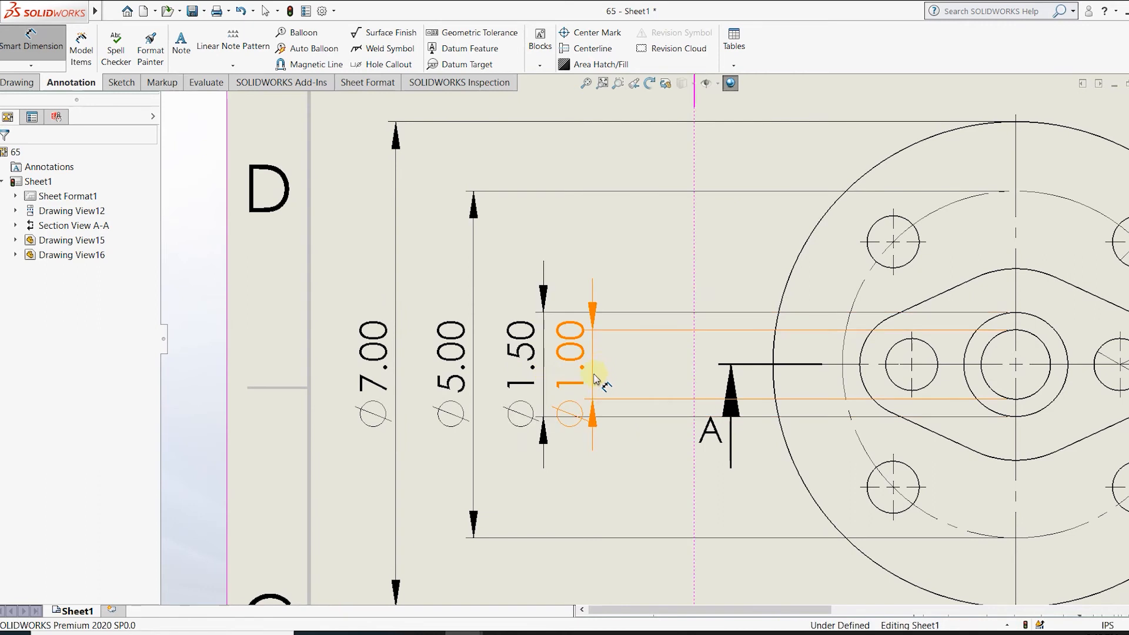
click(636, 350)
click(584, 332)
key(Delete)
Dimension the inner central circle's diameter again and shift its text above the extension lines, clear of the outer central circle's dimension.
scroll(849, 322, down, 3)
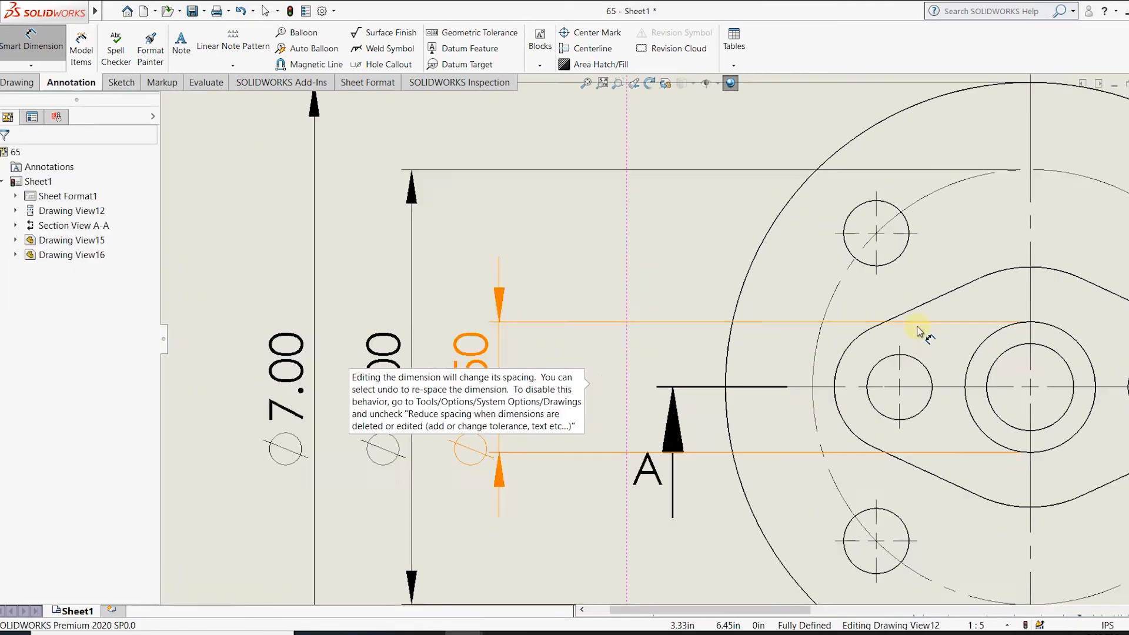
click(991, 371)
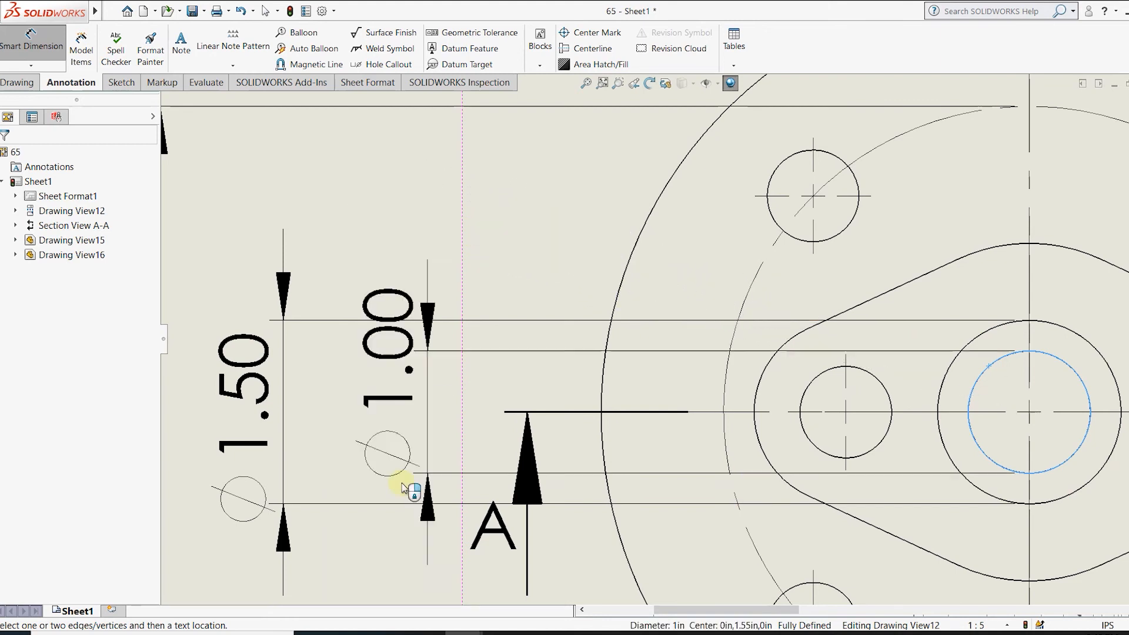
click(496, 383)
drag(460, 362, 376, 196)
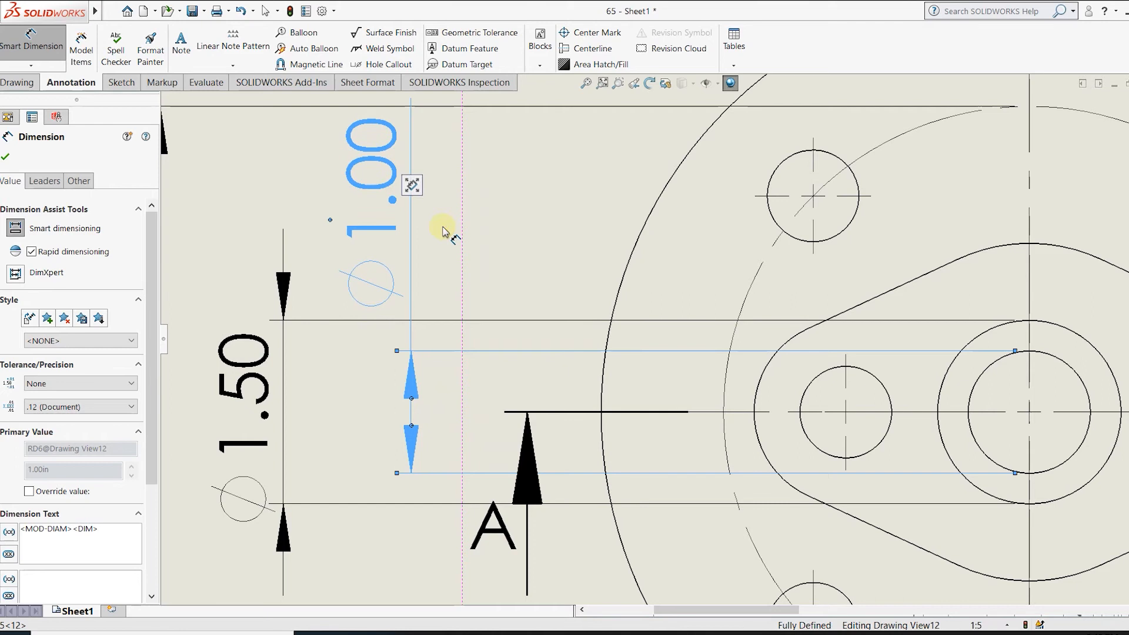
scroll(527, 296, up, 4)
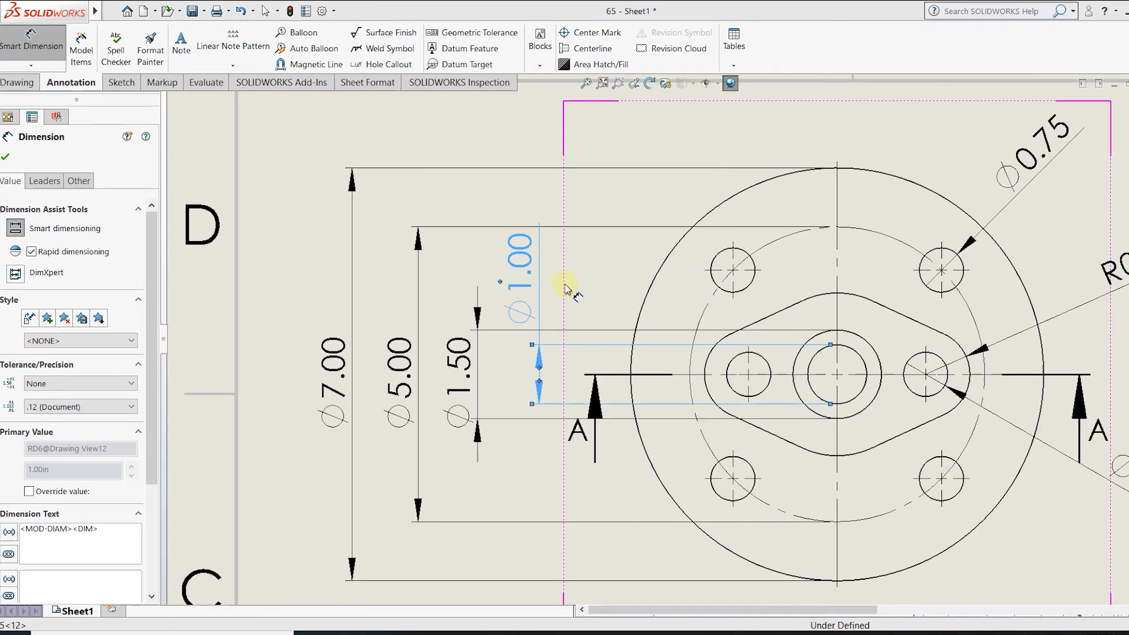
scroll(608, 285, down, 2)
scroll(716, 306, up, 4)
key(Escape)
scroll(802, 360, down, 4)
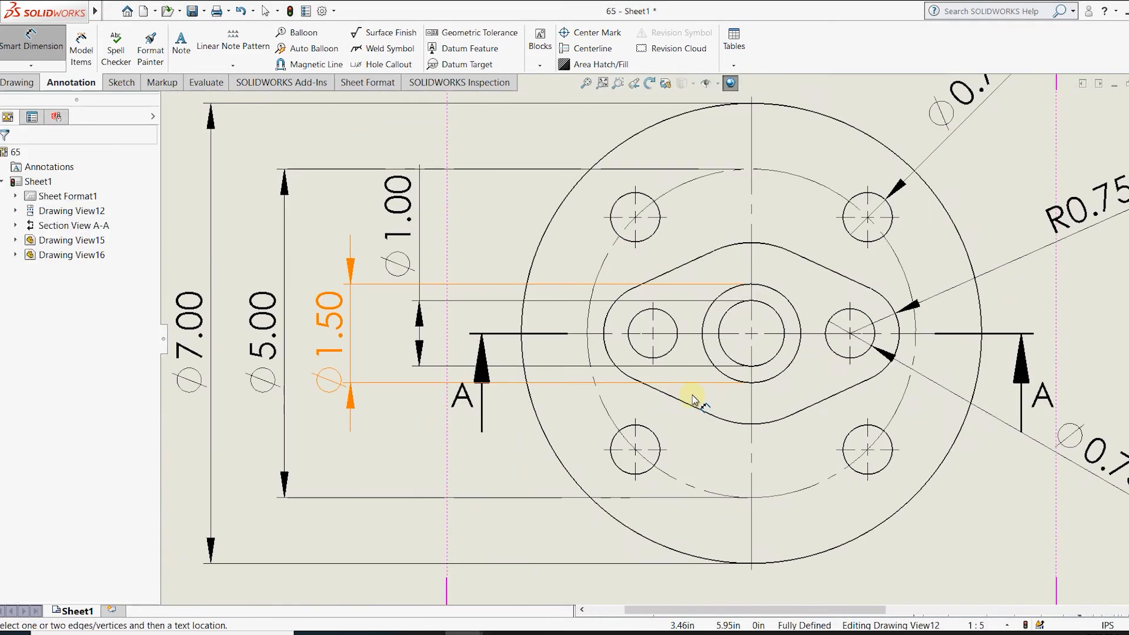
click(787, 423)
scroll(759, 412, up, 2)
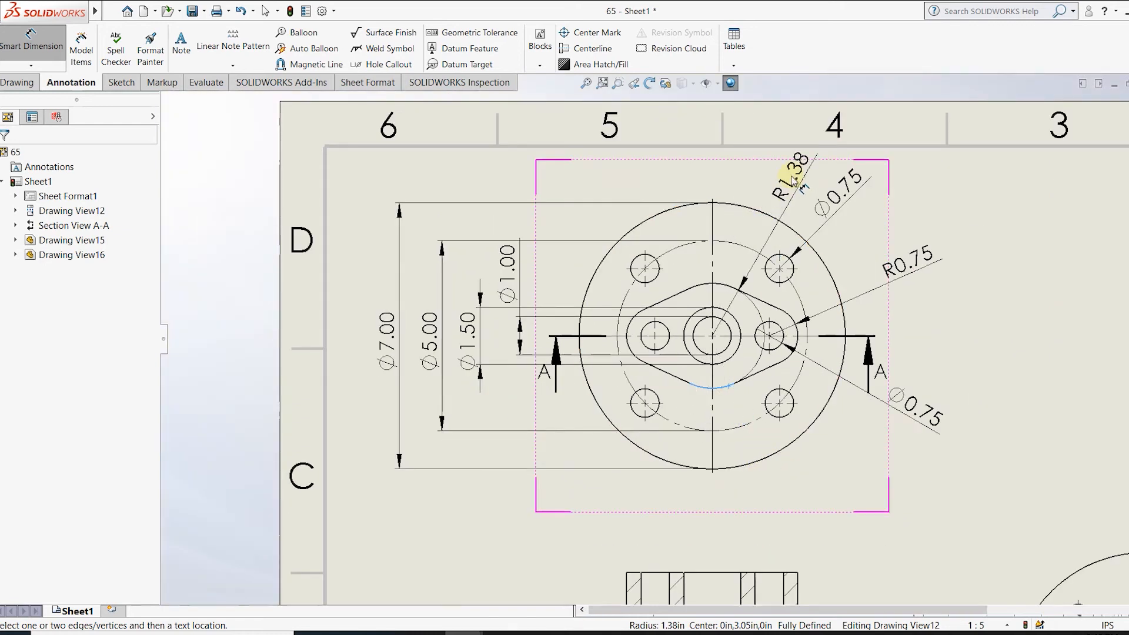
key(Escape)
Dimension the radius of the boss's upper arc, placing the text above the flange.
click(718, 286)
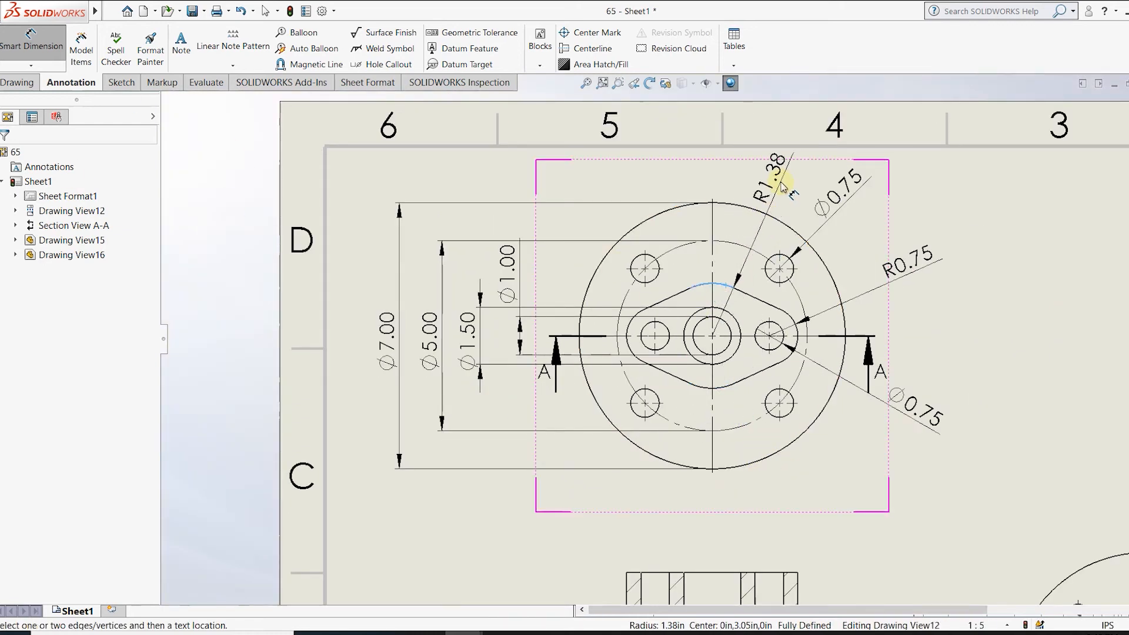
click(770, 171)
scroll(693, 378, down, 2)
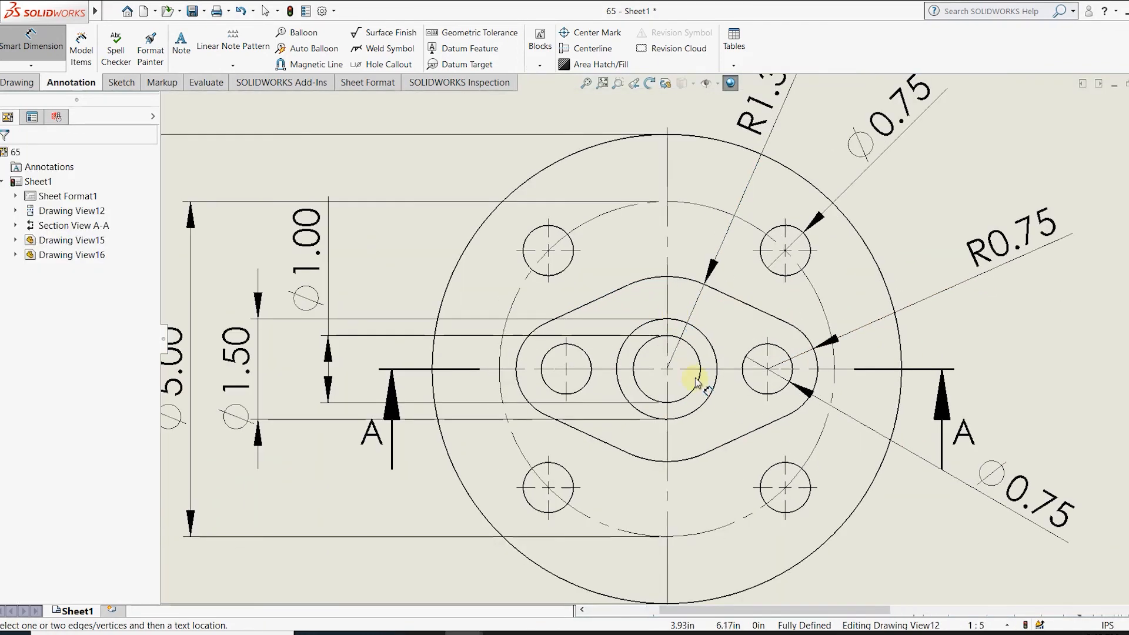
Dimension the centre-to-centre distance between the boss's two small holes in the top view, placing the text above the flange.
scroll(631, 359, up, 3)
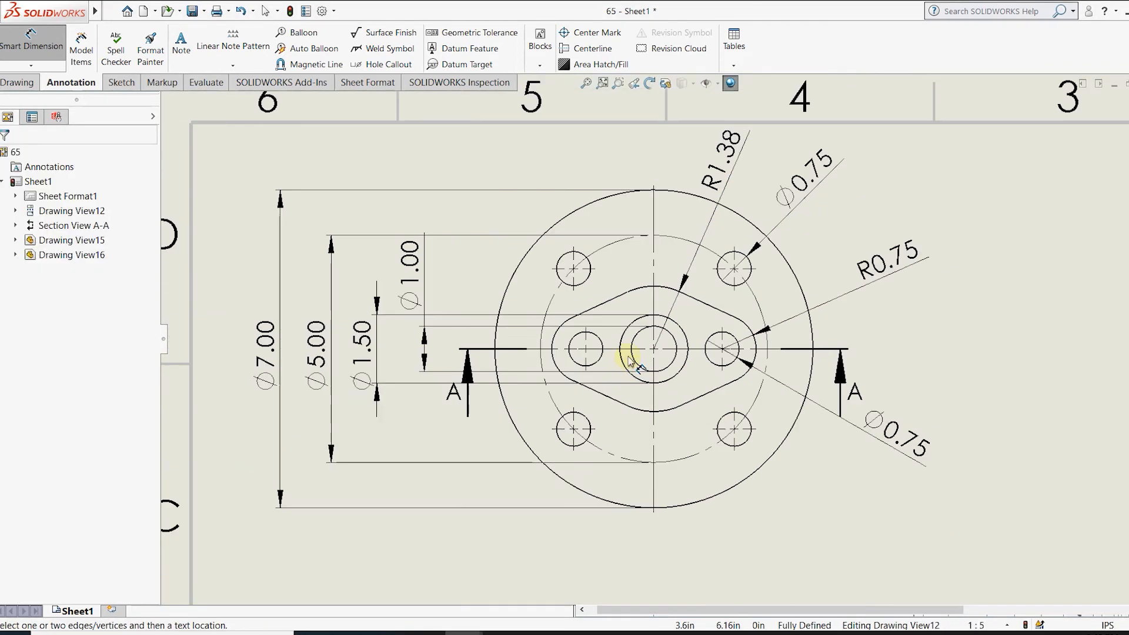
click(584, 341)
click(713, 334)
click(660, 164)
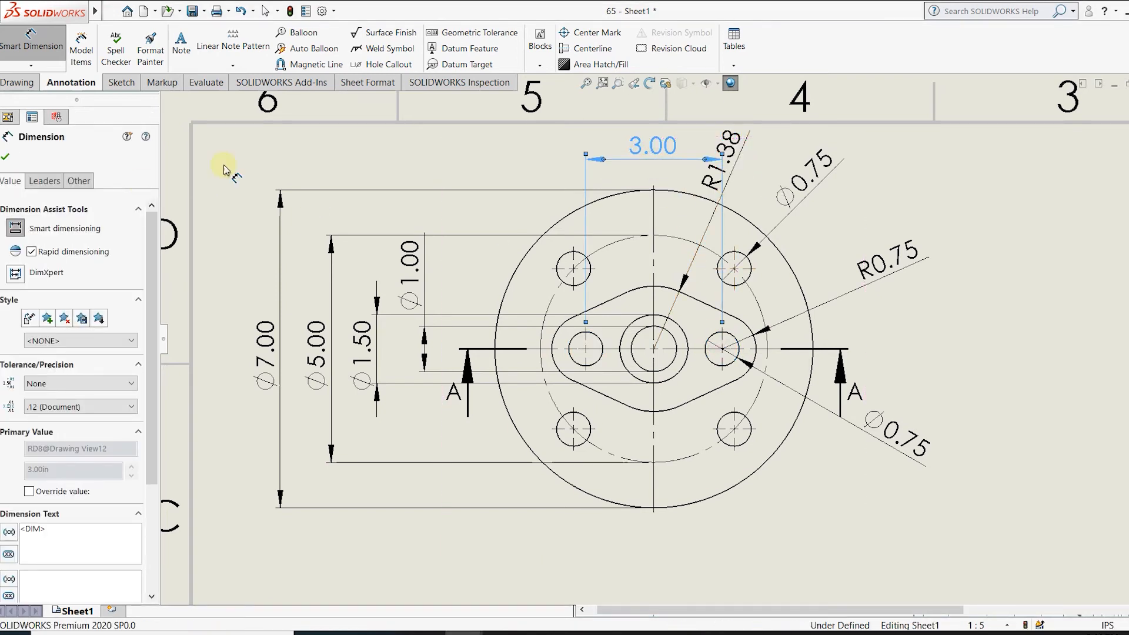
Move the boss arc's R1.38 dimension to the upper-left side of the top view, clear of the hole-spacing dimension.
click(721, 147)
drag(720, 147, 755, 167)
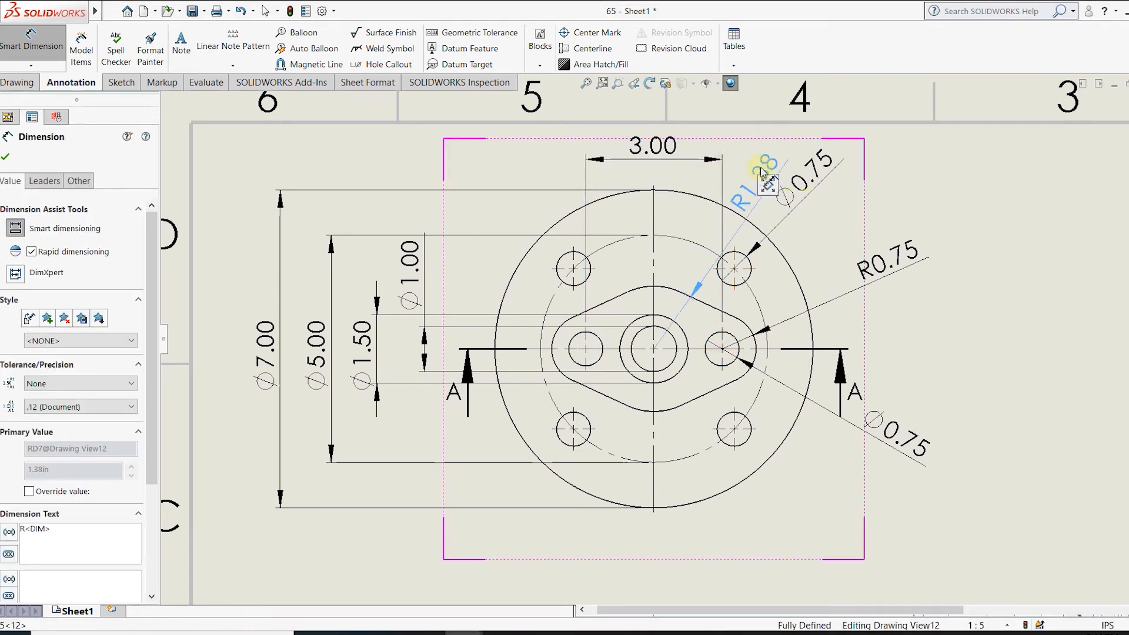
click(950, 215)
drag(522, 165, 530, 174)
click(983, 265)
Dimension the vertical height of the tapered base in Section A-A, from its bottom edge to the flange's underside, with the text beside the view.
scroll(711, 469, up, 5)
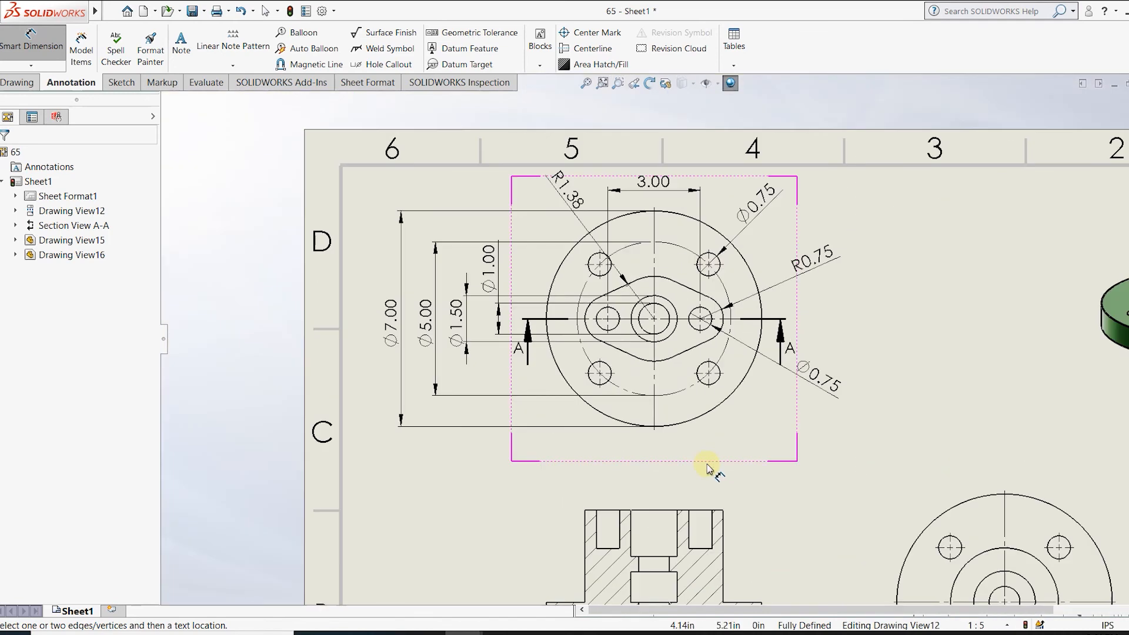
scroll(611, 336, up, 1)
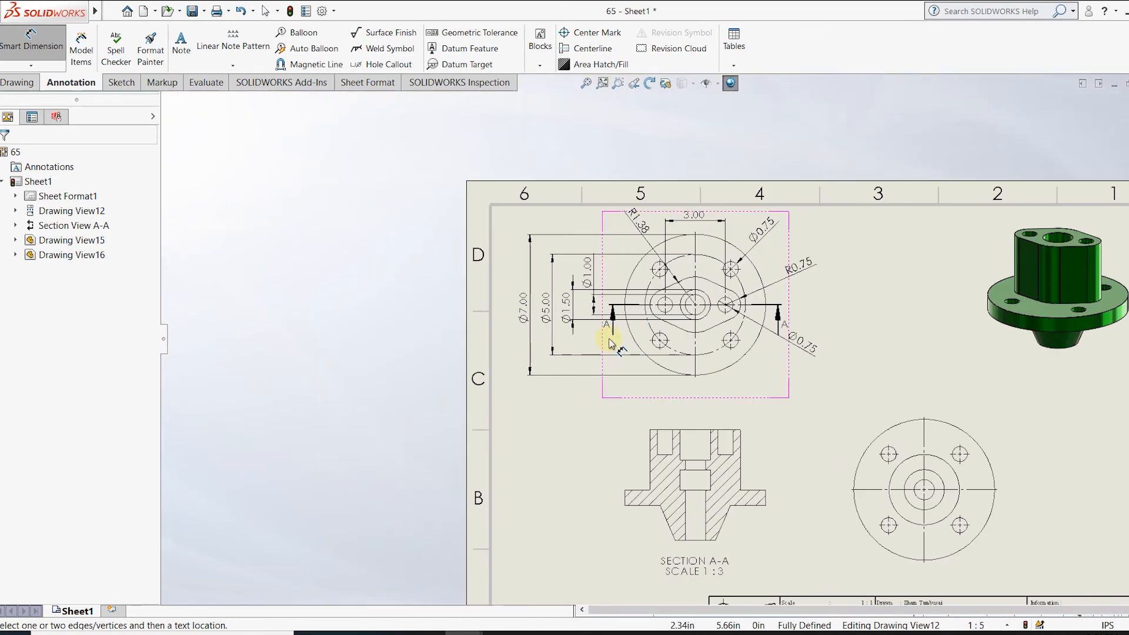
scroll(676, 315, down, 3)
scroll(661, 428, up, 4)
scroll(677, 460, down, 4)
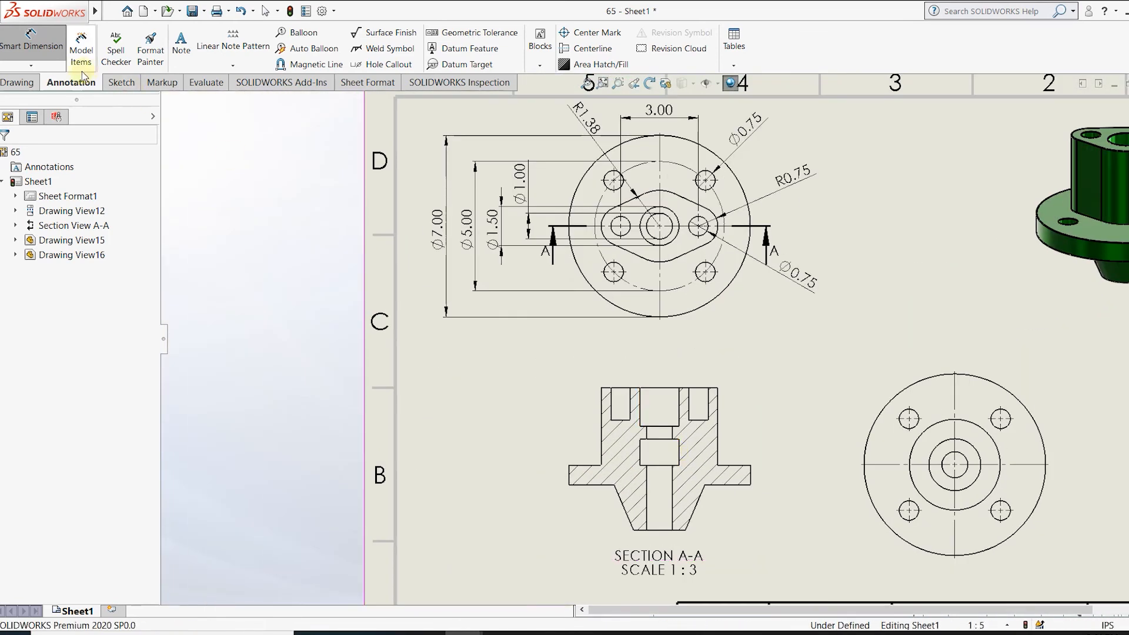
scroll(663, 470, up, 1)
scroll(661, 475, up, 3)
scroll(653, 447, down, 4)
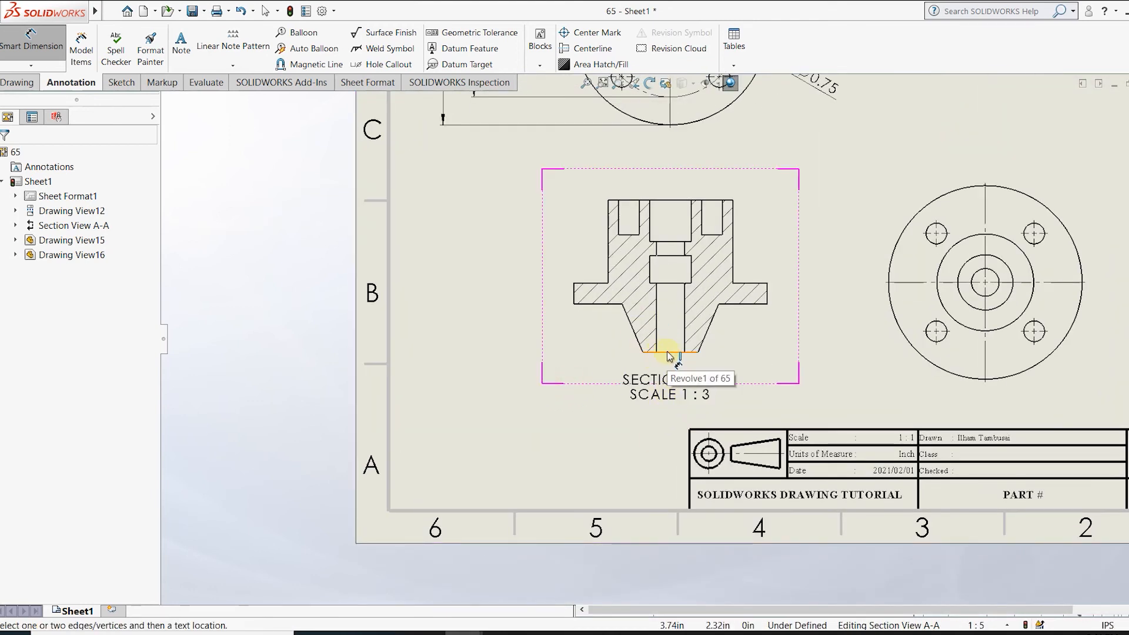
click(668, 353)
click(622, 304)
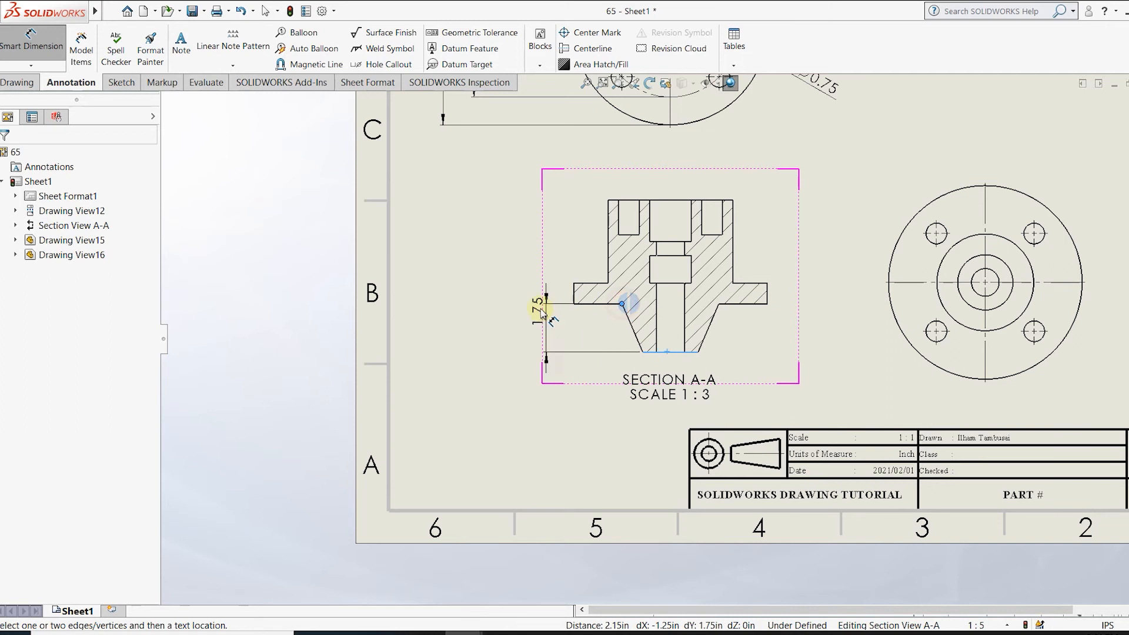
click(516, 332)
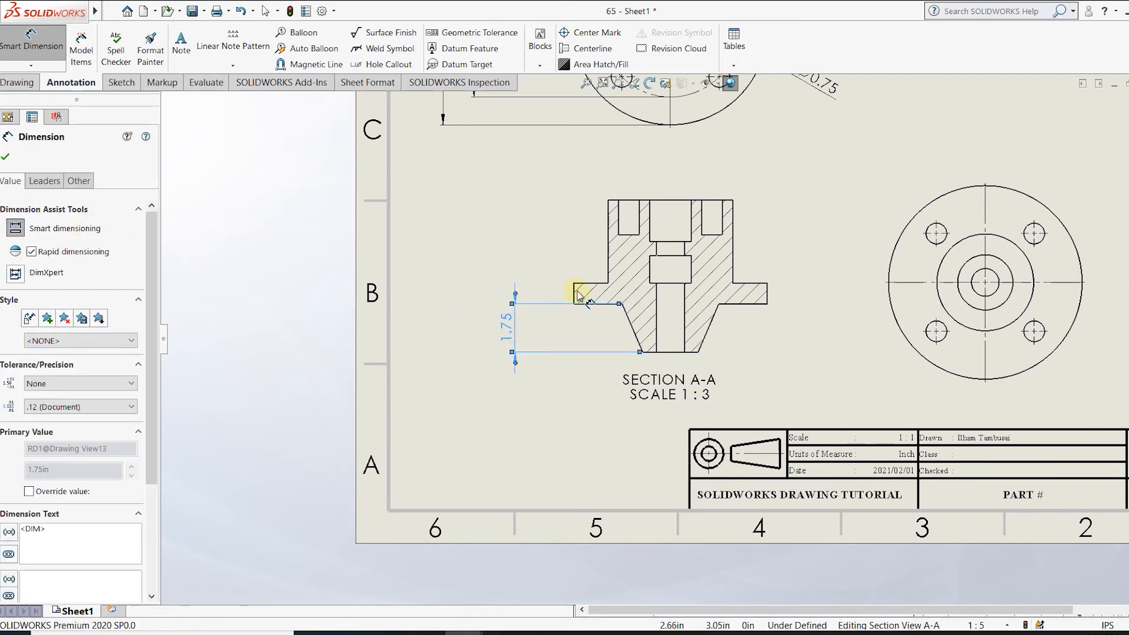
Dimension the flange thickness in Section A-A and the height from the part's bottom edge to the upper edge of the inner recess.
click(576, 292)
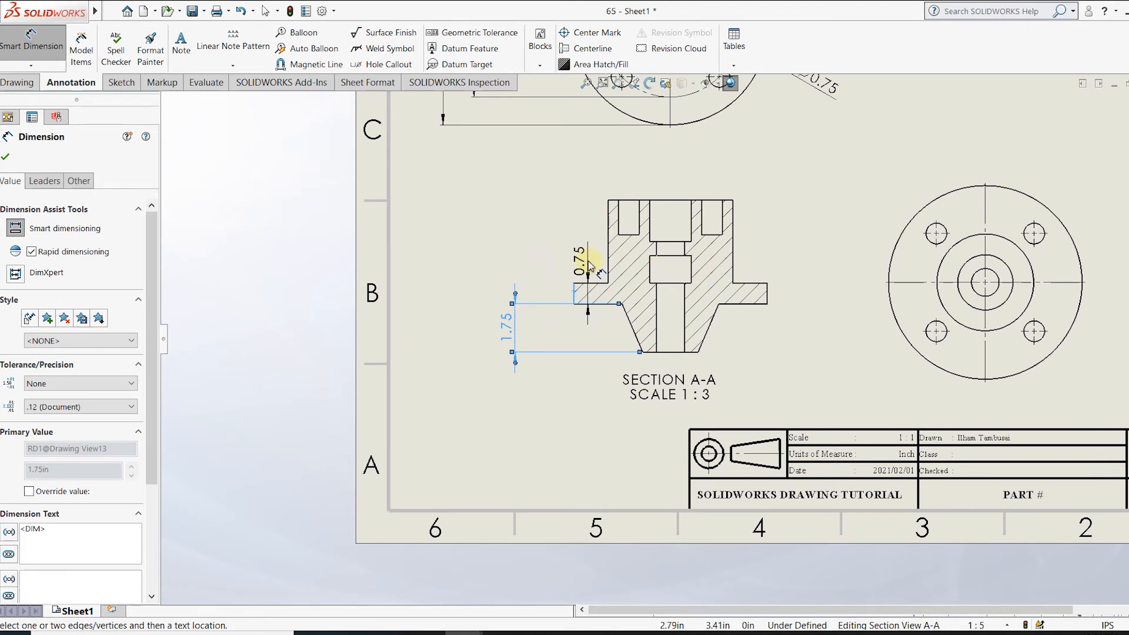
click(588, 263)
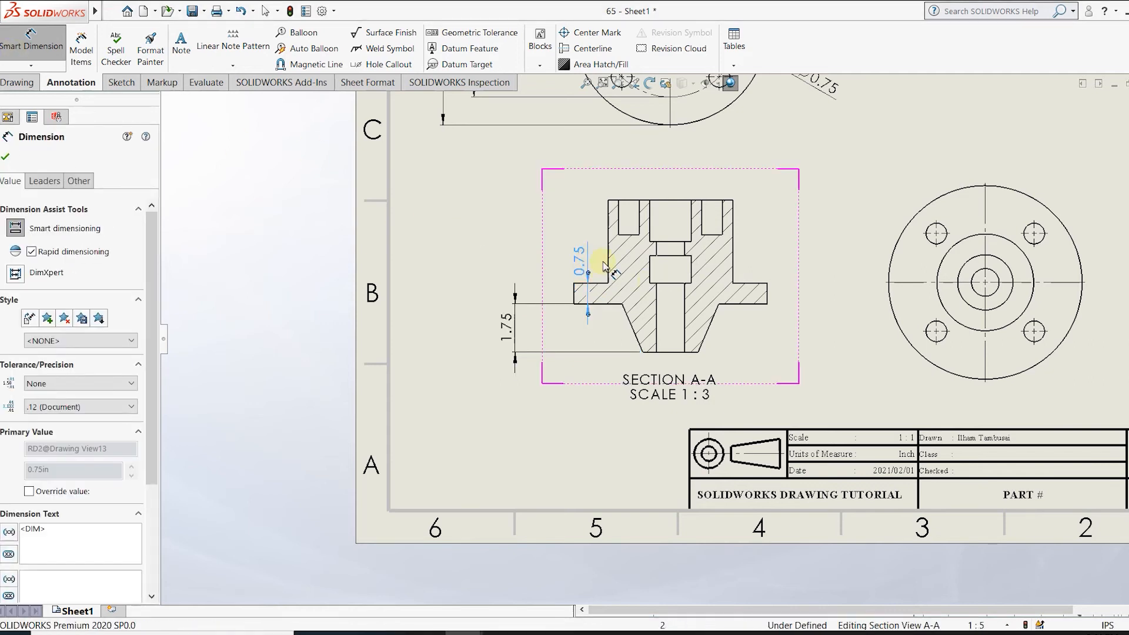
click(675, 255)
click(655, 347)
click(671, 352)
click(517, 283)
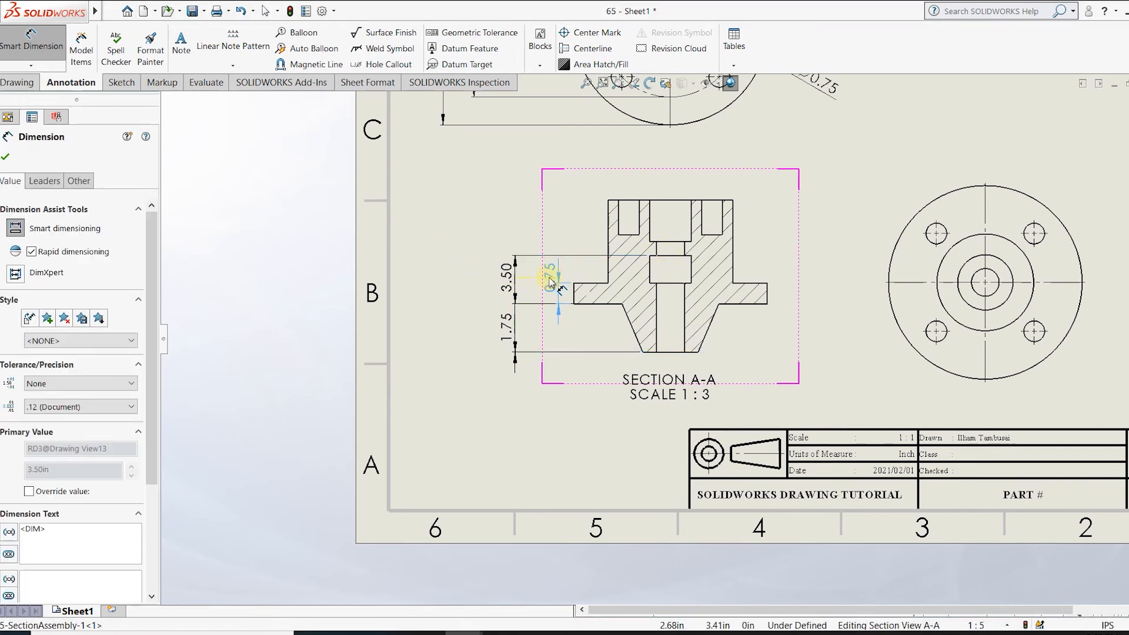
click(550, 282)
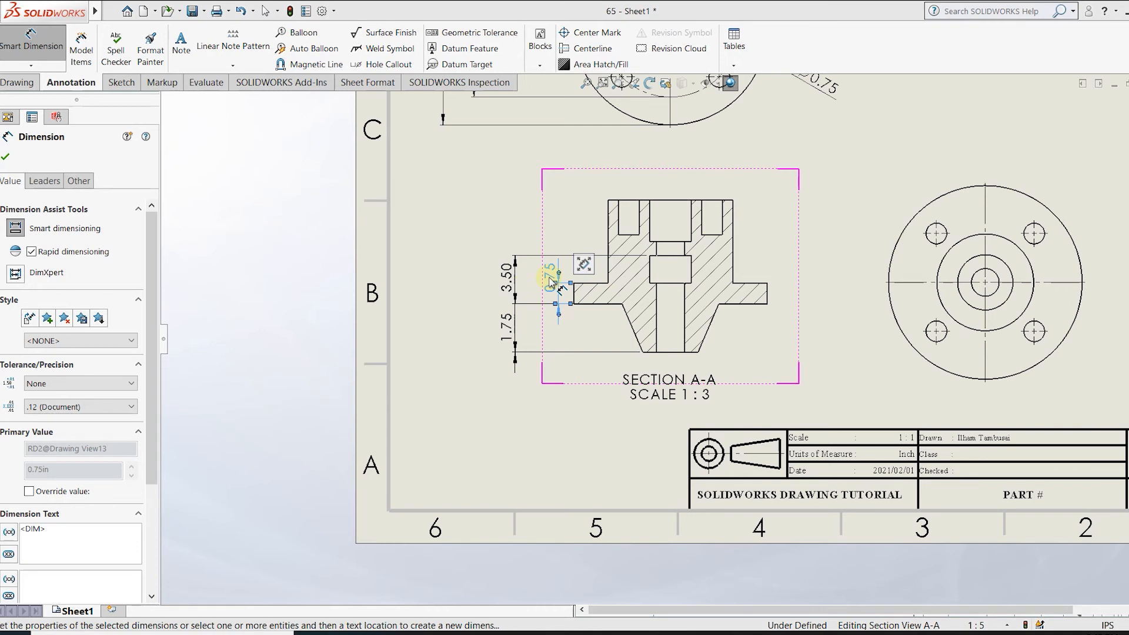
click(563, 230)
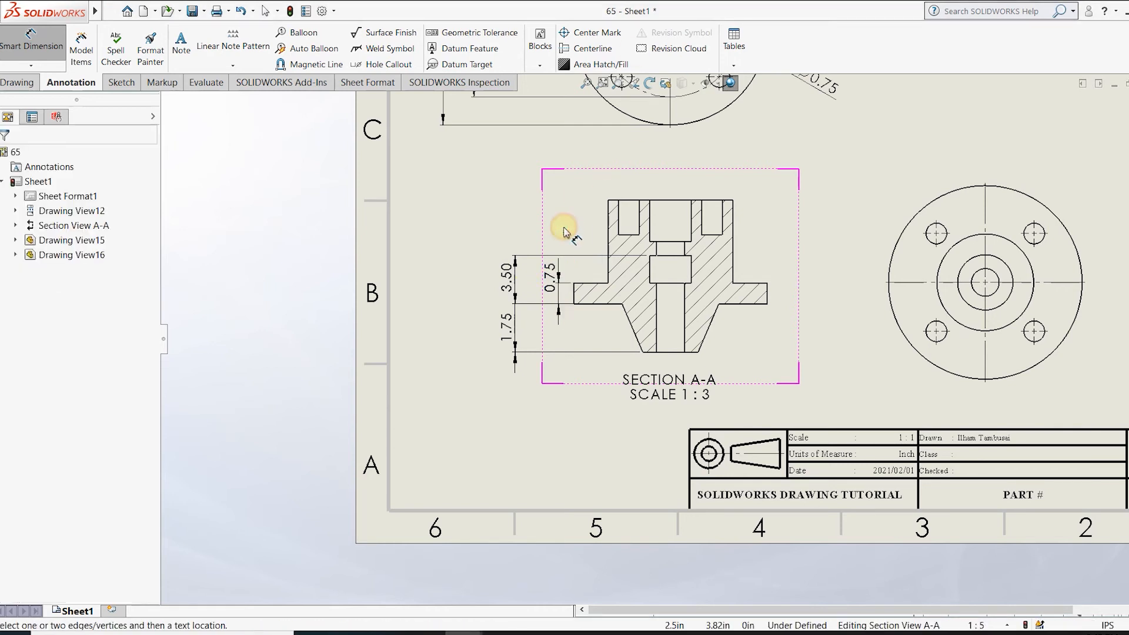
Dimension the height of the narrow bore neck between the upper counterbore and the inner recess in Section A-A.
scroll(647, 235, down, 2)
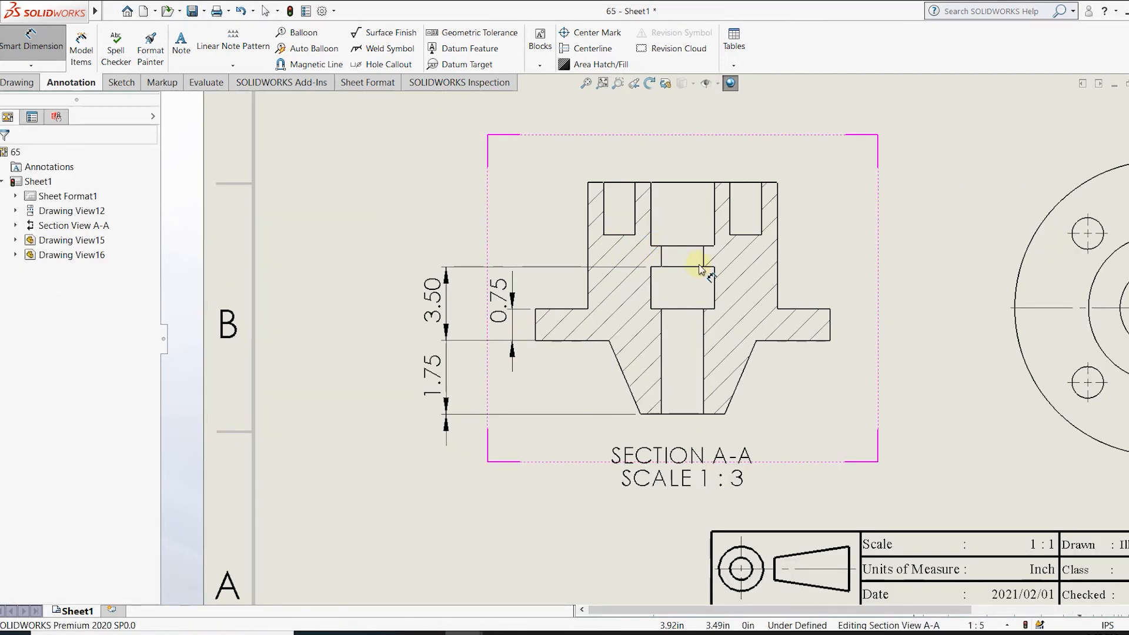
click(669, 267)
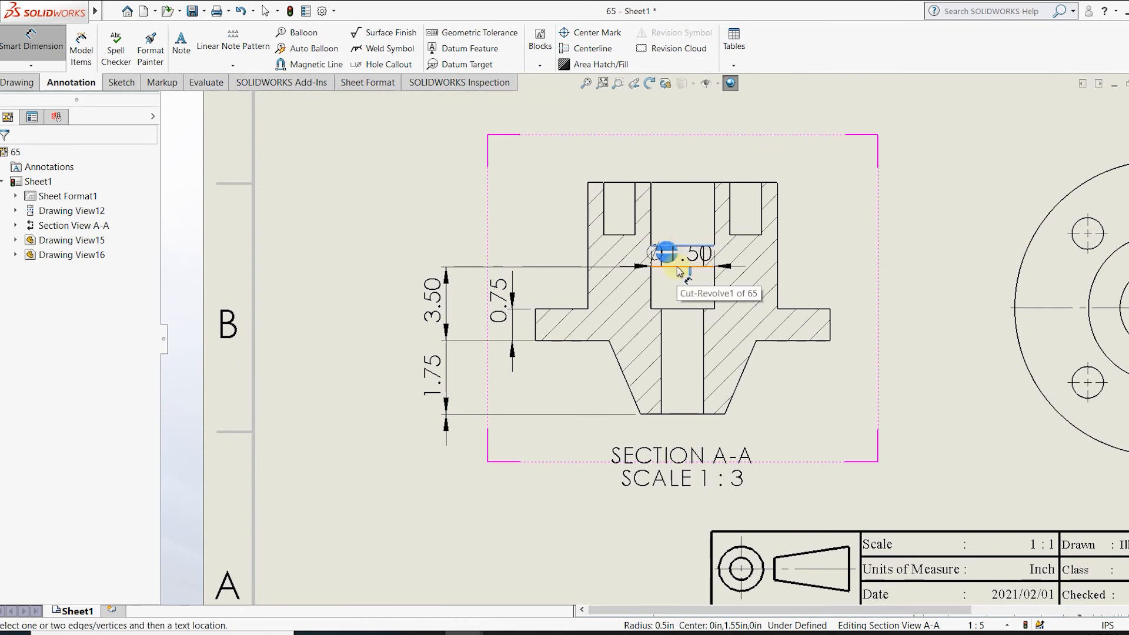
click(661, 255)
click(674, 267)
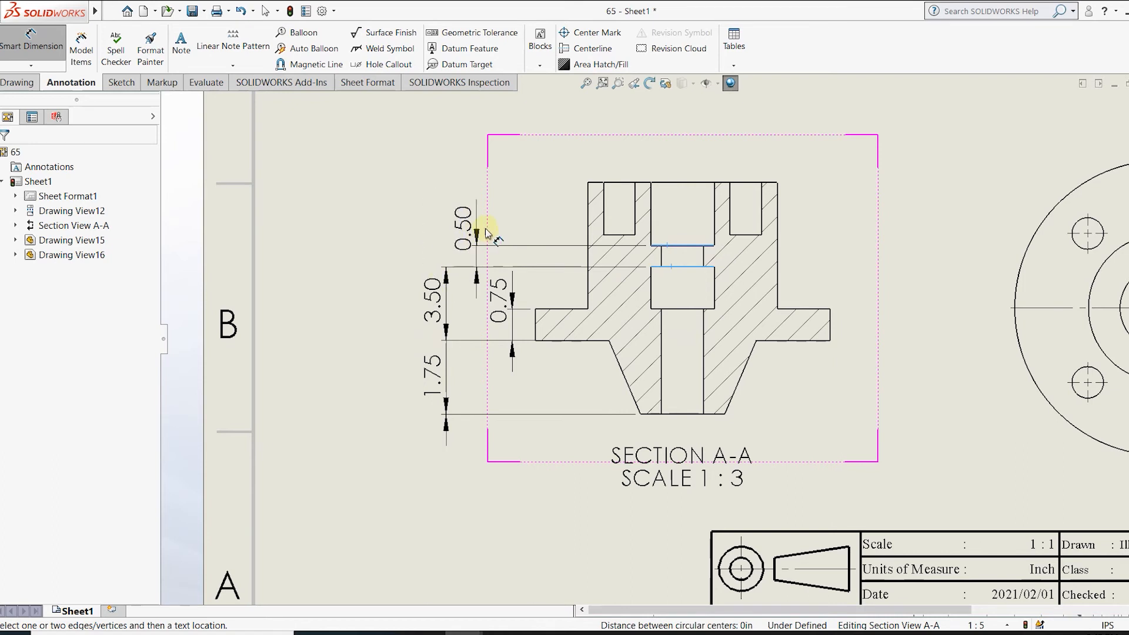
click(512, 206)
Replace the 3.50 height dimension with one from the flange's top face to the upper edge of the inner recess.
drag(433, 302, 402, 285)
key(Delete)
click(690, 269)
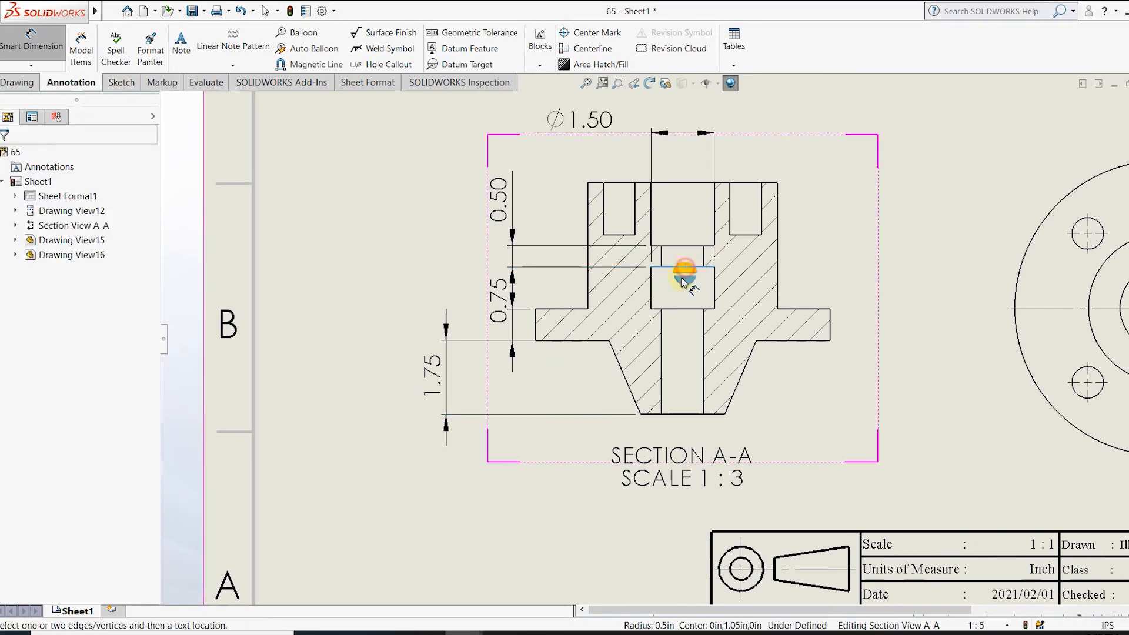
click(581, 308)
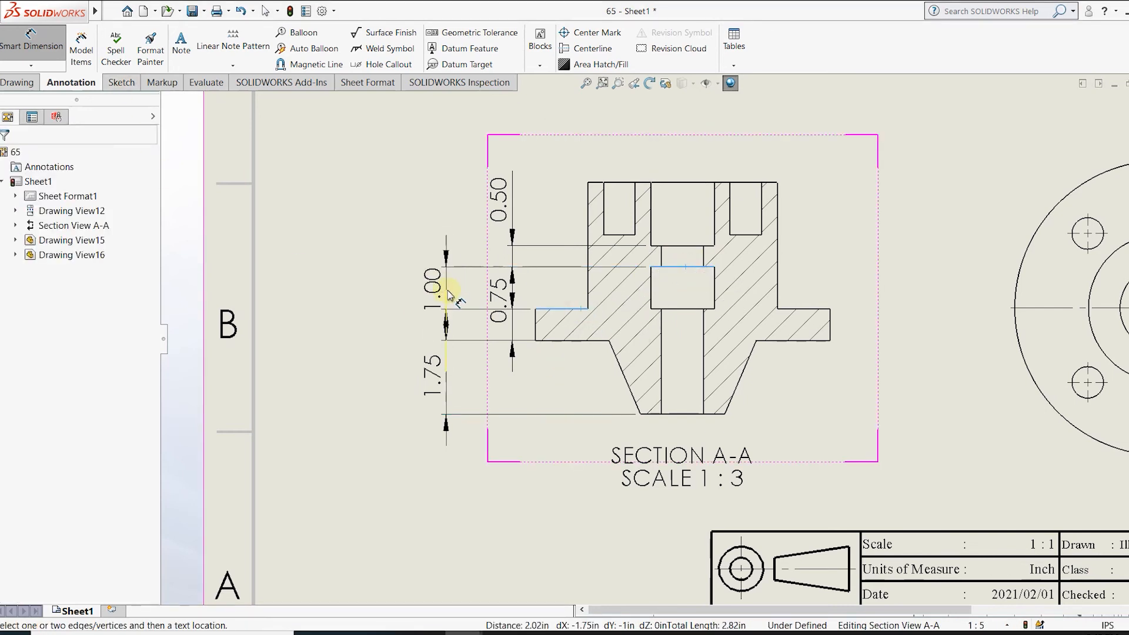
click(447, 287)
Delete all four linear height dimensions from Section A-A.
scroll(594, 265, down, 3)
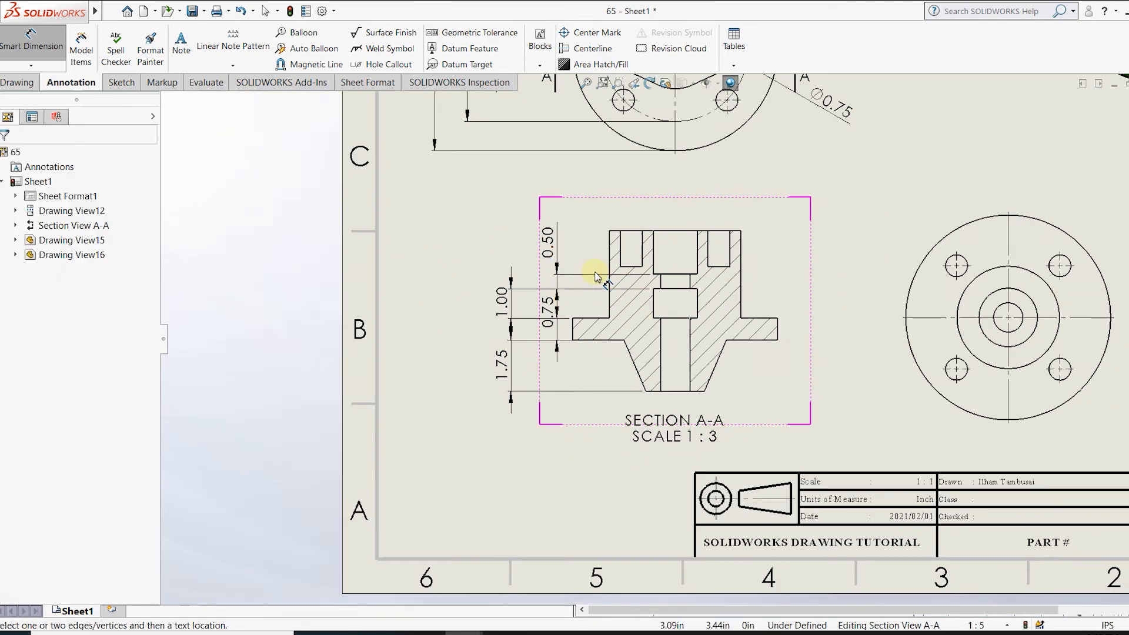
scroll(583, 313, up, 4)
click(31, 65)
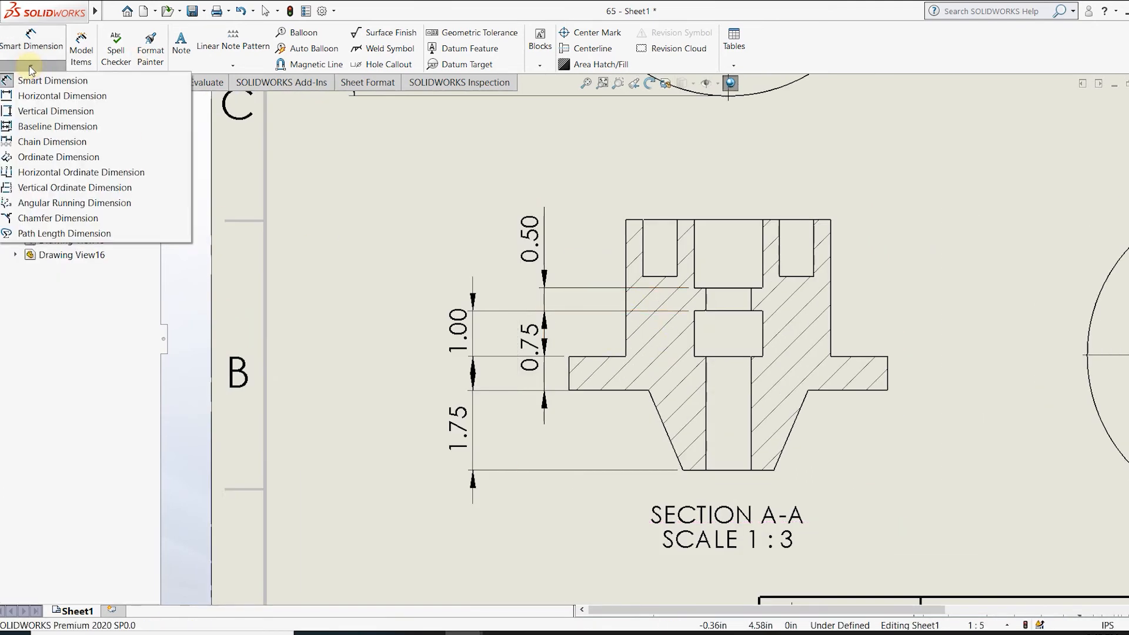
click(379, 148)
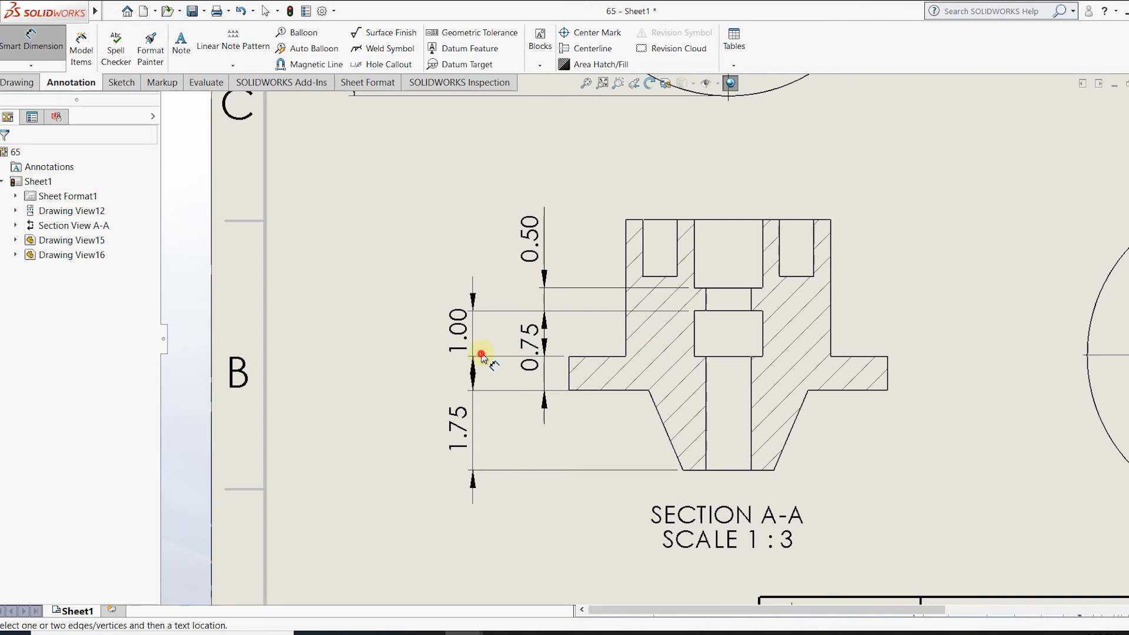
drag(479, 353, 479, 350)
key(Delete)
click(547, 288)
key(Delete)
click(540, 344)
key(Delete)
click(465, 393)
key(Delete)
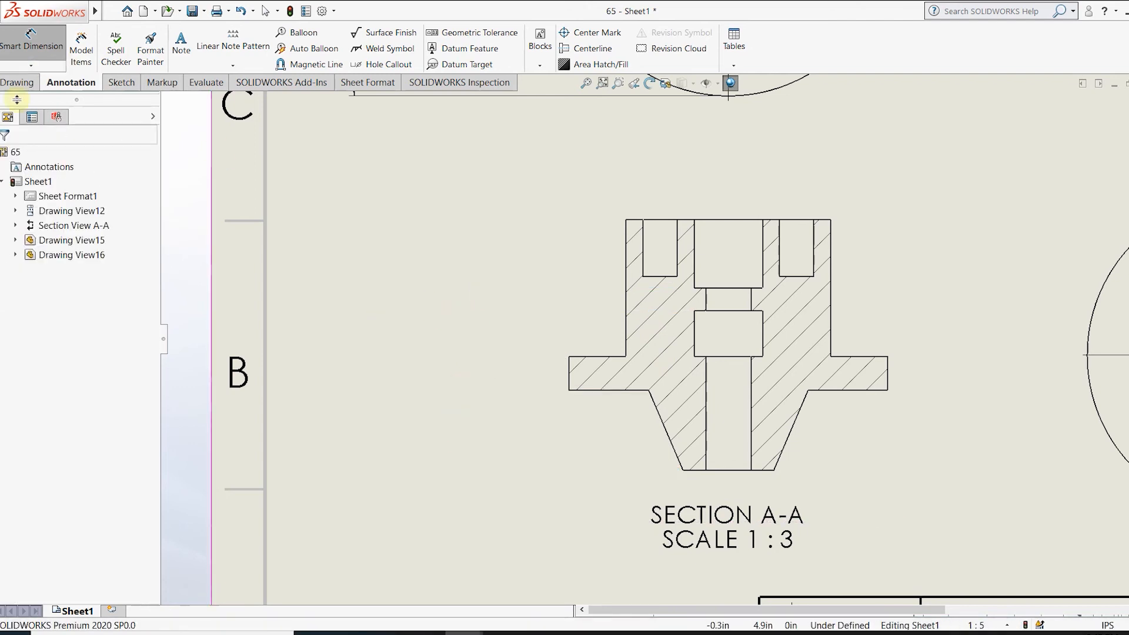
Add ordinate height dimensions to Section A-A from the bottom edge for both flange faces, the recess top, counterbore floor, side-hole floor and top face.
click(31, 66)
click(15, 160)
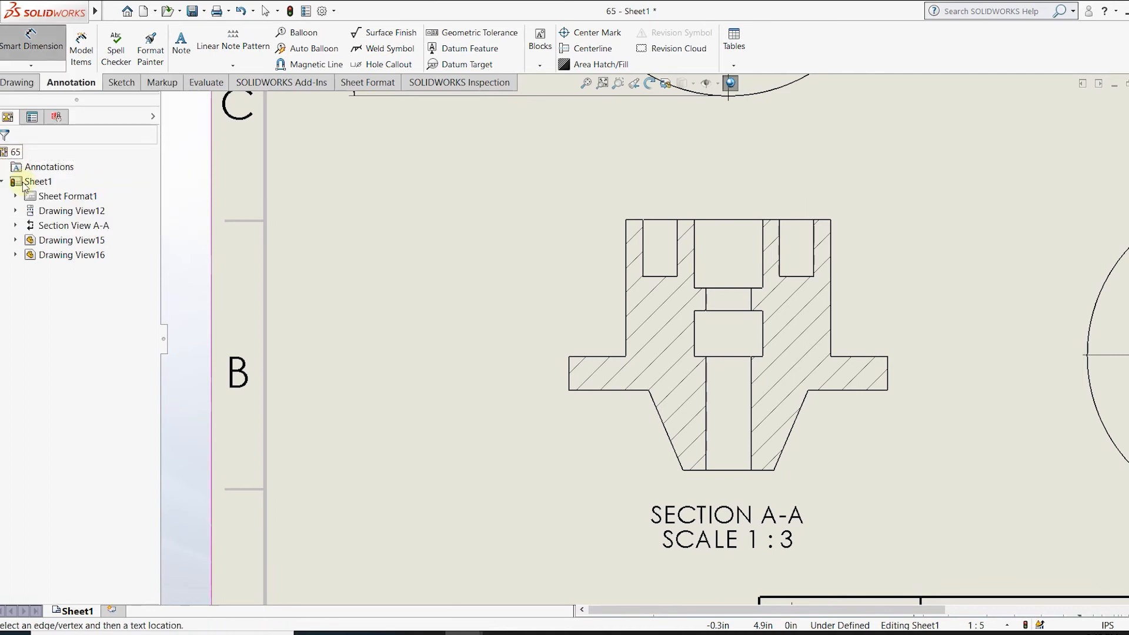
click(644, 391)
click(577, 358)
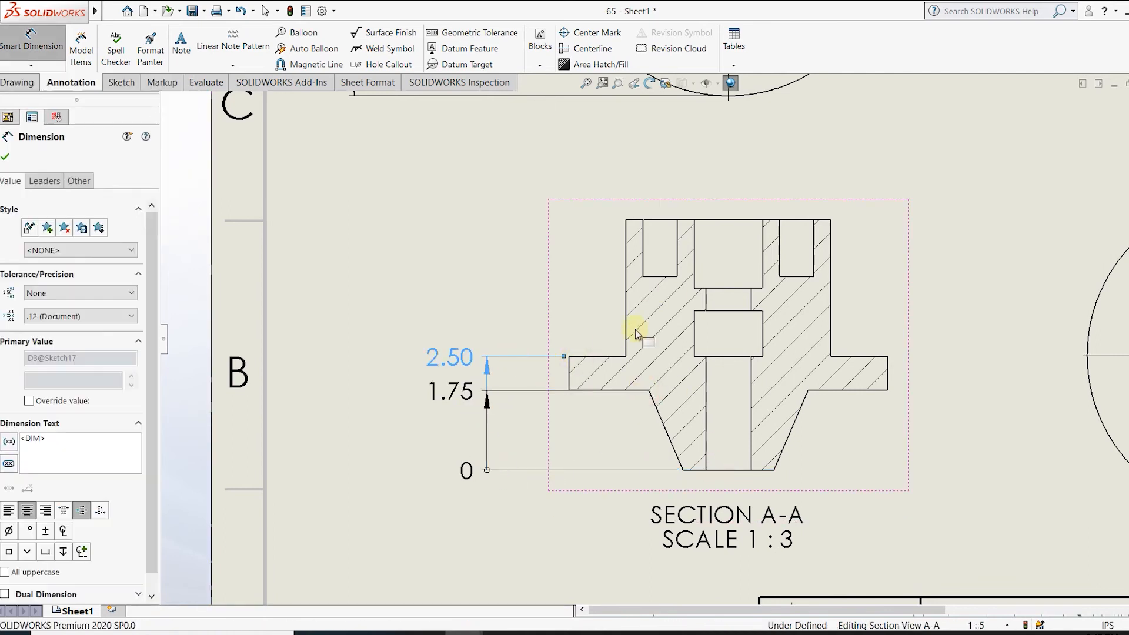
click(724, 312)
click(719, 289)
click(658, 278)
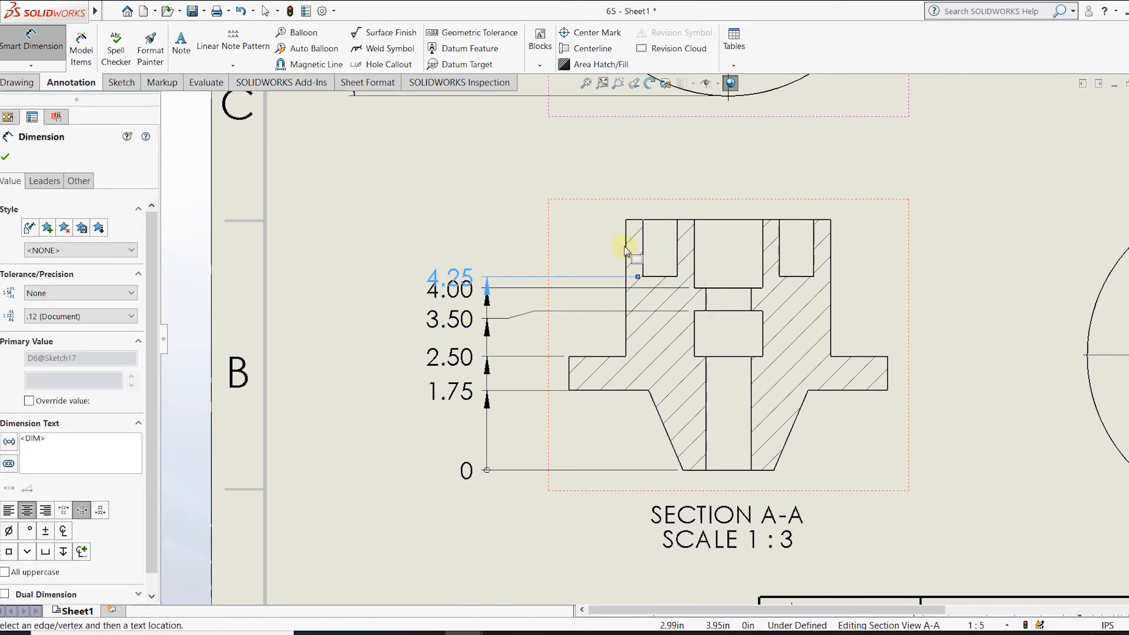
click(657, 221)
Spread the crowded upper ordinate dimension texts of Section A-A apart vertically so they no longer overlap.
drag(456, 284, 436, 263)
drag(430, 304, 433, 289)
drag(434, 335, 437, 327)
click(399, 351)
Dimension the diameter of the tapered base at the flange's underside in Section A-A, placing the text below the part.
scroll(732, 272, up, 2)
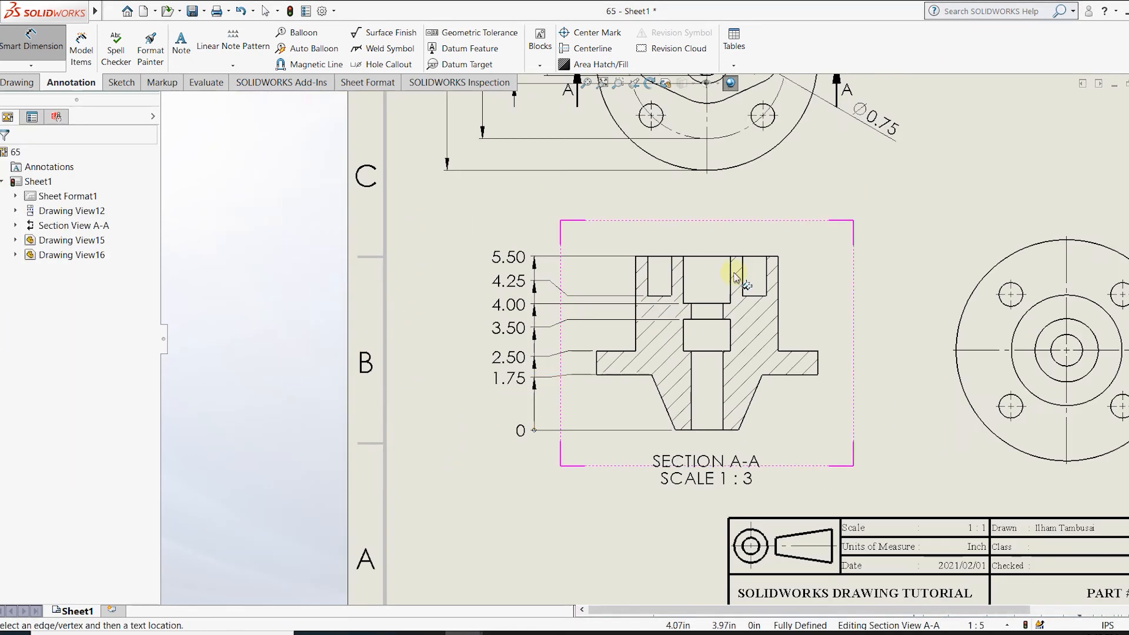
scroll(758, 285, down, 3)
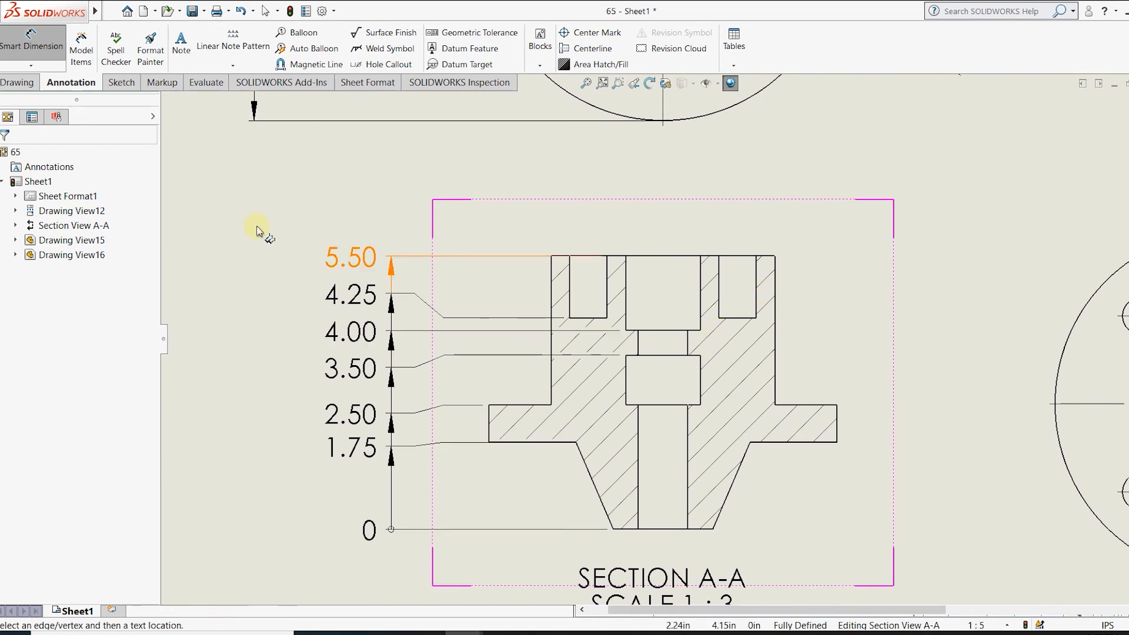
scroll(663, 339, up, 2)
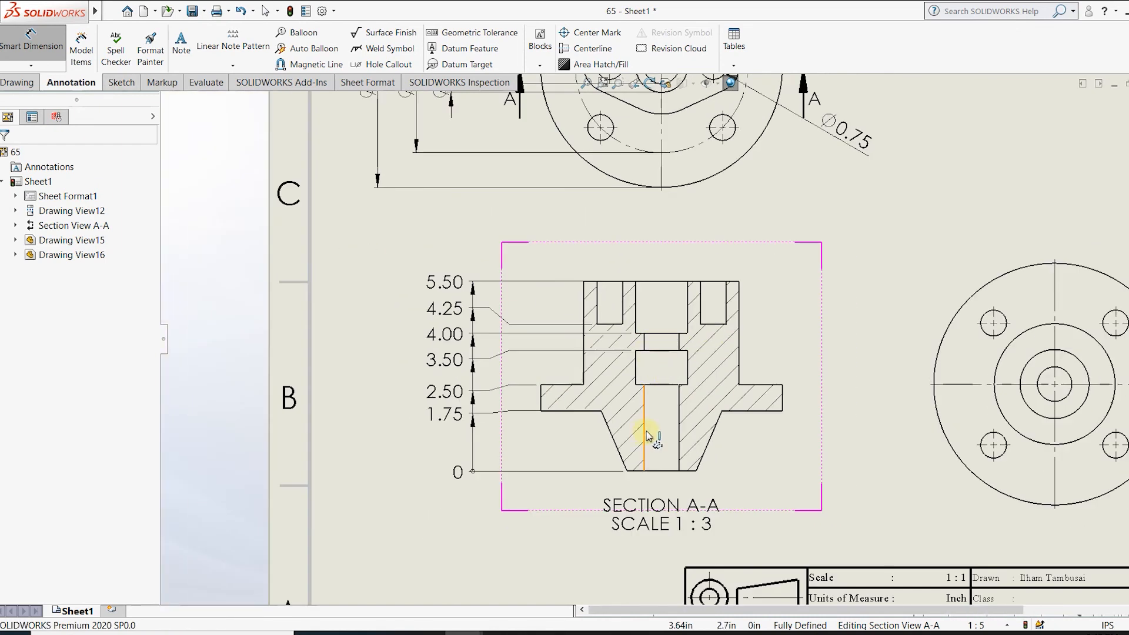
click(30, 65)
click(50, 76)
scroll(687, 419, down, 2)
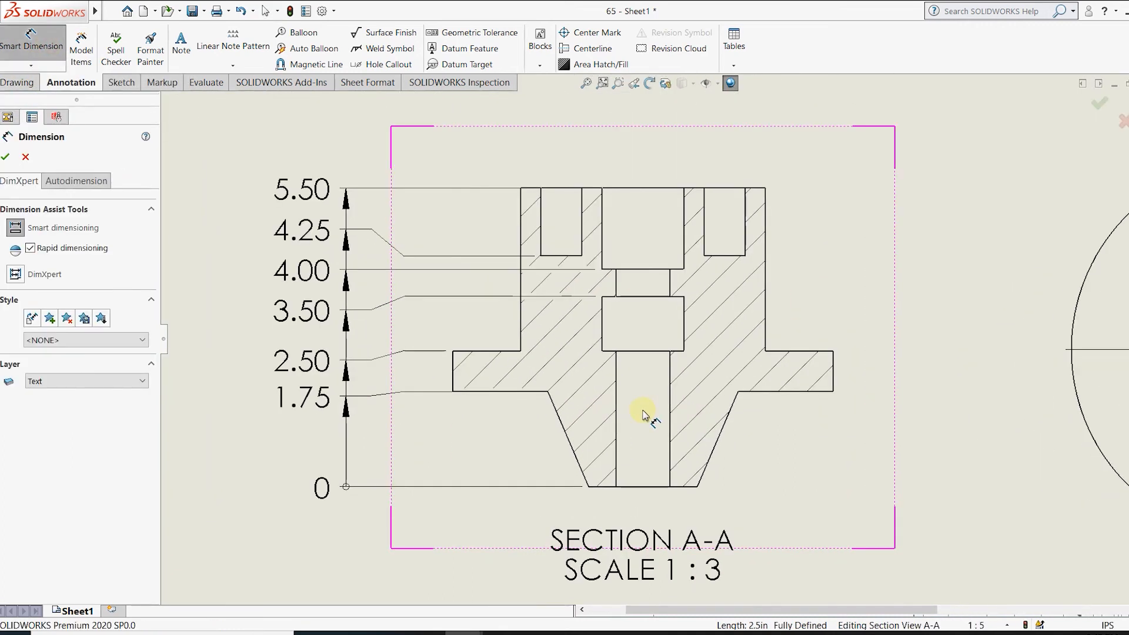
click(548, 392)
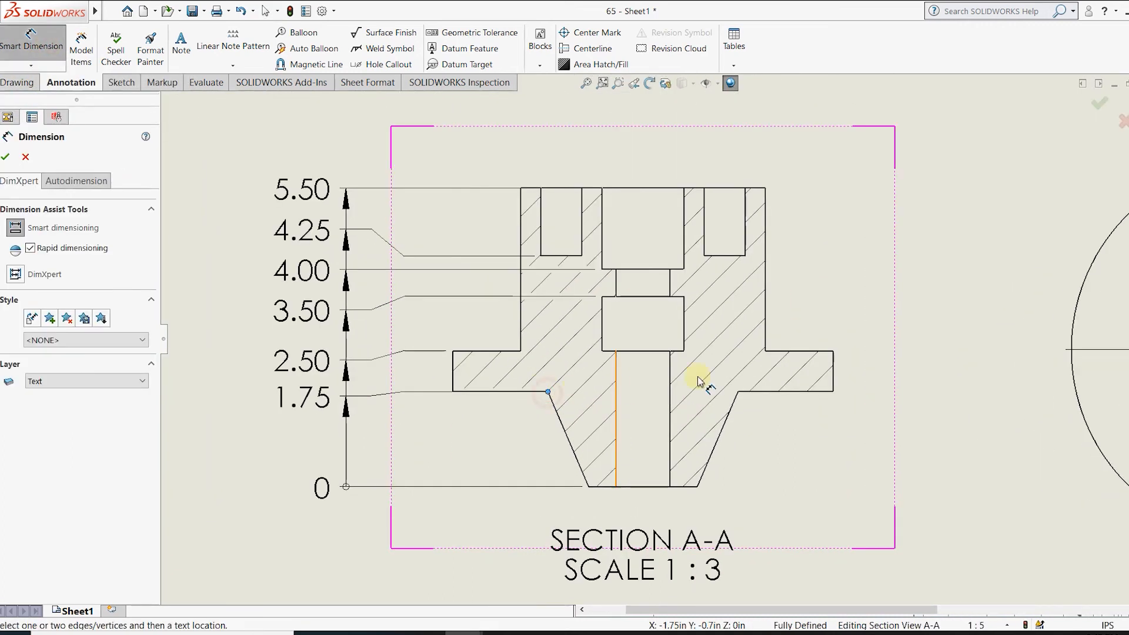
click(739, 393)
click(556, 535)
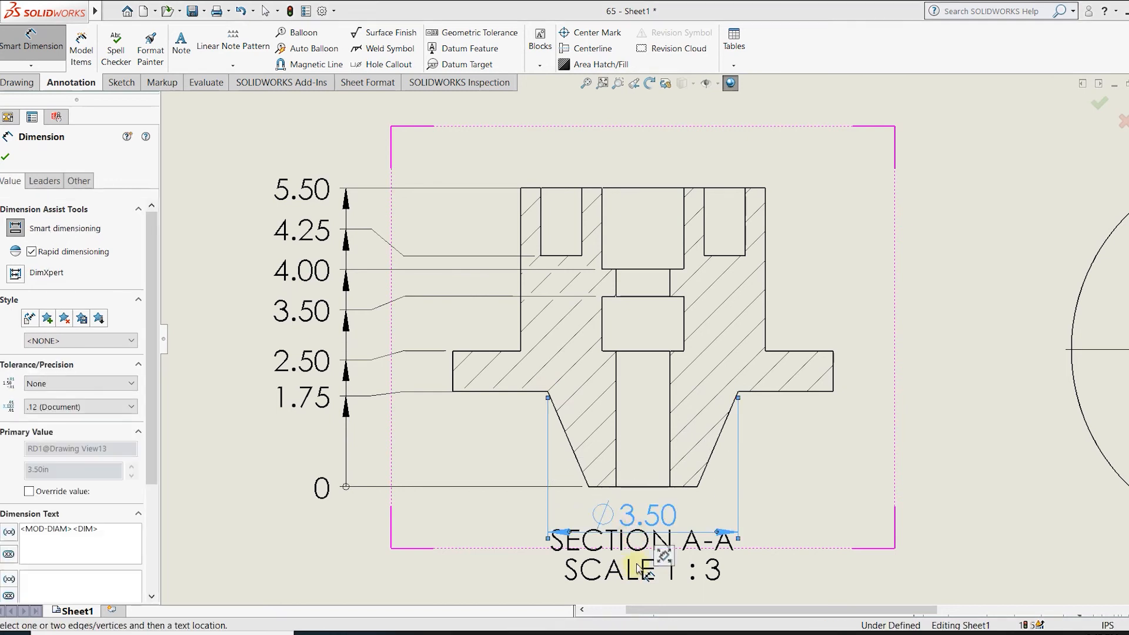
Move the Section A-A label left of the tapered base's diameter dimension and shift that dimension slightly lower.
drag(641, 569, 427, 561)
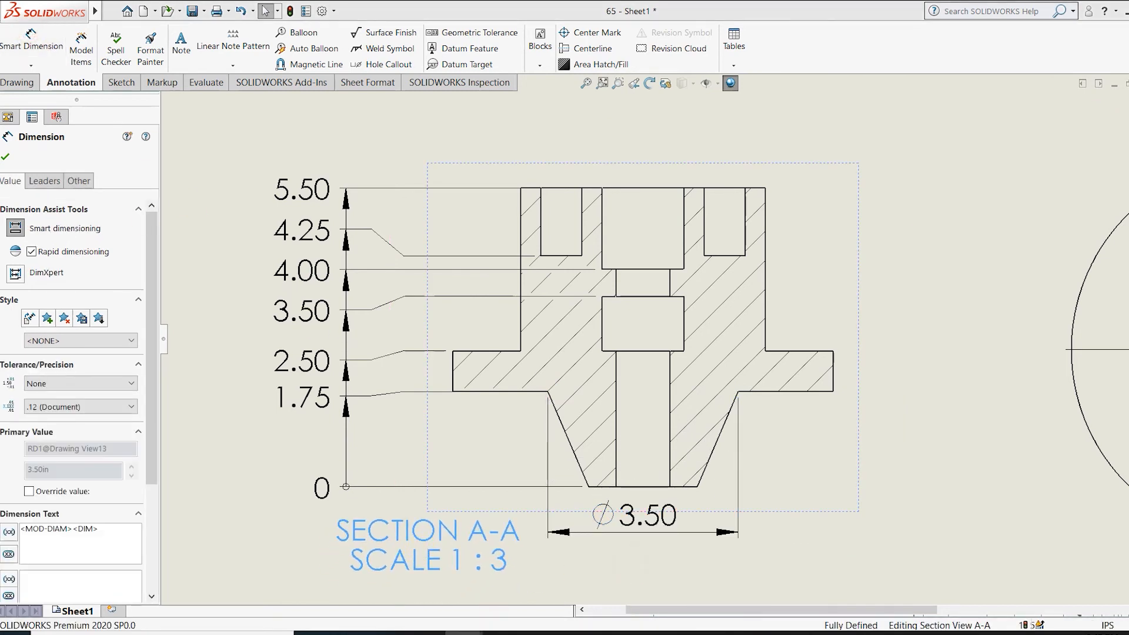
key(Escape)
drag(651, 518, 646, 527)
click(465, 305)
Dimension the lower bore's diameter below Section A-A and shift the tapered base's diameter dimension lower to make room for it.
click(35, 36)
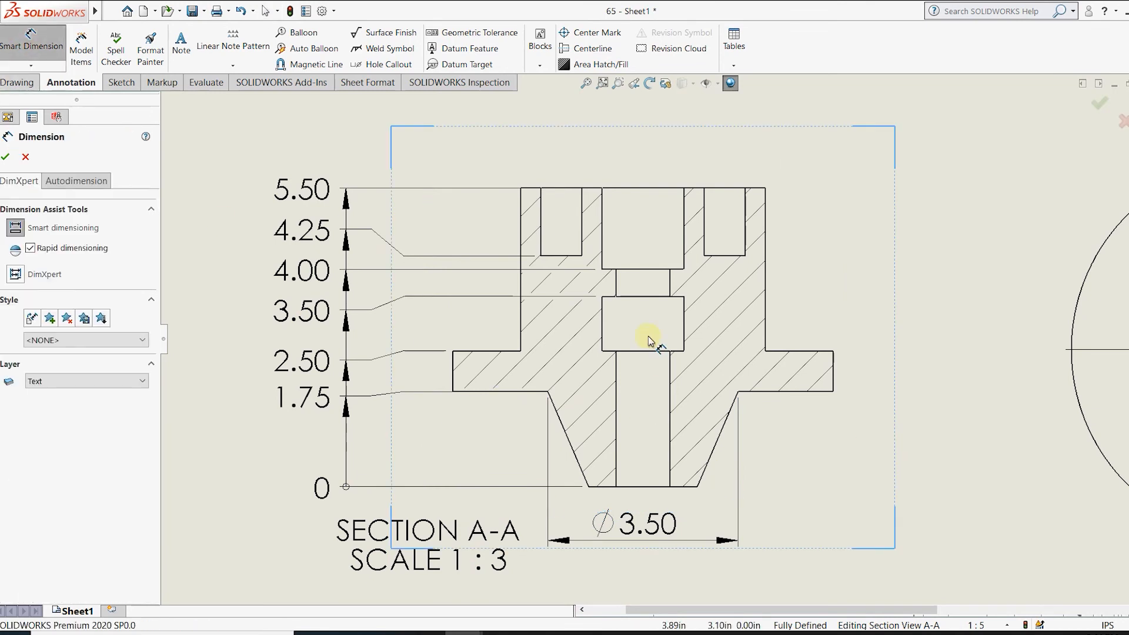
click(617, 426)
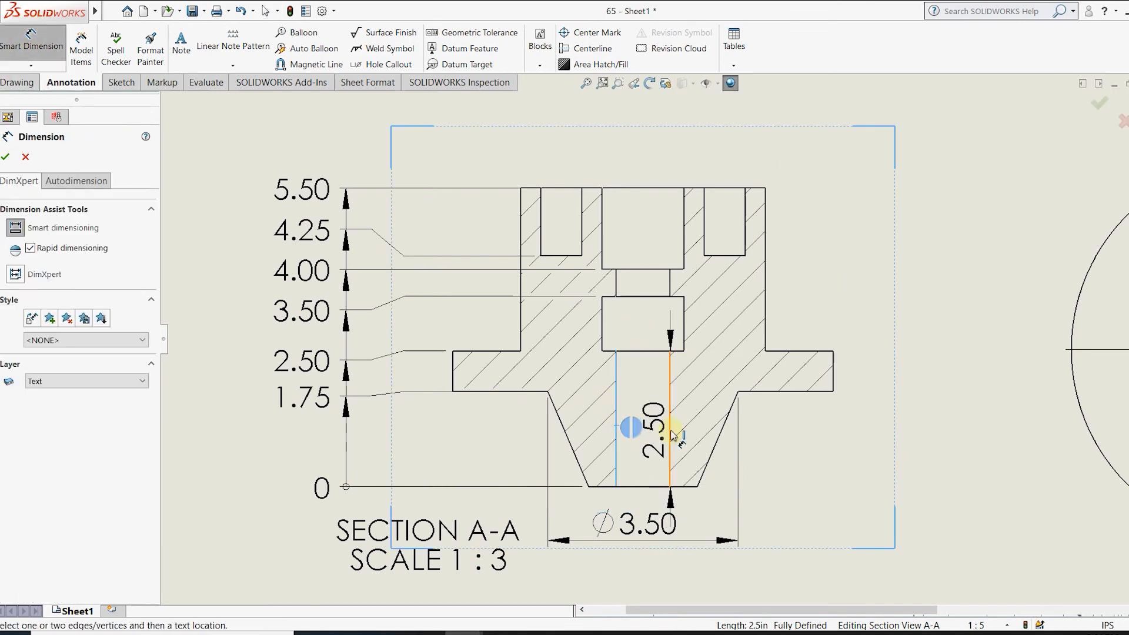
click(670, 426)
click(633, 540)
click(806, 513)
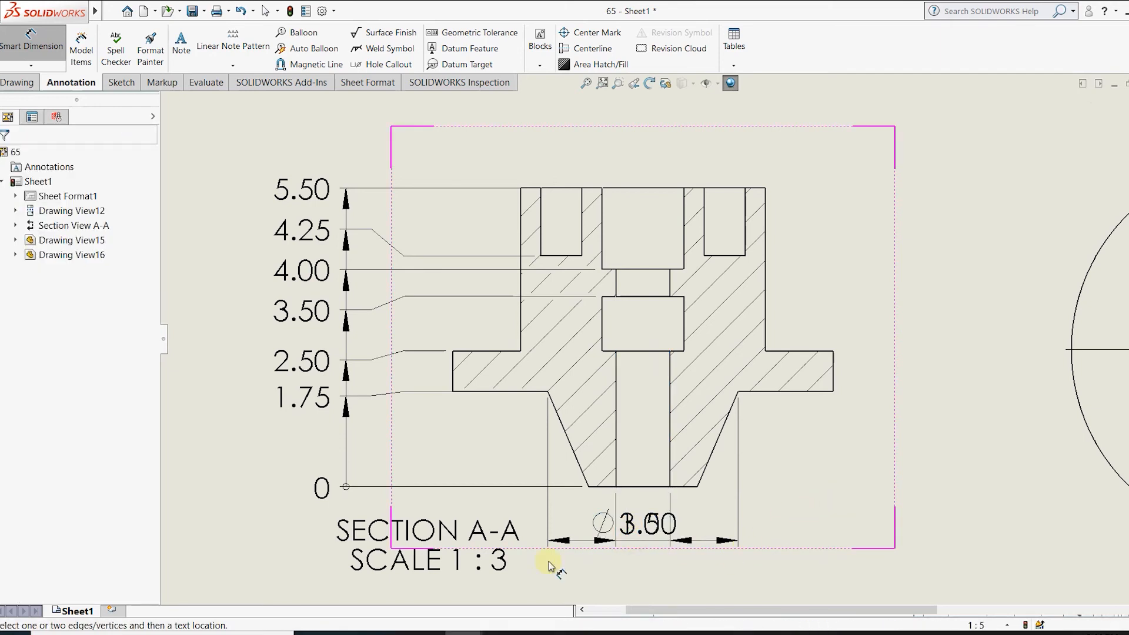
drag(569, 541, 572, 591)
click(737, 459)
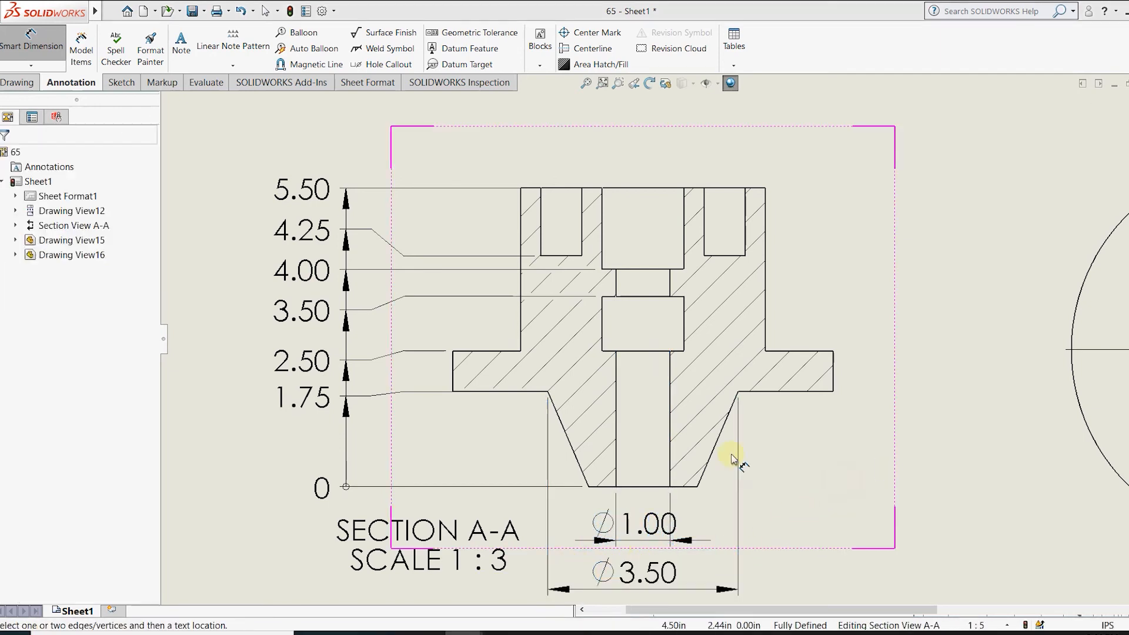
scroll(656, 335, up, 2)
Dimension the diameter of the internal recess in Section A-A, placing the text below the part.
click(59, 54)
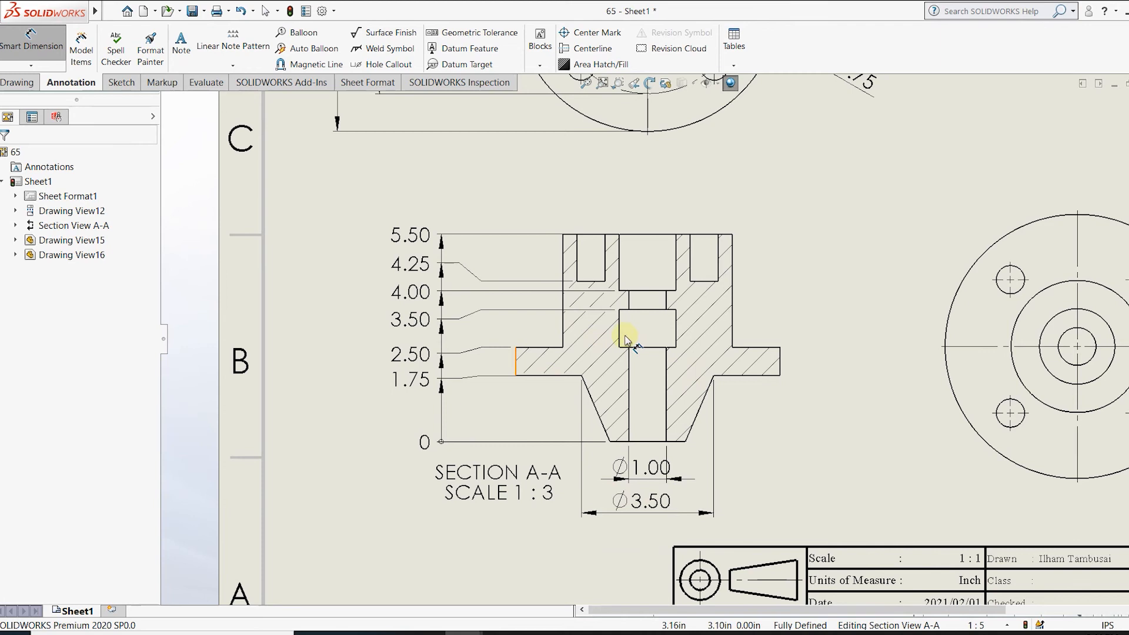
scroll(626, 340, down, 1)
click(627, 323)
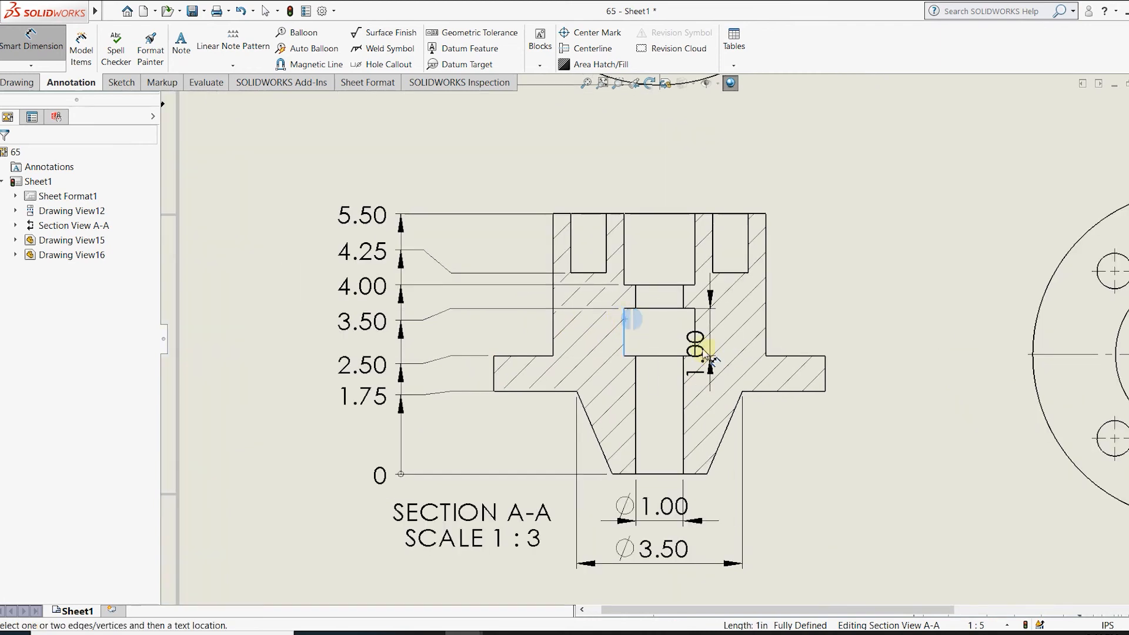
click(698, 333)
scroll(653, 405, up, 3)
scroll(663, 306, down, 1)
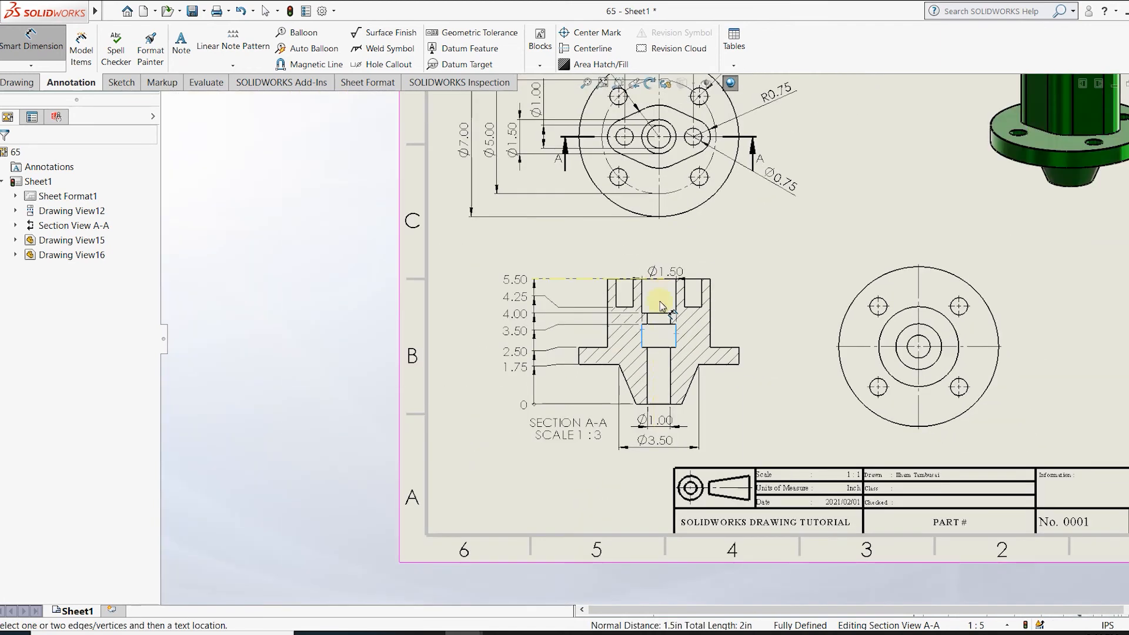
scroll(647, 427, up, 2)
scroll(660, 386, down, 1)
click(660, 376)
Space the bore, recess and tapered base diameter dimensions below Section A-A apart vertically so they no longer overlap.
scroll(656, 376, down, 5)
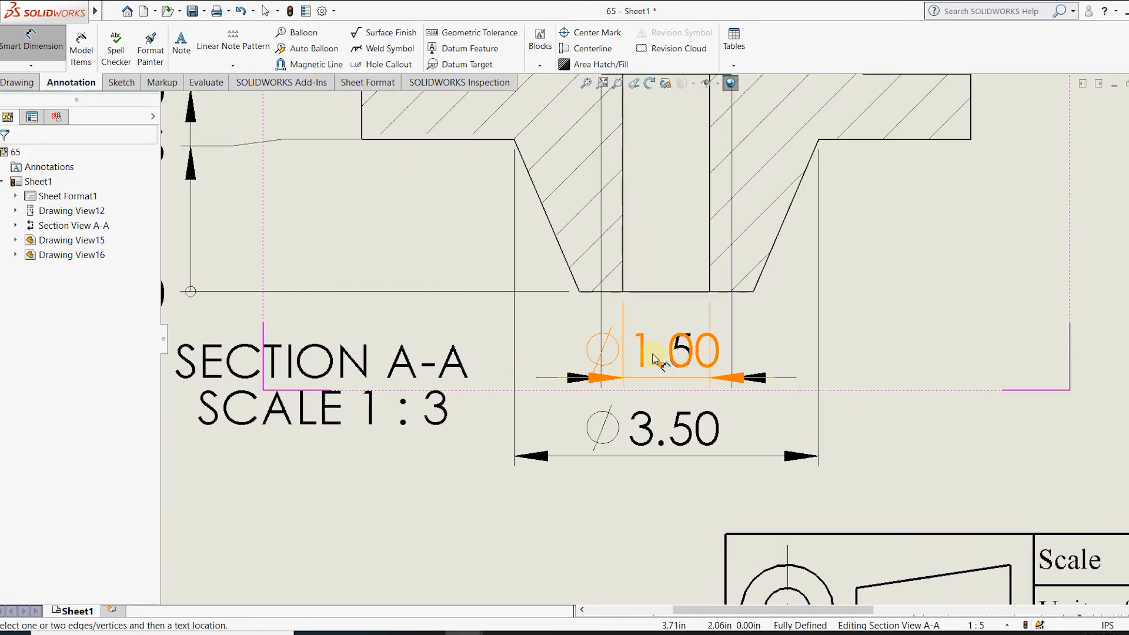
click(677, 353)
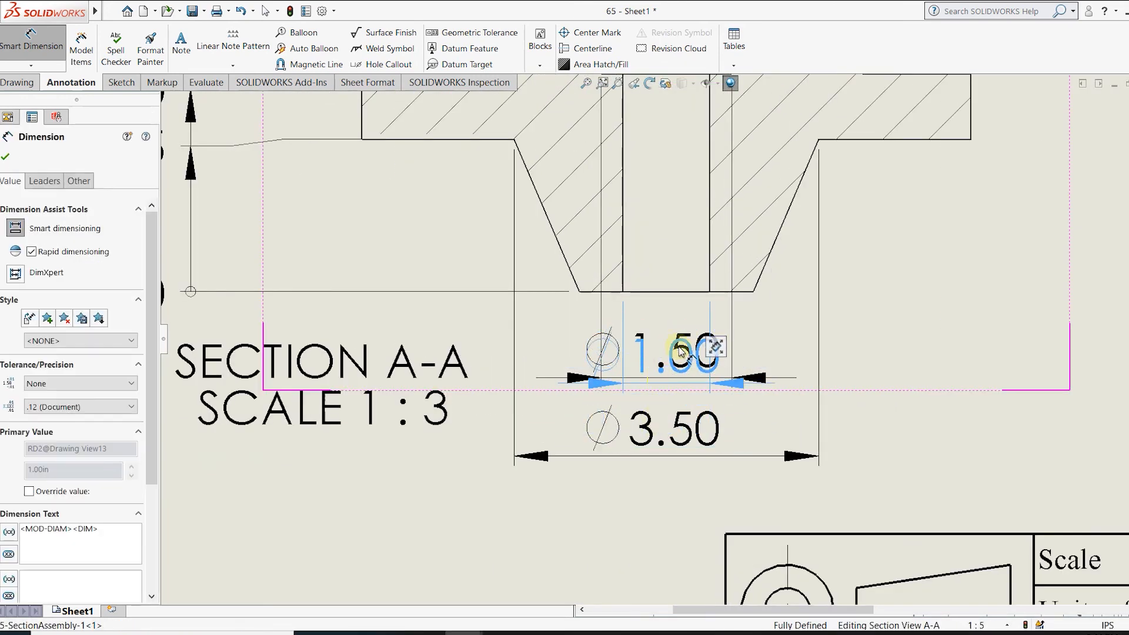
drag(754, 382, 755, 431)
drag(668, 442, 668, 450)
click(536, 463)
drag(536, 468, 500, 518)
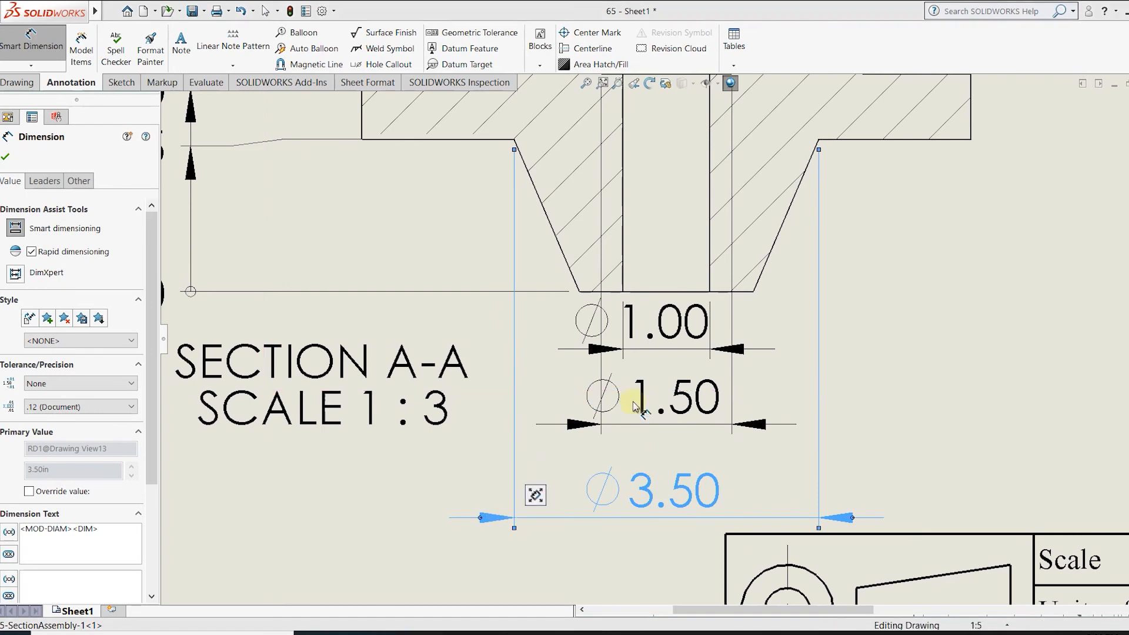
click(618, 415)
mouse_move(598, 423)
mouse_down()
mouse_move(605, 434)
mouse_move(600, 403)
mouse_up()
mouse_move(590, 339)
mouse_down()
mouse_move(598, 368)
mouse_move(601, 347)
mouse_up()
click(819, 323)
scroll(797, 373, down, 3)
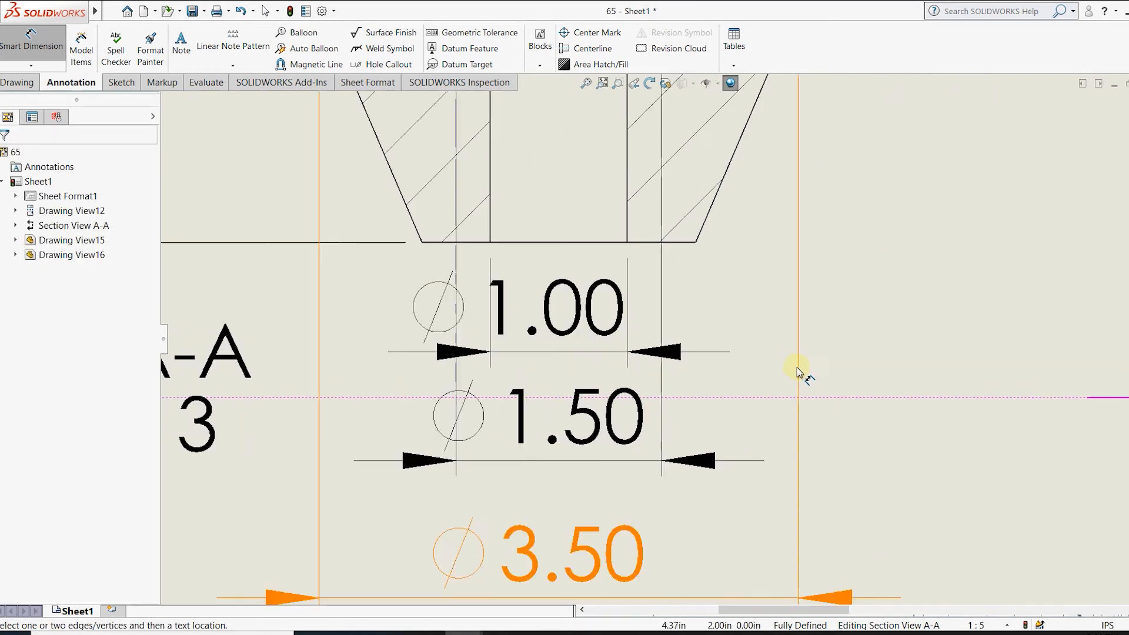
scroll(635, 426, down, 2)
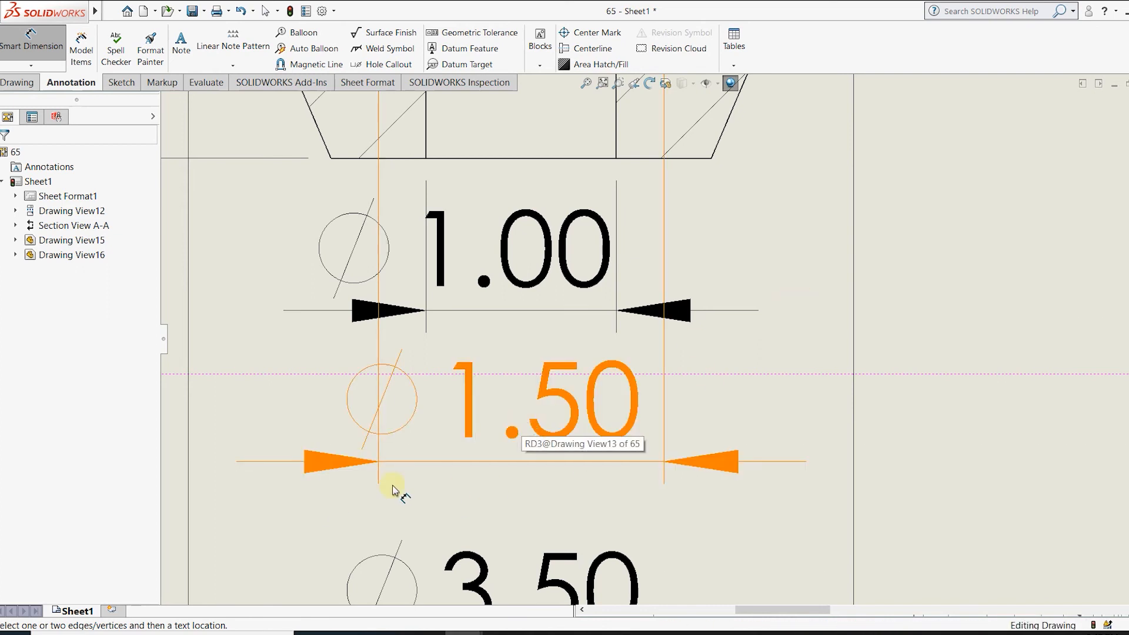
Move the three diameter texts below Section A-A to the right of their dimension arrows and line them up in a column.
click(390, 309)
drag(391, 308, 921, 278)
scroll(661, 391, up, 3)
drag(586, 376, 862, 368)
drag(583, 475, 841, 451)
drag(887, 369, 879, 371)
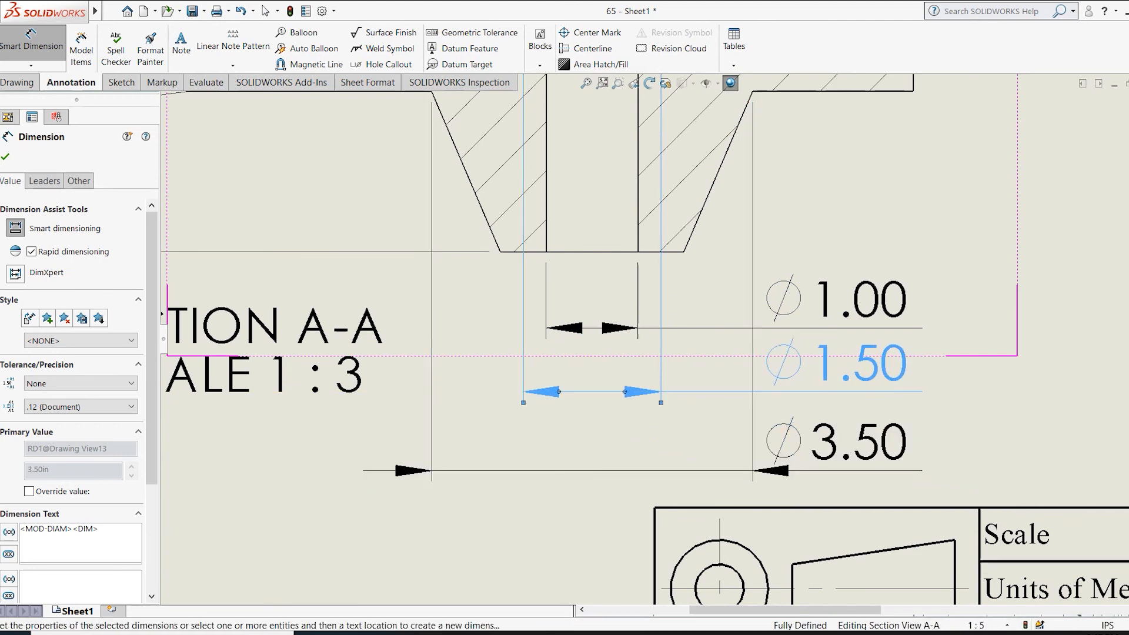
click(900, 492)
scroll(822, 246, up, 5)
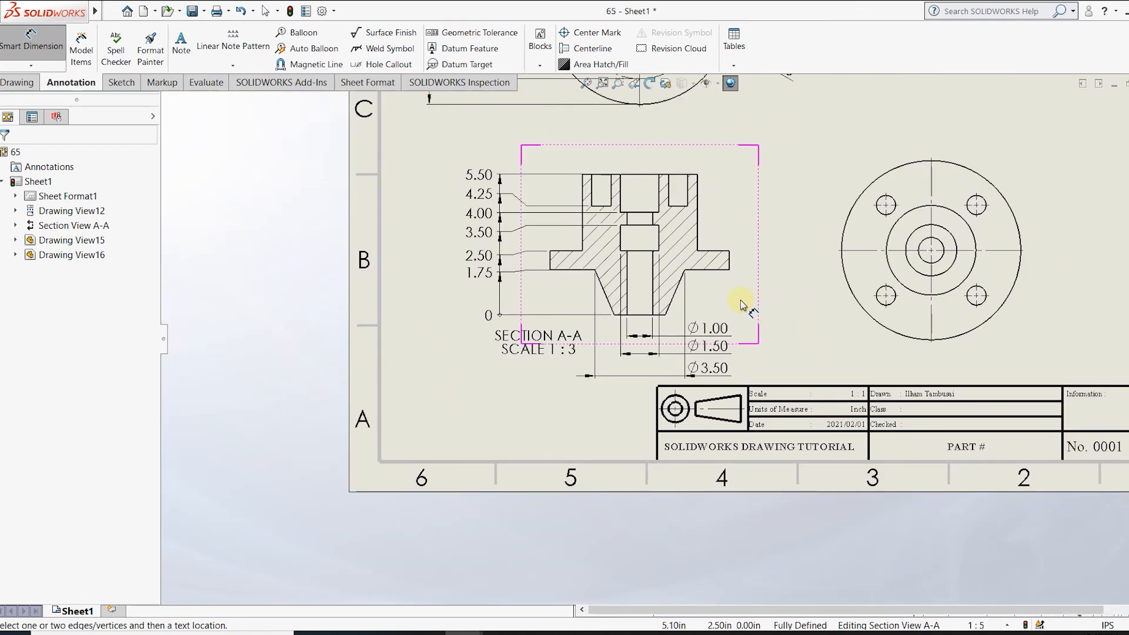
scroll(723, 272, down, 5)
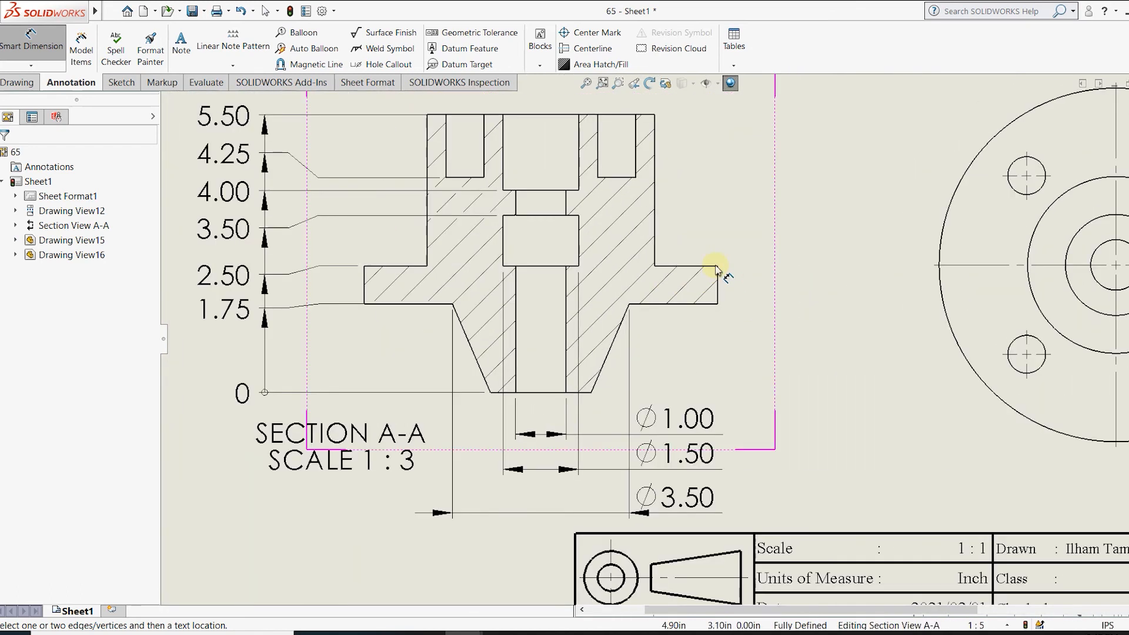
scroll(594, 297, up, 3)
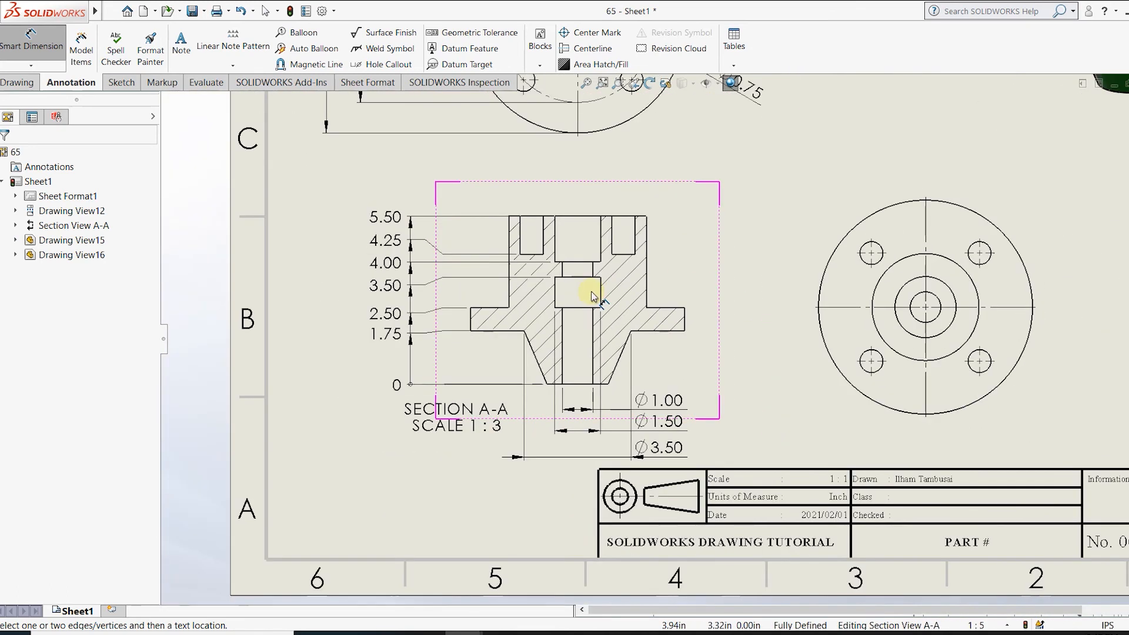
scroll(870, 273, up, 5)
scroll(650, 361, down, 5)
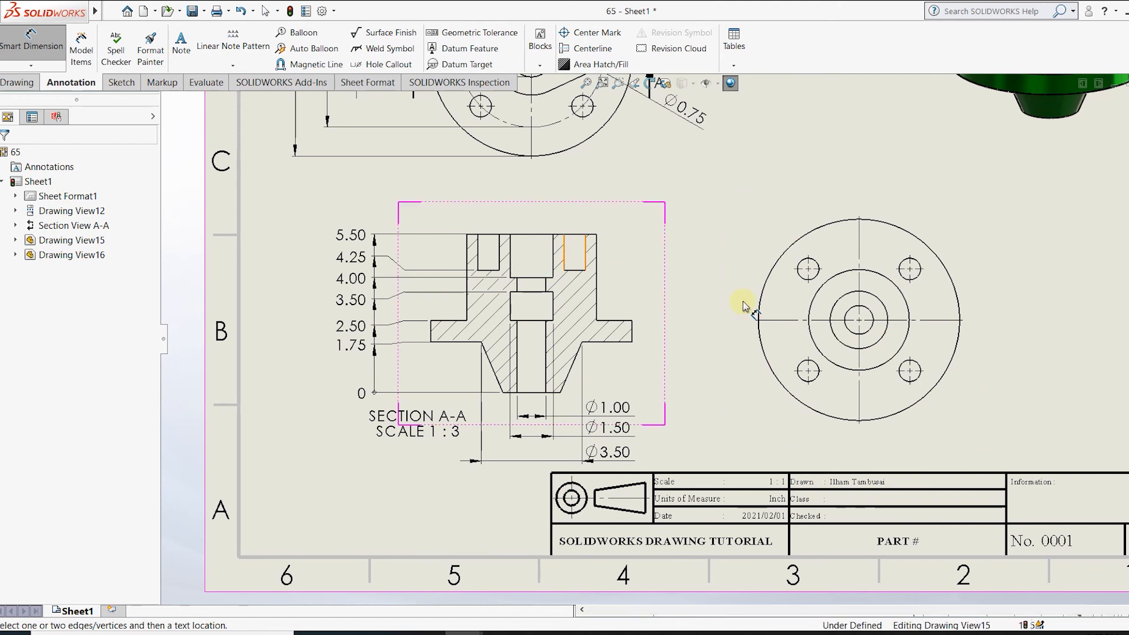
key(f)
Sketch a construction circle about 5 in in diameter from the bottom view's centre through the centres of the four flange holes.
click(20, 91)
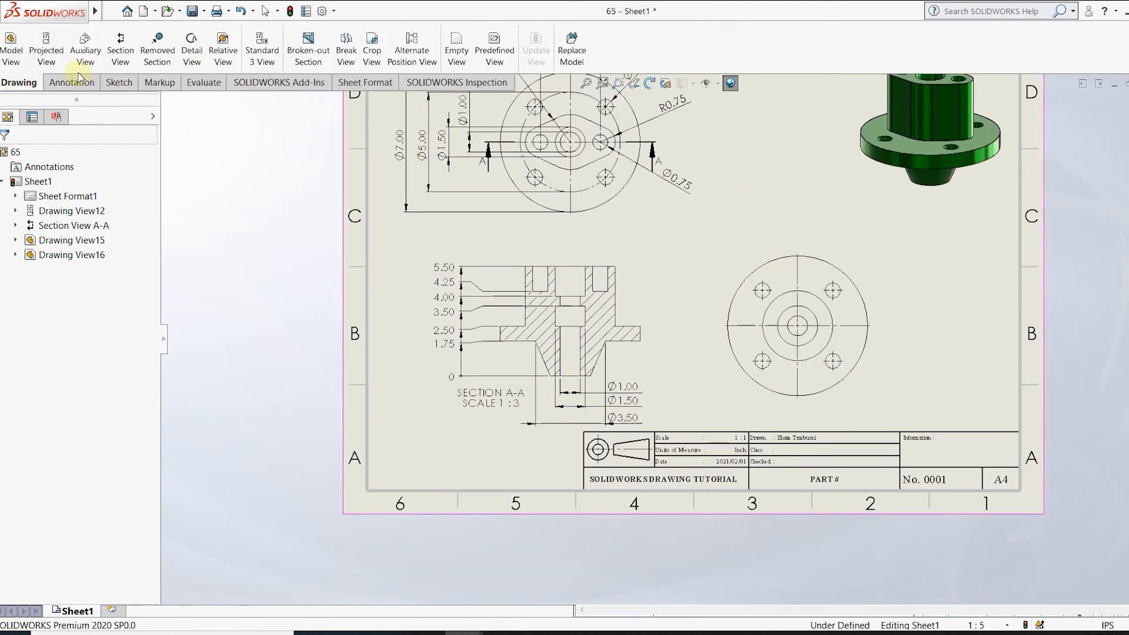
click(115, 64)
click(25, 156)
click(114, 90)
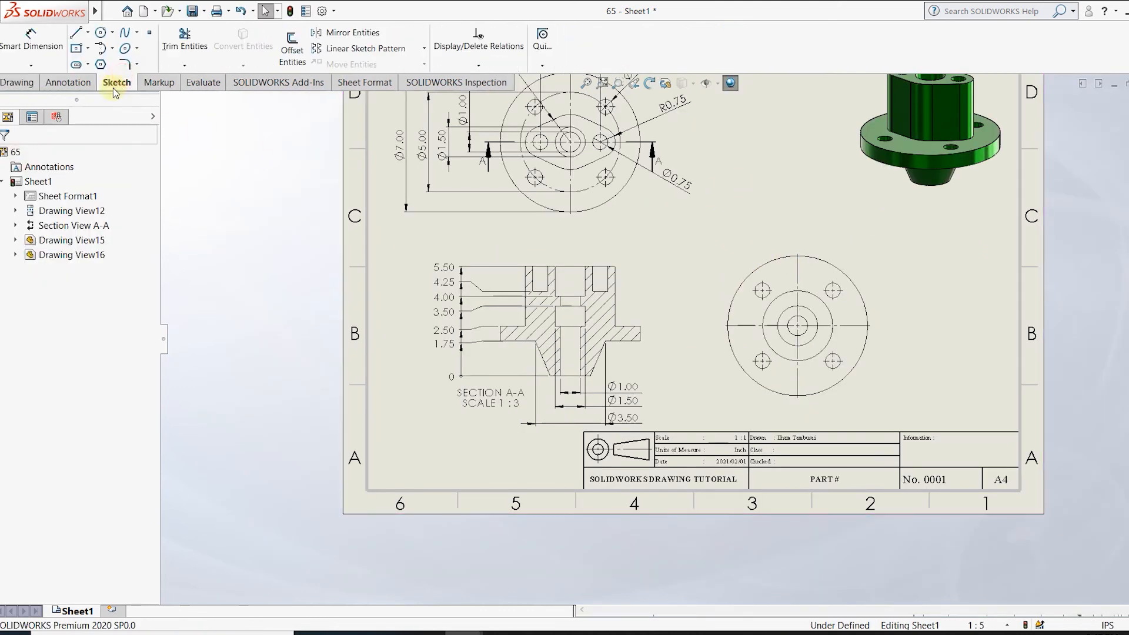
click(103, 32)
click(797, 325)
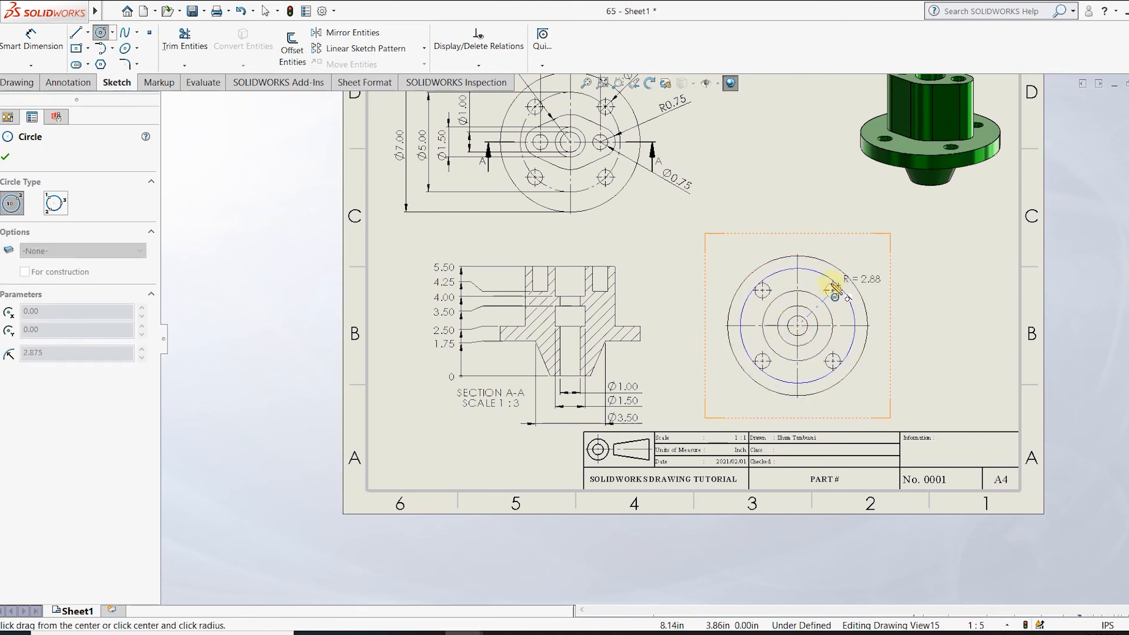
scroll(836, 289, up, 3)
click(833, 290)
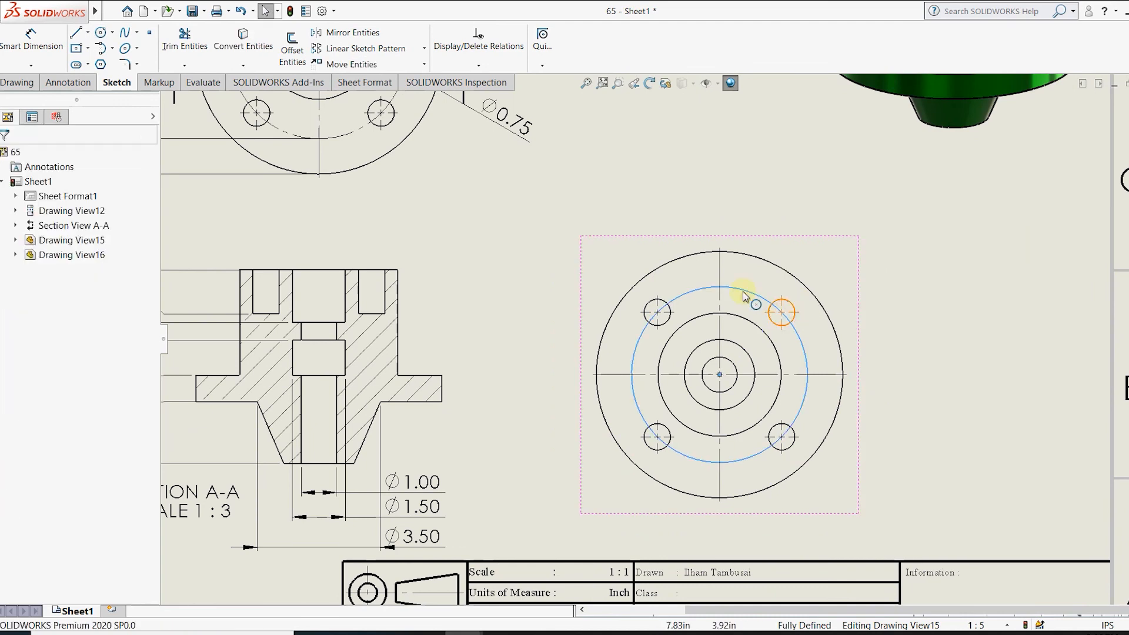
click(25, 375)
click(5, 156)
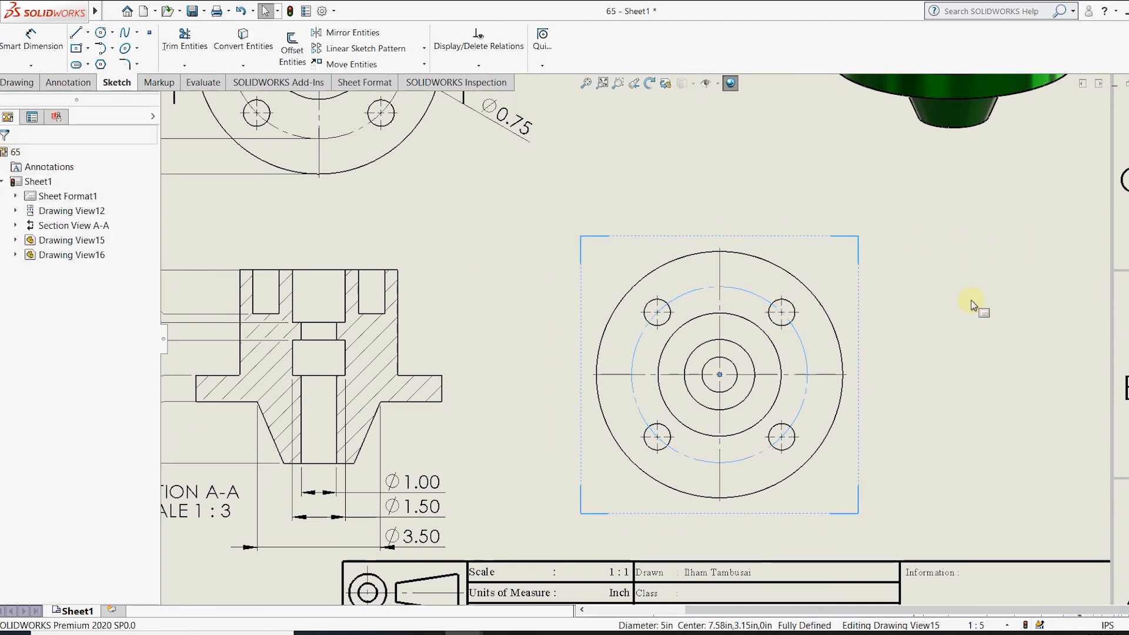
Dimension the diameters of the three inner concentric circles in the bottom view, placing the texts at the lower right.
click(69, 82)
click(31, 41)
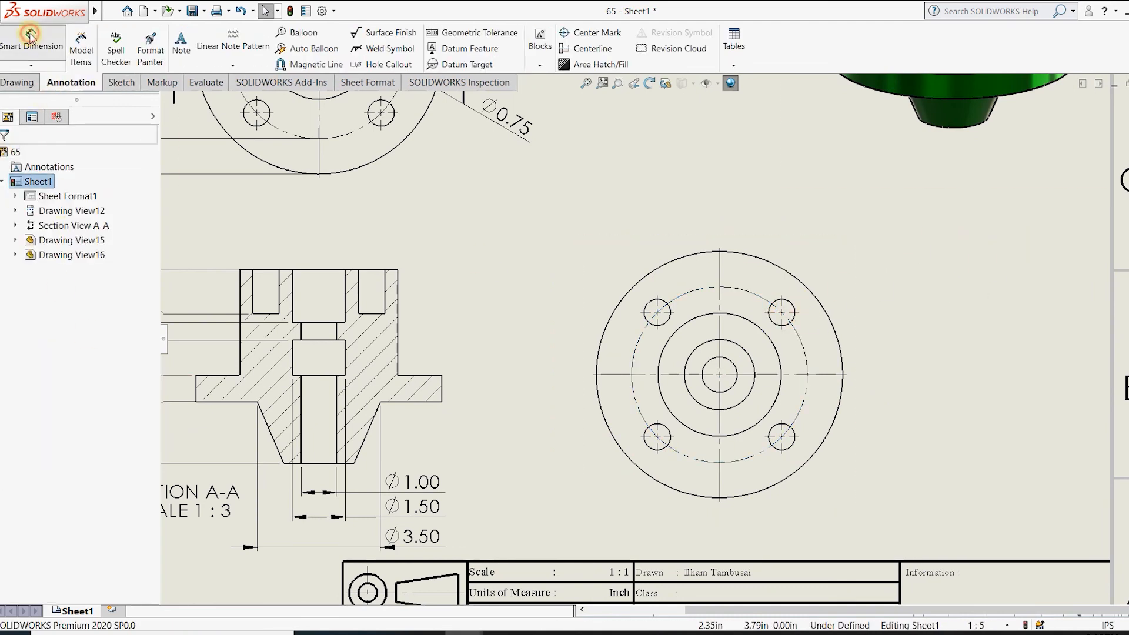
scroll(772, 351, up, 3)
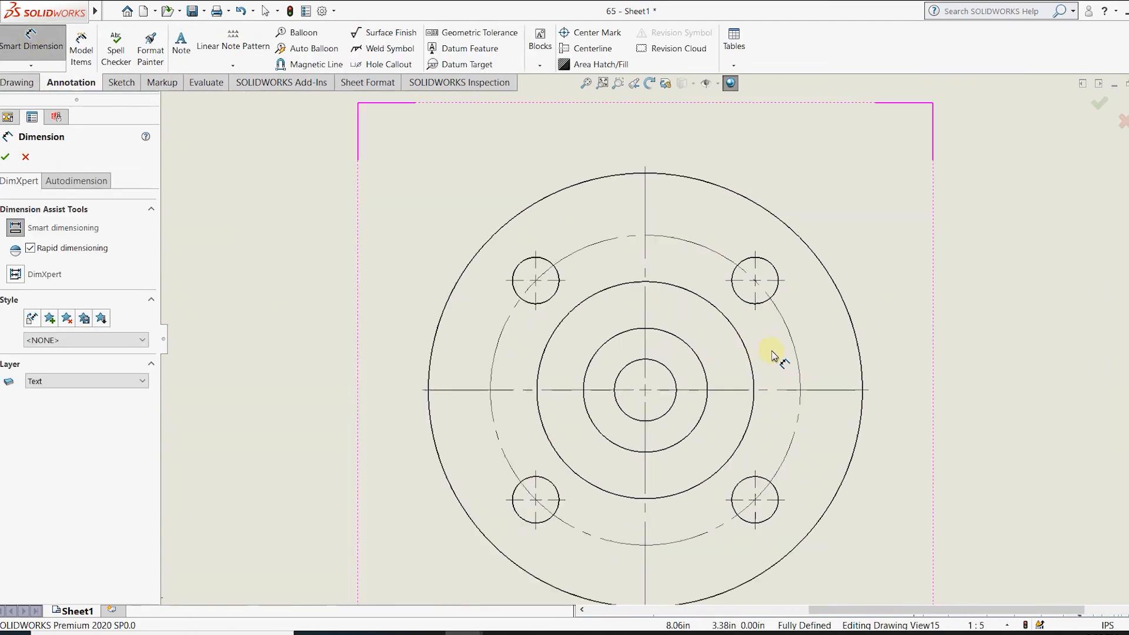
click(675, 385)
click(933, 442)
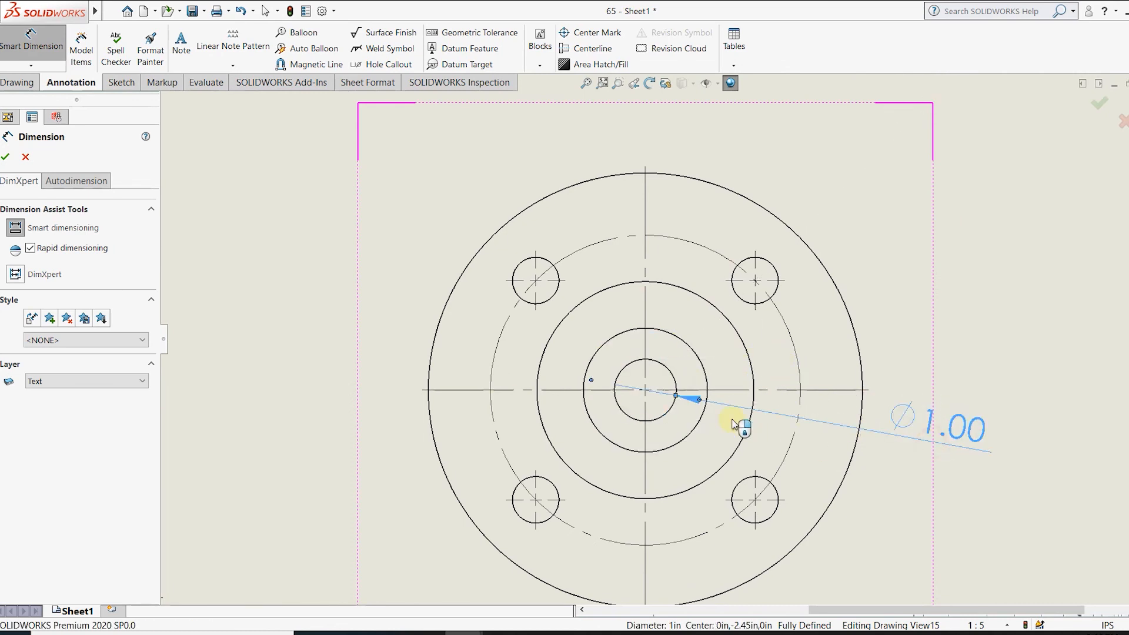
click(701, 417)
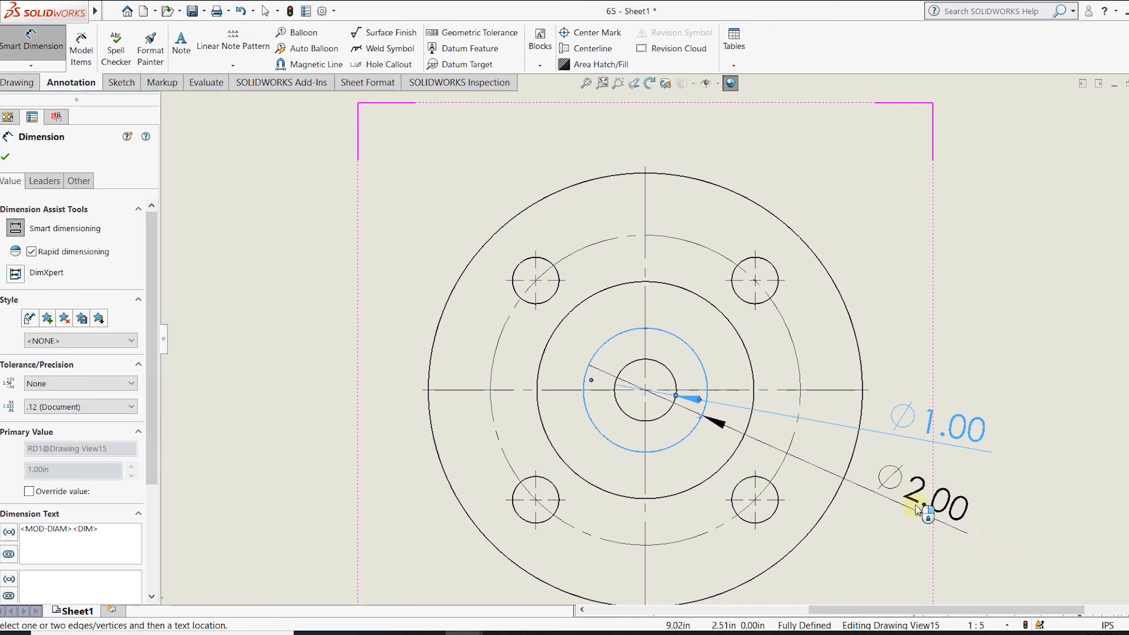
click(922, 506)
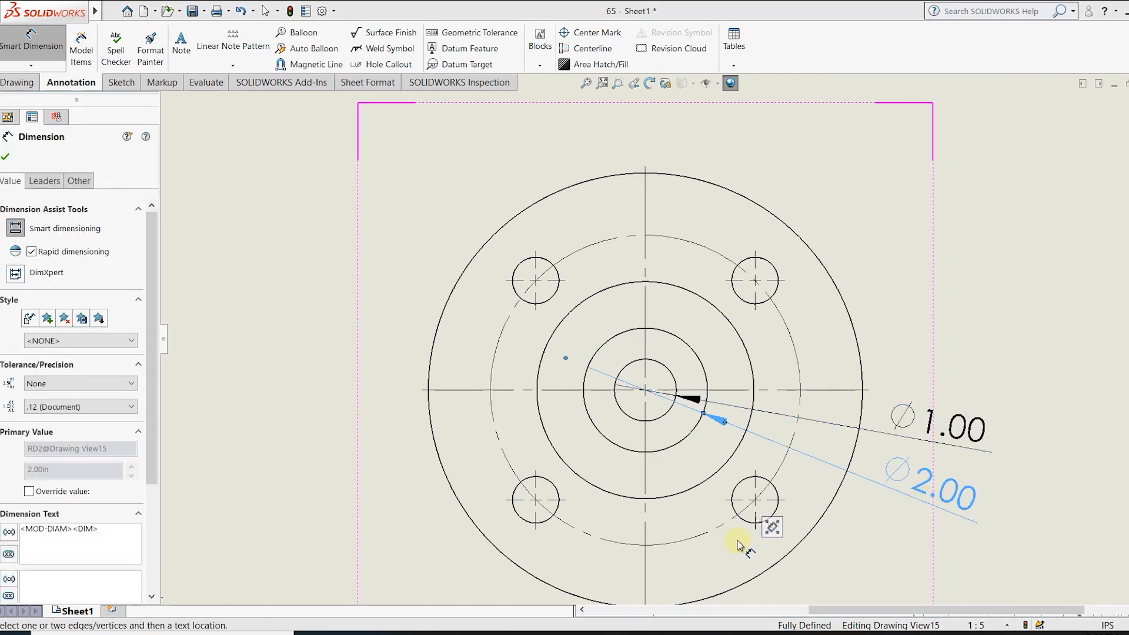
click(751, 371)
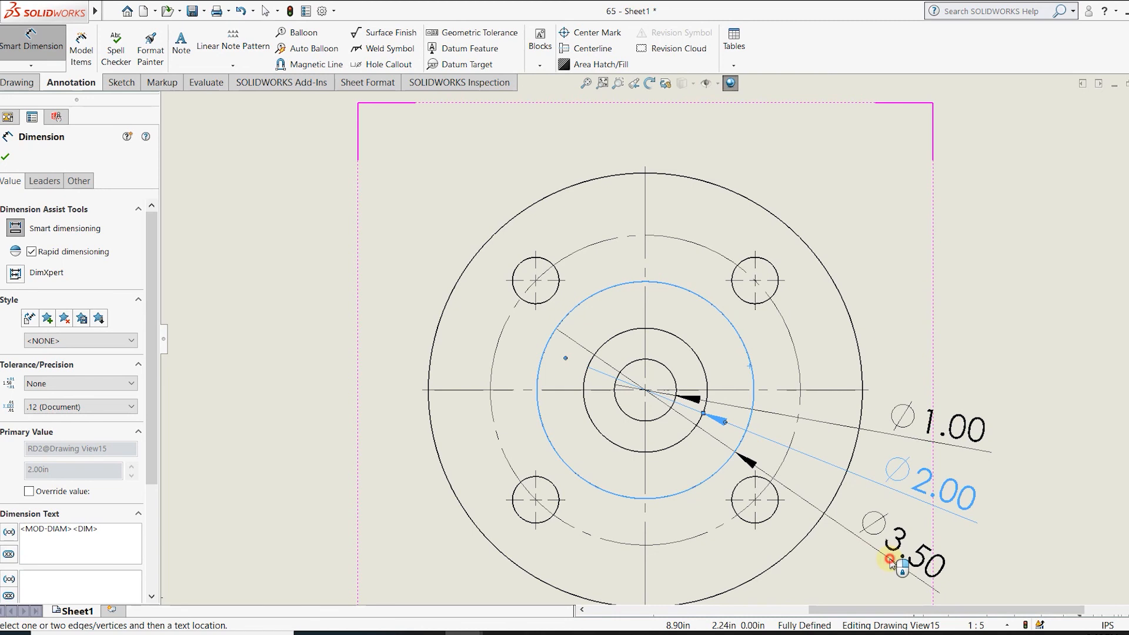
click(891, 560)
Dimension the diameters of the upper-right flange hole and the flange's outer edge in the bottom view.
scroll(660, 343, up, 2)
click(756, 294)
click(832, 278)
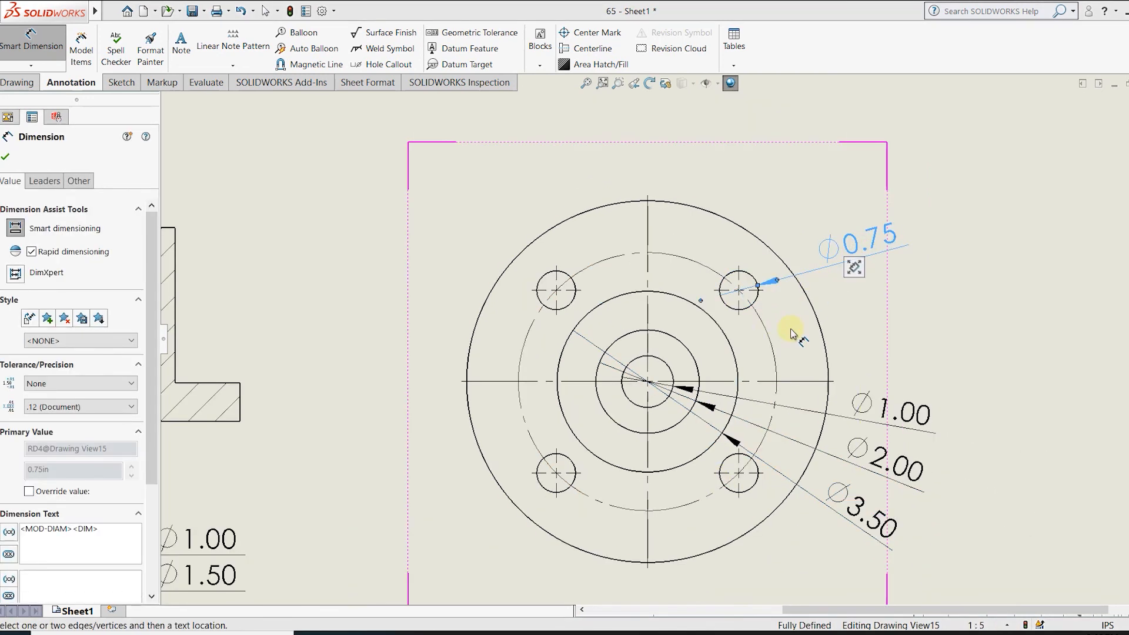
click(769, 241)
click(838, 183)
Append "x 4 HOLE" to the flange hole's diameter dimension and reposition it clear of the outer diameter dimension.
click(867, 242)
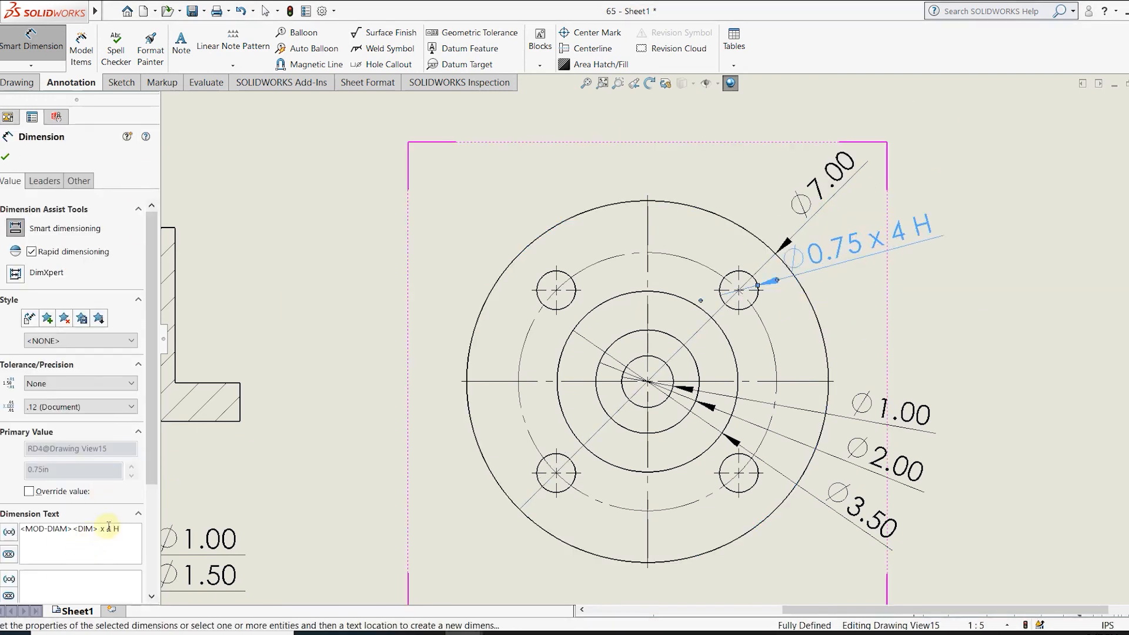
click(935, 186)
drag(867, 238, 1014, 199)
drag(821, 194, 894, 121)
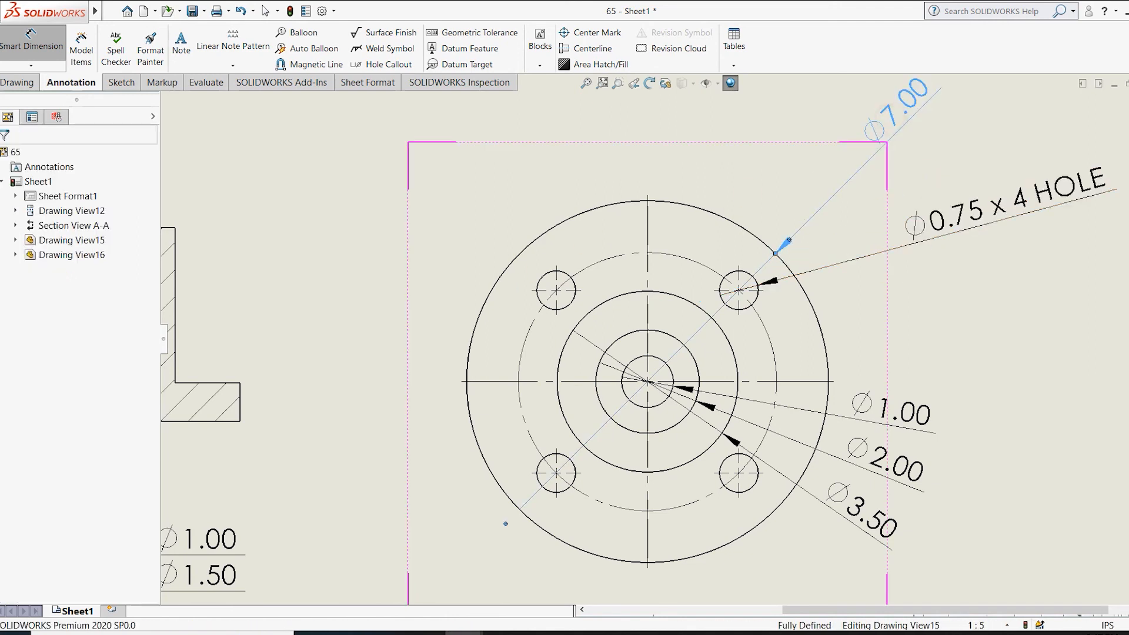
drag(857, 154, 828, 187)
drag(1042, 208, 952, 241)
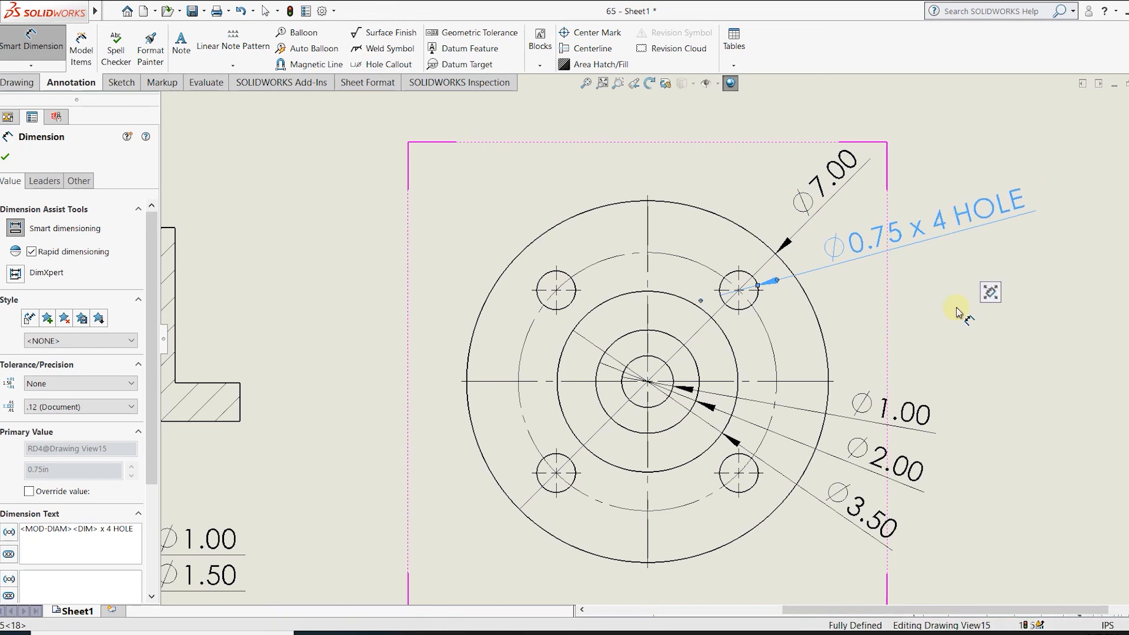
click(899, 333)
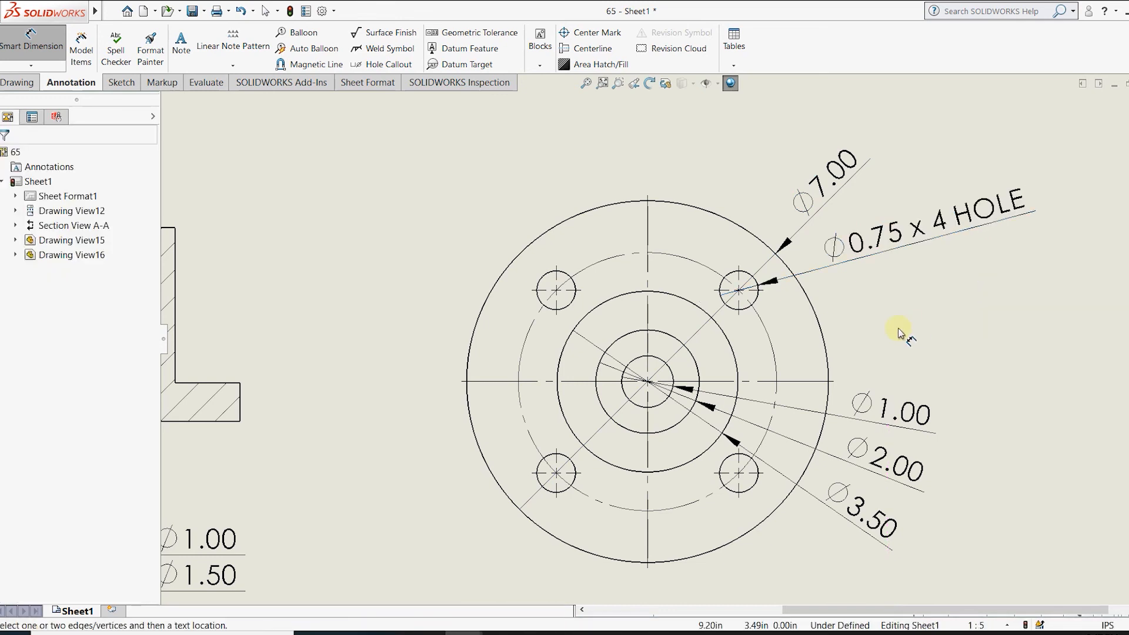
scroll(950, 341, up, 2)
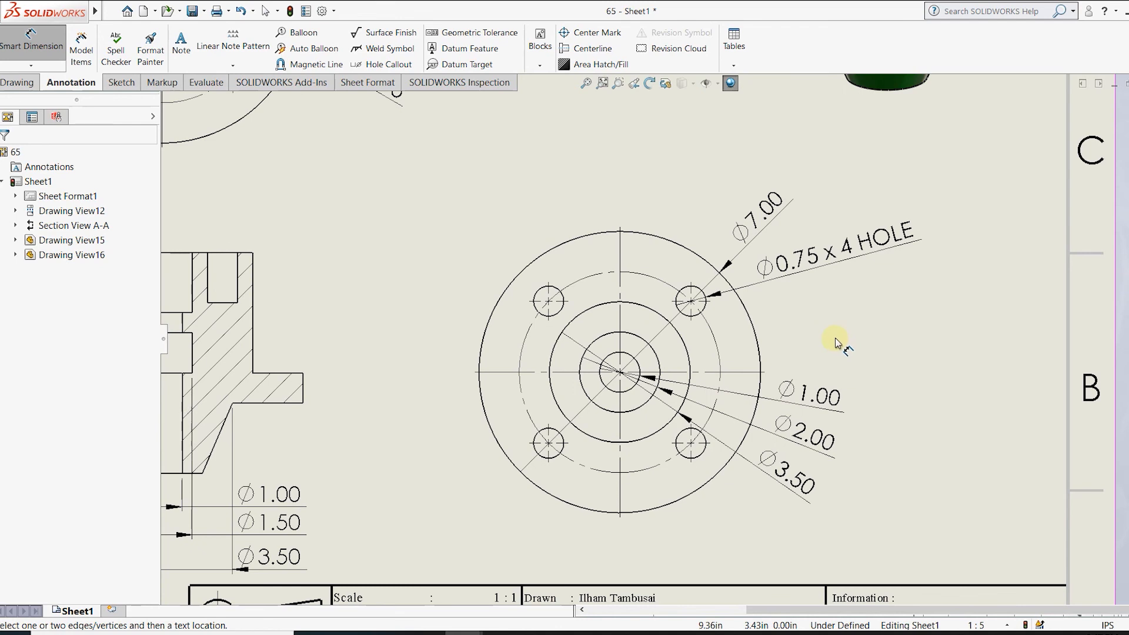
scroll(706, 341, down, 2)
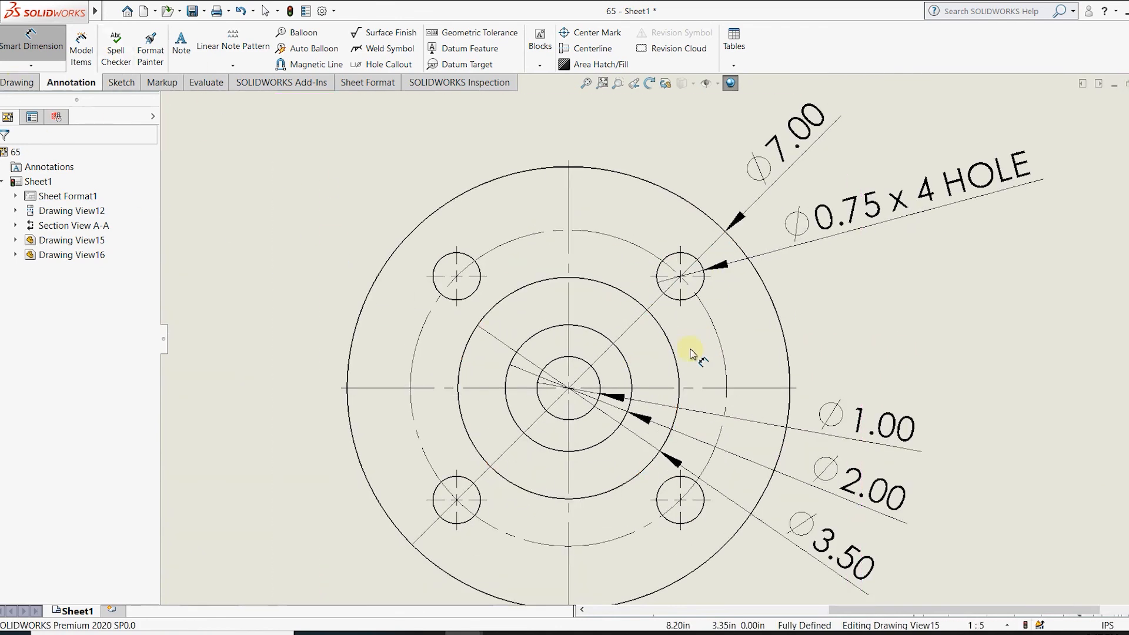
Sketch a centerline about 2.5 in long at 45° from the bottom view's centre to the upper-right flange hole's centre.
click(122, 83)
click(88, 33)
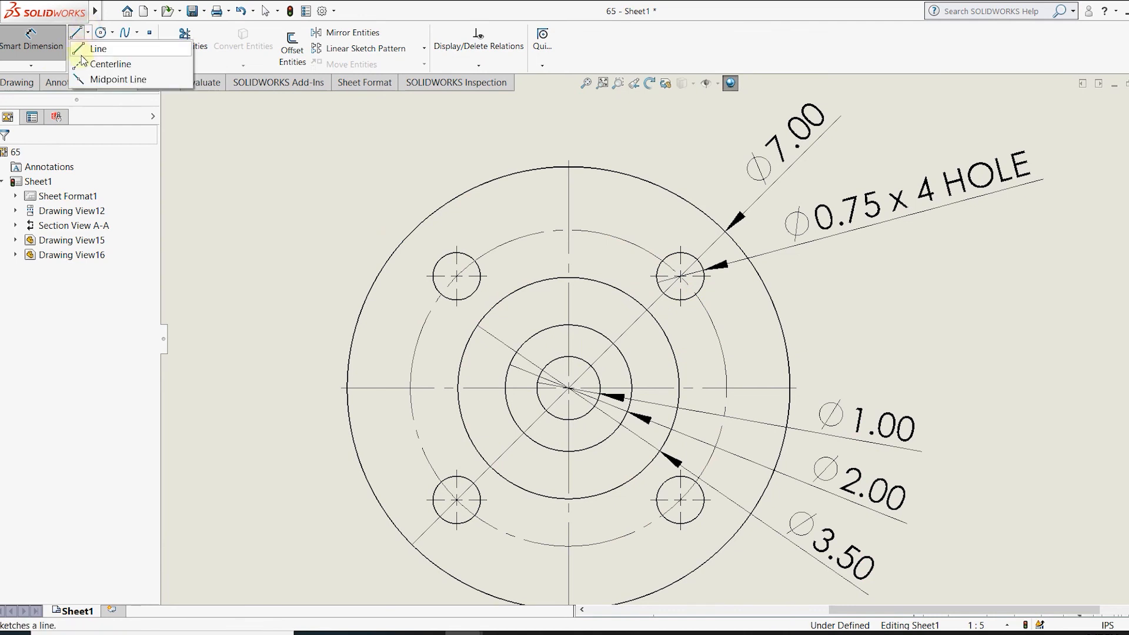
click(89, 64)
click(568, 388)
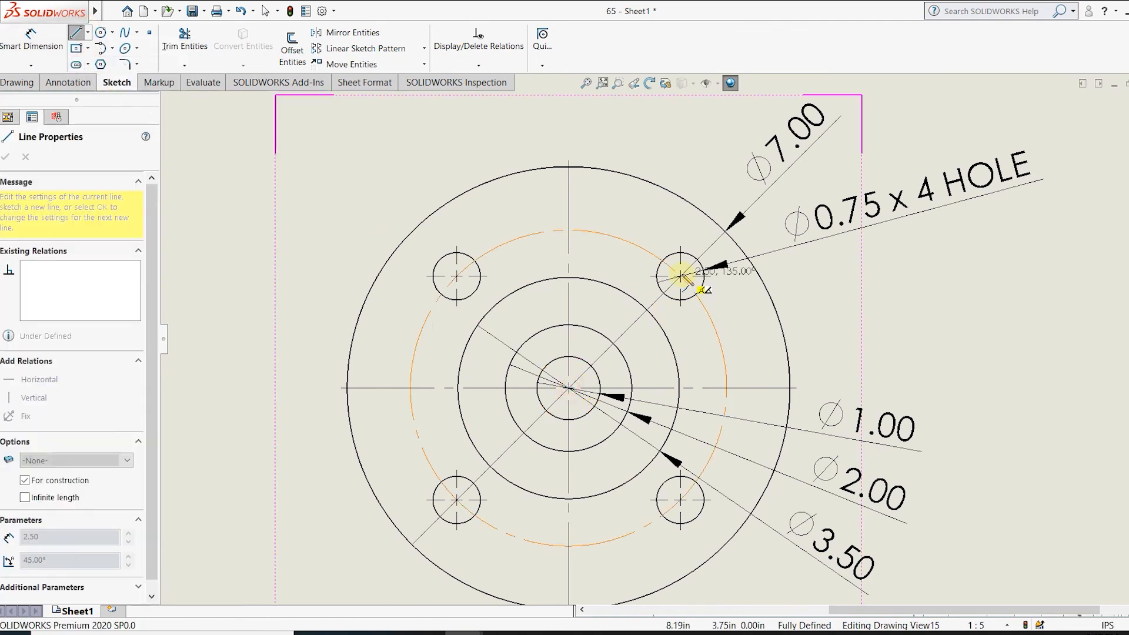
scroll(682, 277, down, 3)
click(674, 305)
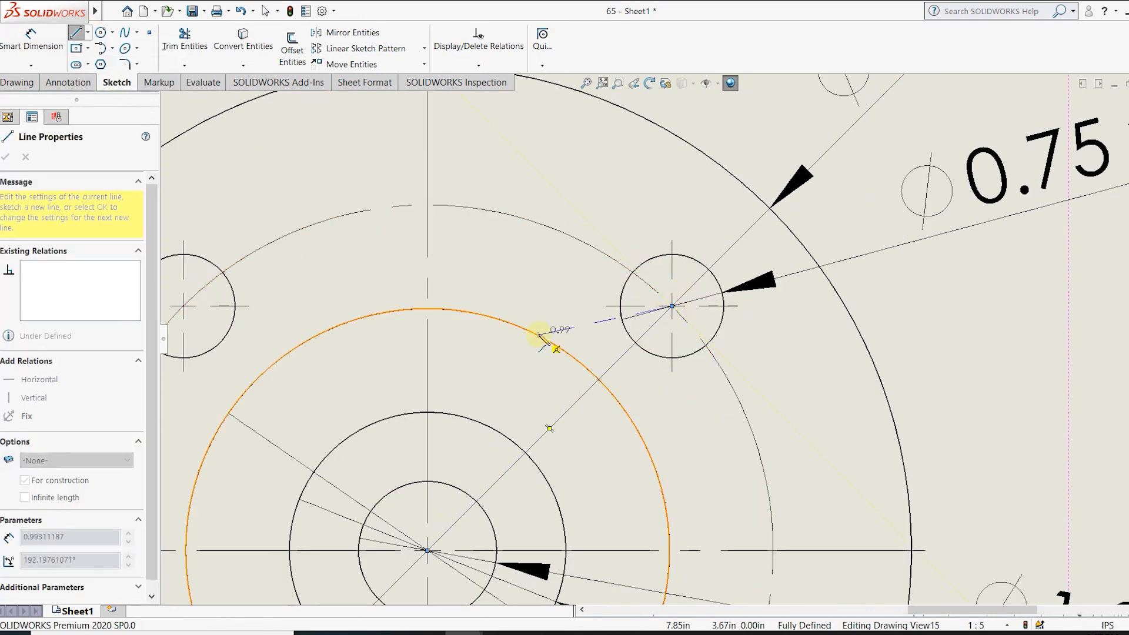
key(Escape)
click(582, 396)
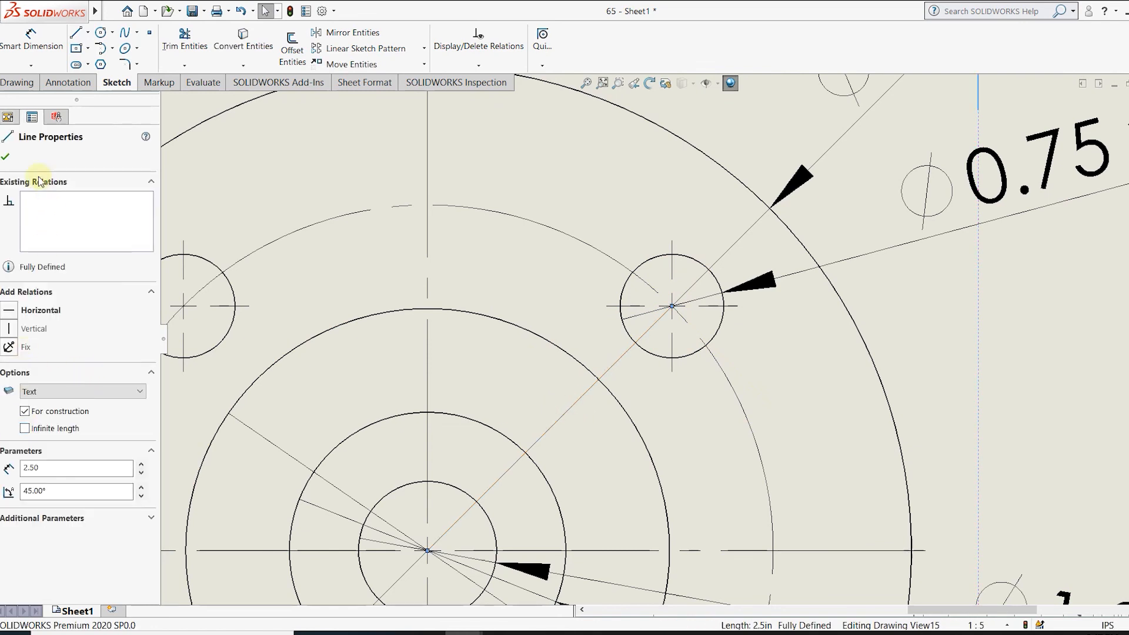
click(6, 157)
Dimension the angle between the new diagonal centerline and the bottom view's horizontal centre line, placing it outside the flange.
click(31, 40)
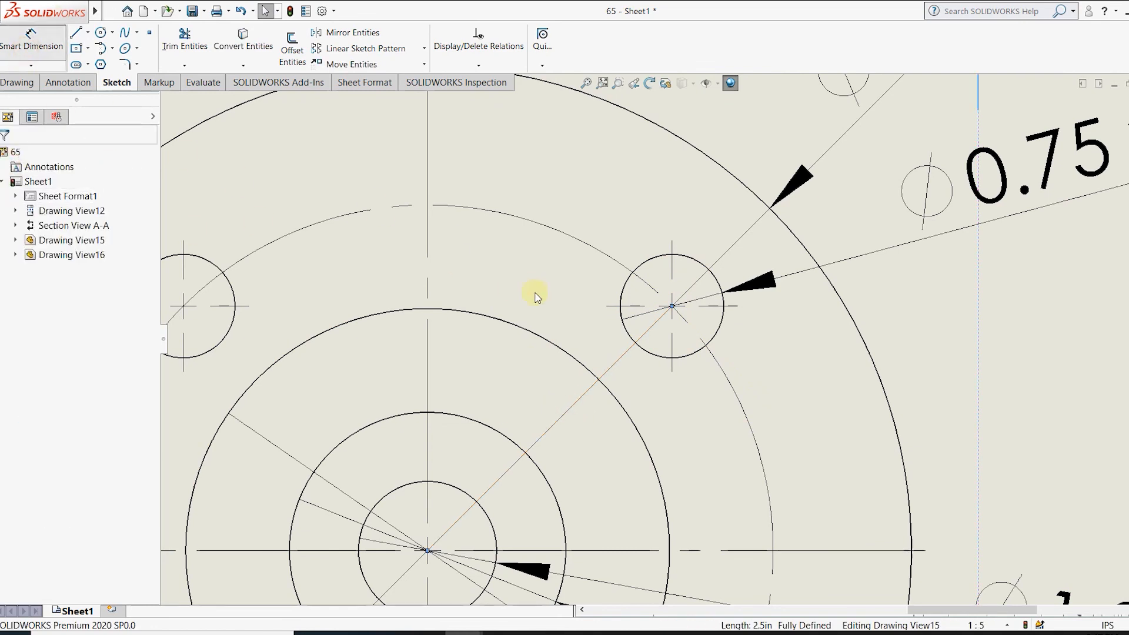
click(615, 364)
click(703, 551)
scroll(703, 552, up, 5)
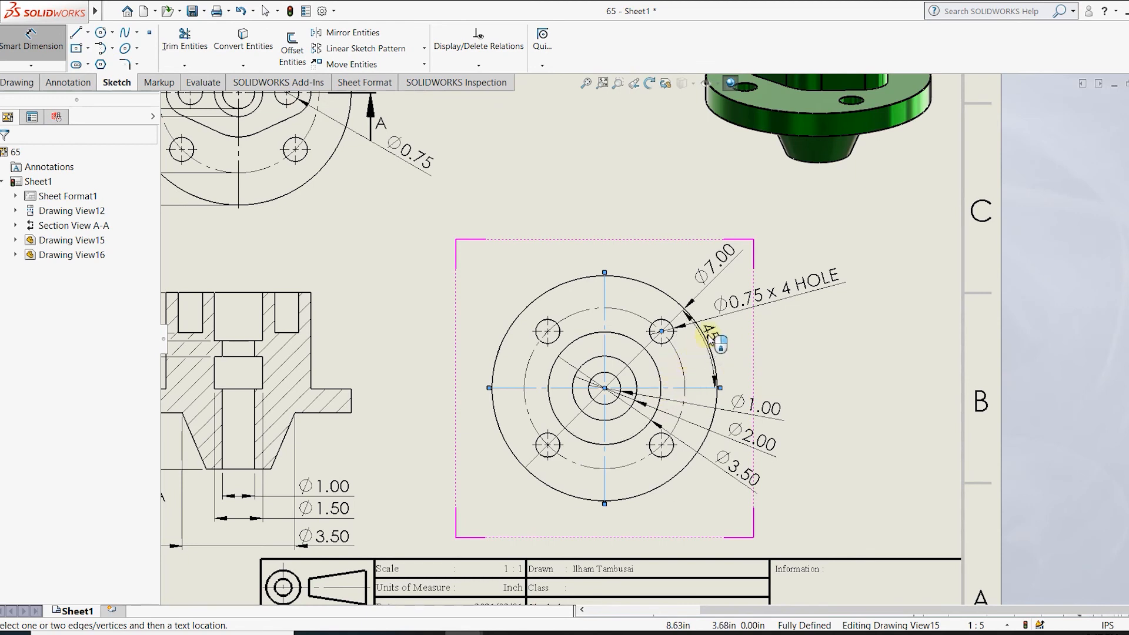
click(665, 317)
Move the flange hole's and outer edge's diameter dimensions to the upper left of the bottom view, spaced apart.
drag(780, 299, 684, 235)
drag(546, 215, 541, 231)
click(832, 310)
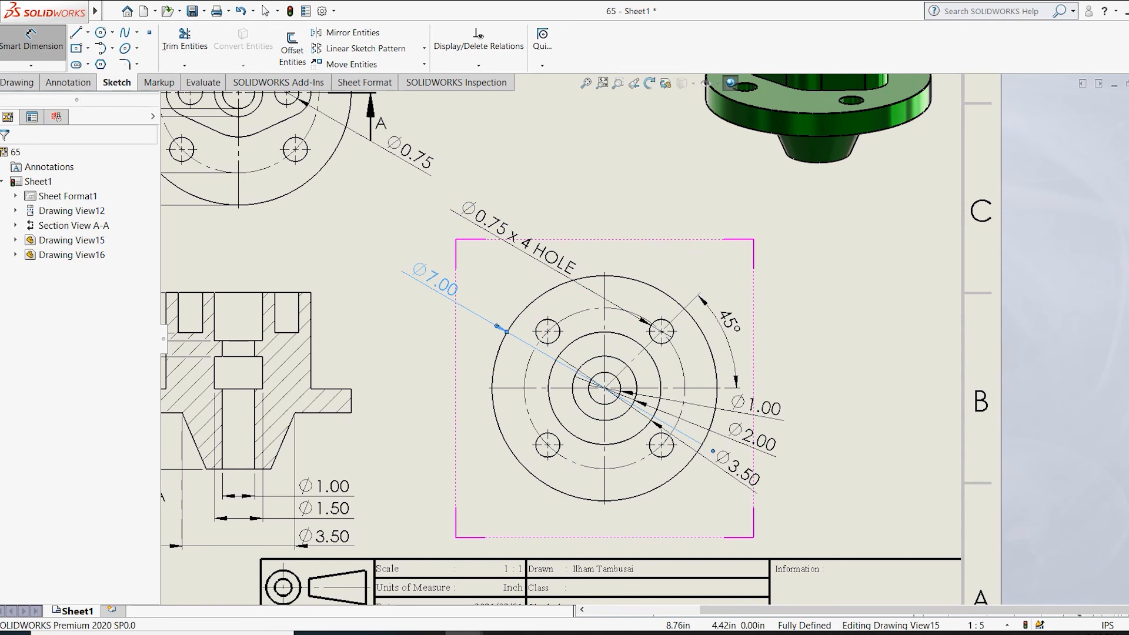
drag(575, 264, 570, 219)
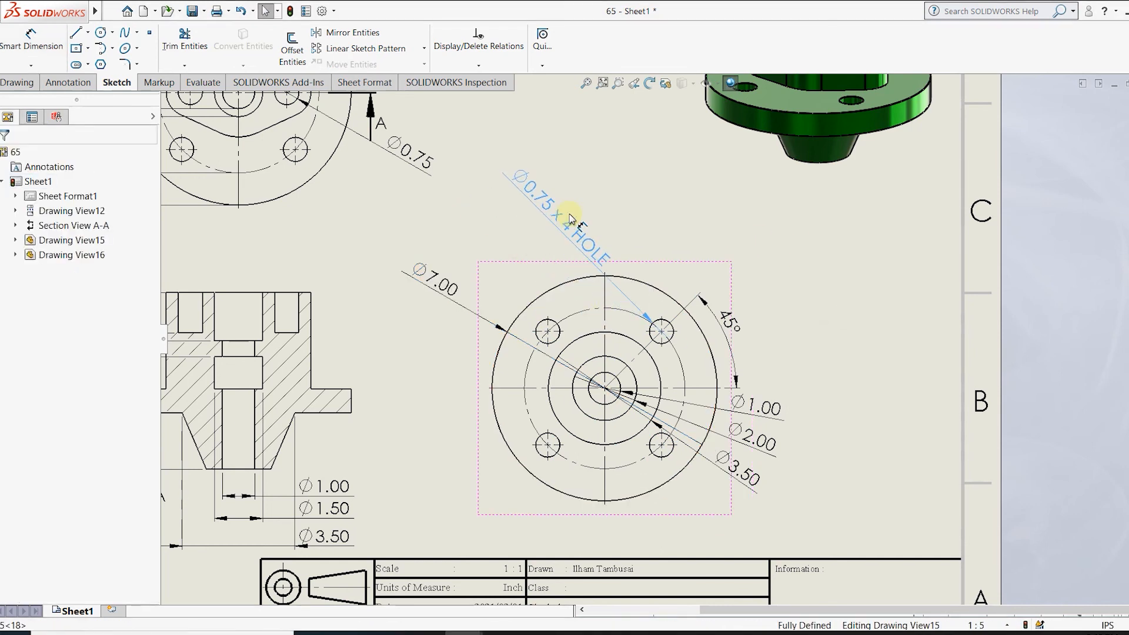
click(808, 354)
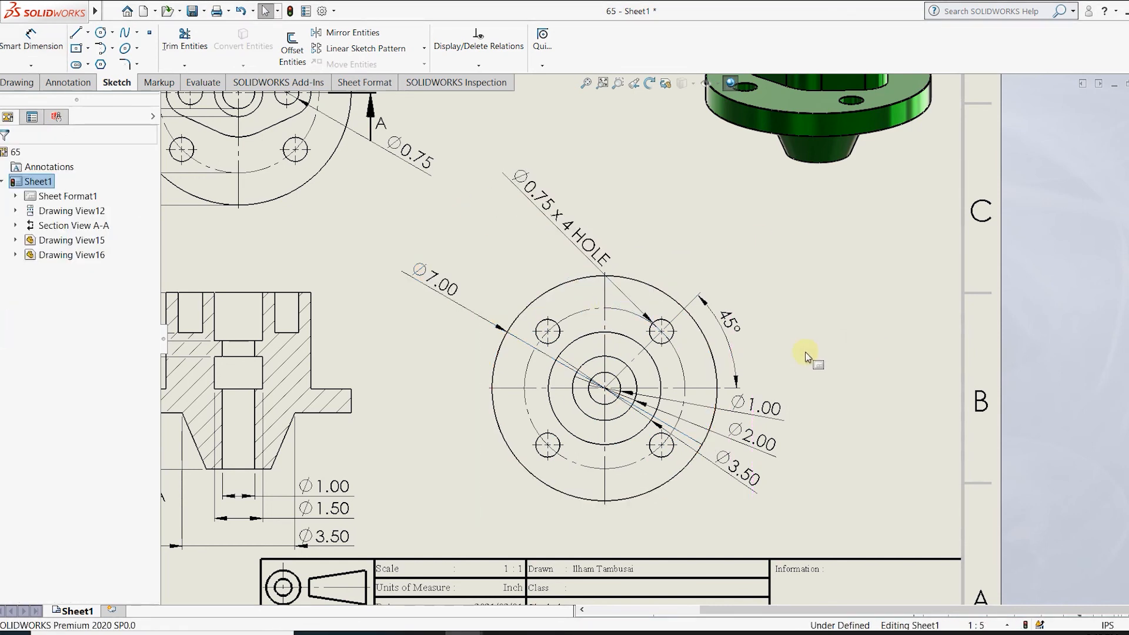
Add a driven diameter dimension to the bottom view's bolt circle, placing its text just below the outer diameter dimension.
scroll(703, 363, down, 2)
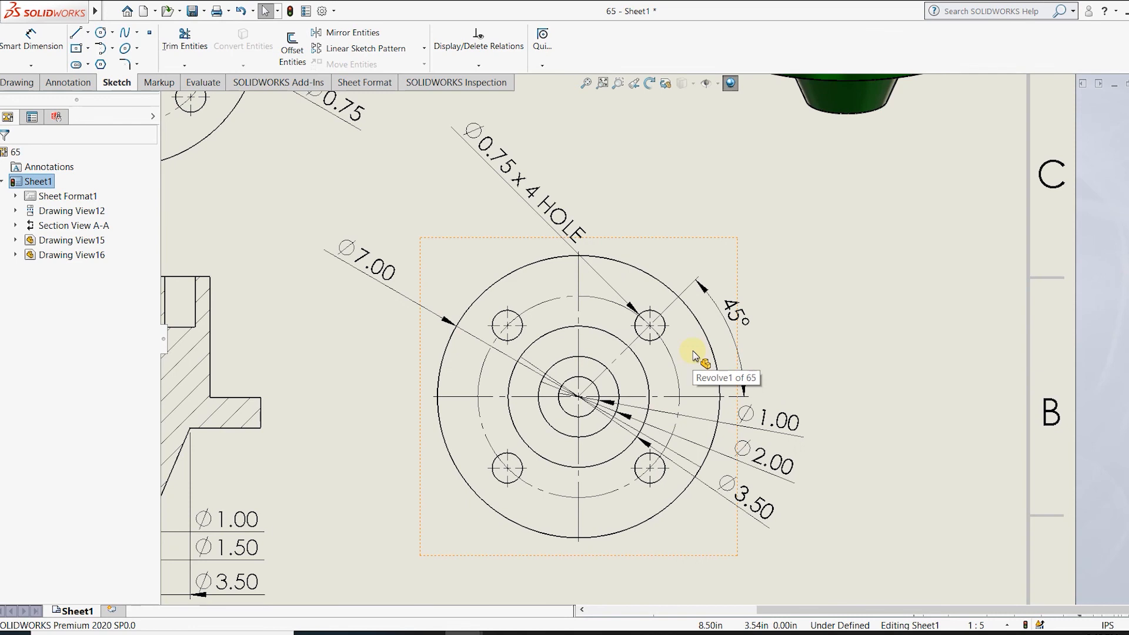
scroll(576, 346, down, 2)
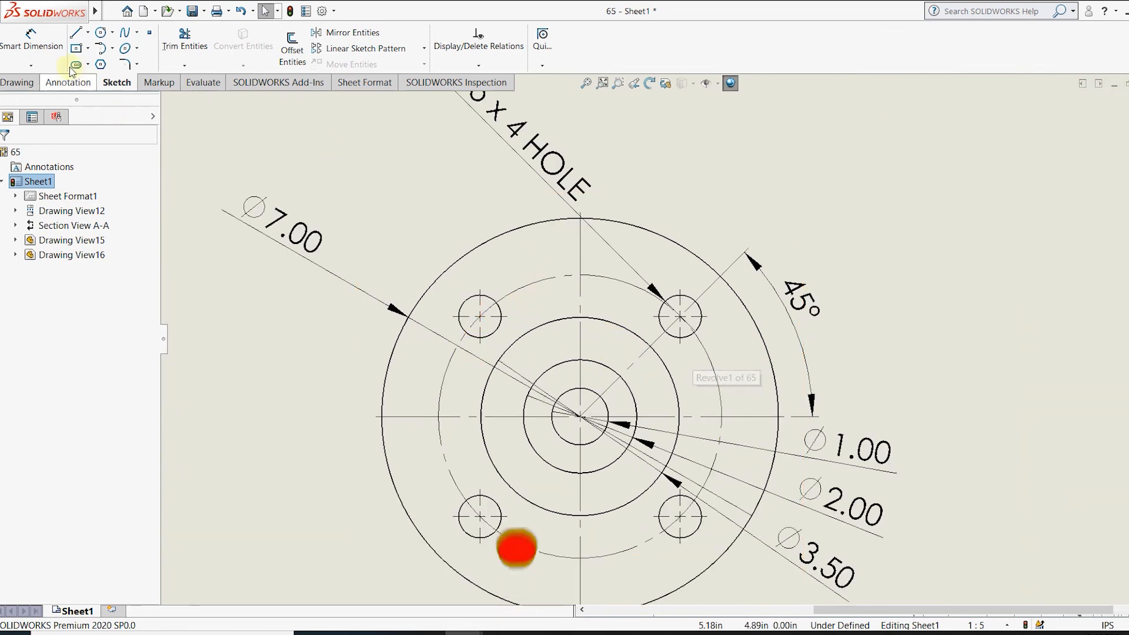
click(37, 47)
click(450, 368)
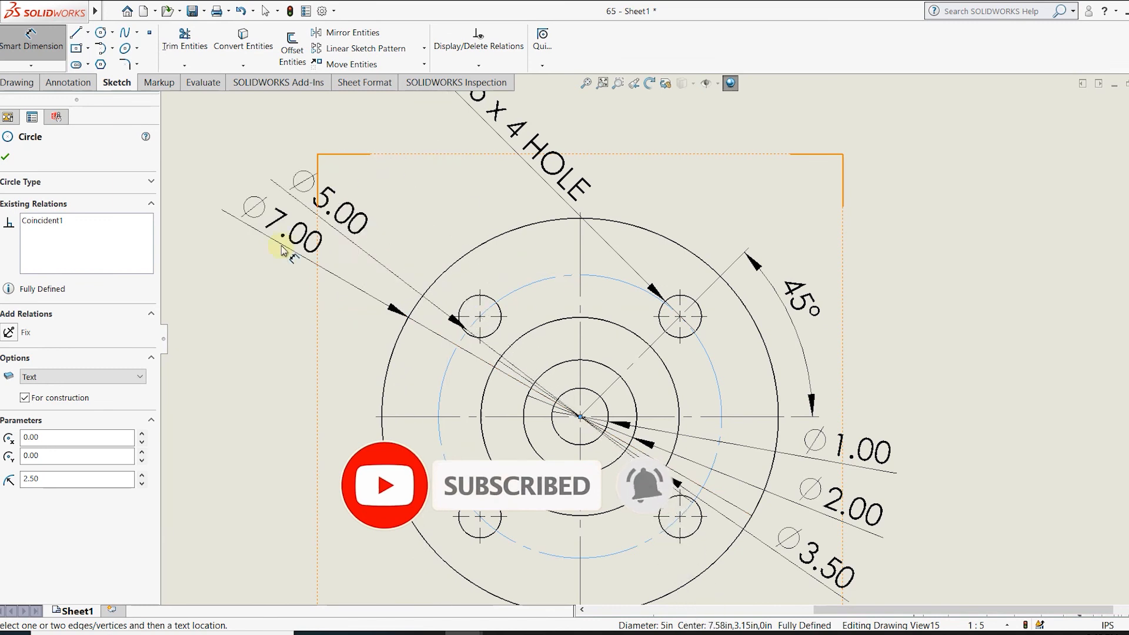
click(418, 178)
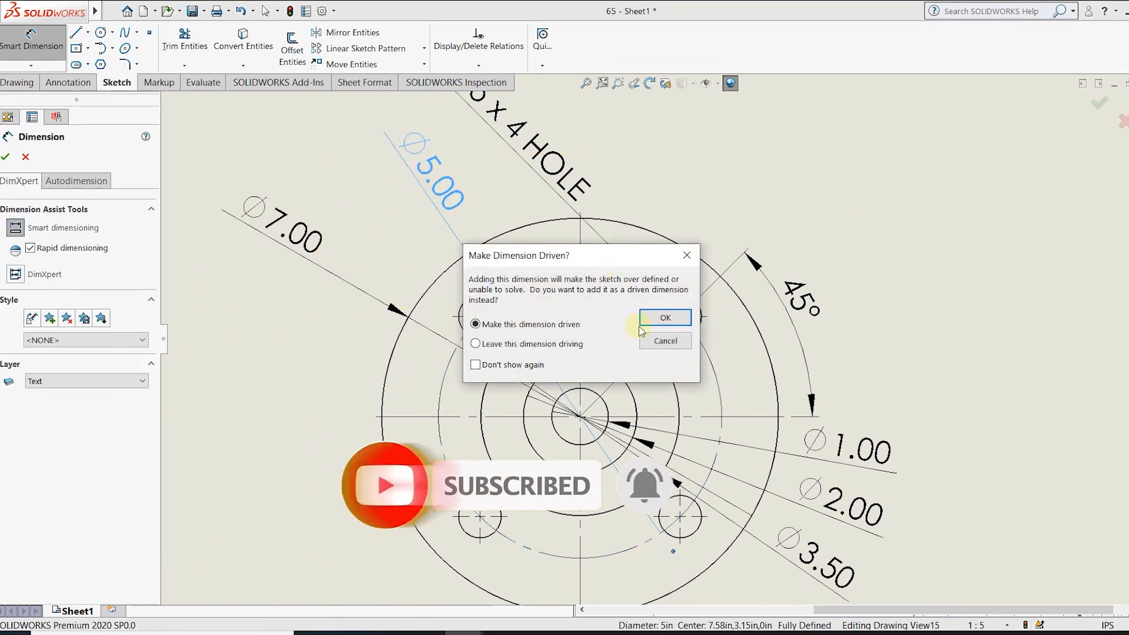
key(Return)
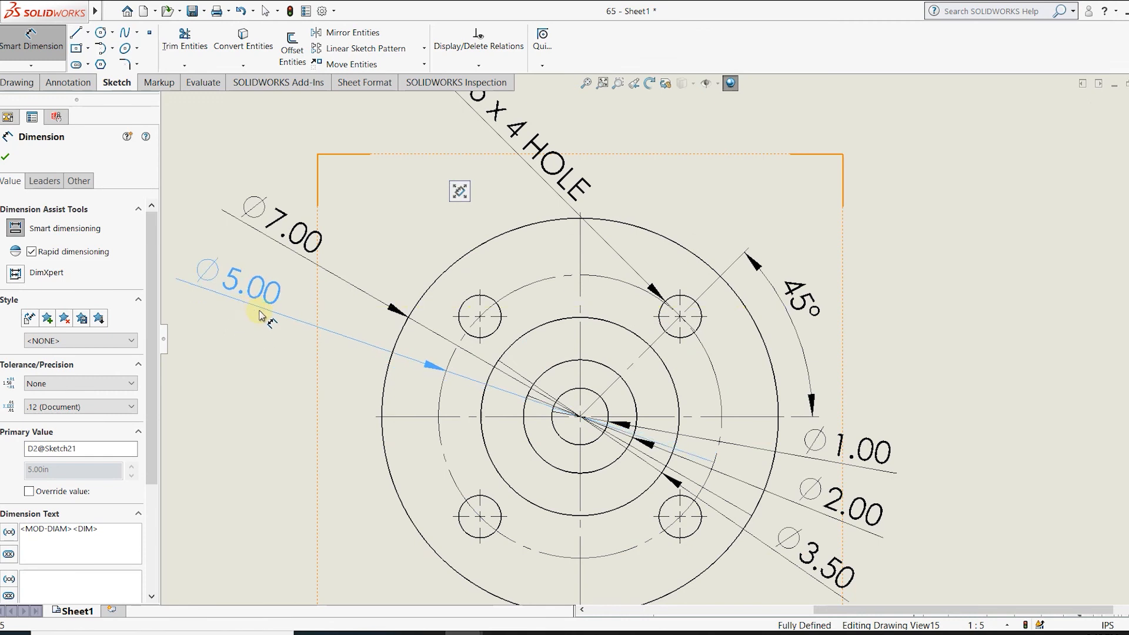
click(286, 328)
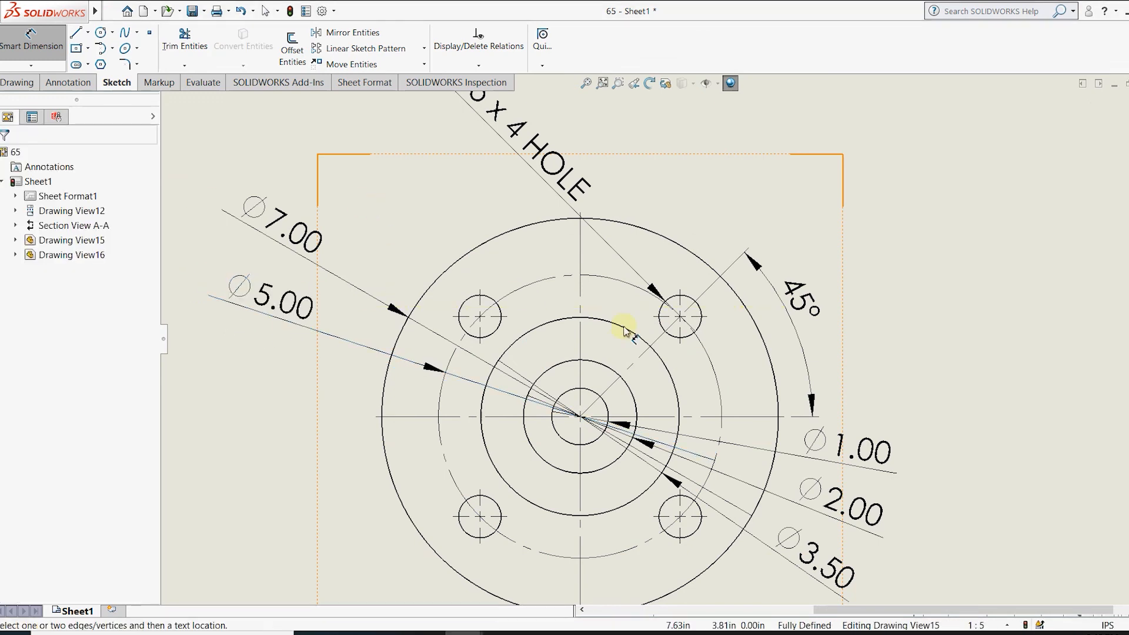
scroll(622, 323, up, 8)
scroll(676, 383, down, 3)
key(Escape)
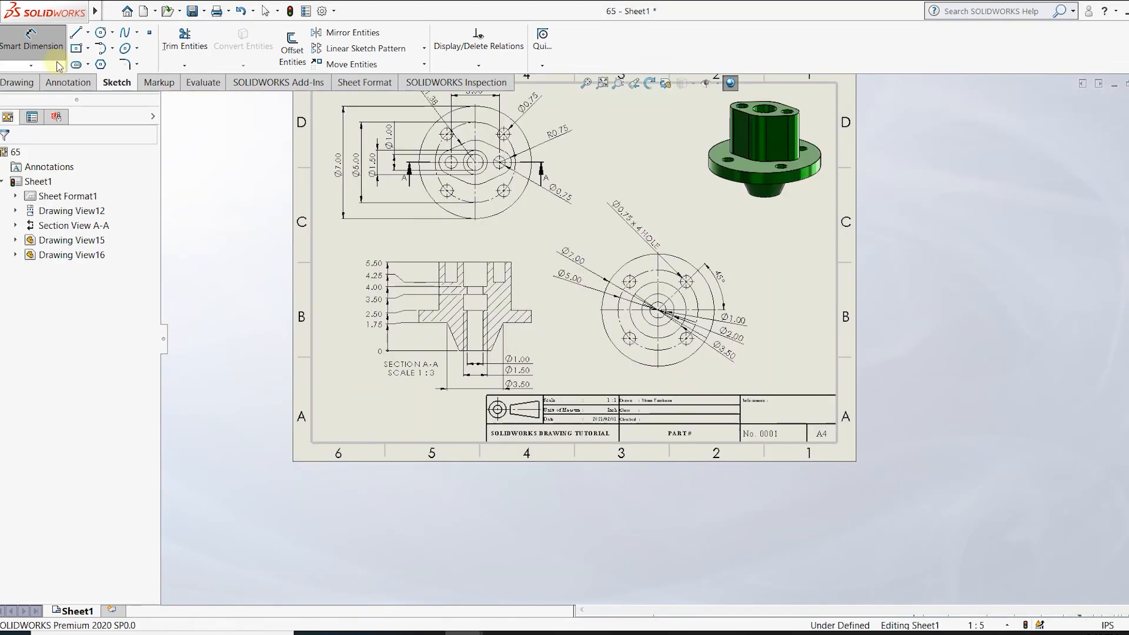
Start editing the sheet format and set the scale in the title block to 1 : 3.
scroll(605, 404, down, 4)
right_click(659, 429)
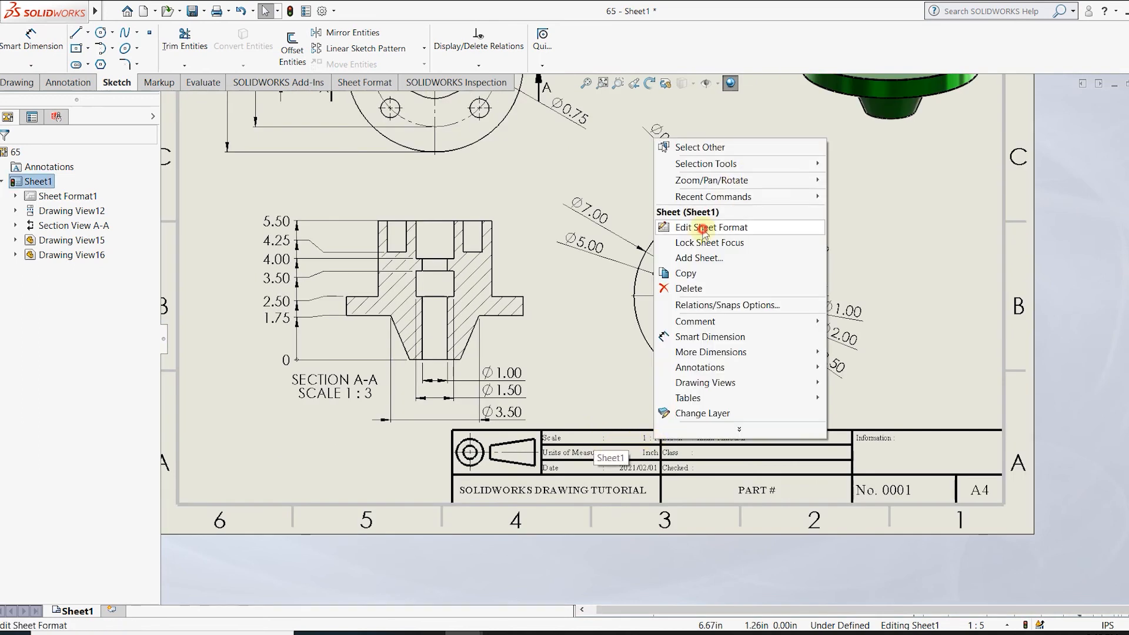
click(661, 224)
double_click(661, 444)
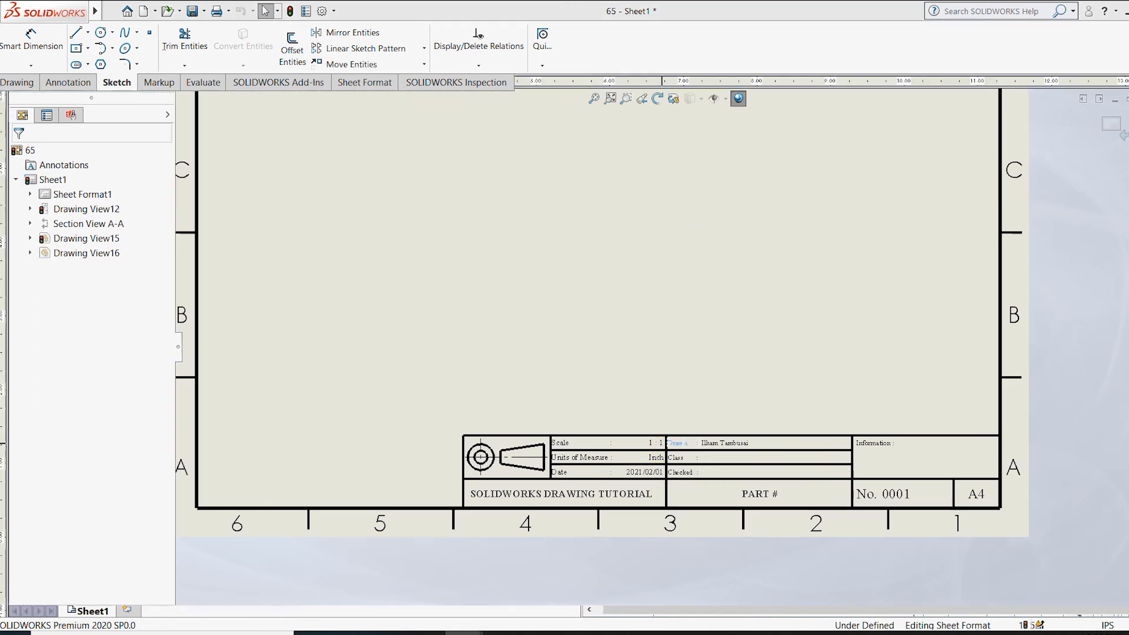
click(584, 396)
scroll(651, 471, down, 5)
scroll(717, 394, down, 2)
double_click(668, 380)
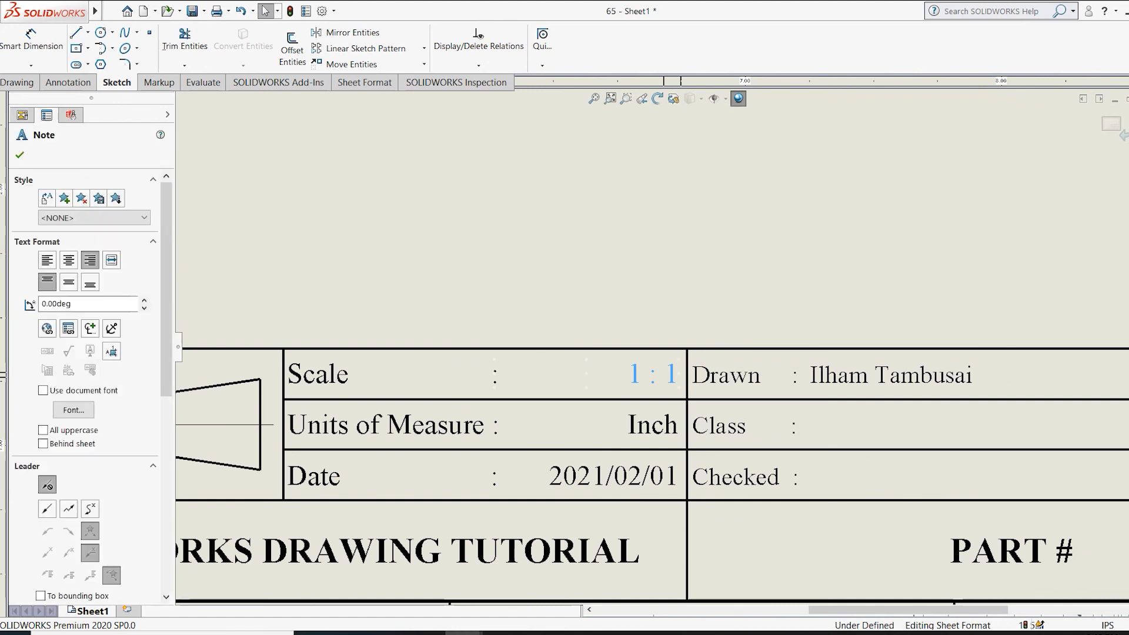
click(672, 420)
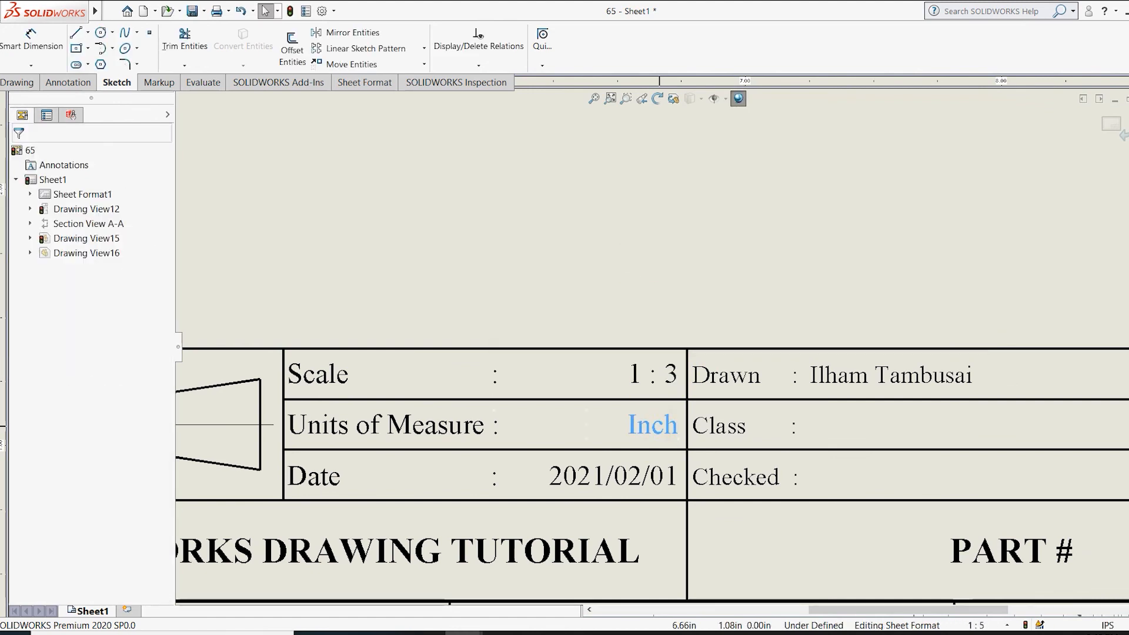
Set the date in the title block to 2021/02/23.
click(659, 426)
double_click(624, 482)
key(End)
key(BackSpace)
key(BackSpace)
text(23)
click(721, 225)
scroll(812, 447, up, 2)
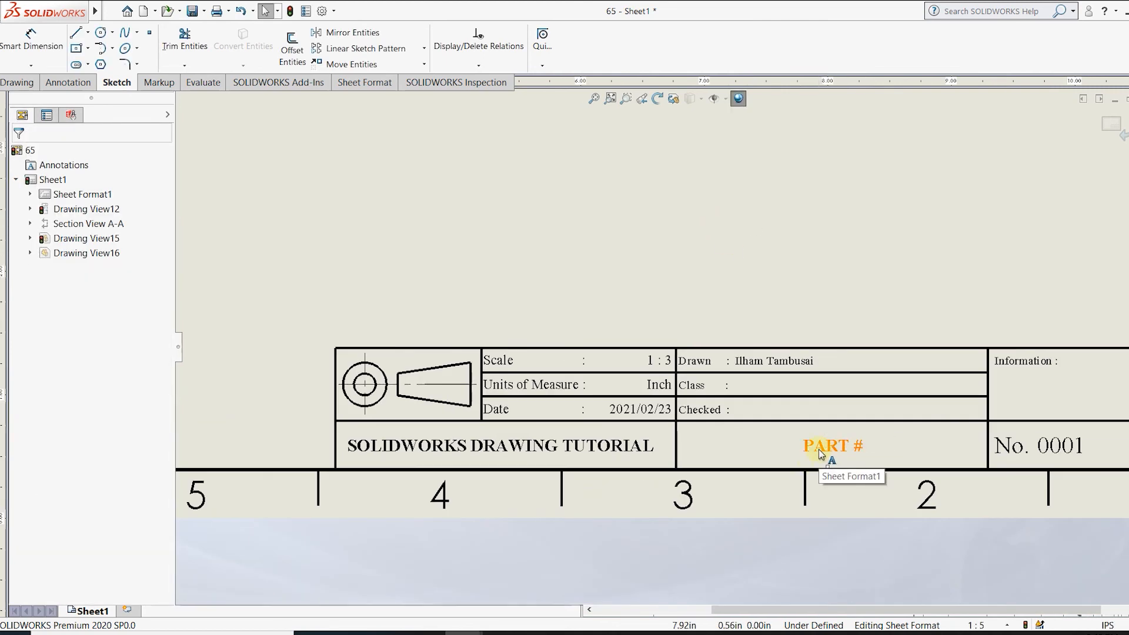
Set the title block's part title to PART #65 and its number to 0065, finishing the sheet format edit.
double_click(821, 450)
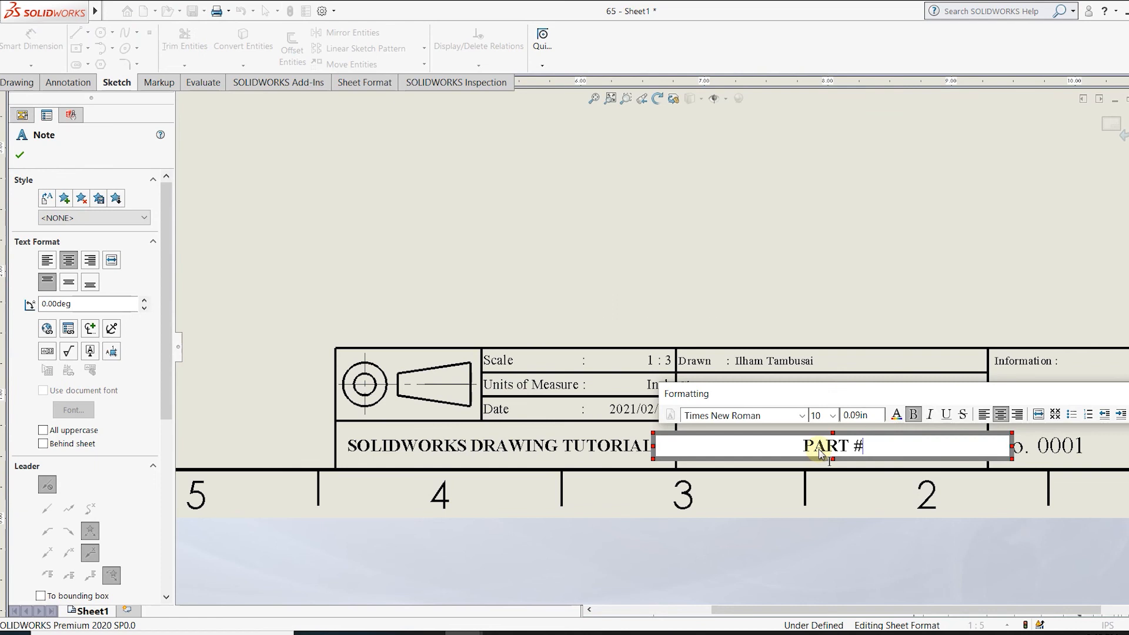
click(955, 194)
double_click(1053, 450)
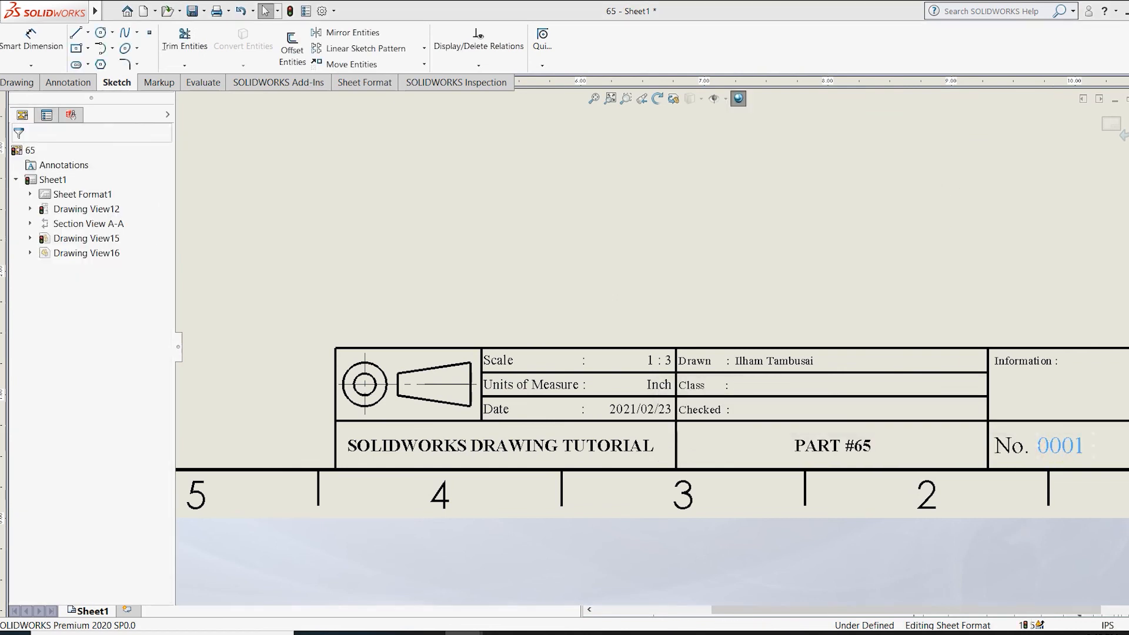
key(BackSpace)
key(BackSpace)
click(1021, 207)
scroll(988, 257, up, 1)
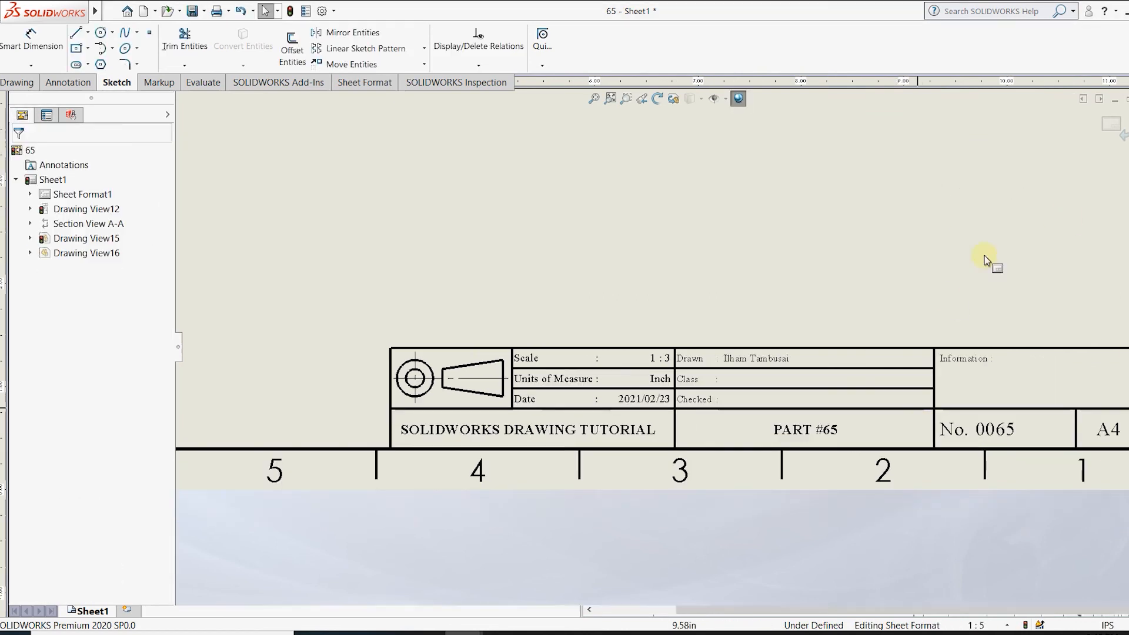
click(1111, 120)
click(607, 88)
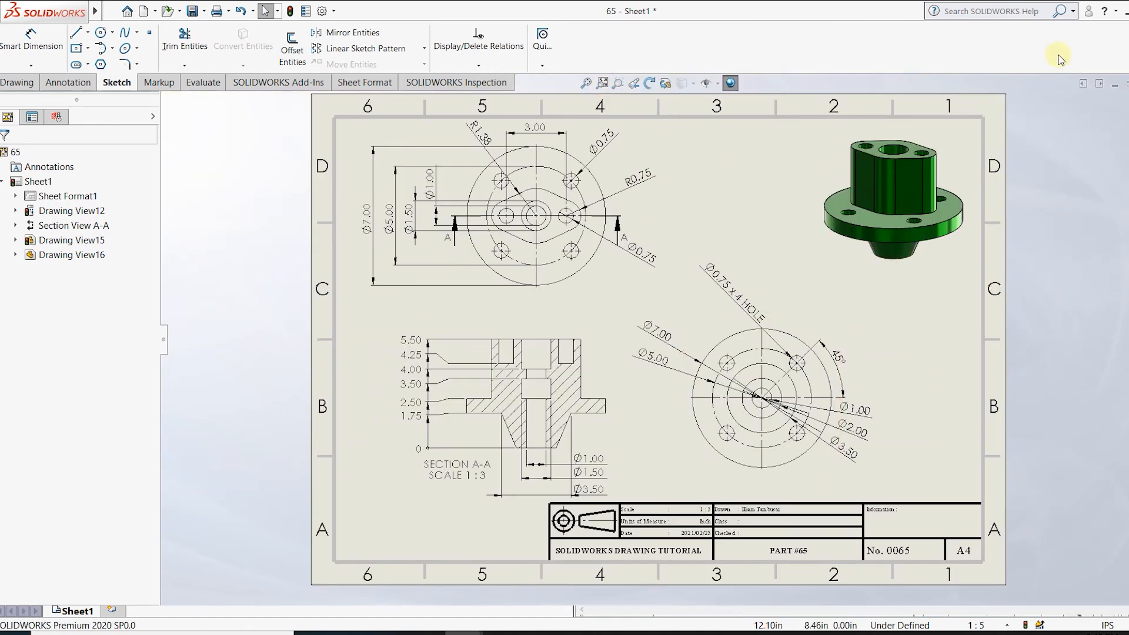